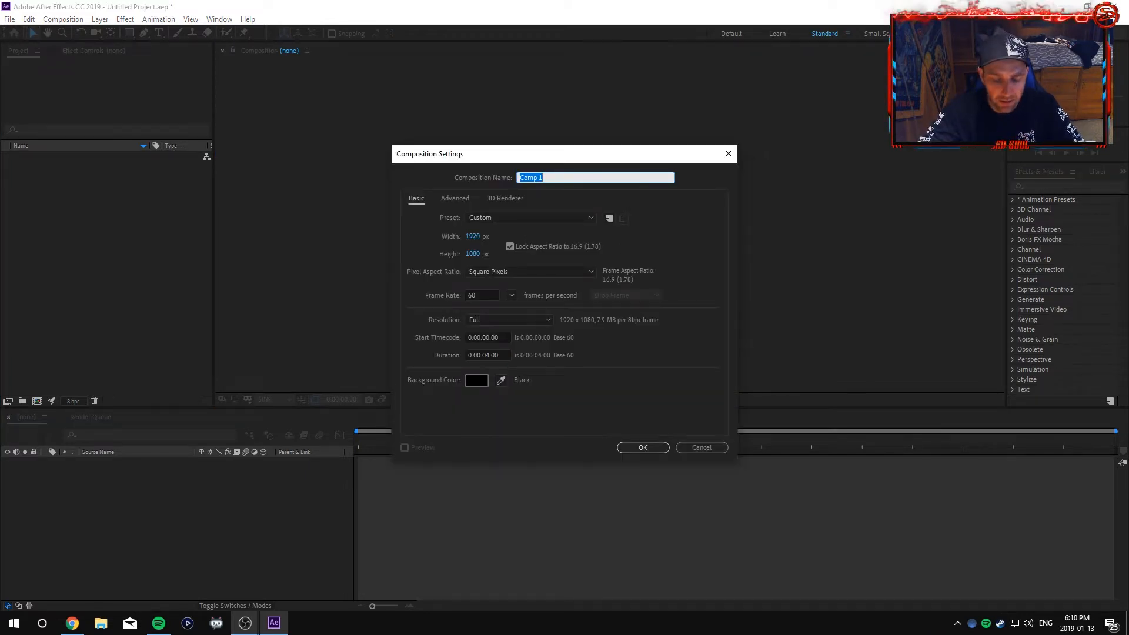
# Name the new composition "Logo Transition" and create it with the existing 1920 x 1080, 60 fps, four-second settings
pyautogui.write('Logo Transition')
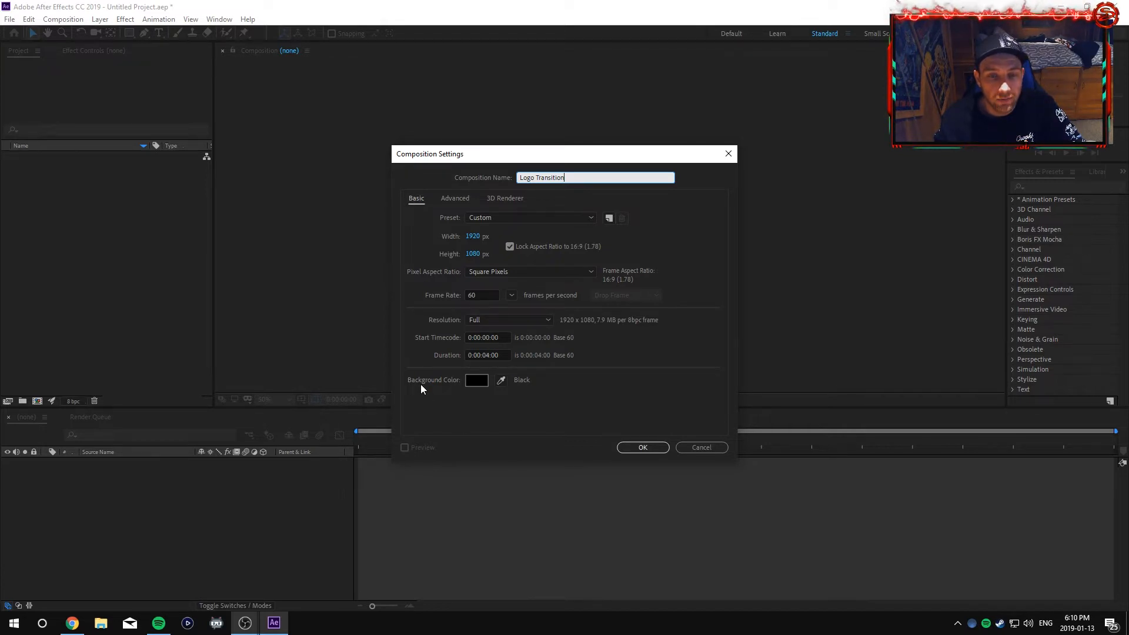
pyautogui.click(635, 448)
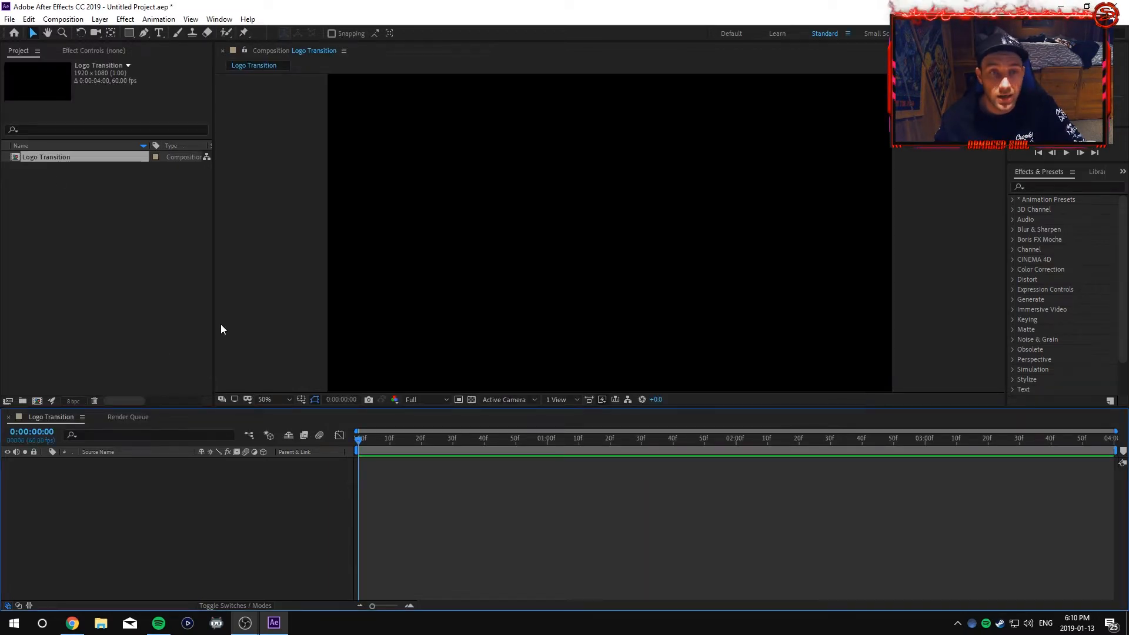
# Import LOGO ANIMATION MASCOT.png into the project and add it as a layer in the Logo Transition composition
pyautogui.rightClick(90, 355)
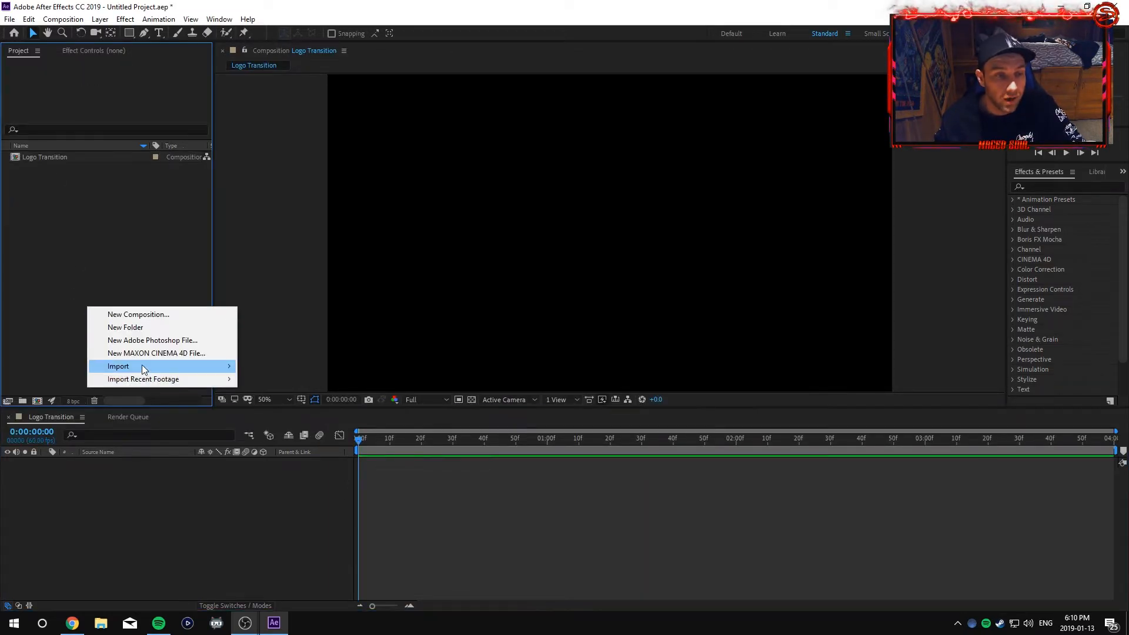
pyautogui.moveTo(143, 368)
pyautogui.click(263, 368)
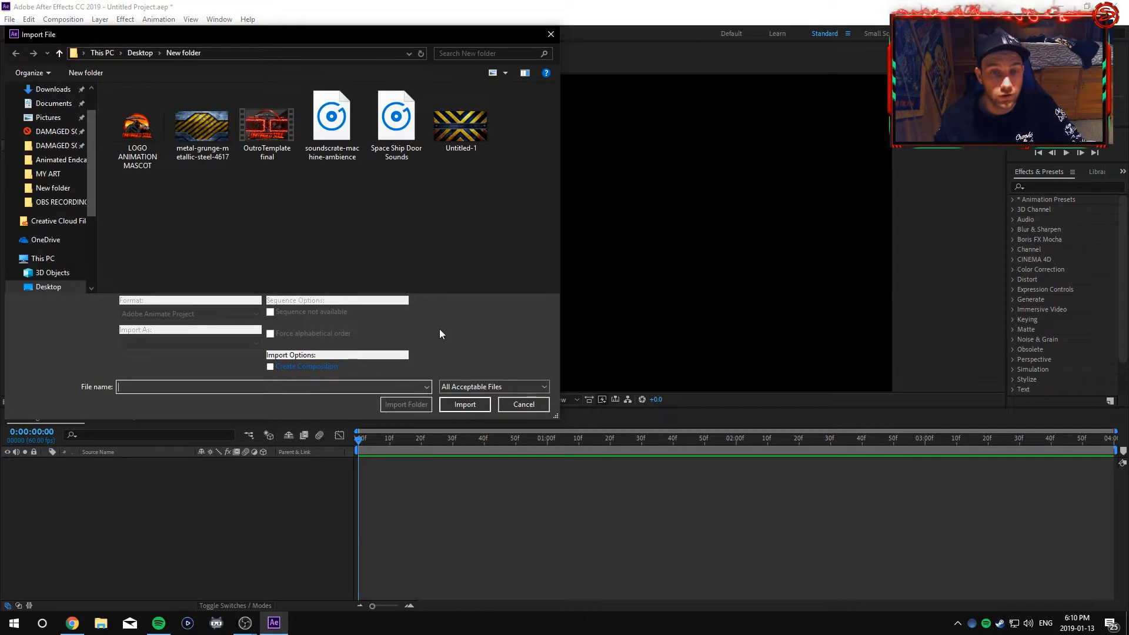
pyautogui.click(138, 133)
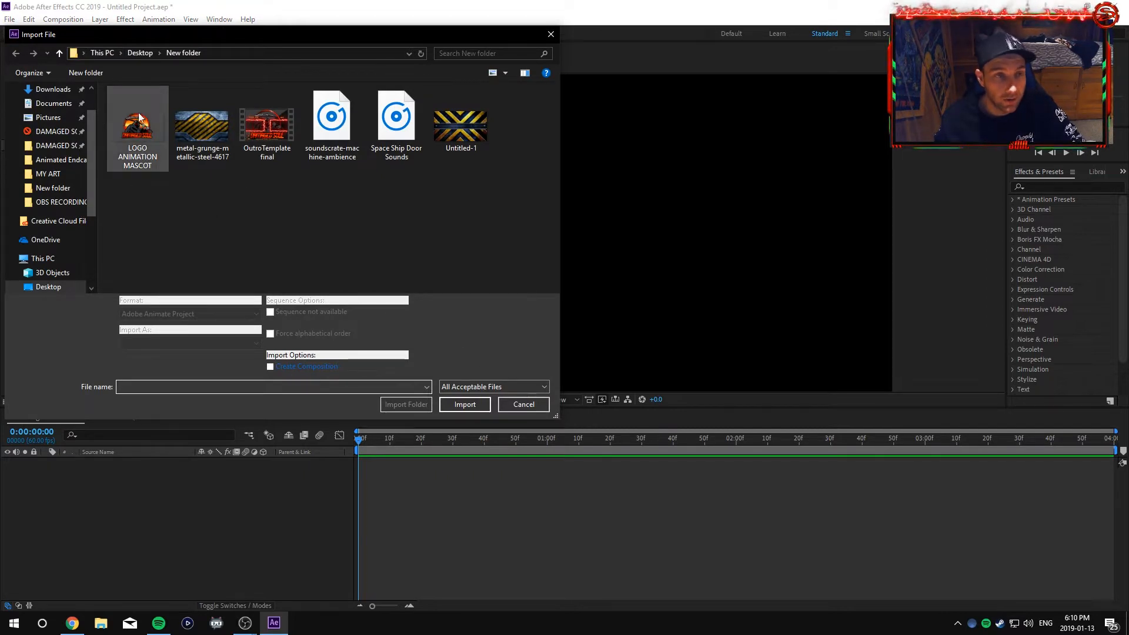
pyautogui.click(463, 398)
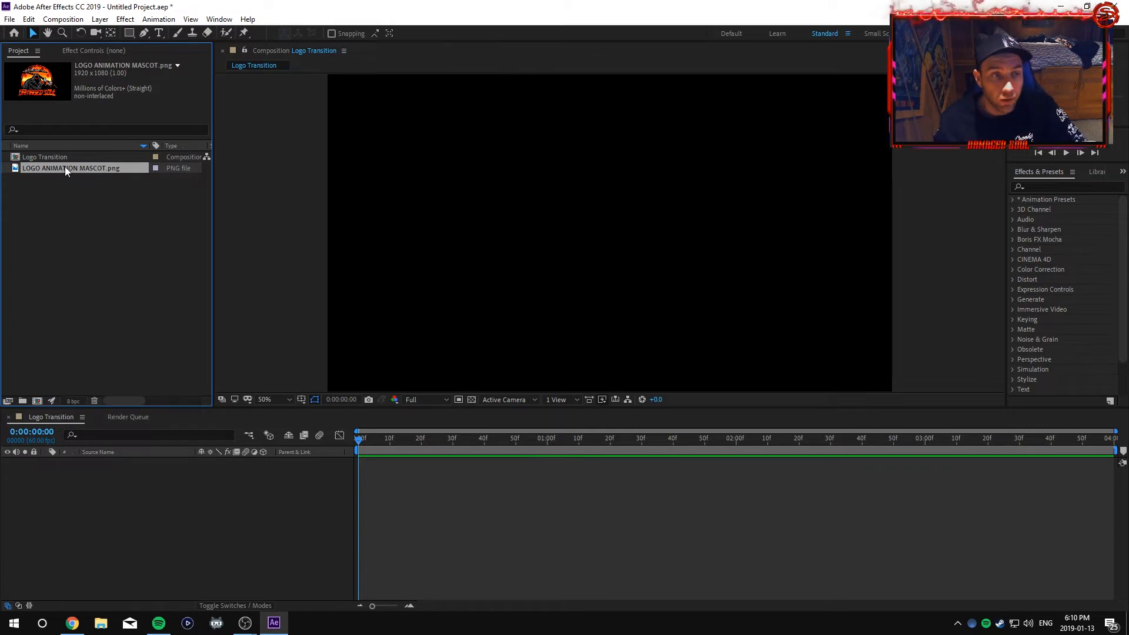
pyautogui.moveTo(65, 167); pyautogui.dragTo(134, 485)
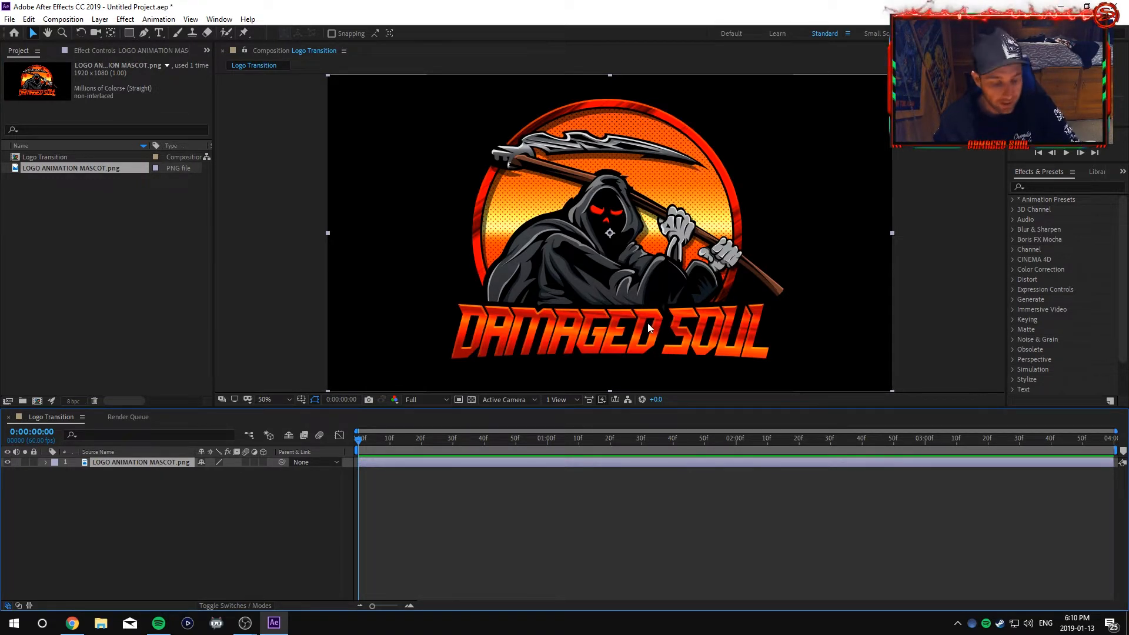
# Scale the logo layer to 80% and collapse its properties
pyautogui.press('s')
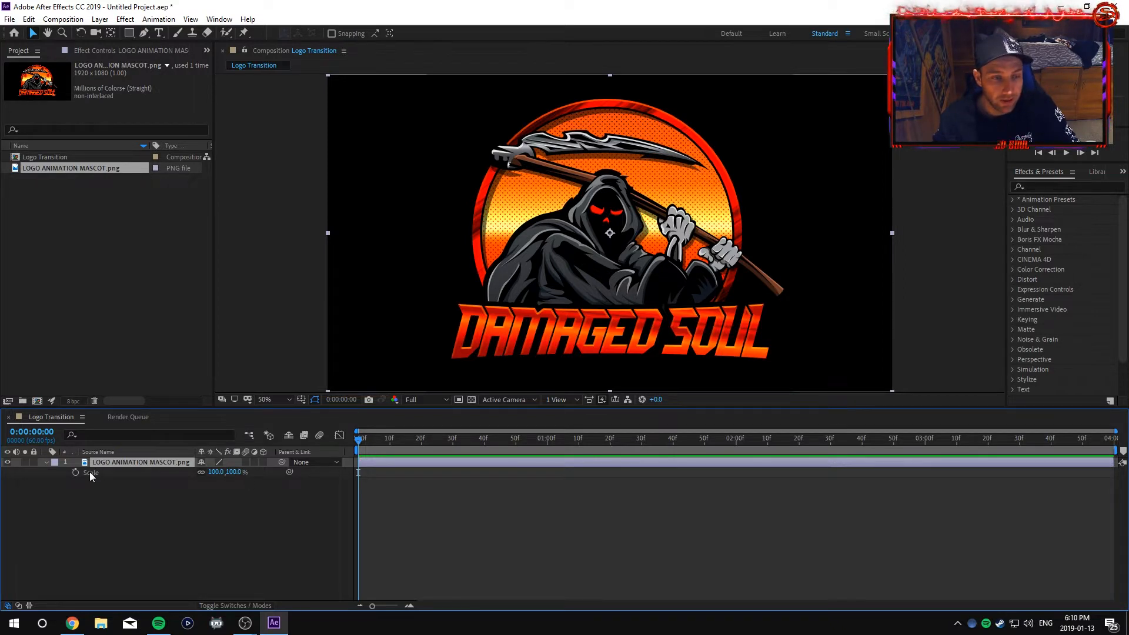
pyautogui.moveTo(235, 475); pyautogui.dragTo(228, 478)
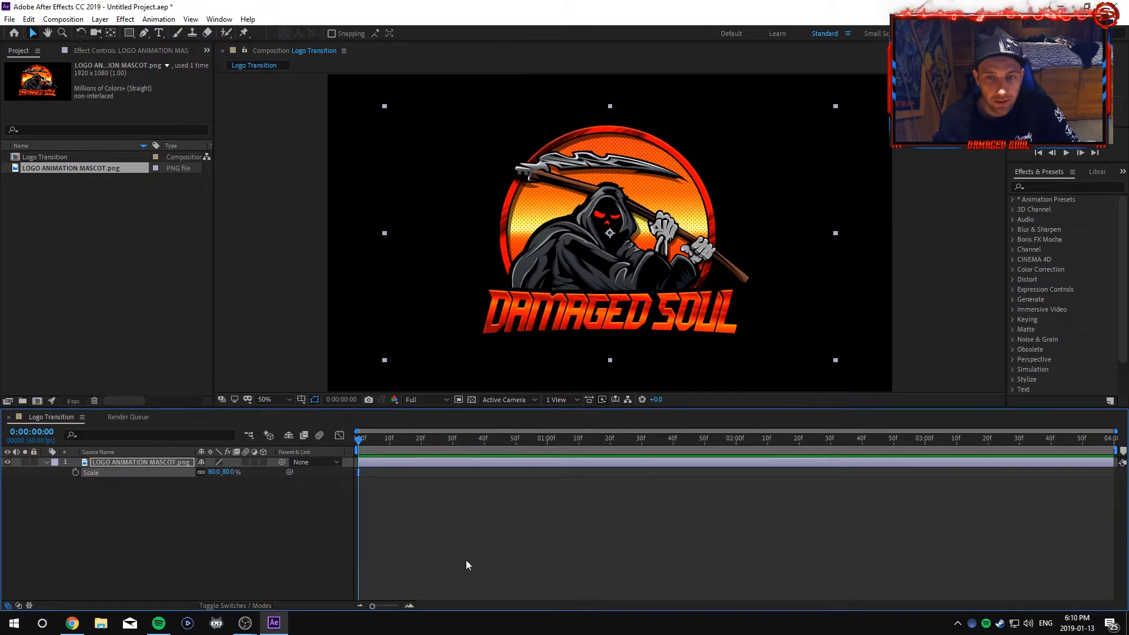
pyautogui.click(45, 463)
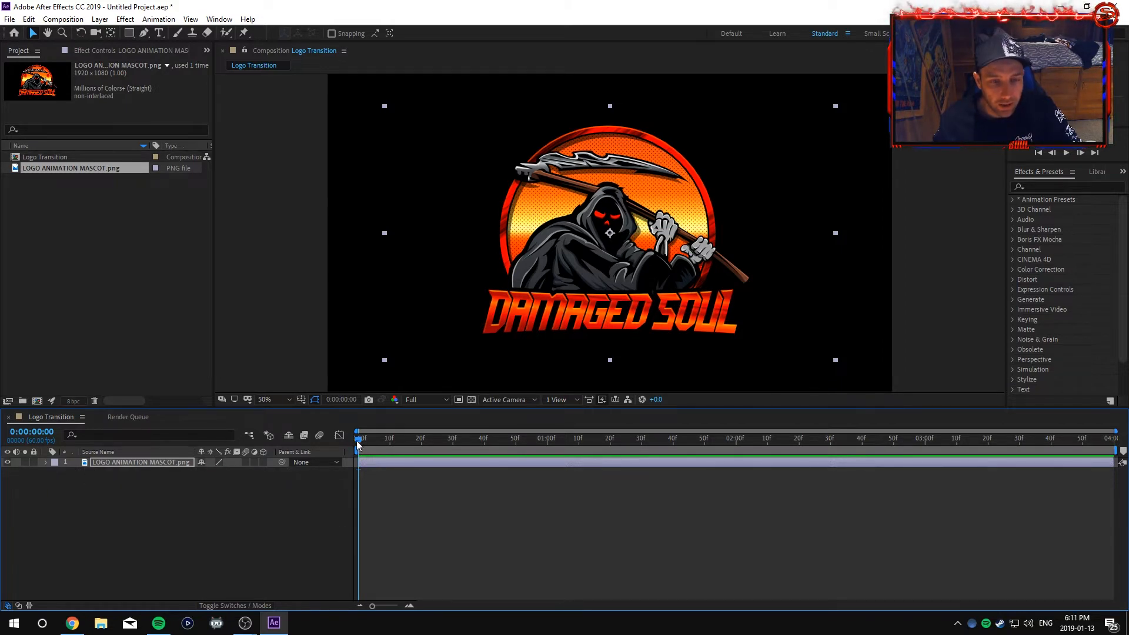
# Add a Position keyframe to the logo layer at 0:00:02:30, keeping the logo centred in the frame
pyautogui.moveTo(359, 445); pyautogui.dragTo(830, 515)
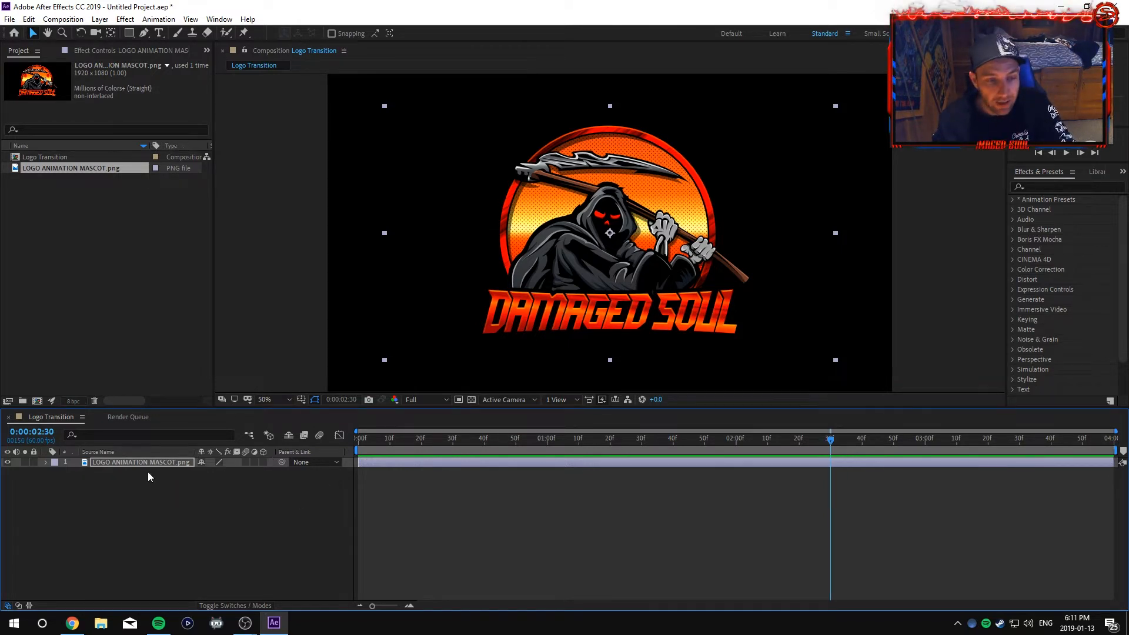
pyautogui.press('p')
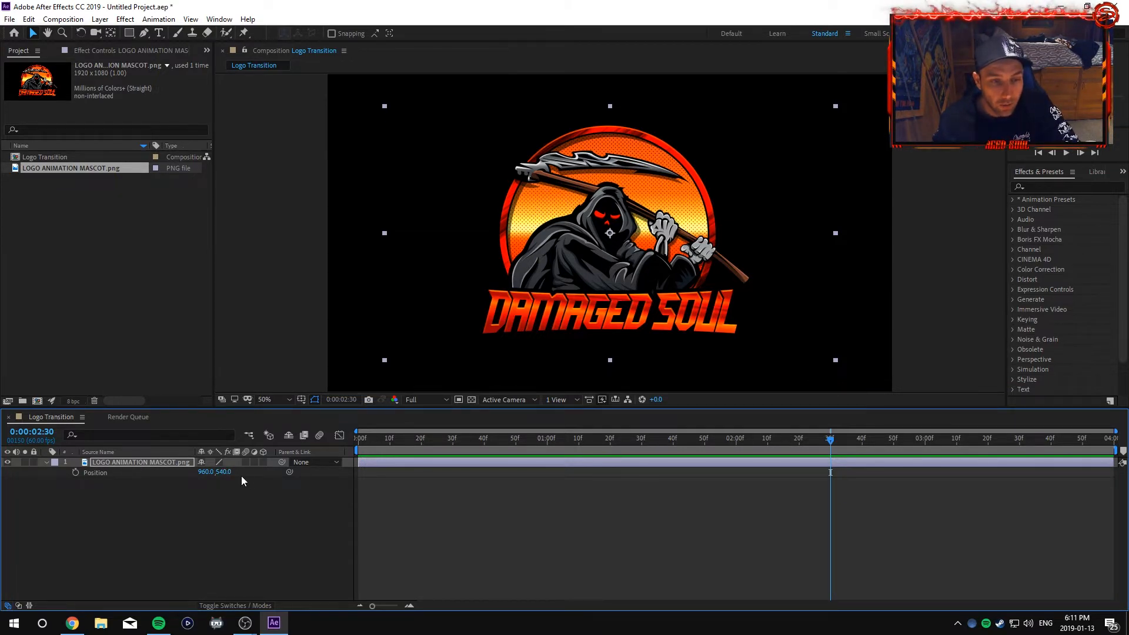
pyautogui.click(75, 472)
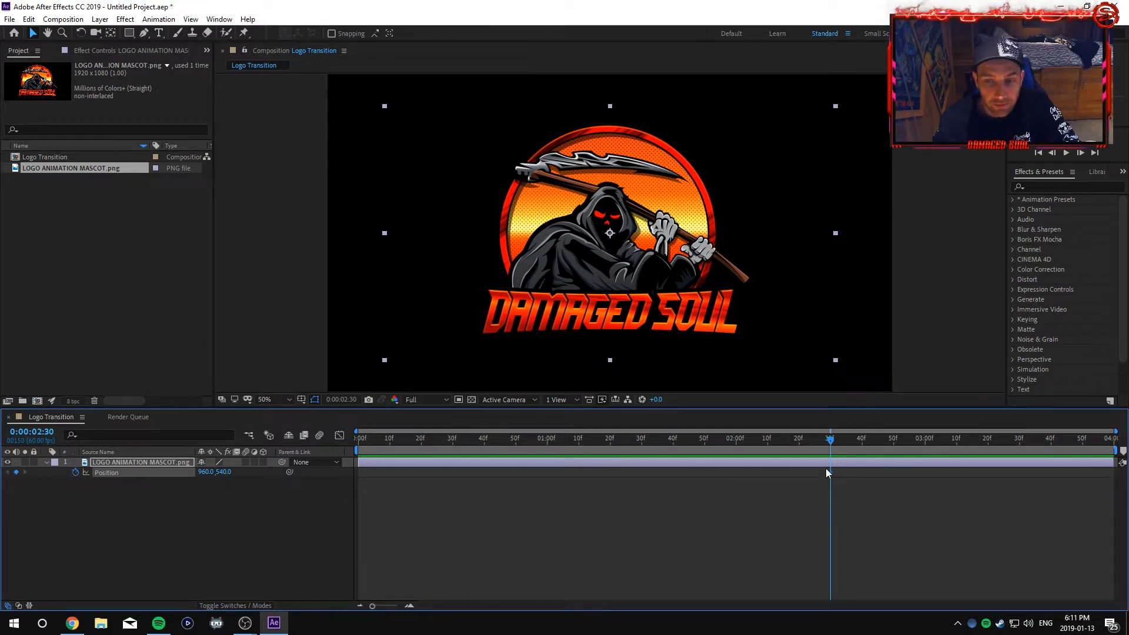
# At 0:00:00:00, keyframe the logo's Position straight below the visible frame, at about 960, 1572
pyautogui.moveTo(829, 442); pyautogui.dragTo(348, 436)
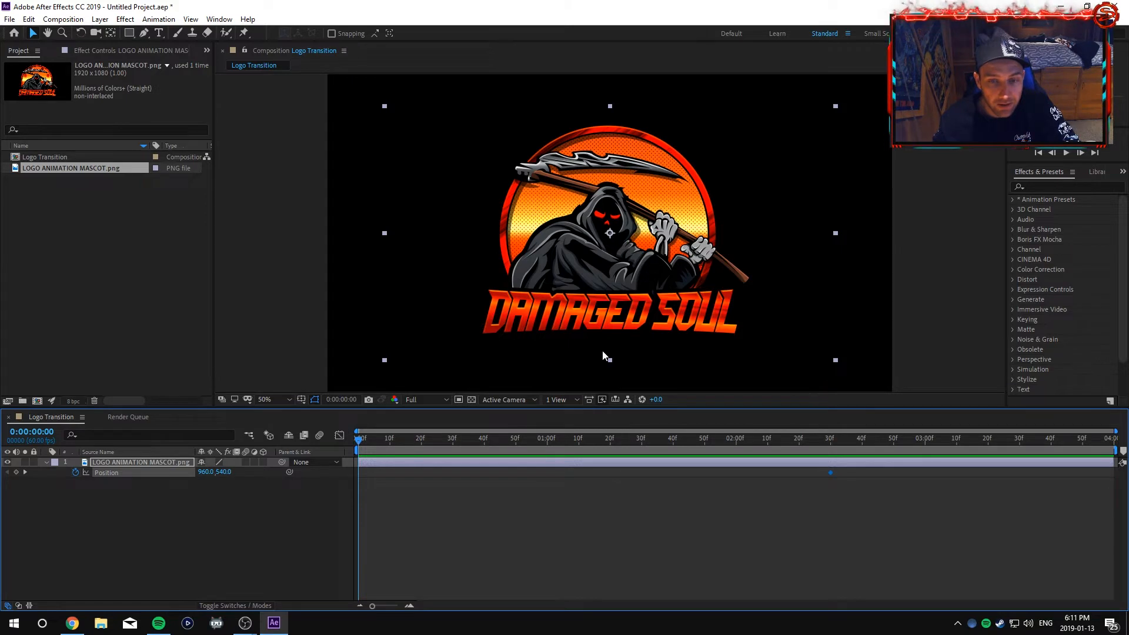
pyautogui.press(',')
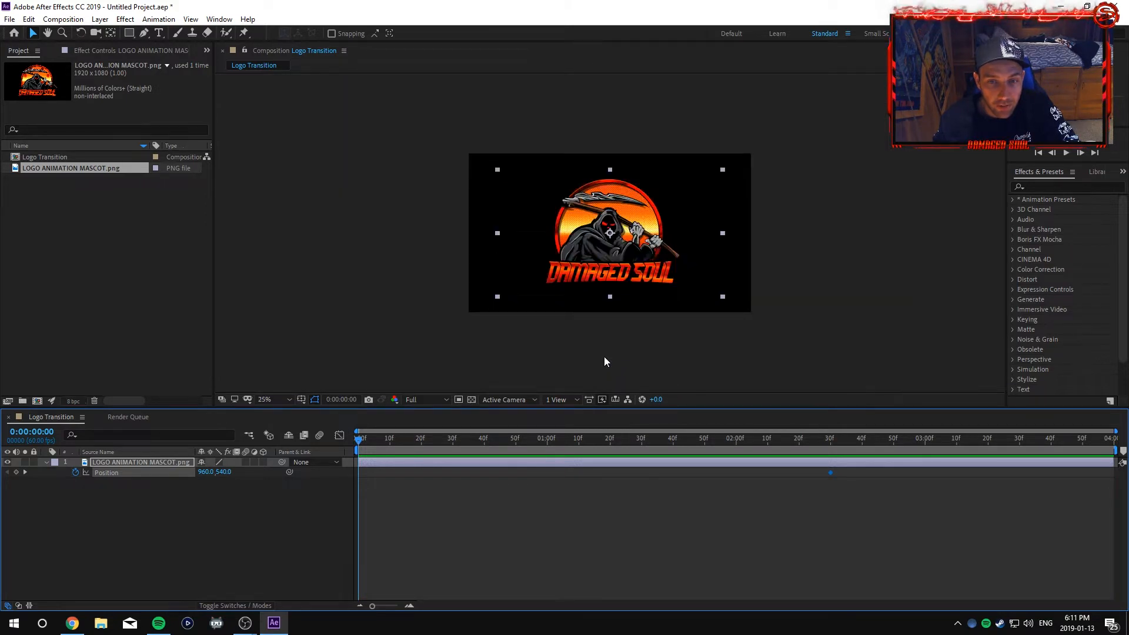
pyautogui.click(609, 248)
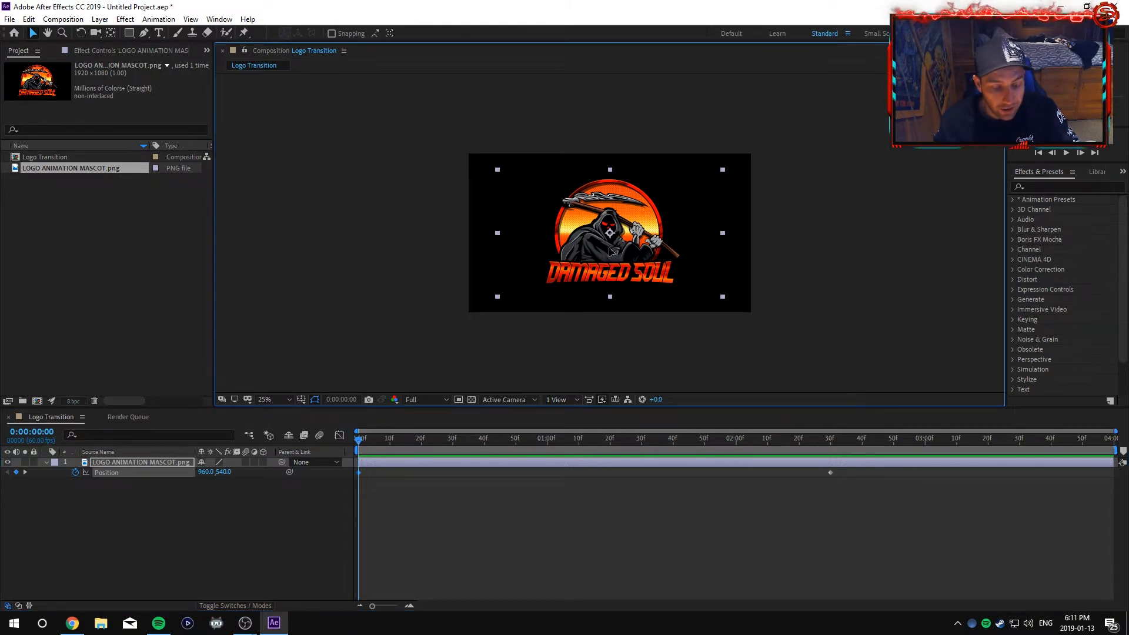
pyautogui.moveTo(612, 252); pyautogui.dragTo(599, 402)
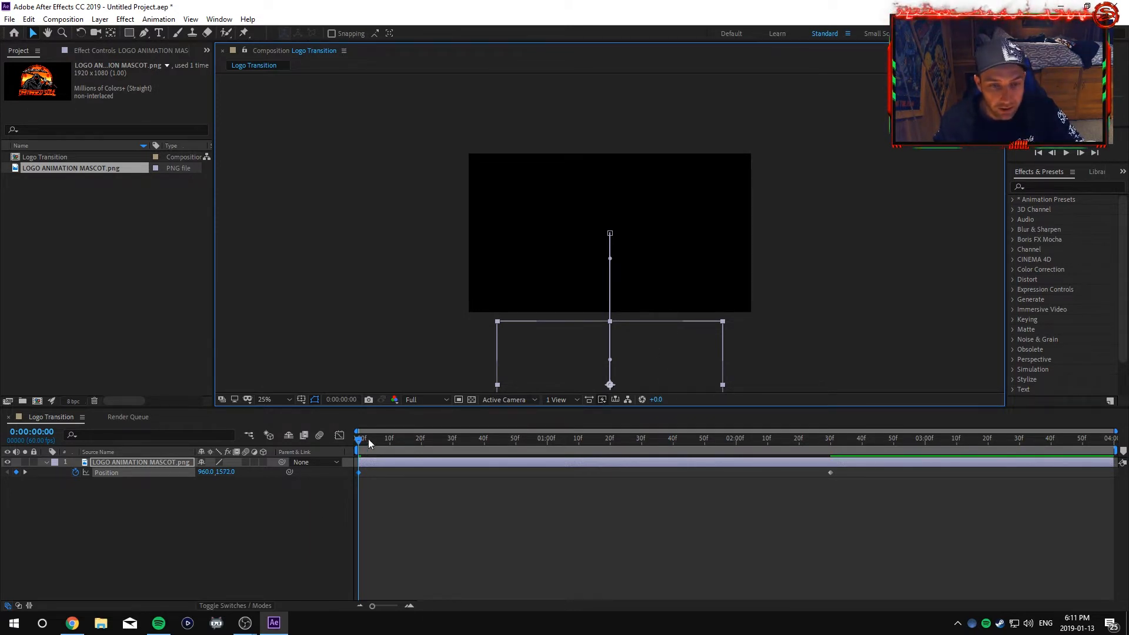
# Preview the logo's upward movement from the start of the composition twice
pyautogui.press('space')
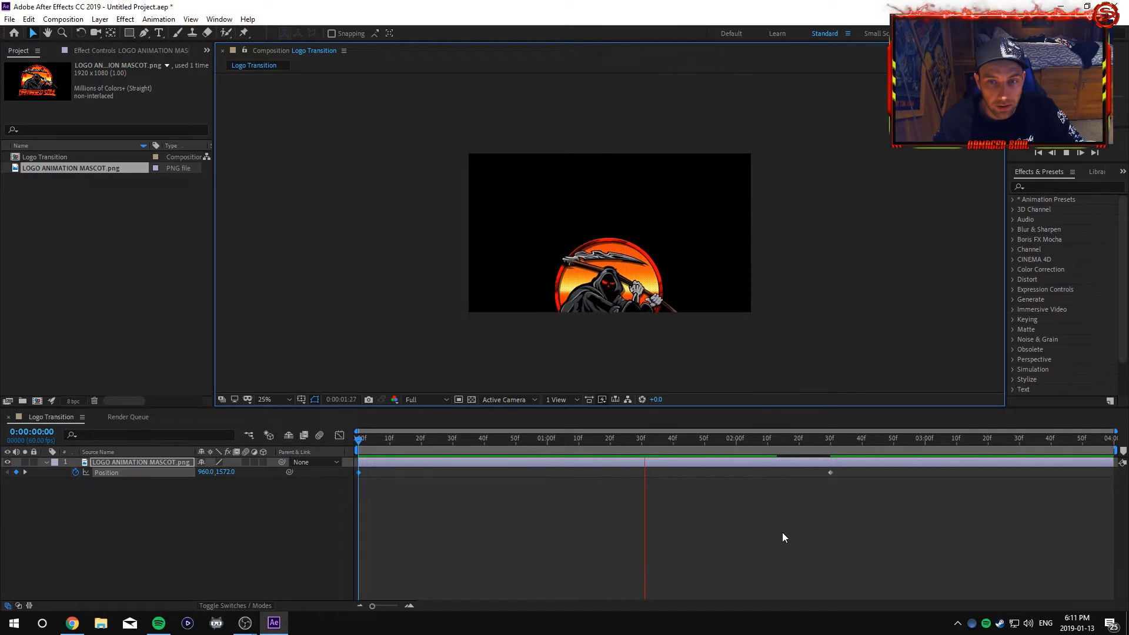
pyautogui.press('space')
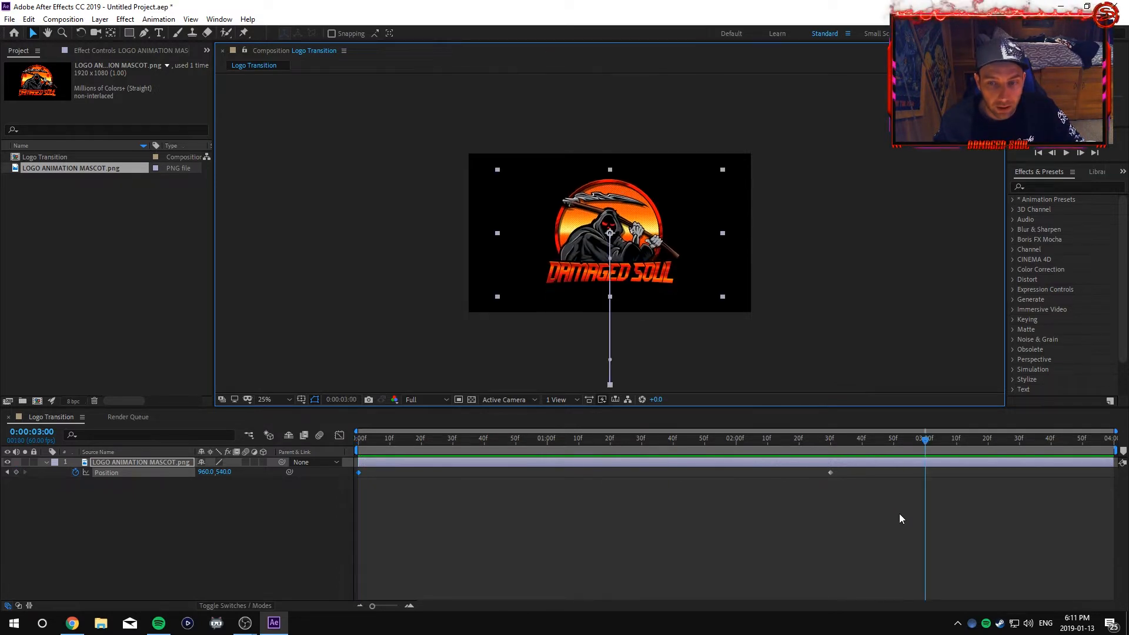
pyautogui.click(865, 507)
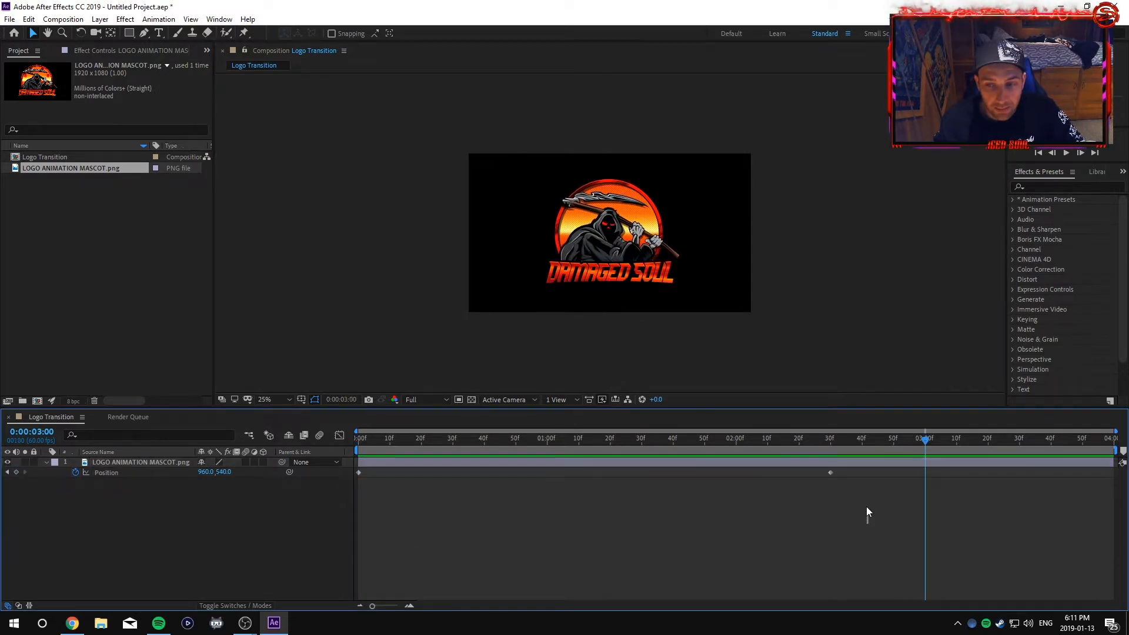
pyautogui.moveTo(925, 442); pyautogui.dragTo(359, 441)
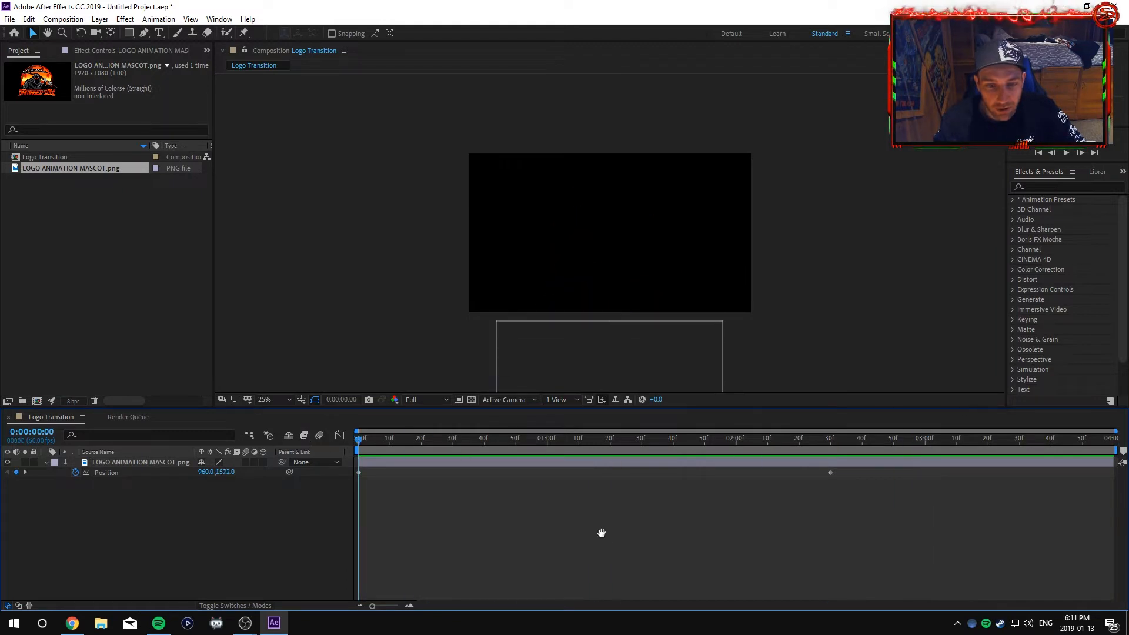
pyautogui.press('space')
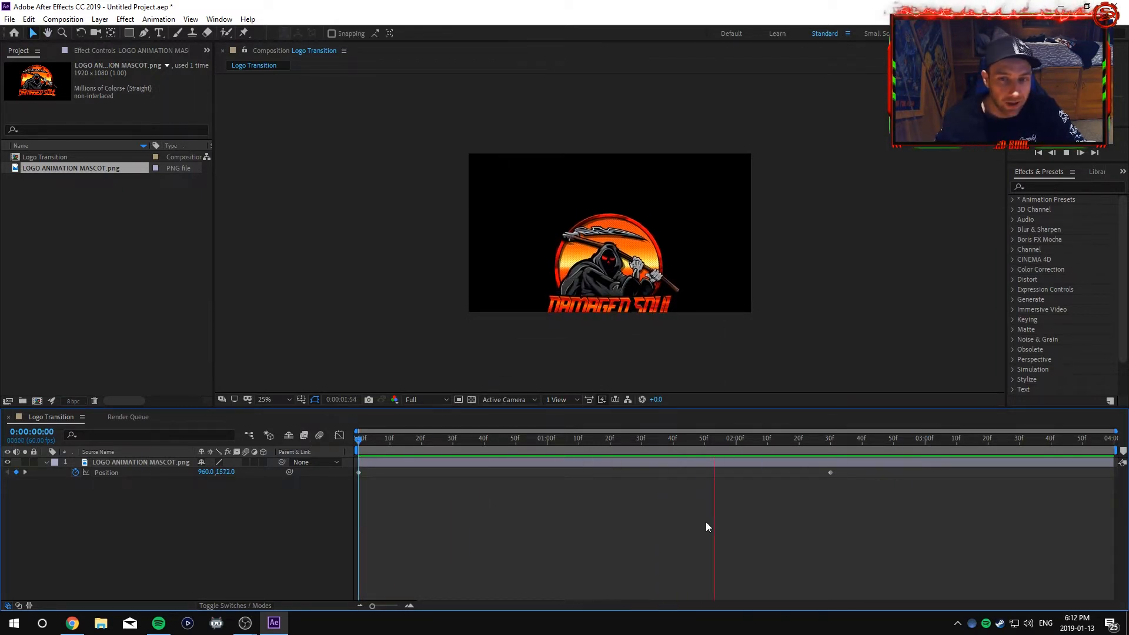
pyautogui.press('space')
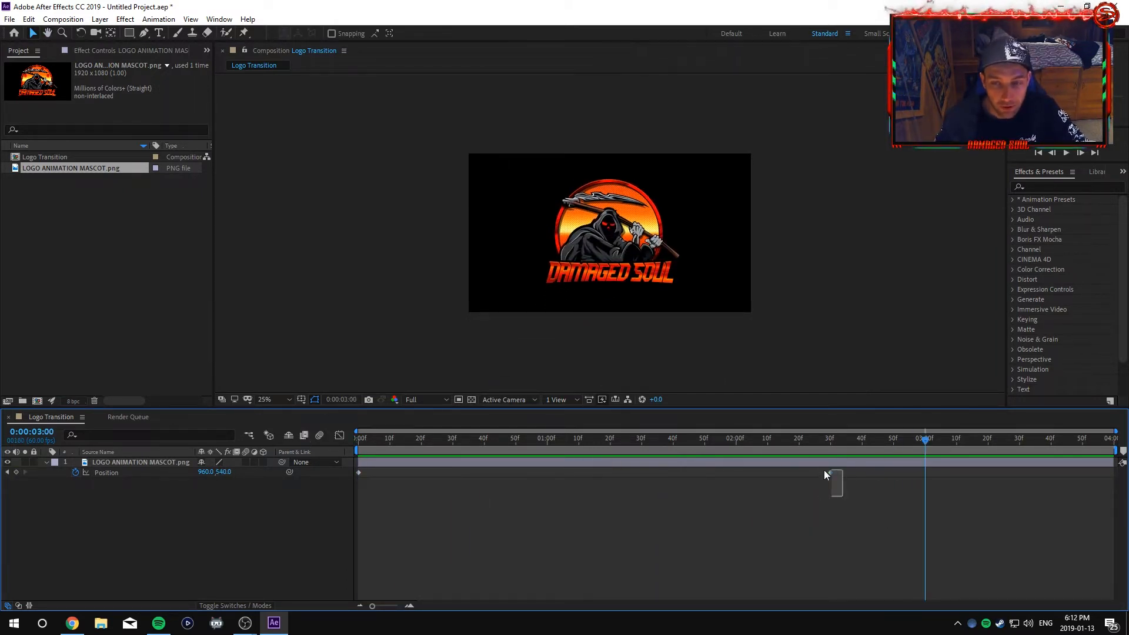
# Apply Easy Ease to both Position keyframes of the logo layer
pyautogui.moveTo(823, 473); pyautogui.dragTo(361, 472)
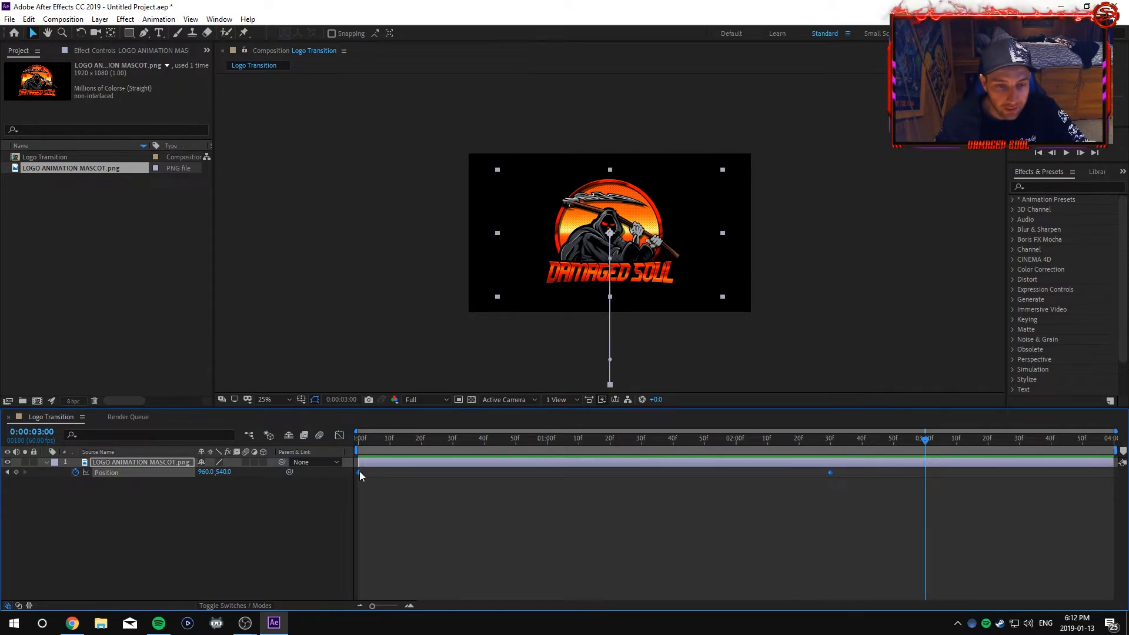
pyautogui.rightClick(359, 472)
pyautogui.moveTo(434, 464)
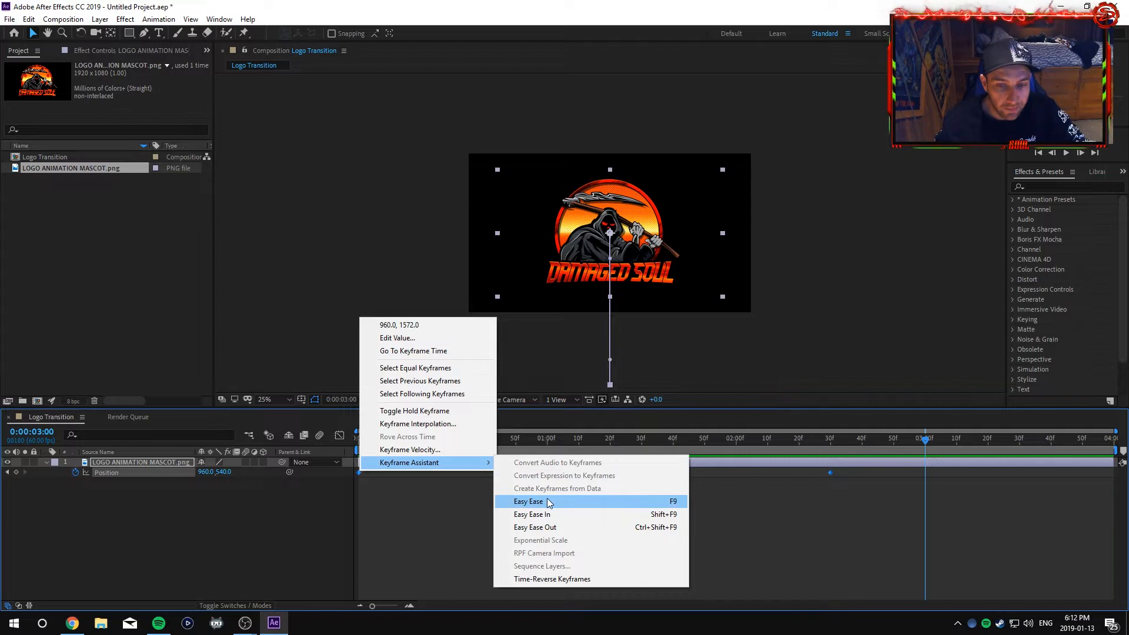
pyautogui.click(528, 501)
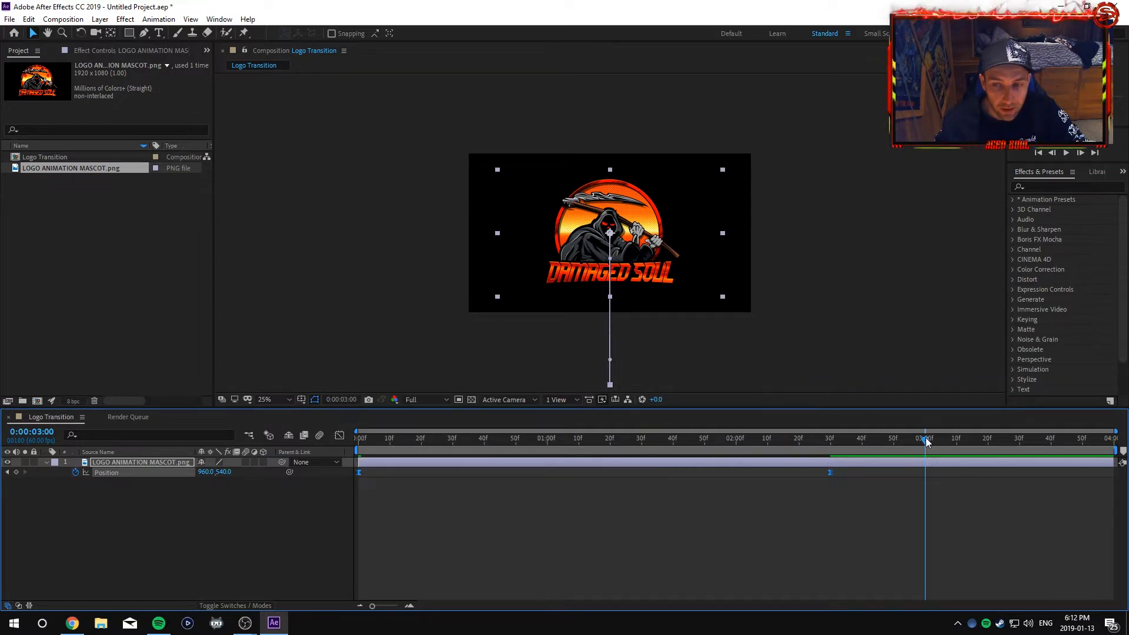
# In the Graph Editor's speed graph, extend the first Position keyframe's outgoing ease handle to about 01:10f
pyautogui.moveTo(924, 441); pyautogui.dragTo(648, 454)
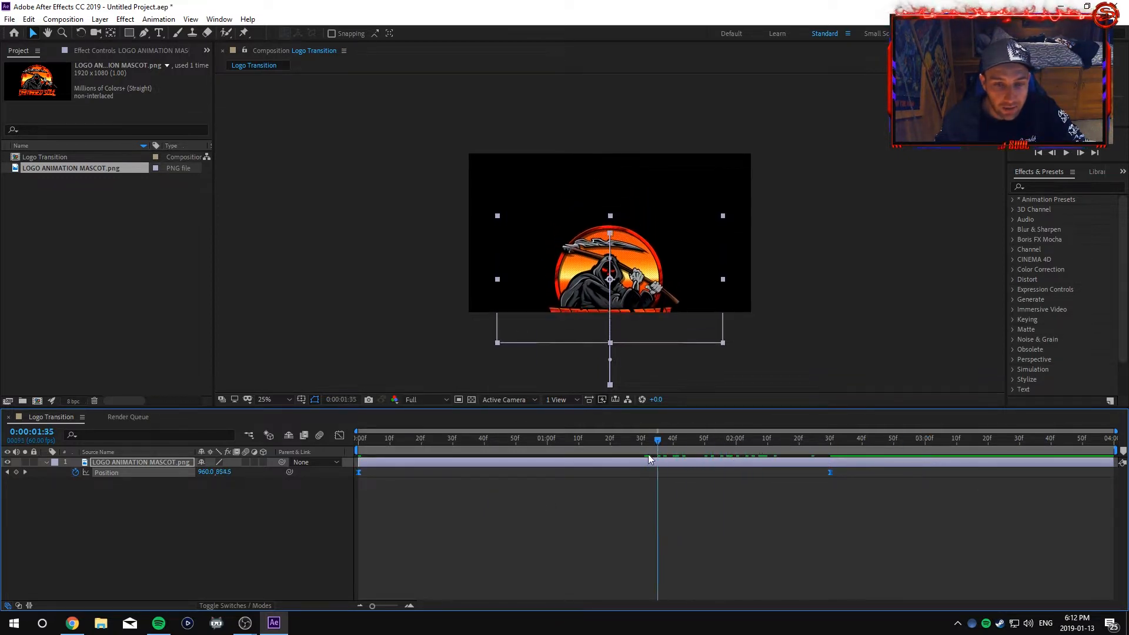
pyautogui.click(340, 435)
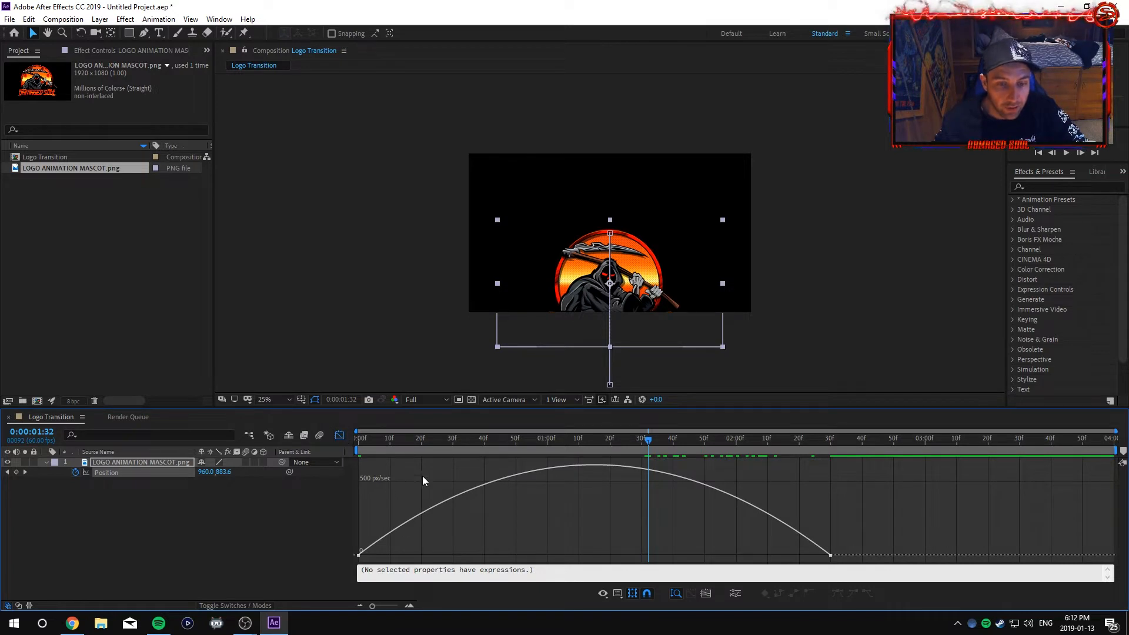
pyautogui.rightClick(501, 499)
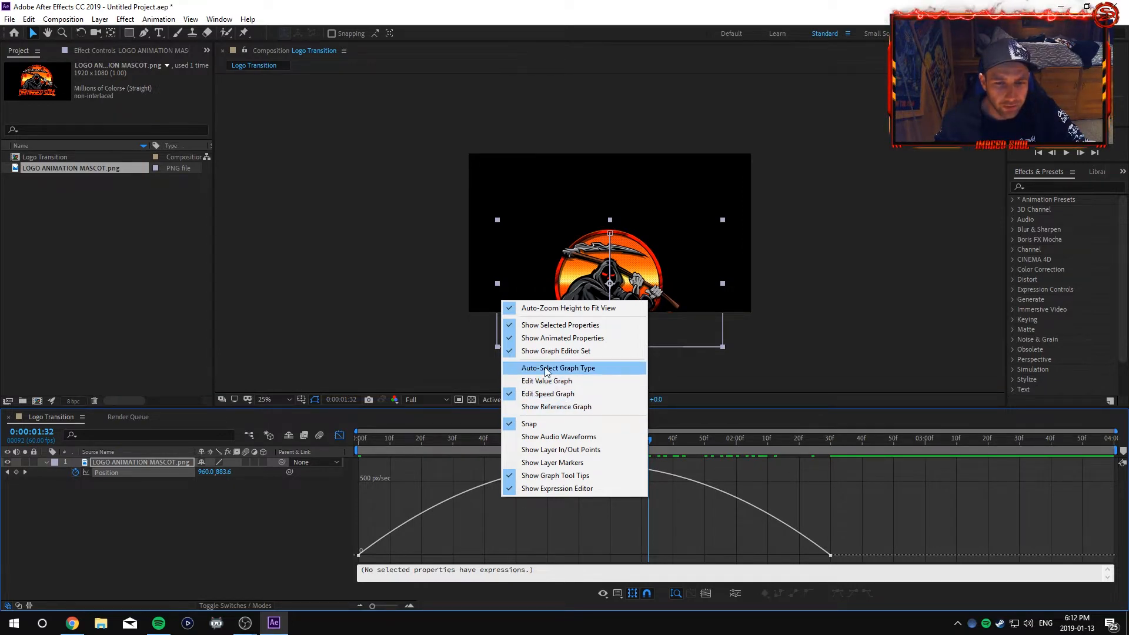
pyautogui.click(468, 529)
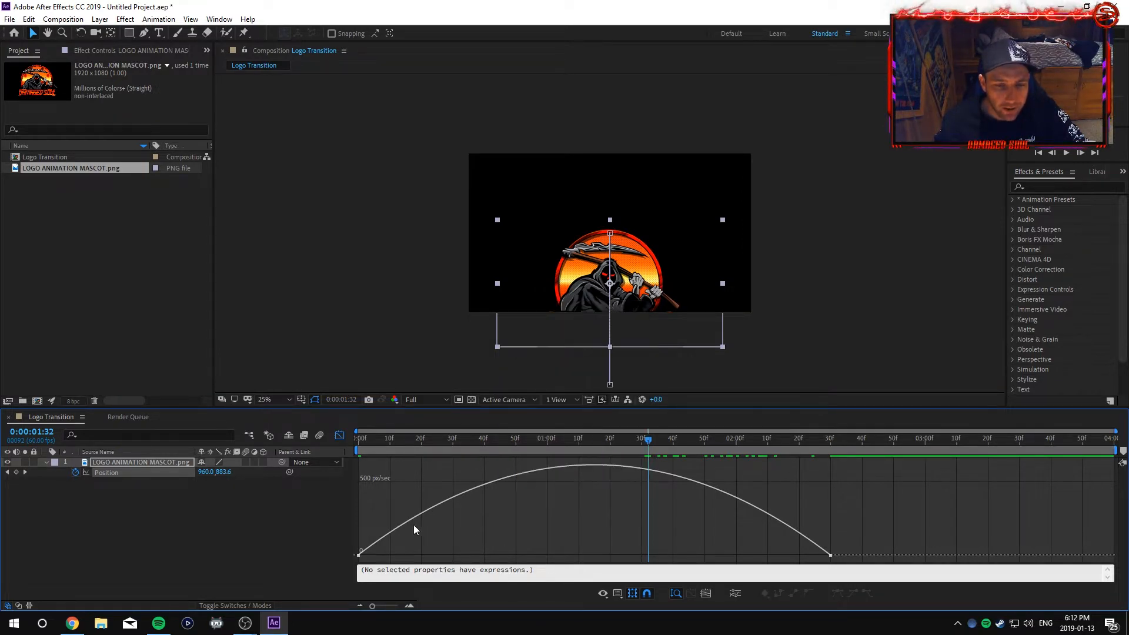
pyautogui.click(359, 555)
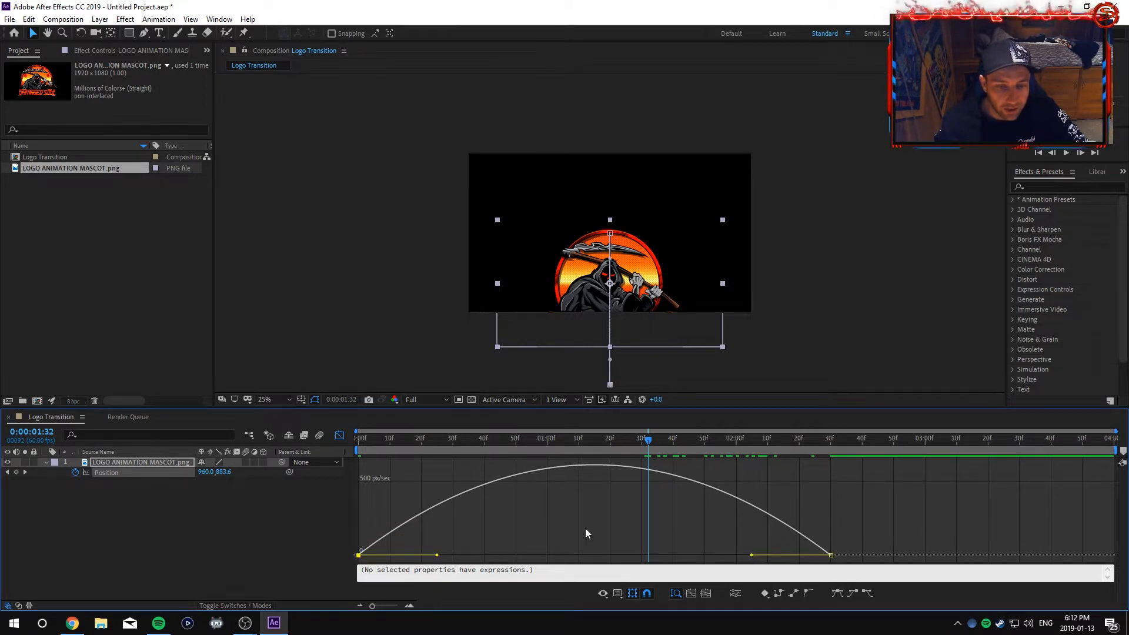
pyautogui.moveTo(445, 555); pyautogui.dragTo(579, 555)
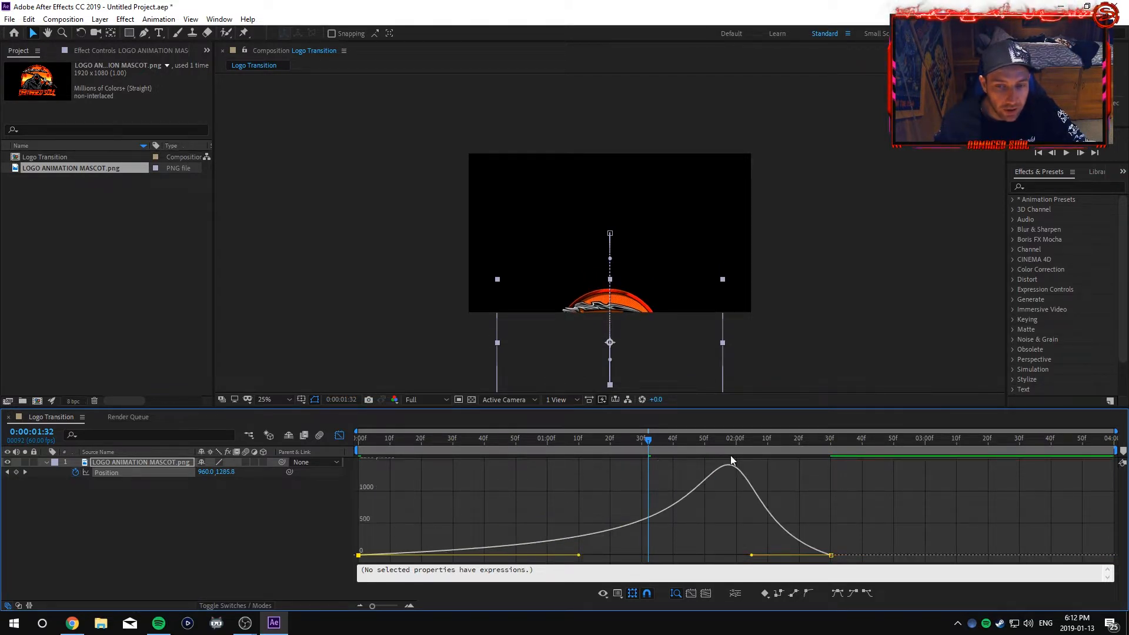
# Play back the logo's adjusted easing from 0:00:00:00
pyautogui.moveTo(649, 445); pyautogui.dragTo(312, 448)
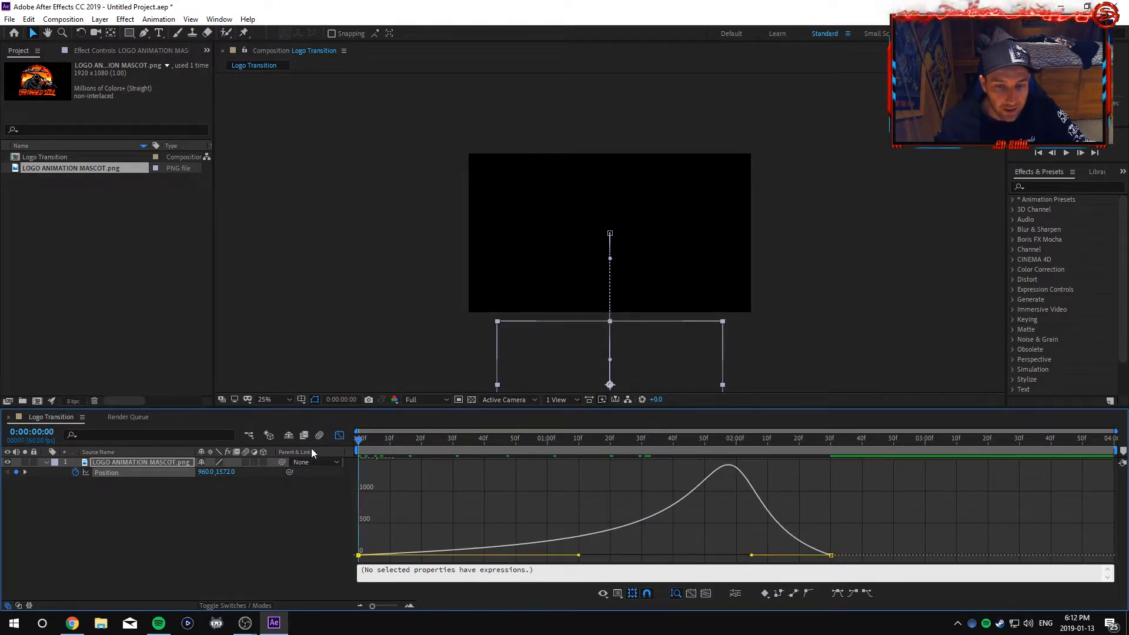
pyautogui.press('space')
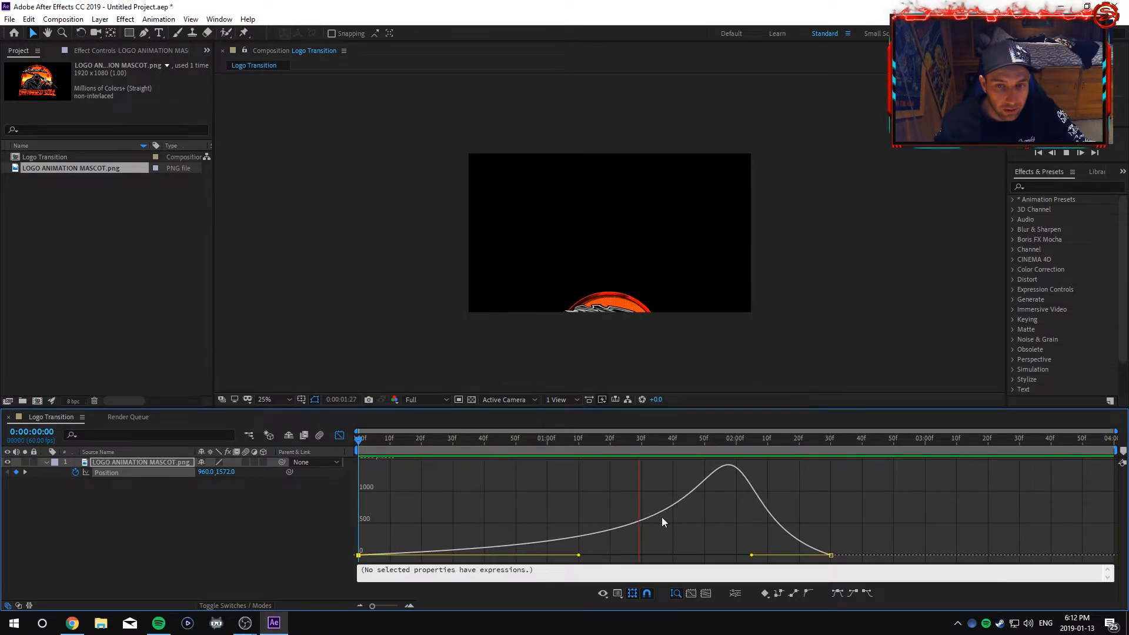
pyautogui.press('space')
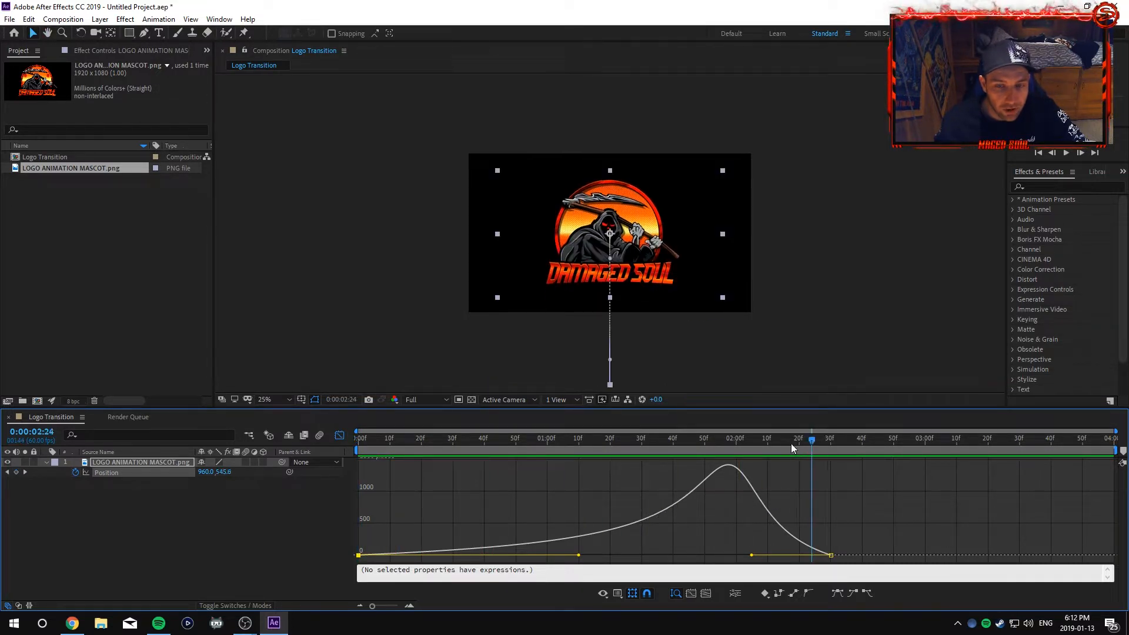
# Replay the logo's eased rise from the start of the composition
pyautogui.moveTo(792, 443); pyautogui.dragTo(321, 456)
pyautogui.press('space')
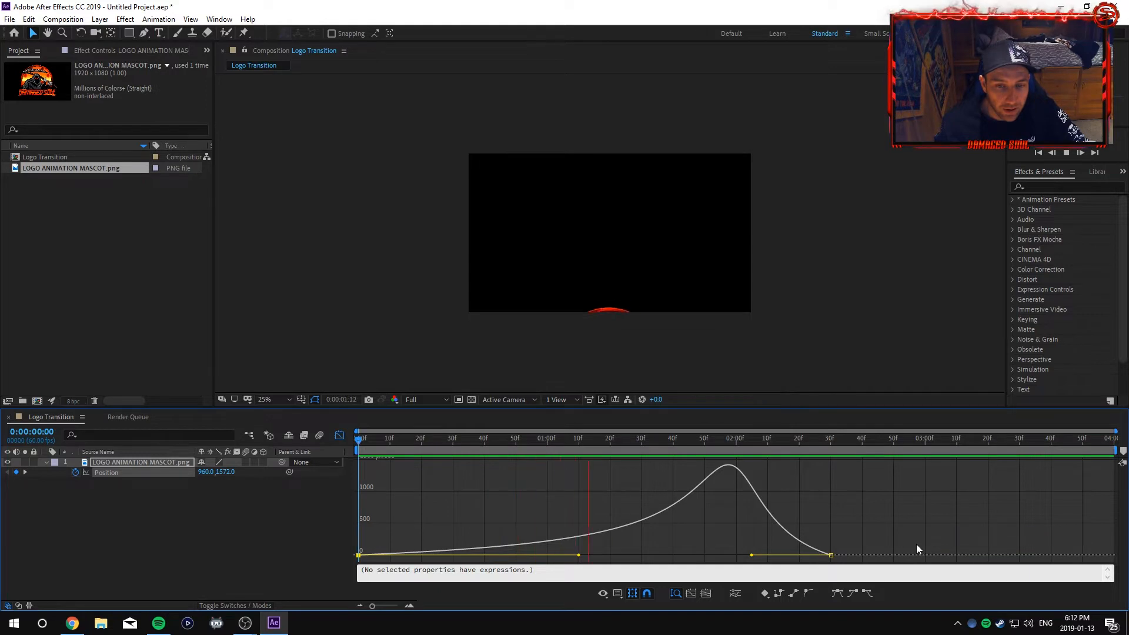
pyautogui.press('space')
pyautogui.click(873, 437)
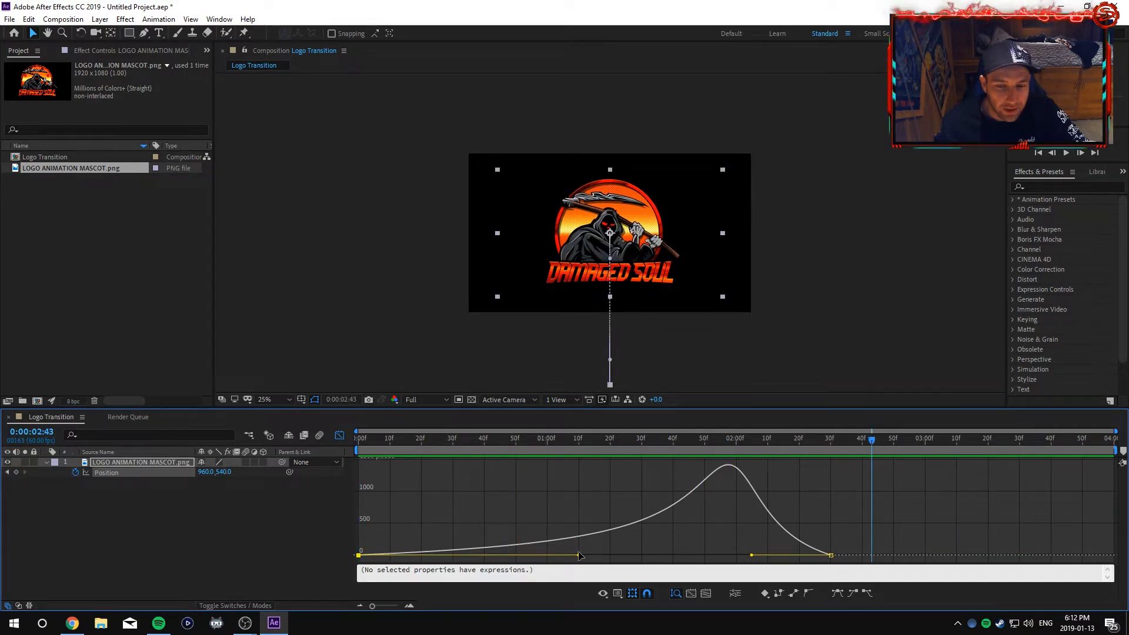
# Reshape the Position speed graph, ending the first keyframe's ease handle at about 00:29f and the last keyframe's at about 01:23f, and preview it
pyautogui.moveTo(578, 556); pyautogui.dragTo(449, 565)
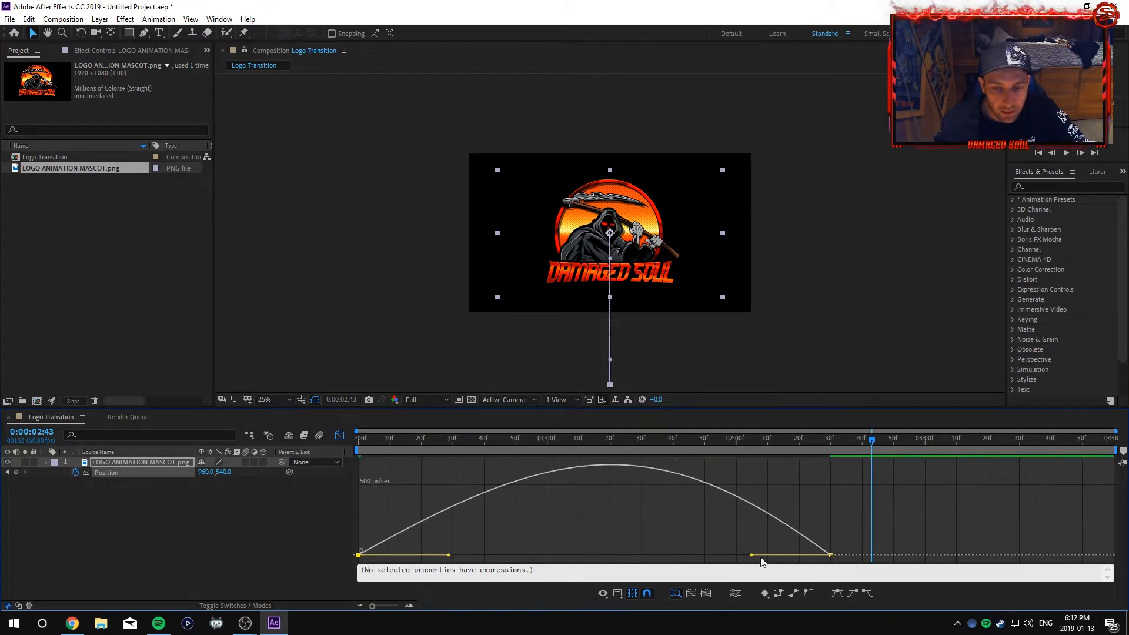
pyautogui.moveTo(752, 556); pyautogui.dragTo(620, 555)
pyautogui.press('Home')
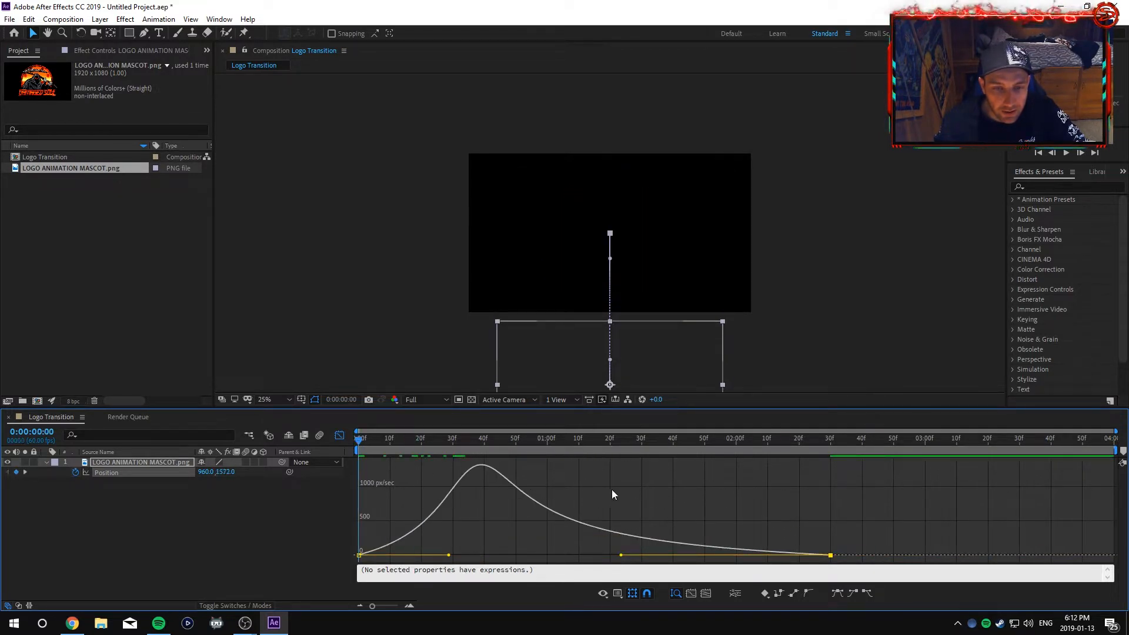
pyautogui.press('space')
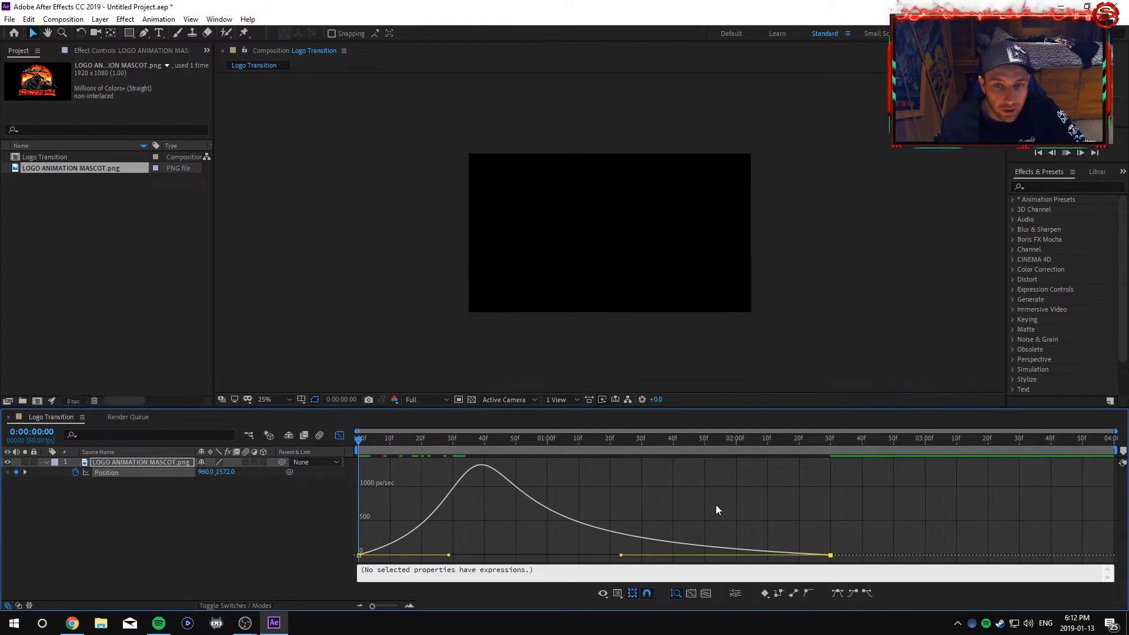
pyautogui.press('space')
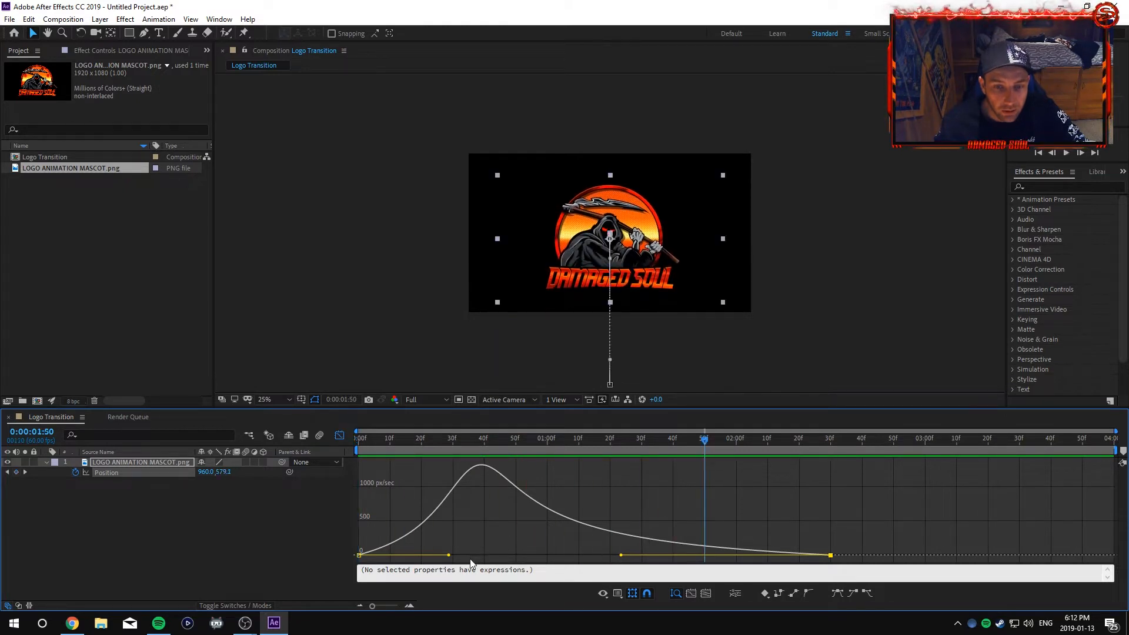
# Extend the first Position keyframe's outgoing ease handle to about 00:38f and preview the logo's rise twice from the start
pyautogui.moveTo(448, 555); pyautogui.dragTo(477, 558)
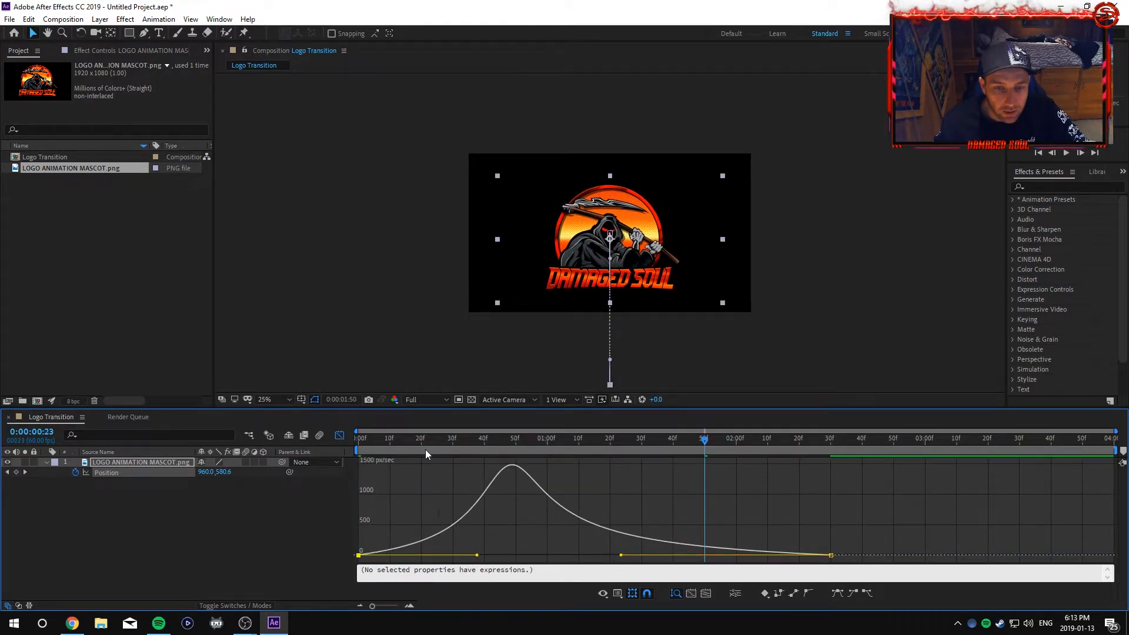
pyautogui.press('Home')
pyautogui.press('space')
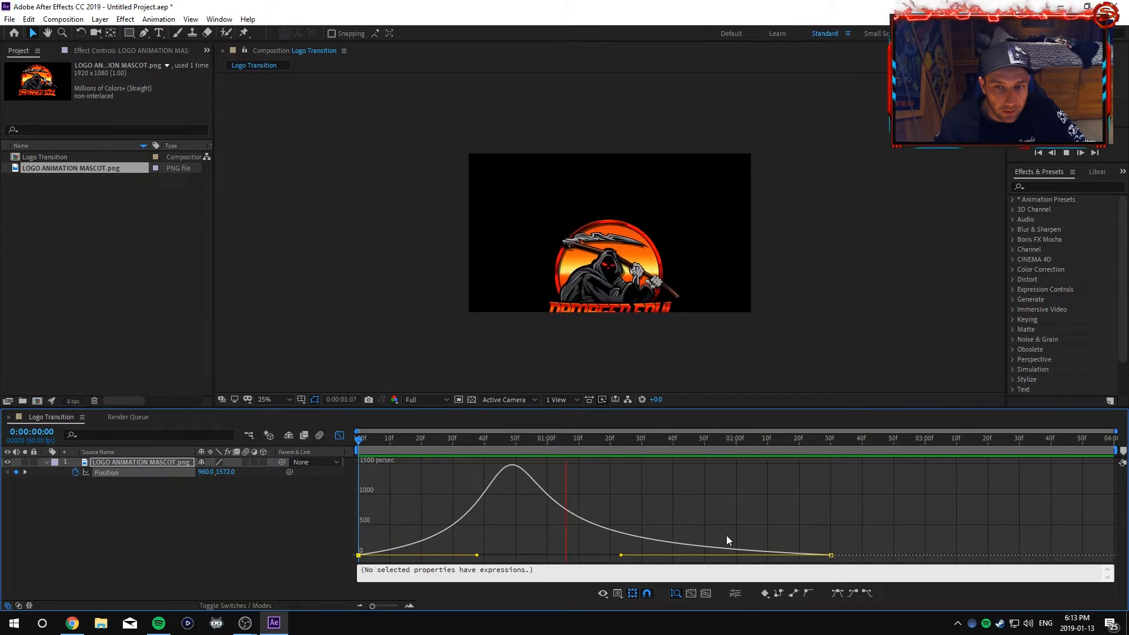
pyautogui.press('space')
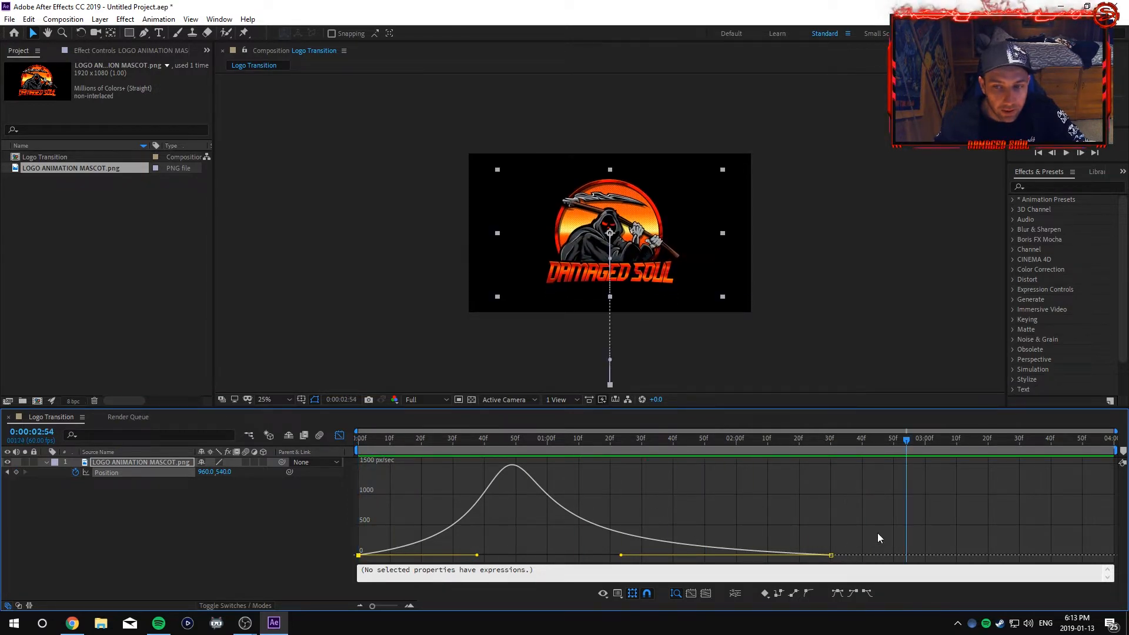
pyautogui.moveTo(904, 440); pyautogui.dragTo(322, 443)
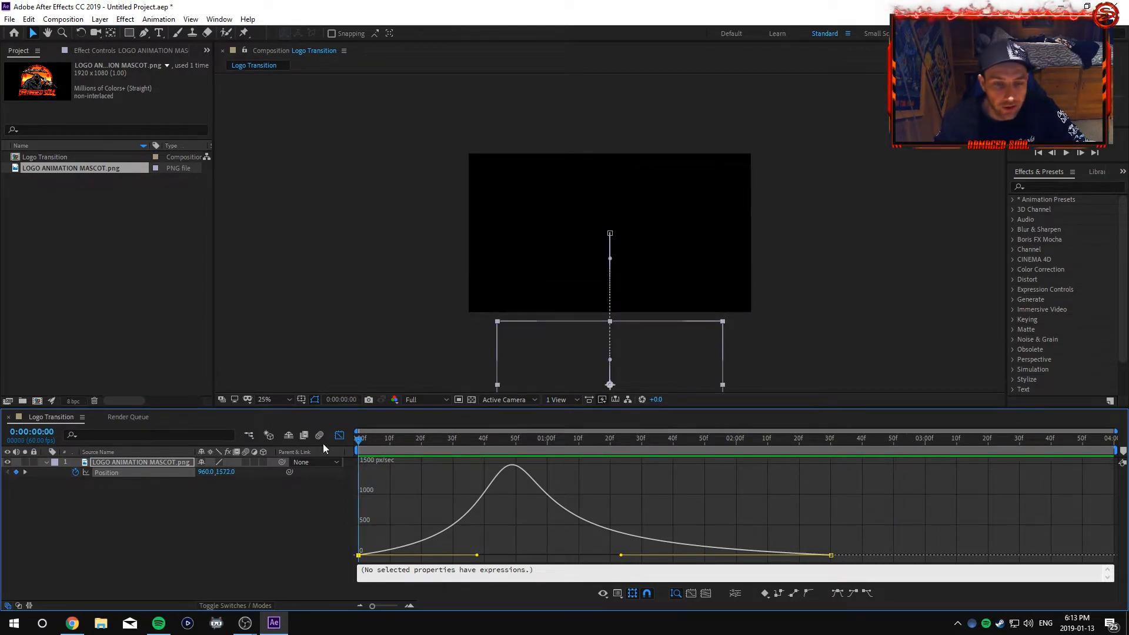
pyautogui.press('space')
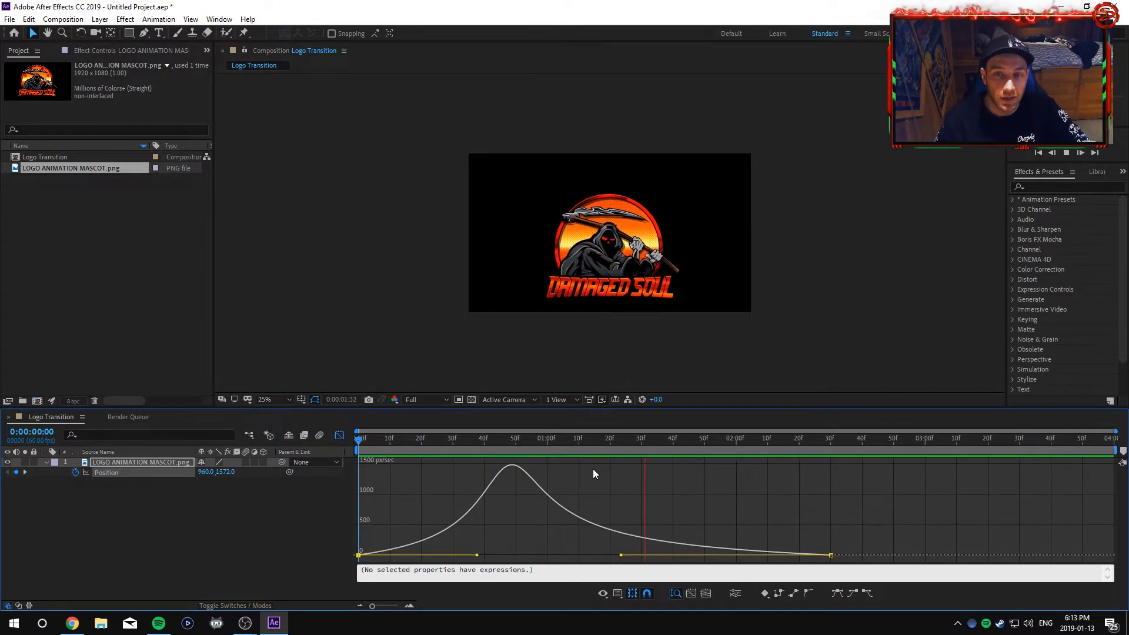
pyautogui.press('space')
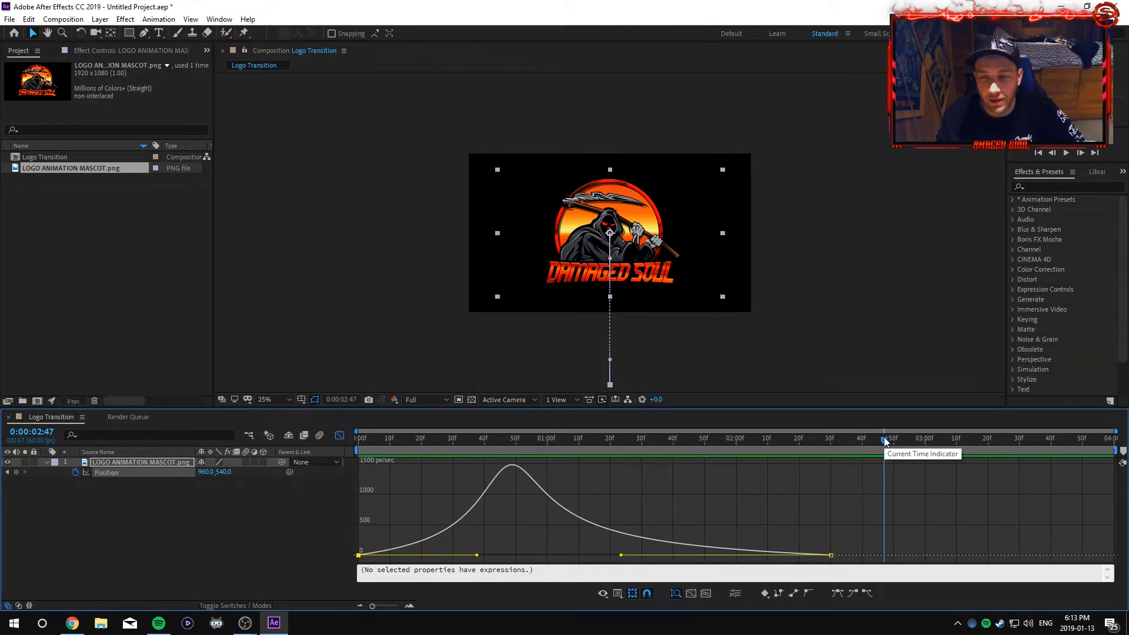
pyautogui.moveTo(875, 440); pyautogui.dragTo(322, 422)
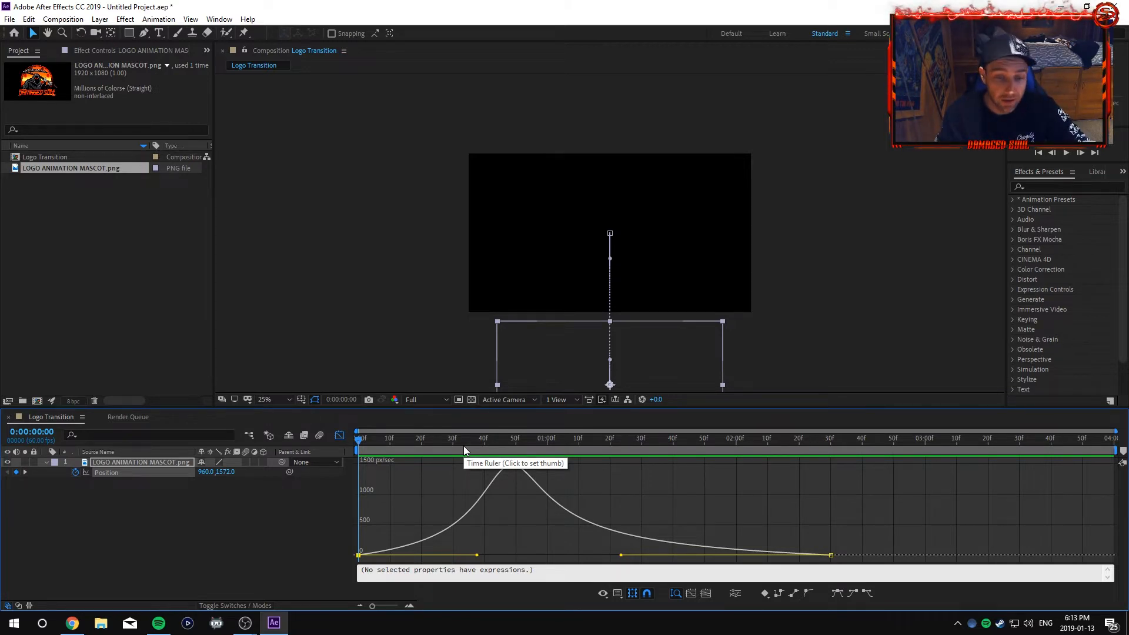
# Leave the Graph Editor and make the logo a 3D layer with the playhead at 0:00:02:30
pyautogui.click(340, 435)
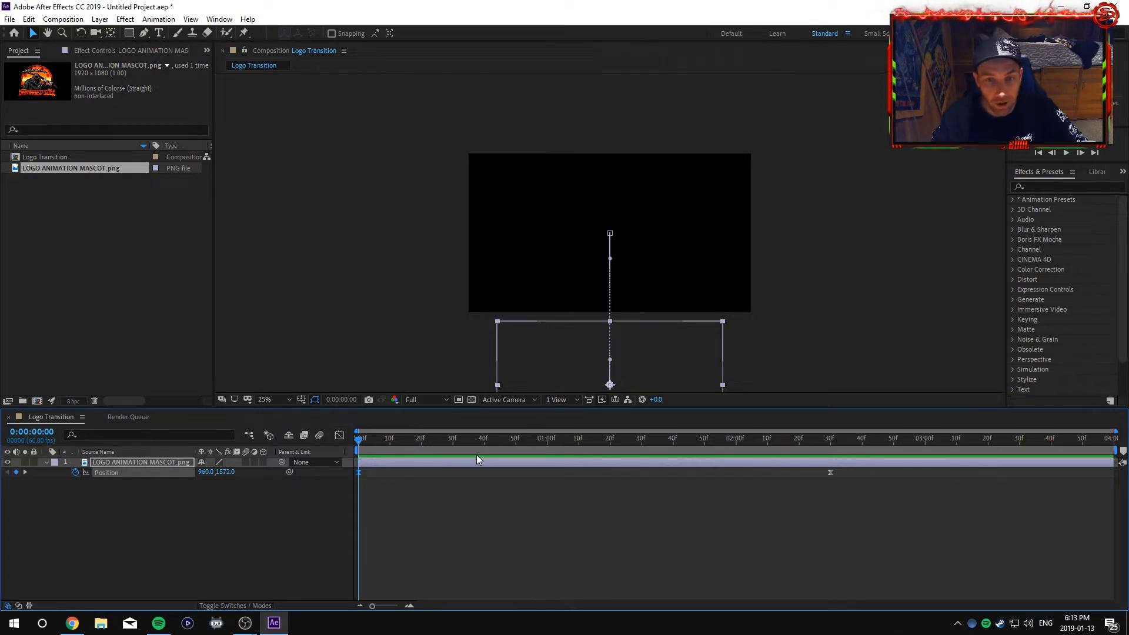
pyautogui.moveTo(357, 445); pyautogui.dragTo(657, 456)
pyautogui.press('p')
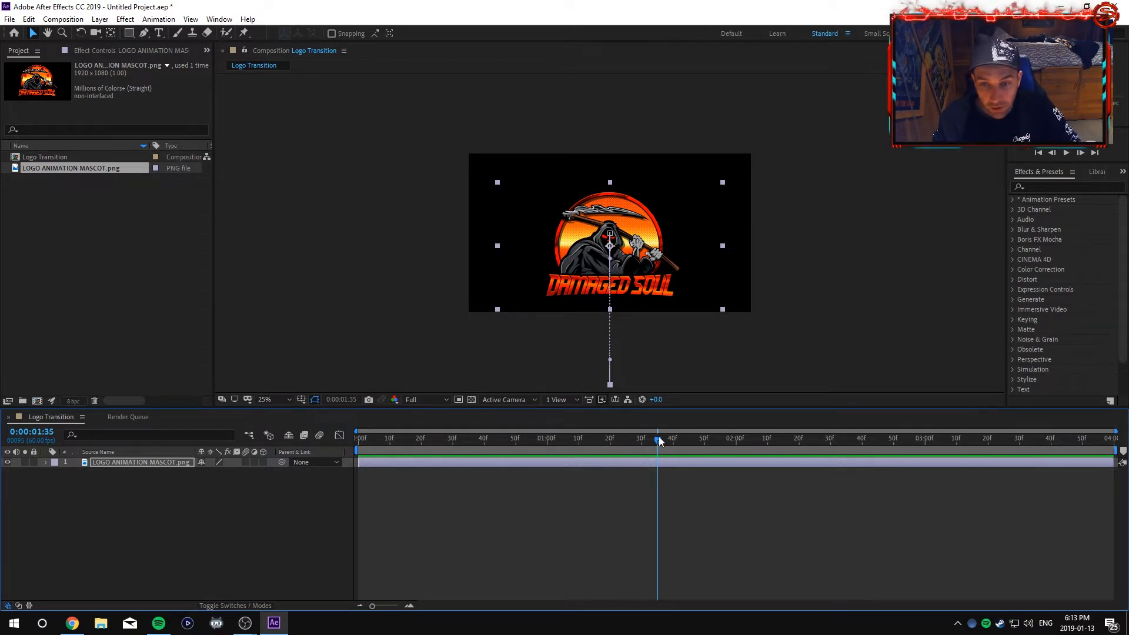
pyautogui.moveTo(659, 441); pyautogui.dragTo(832, 445)
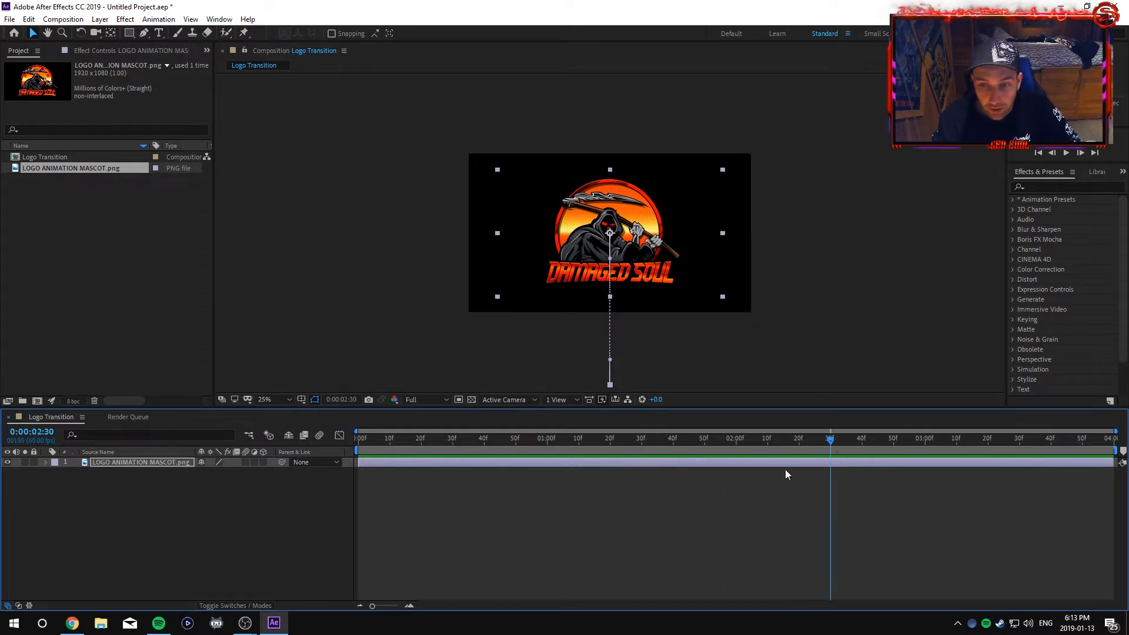
pyautogui.click(262, 462)
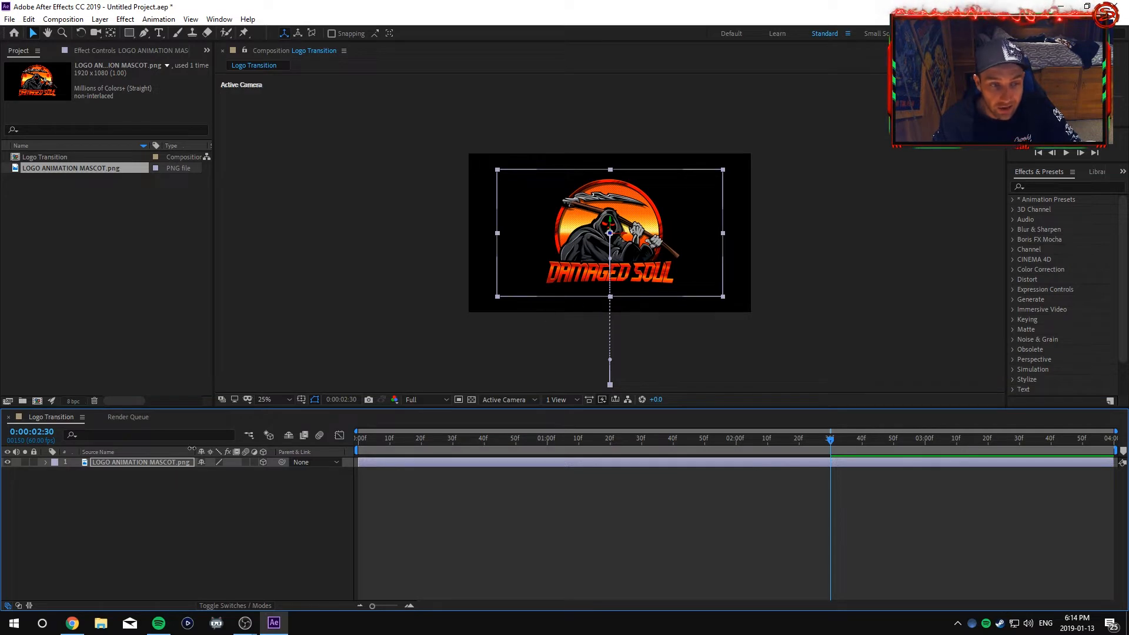
# Add keyframes for the logo's Orientation, X, Y and Z Rotation, and Opacity at 0:00:02:30
pyautogui.click(45, 462)
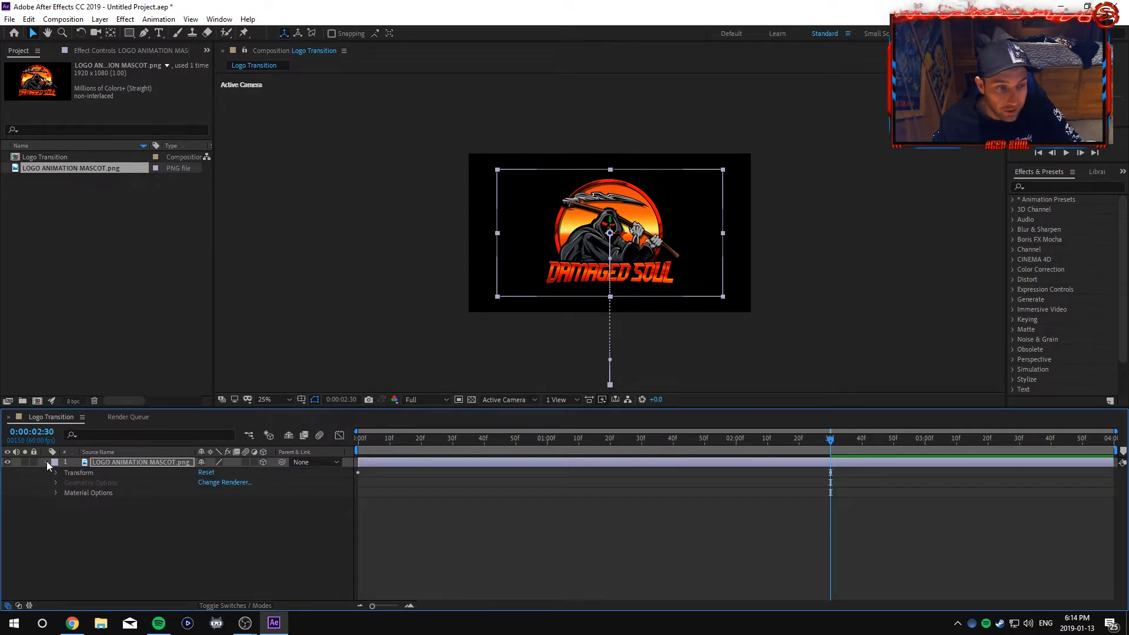
pyautogui.click(56, 473)
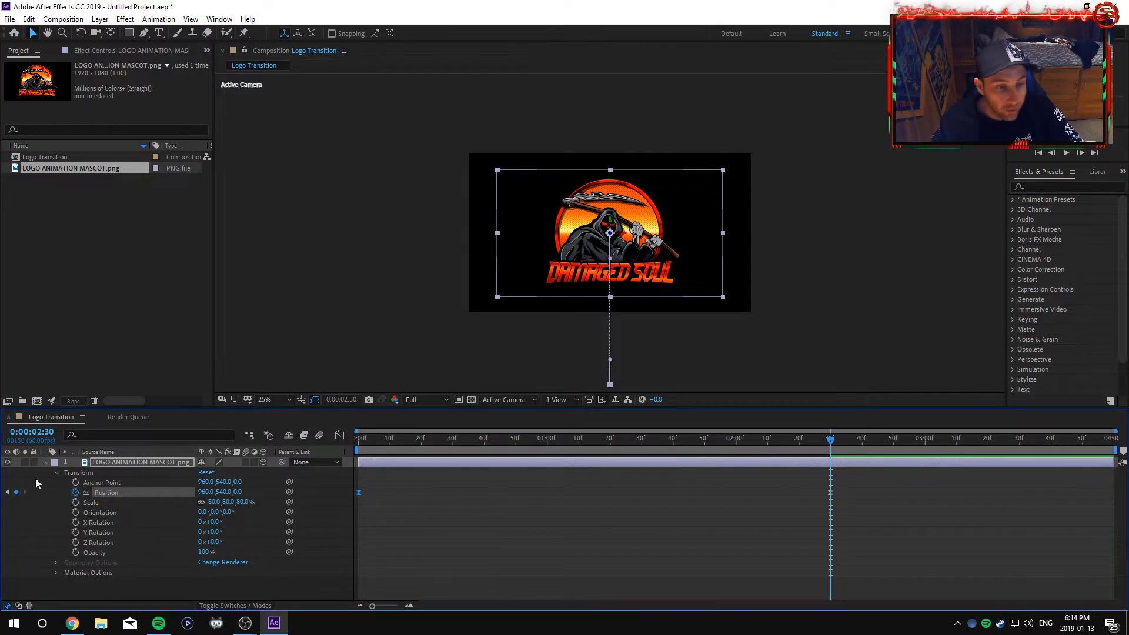
pyautogui.click(75, 512)
pyautogui.click(75, 522)
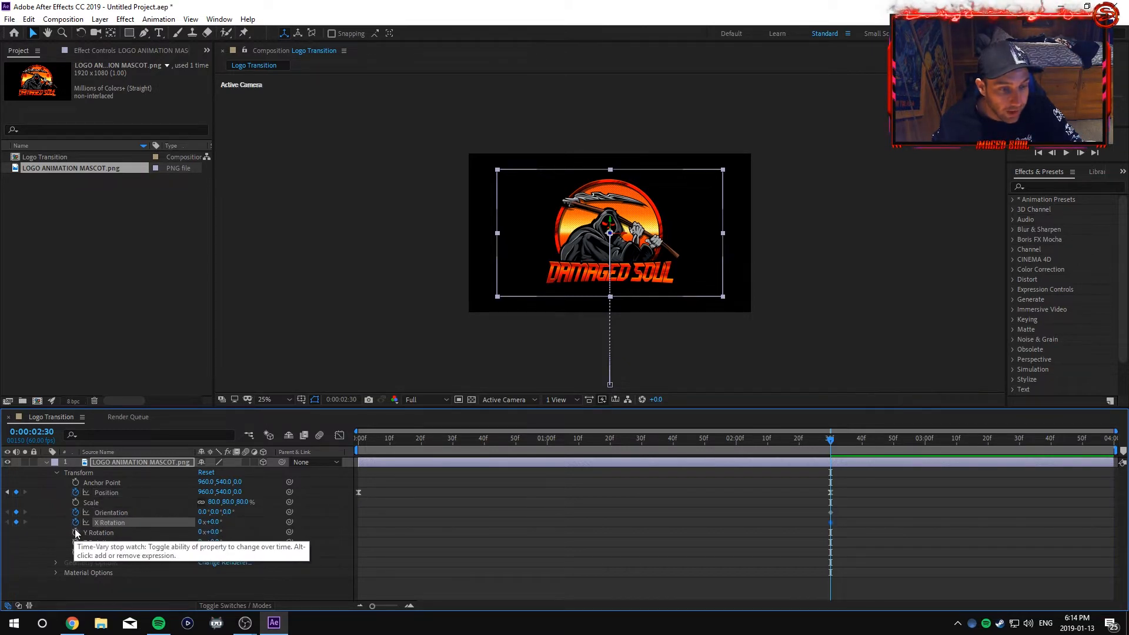
pyautogui.click(75, 532)
pyautogui.click(75, 541)
pyautogui.click(75, 552)
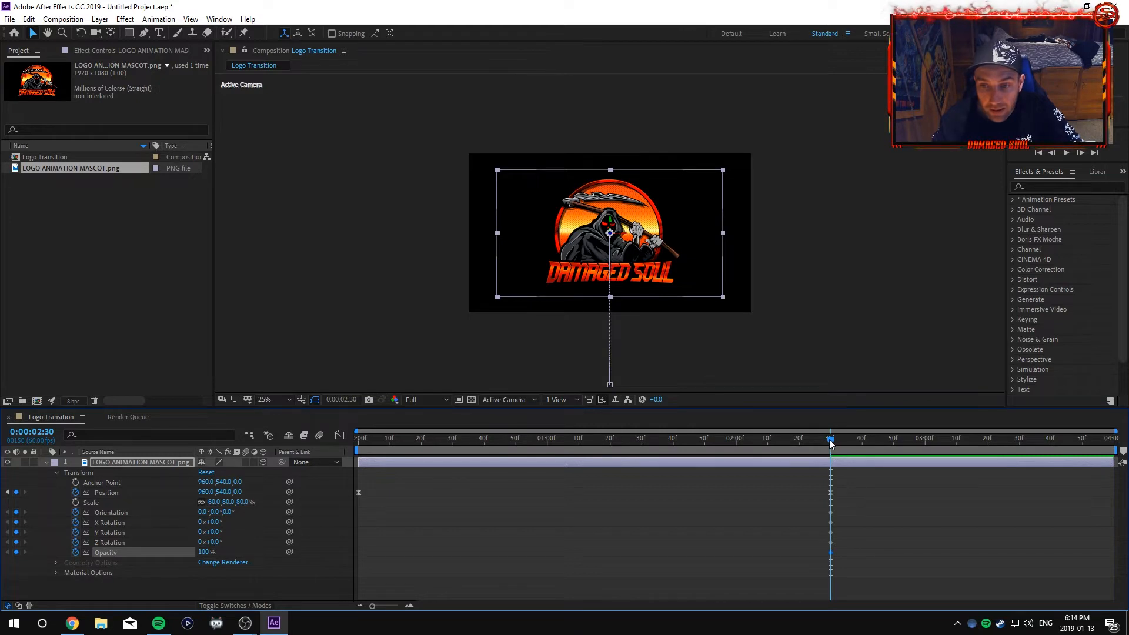
# At 0:00:00:32, set the logo's Z Orientation to 320° so that it starts tilted
pyautogui.moveTo(831, 442); pyautogui.dragTo(486, 436)
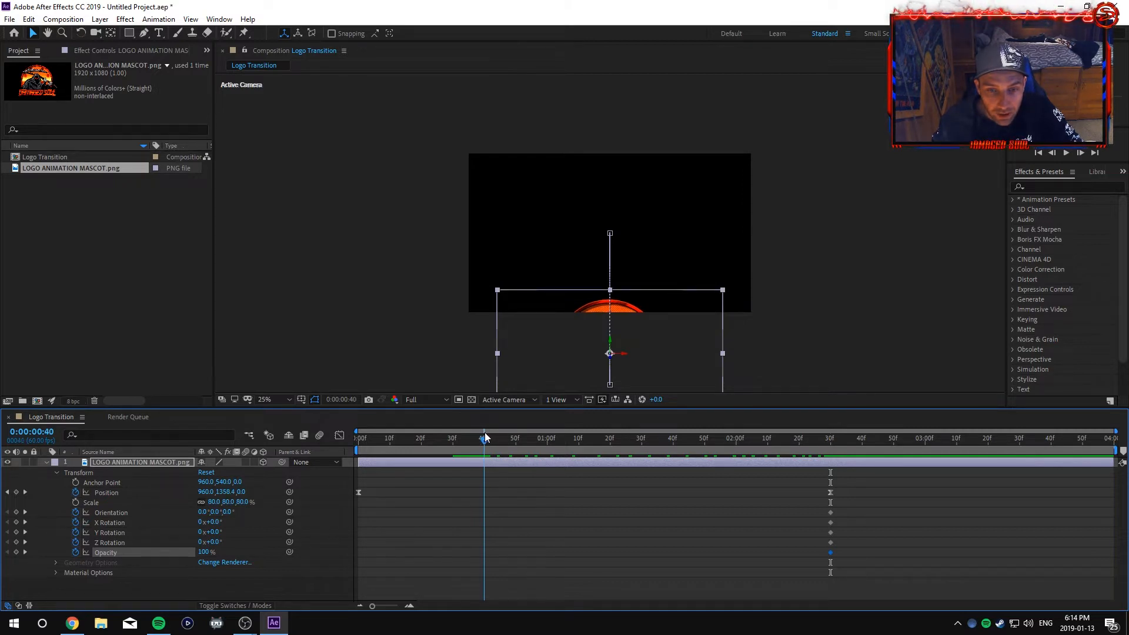
pyautogui.moveTo(485, 436); pyautogui.dragTo(460, 440)
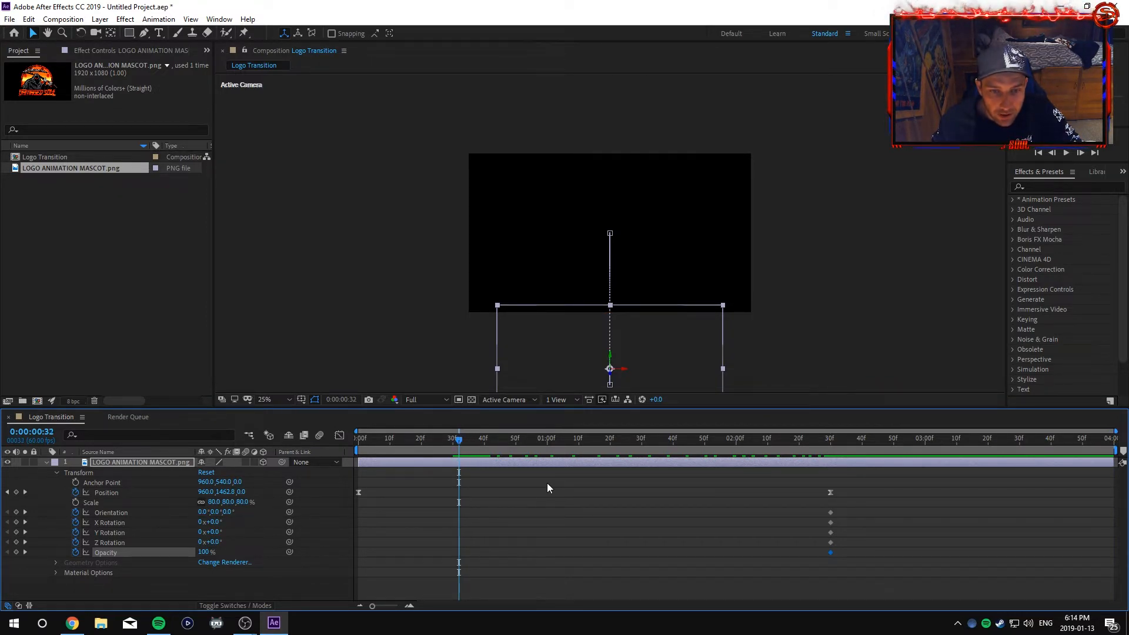
pyautogui.moveTo(372, 605)
pyautogui.mouseDown()
pyautogui.moveTo(404, 608)
pyautogui.moveTo(369, 603)
pyautogui.mouseUp()
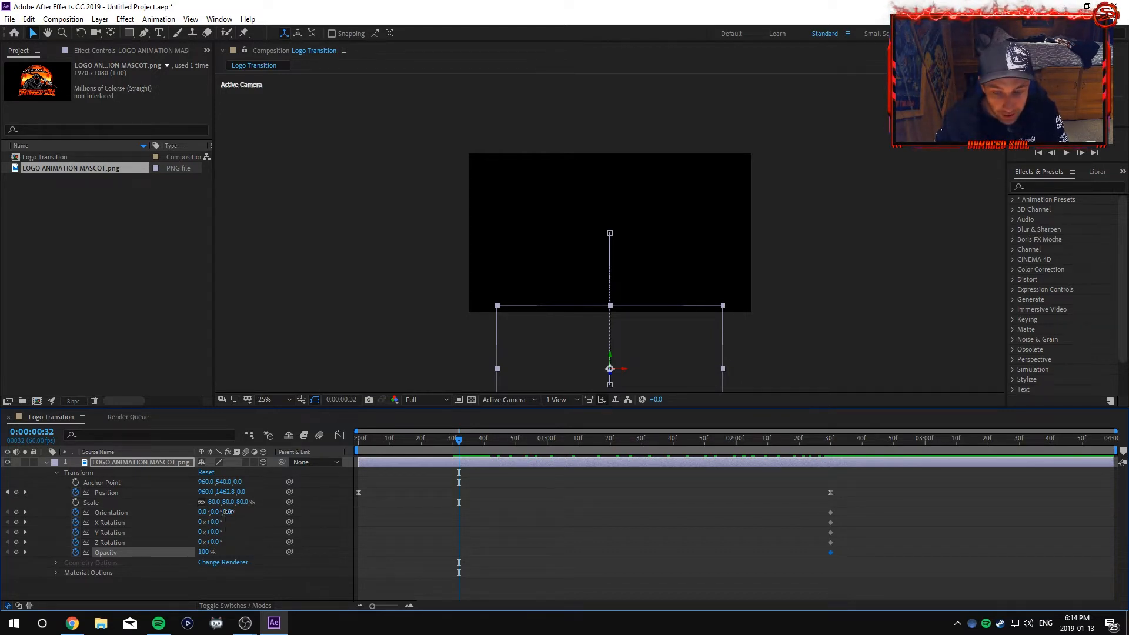
pyautogui.moveTo(228, 511); pyautogui.dragTo(414, 511)
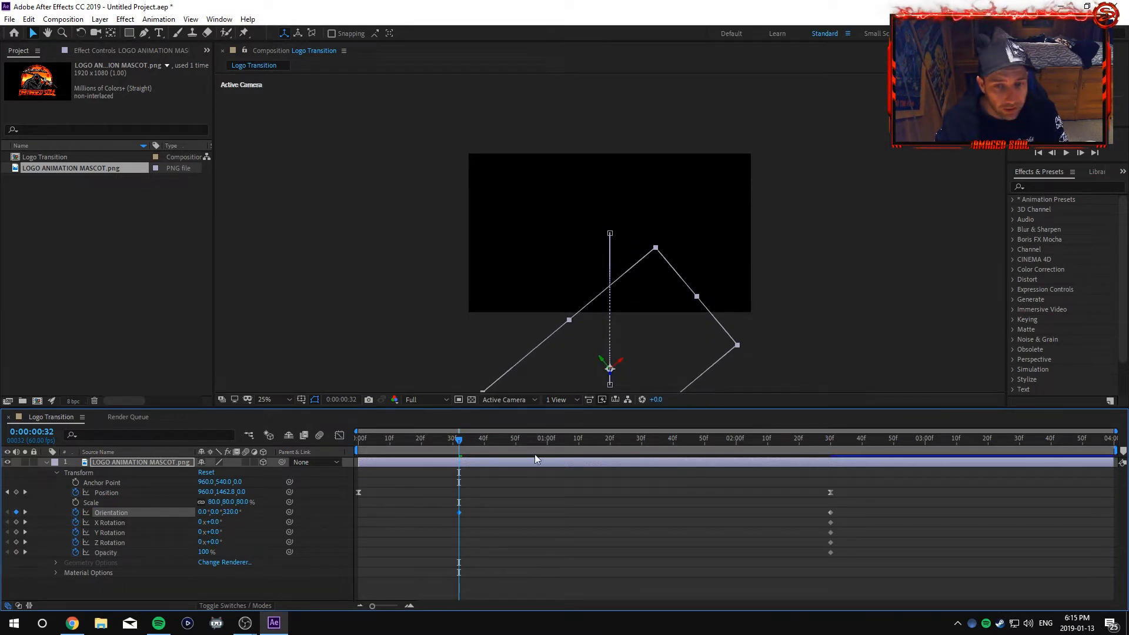
# Preview the logo's orientation change from 0:00:00:32
pyautogui.press('space')
pyautogui.press('space')
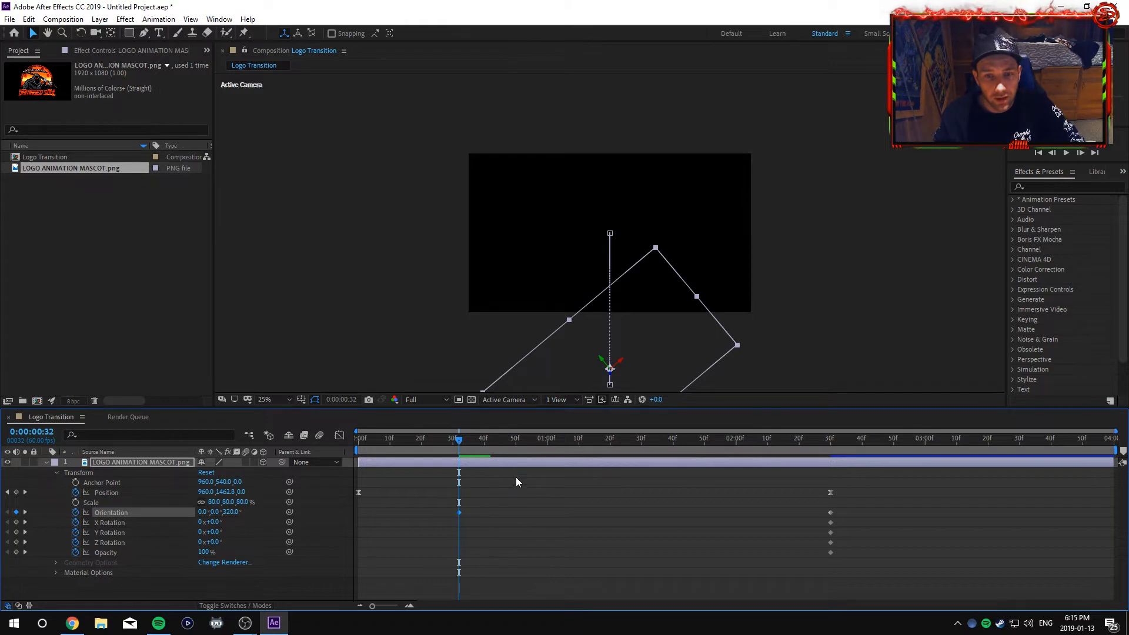
pyautogui.press('space')
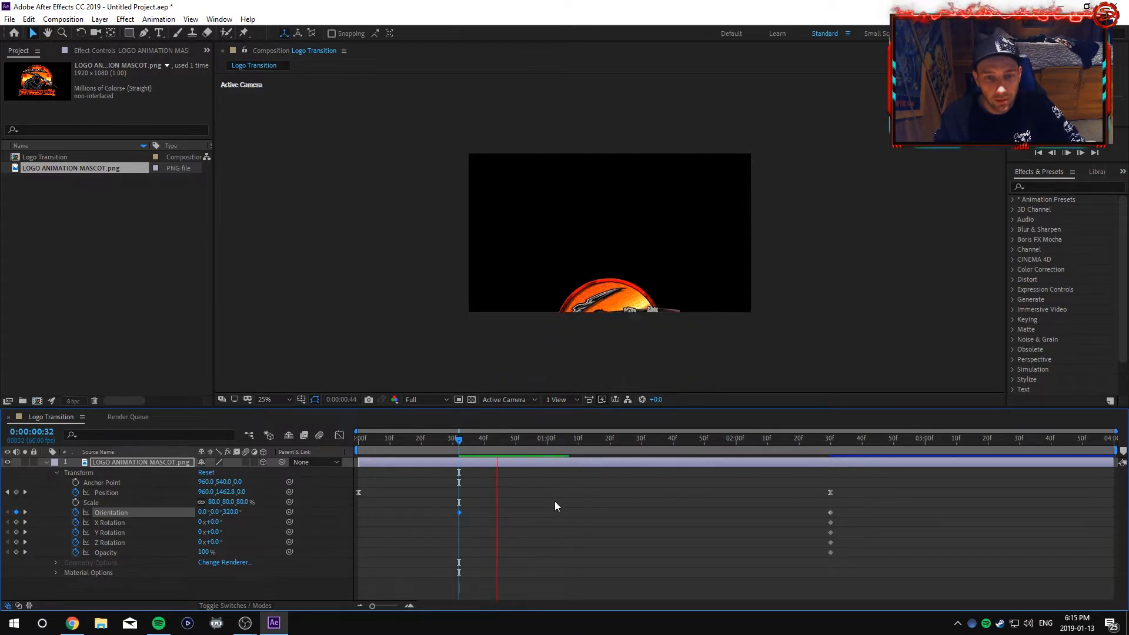
pyautogui.press('space')
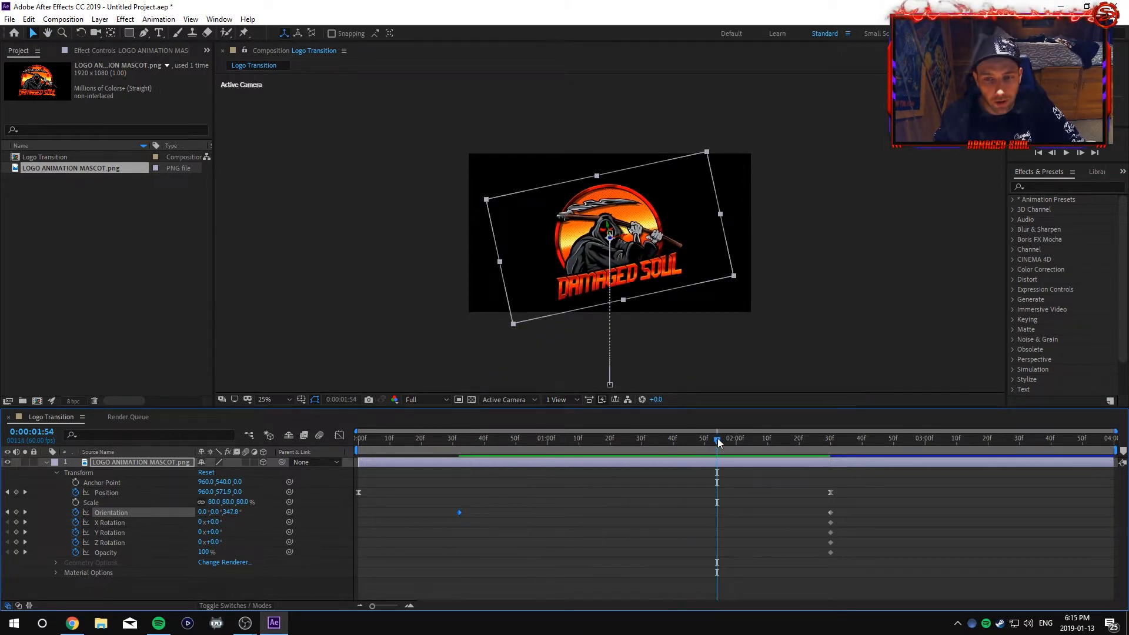
# At 0:00:00:32, set the logo layer's Y Rotation to 250° and its Z Rotation to 80°
pyautogui.moveTo(719, 442); pyautogui.dragTo(460, 474)
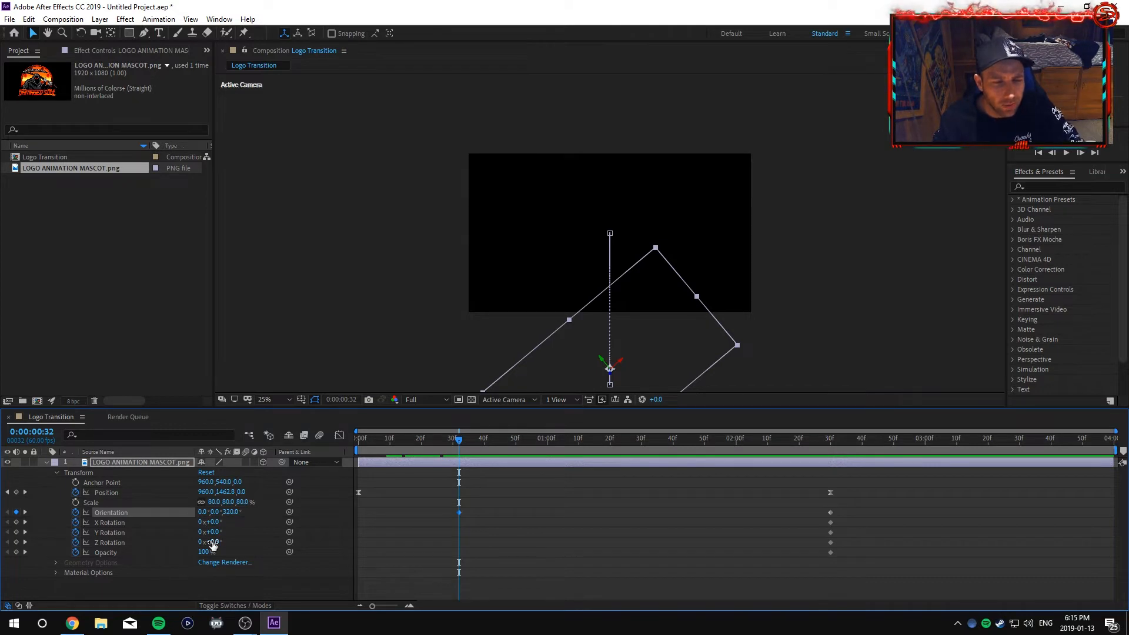
pyautogui.moveTo(213, 532); pyautogui.dragTo(358, 527)
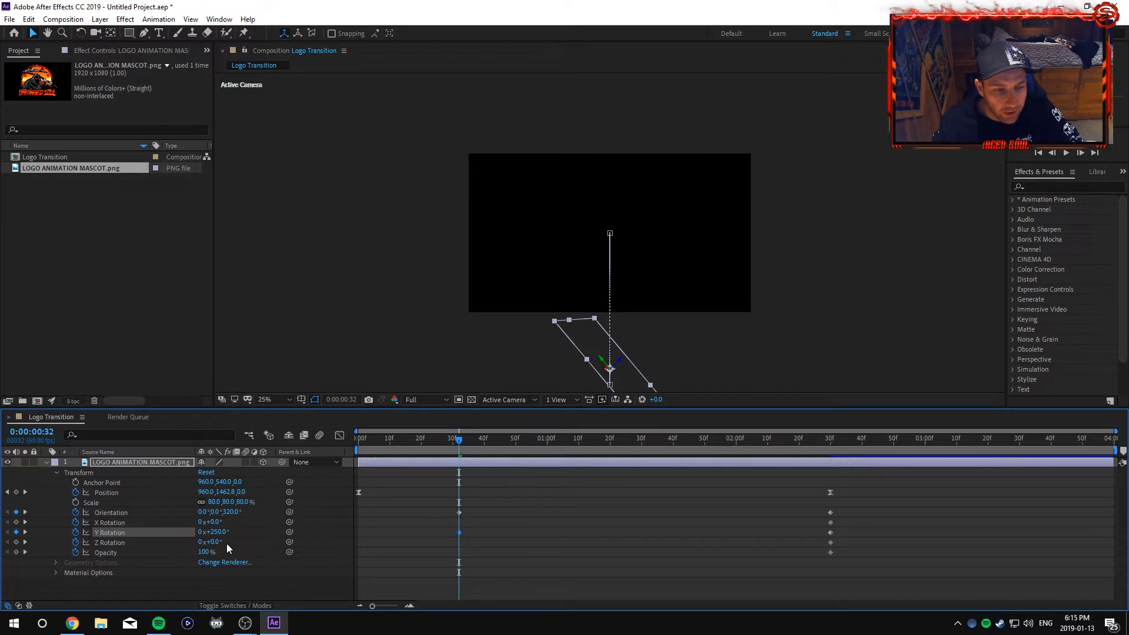
pyautogui.moveTo(218, 542); pyautogui.dragTo(224, 543)
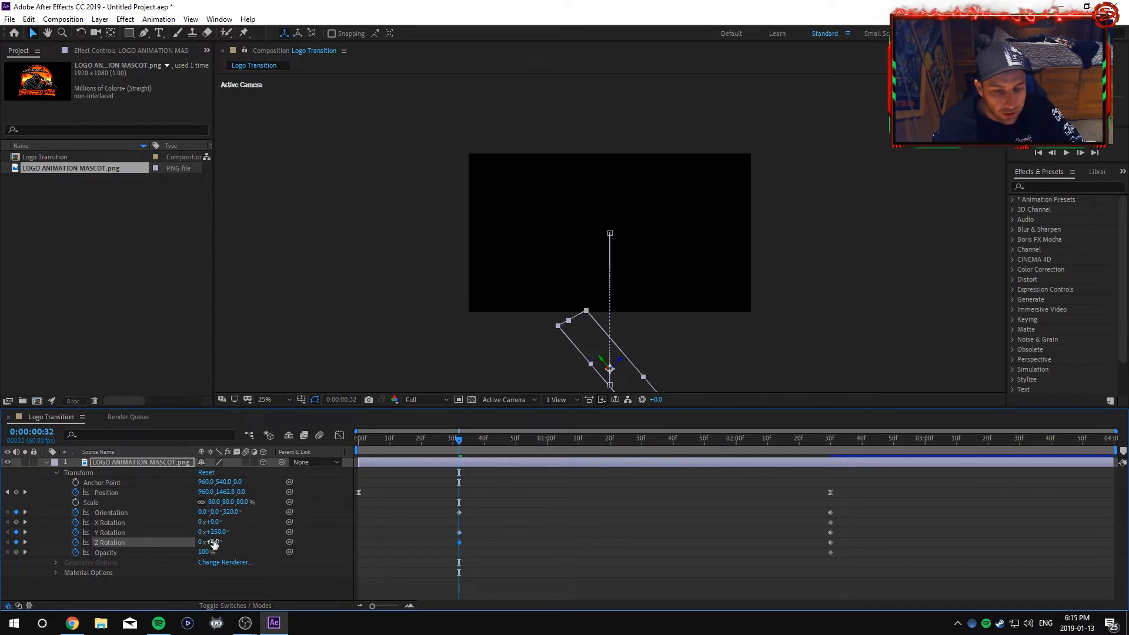
pyautogui.moveTo(215, 544); pyautogui.dragTo(266, 542)
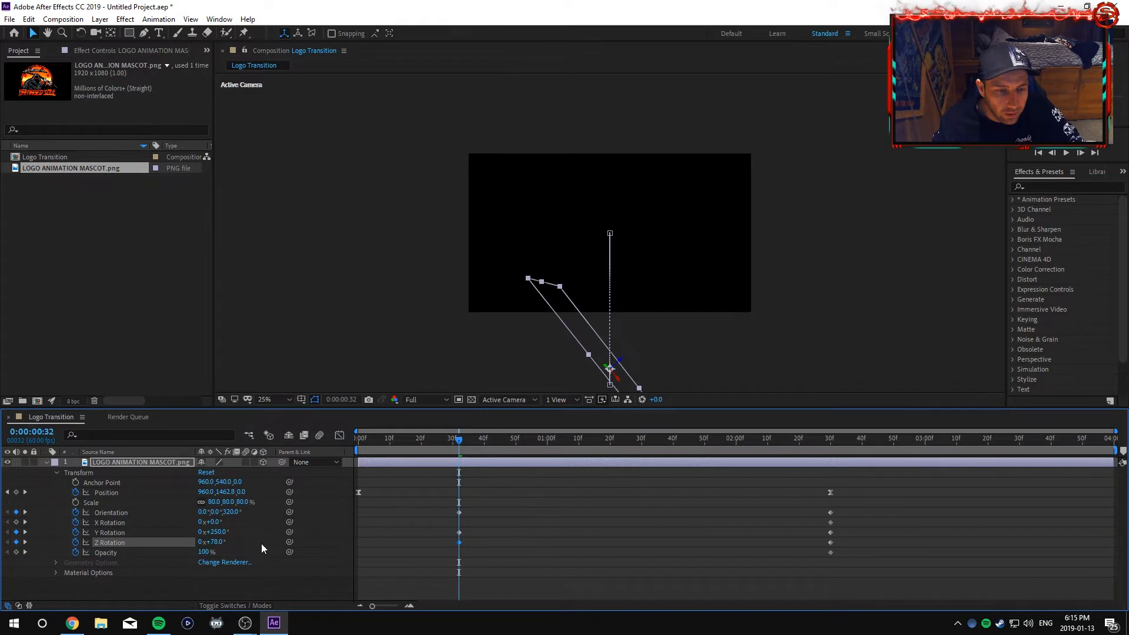
pyautogui.click(212, 542)
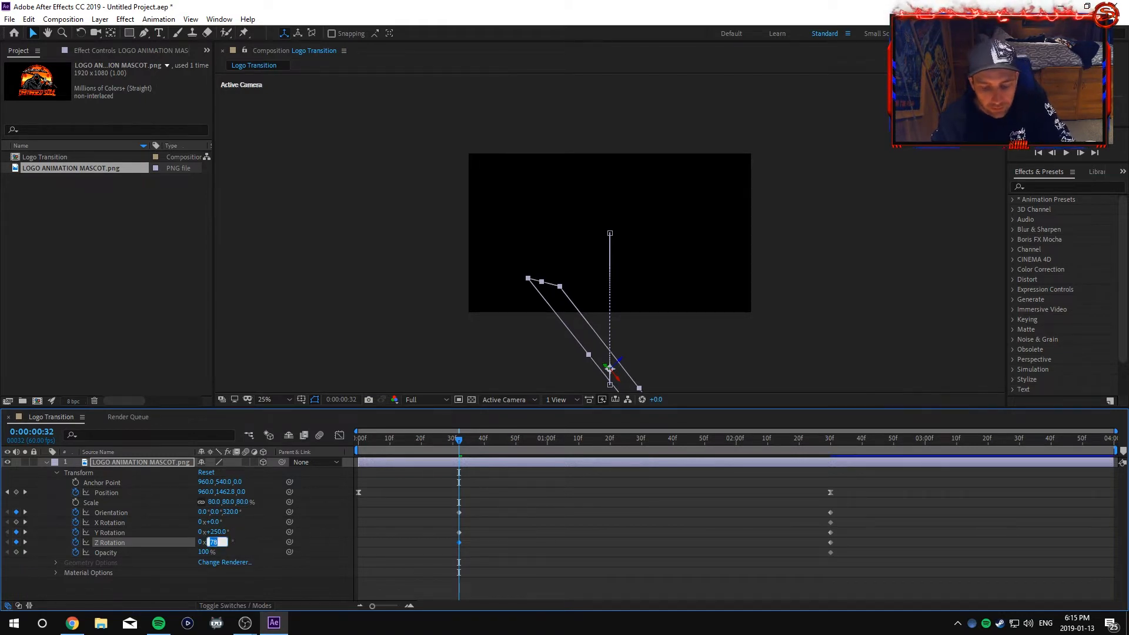
pyautogui.write('80')
pyautogui.click(302, 555)
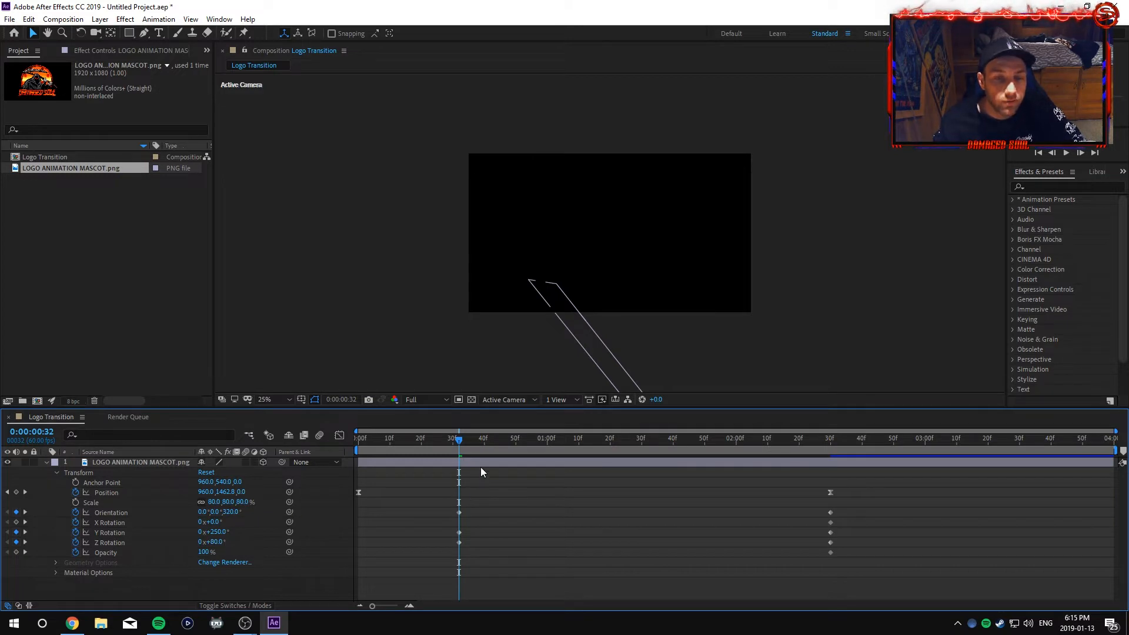
# Preview the logo's rise and rotation from 0:00:00:00 a few times
pyautogui.moveTo(445, 442); pyautogui.dragTo(339, 448)
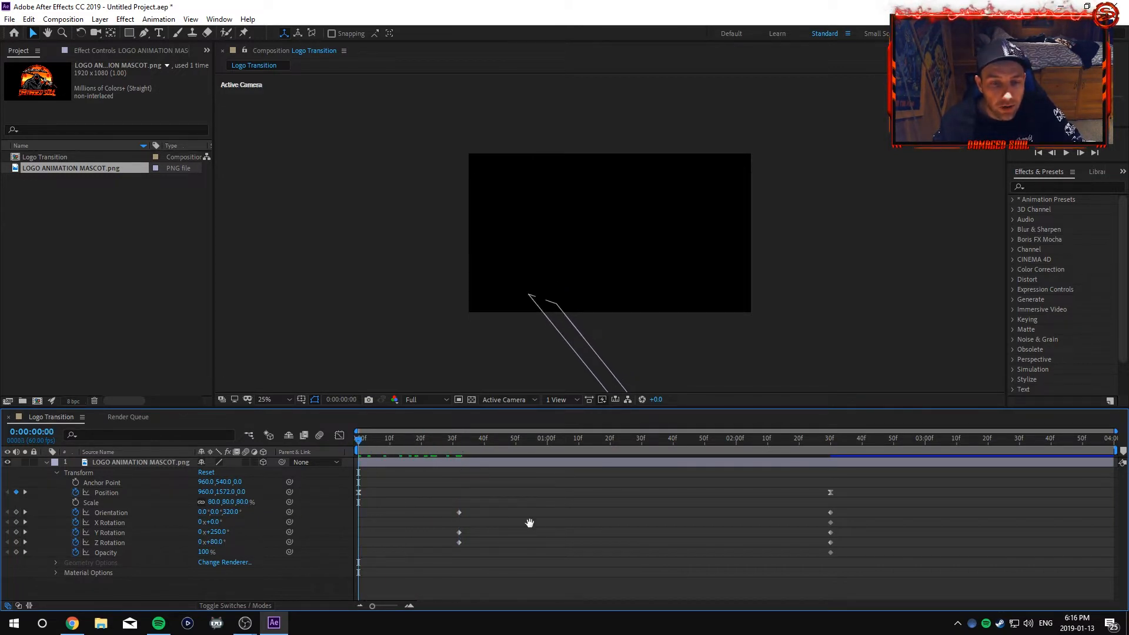
pyautogui.press('space')
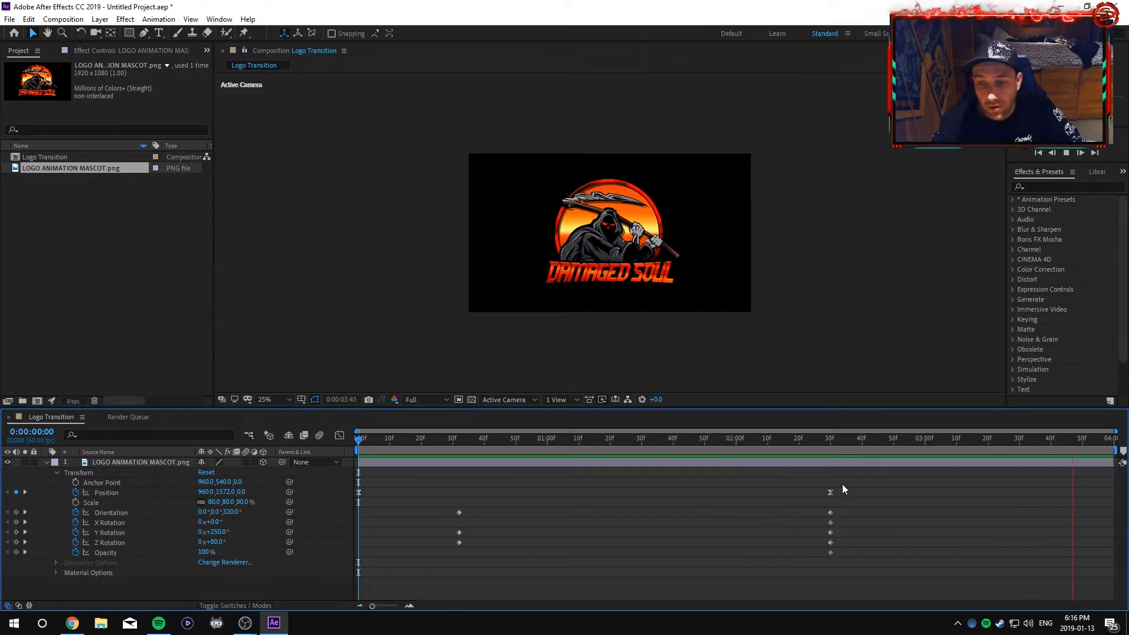
pyautogui.press('space')
pyautogui.moveTo(1074, 438); pyautogui.dragTo(358, 443)
pyautogui.press('space')
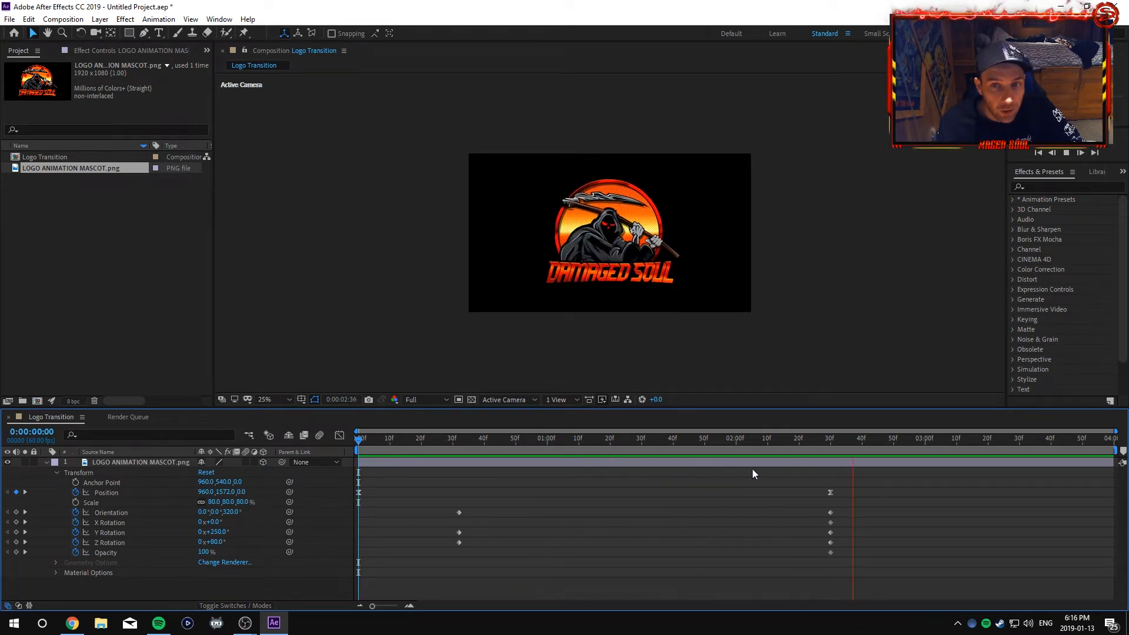
pyautogui.press('space')
pyautogui.moveTo(921, 439); pyautogui.dragTo(379, 462)
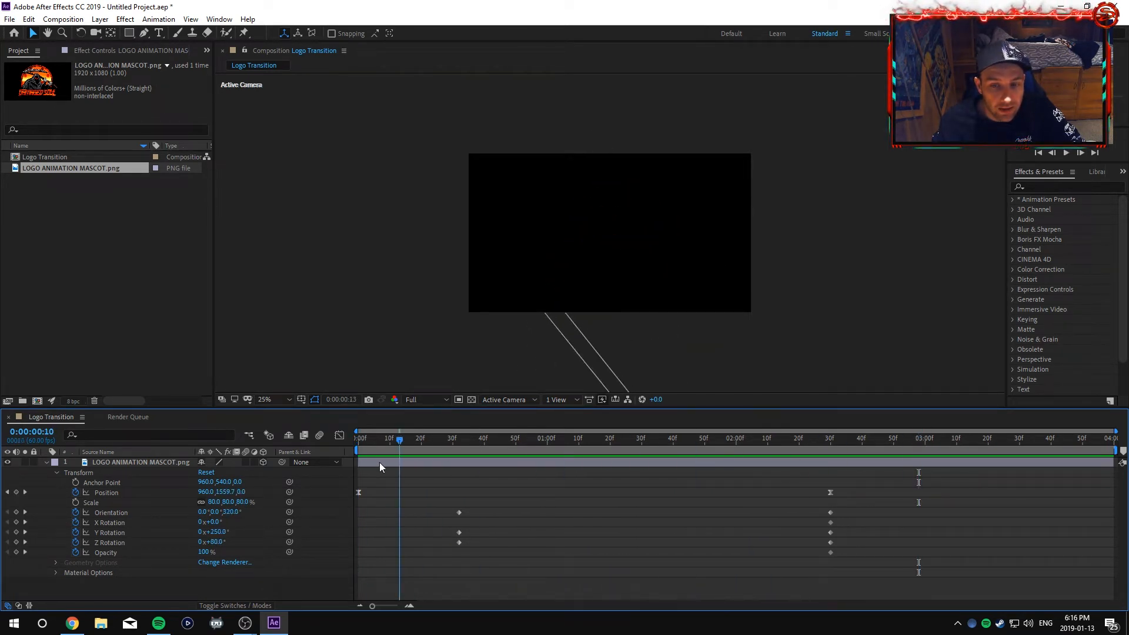
pyautogui.press('space')
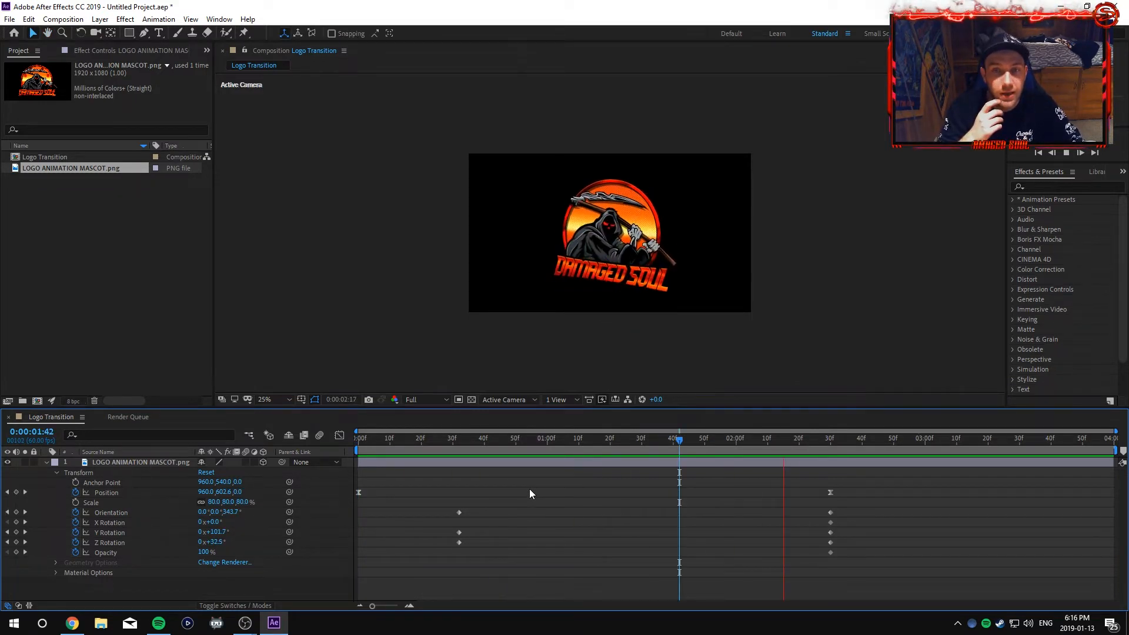
pyautogui.press('space')
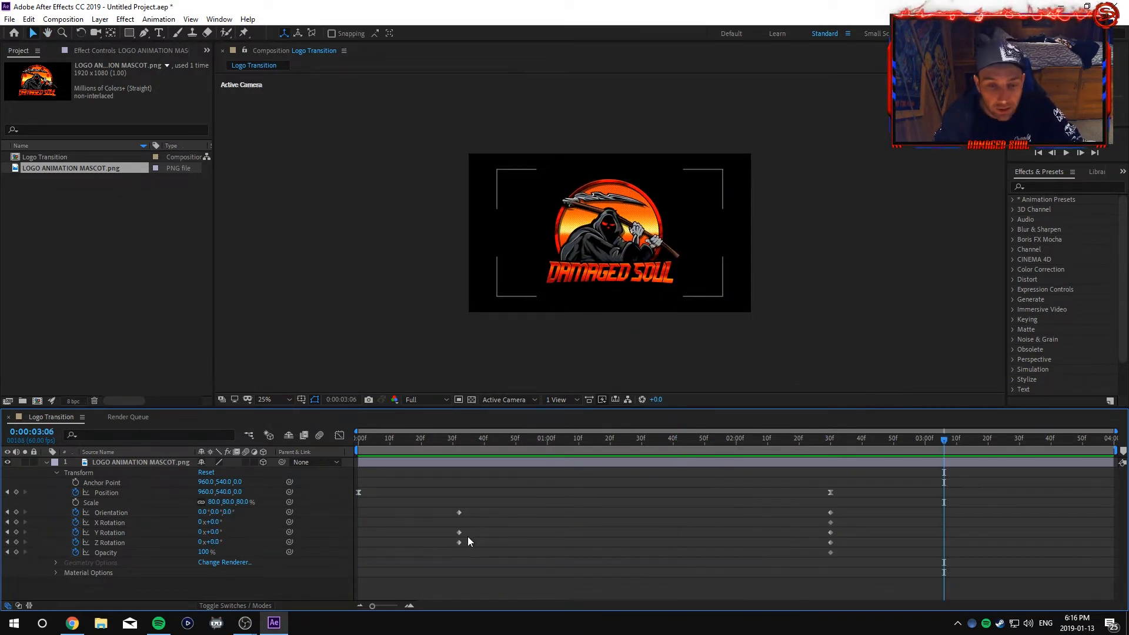
# Apply Easy Ease to the logo's Orientation, Y Rotation and Z Rotation keyframes, leaving the X Rotation keyframe out
pyautogui.moveTo(443, 542); pyautogui.dragTo(879, 547)
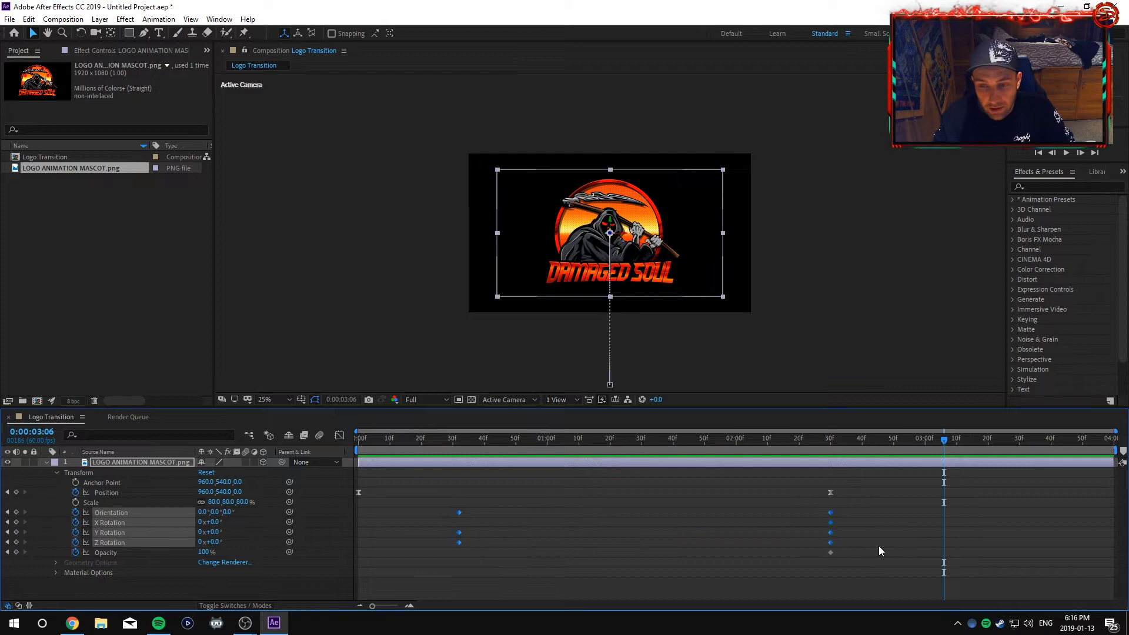
pyautogui.keyDown('shift'); pyautogui.click(831, 523); pyautogui.keyUp('shift')
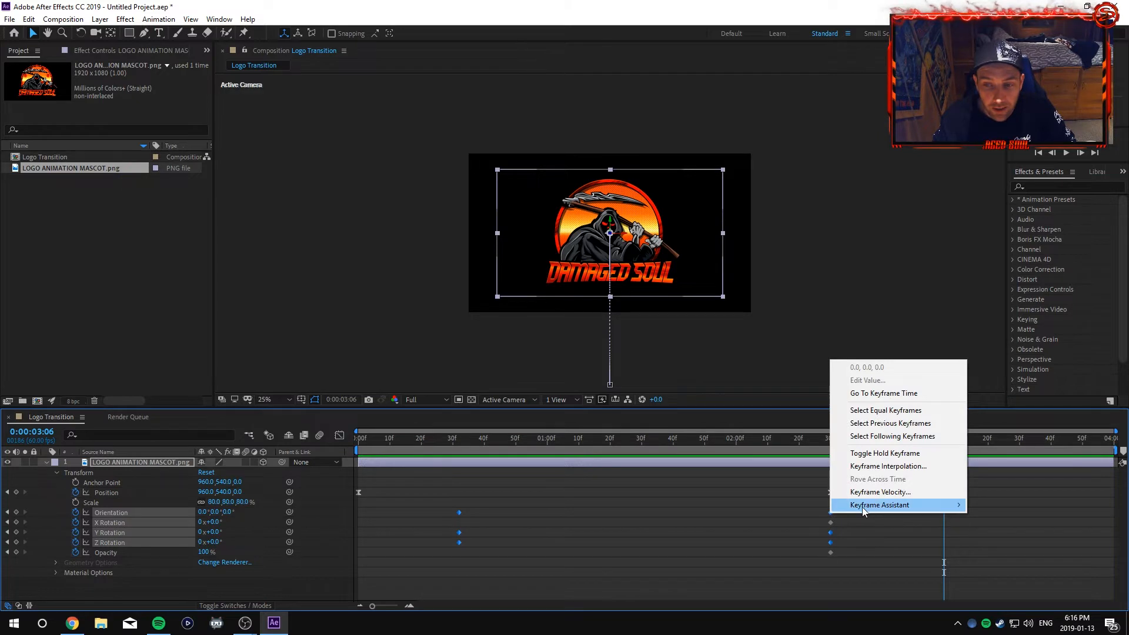
pyautogui.moveTo(862, 506)
pyautogui.click(679, 547)
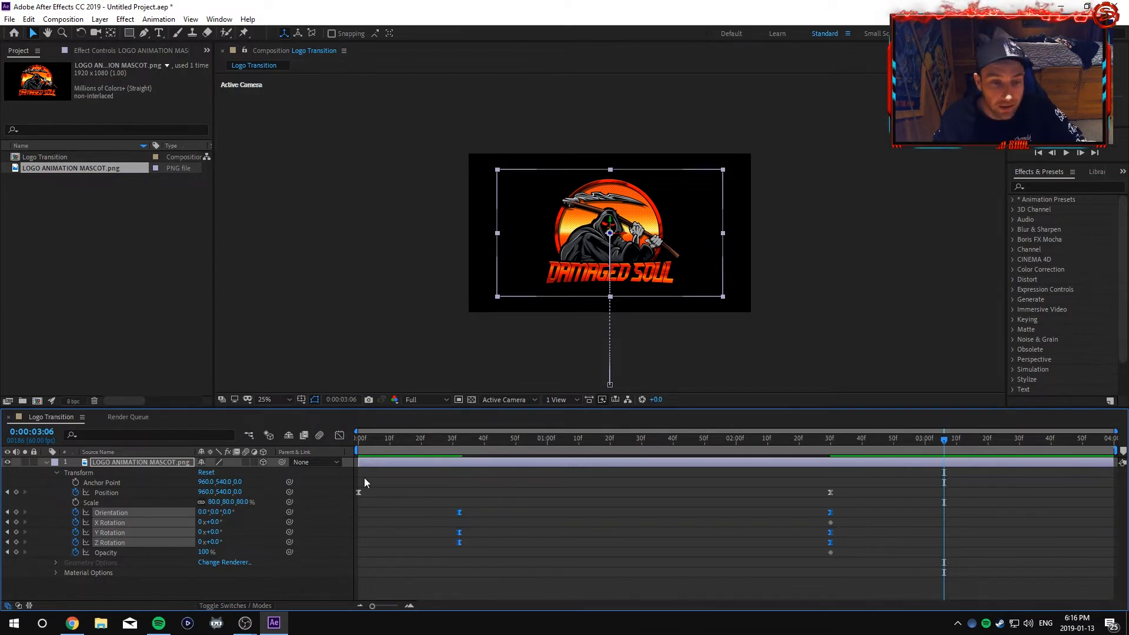
# In the Graph Editor, lengthen the easing at both ends of the Orientation, Y and Z Rotation speed curves so they peak near the middle
pyautogui.click(339, 435)
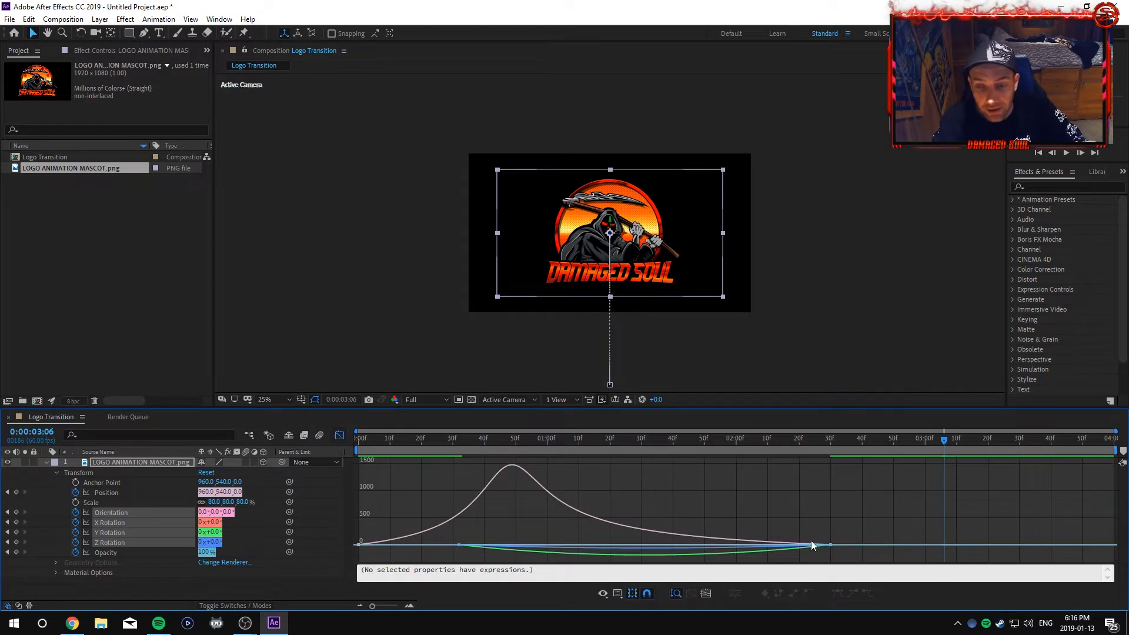
pyautogui.moveTo(449, 538); pyautogui.dragTo(601, 545)
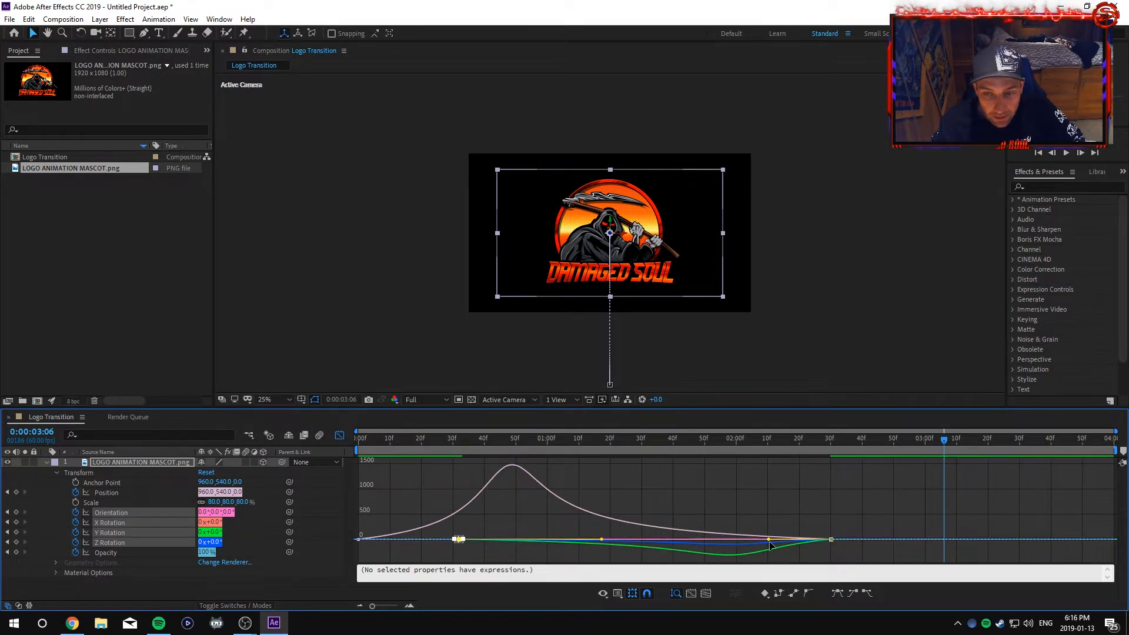
pyautogui.moveTo(768, 541); pyautogui.dragTo(717, 541)
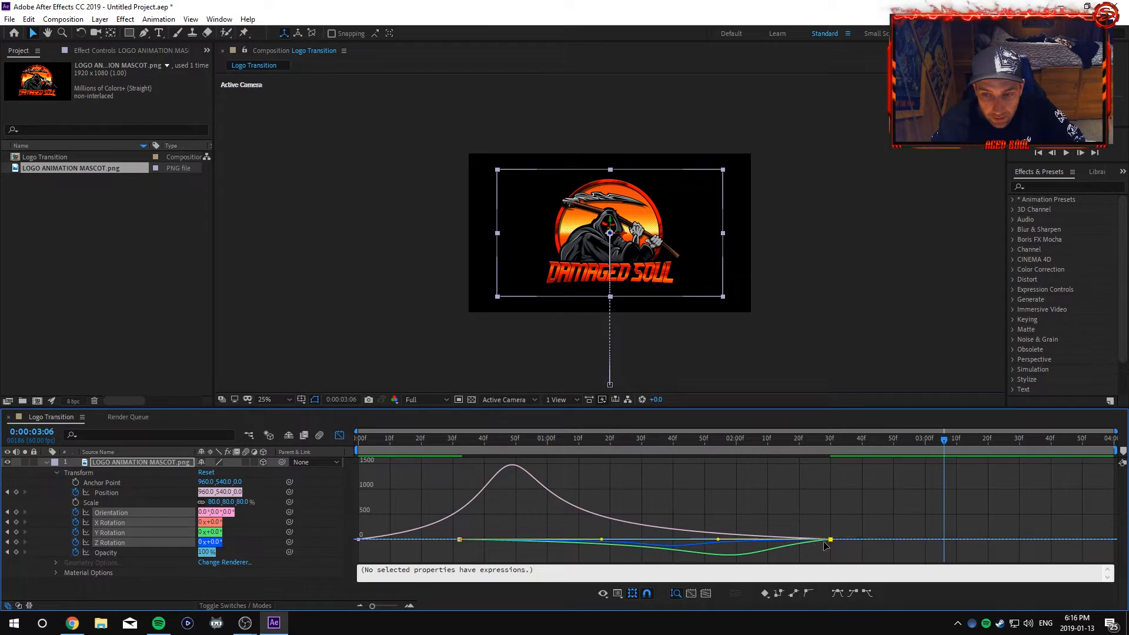
pyautogui.click(784, 547)
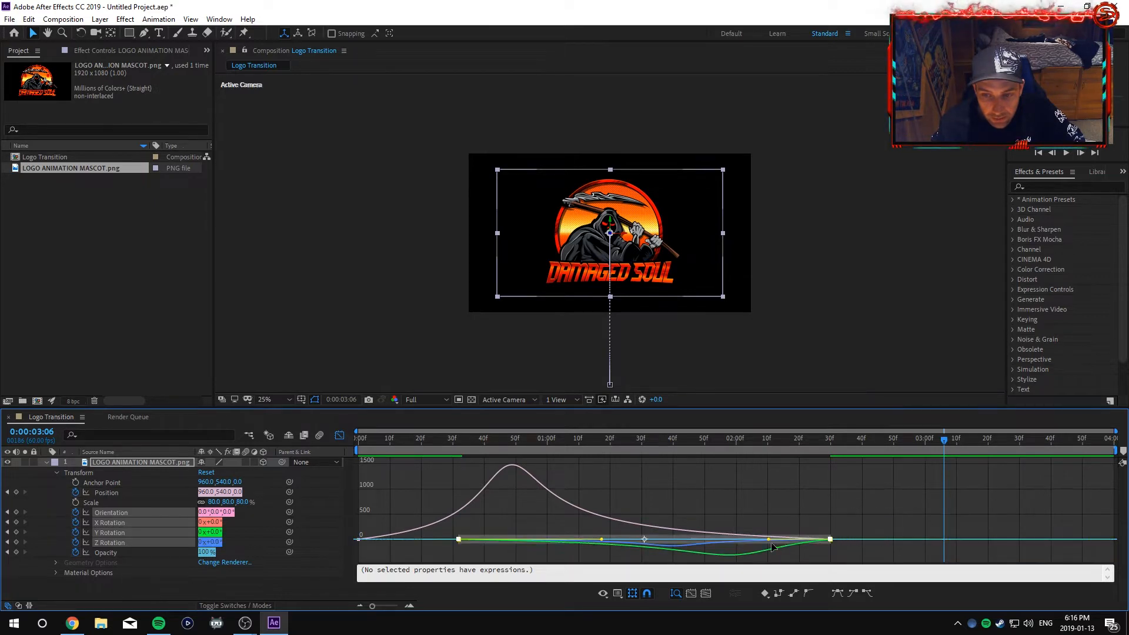
pyautogui.moveTo(769, 540); pyautogui.dragTo(706, 538)
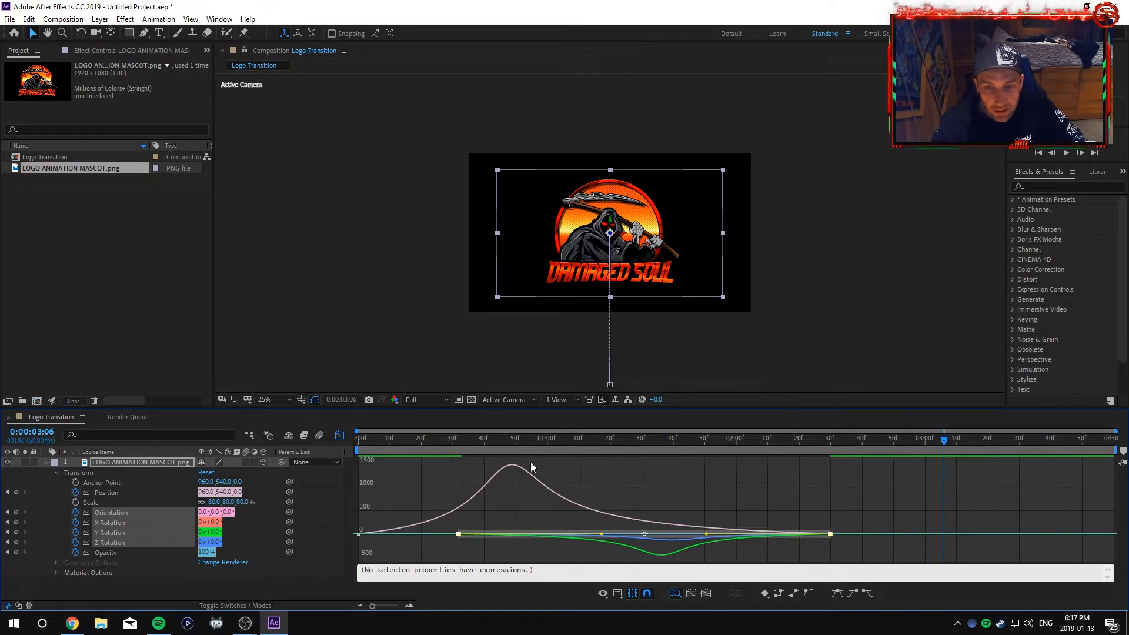
# Replay the logo animation from 0:00:00:00 several times to check the eased rotation against the rise
pyautogui.moveTo(939, 442); pyautogui.dragTo(322, 430)
pyautogui.press('space')
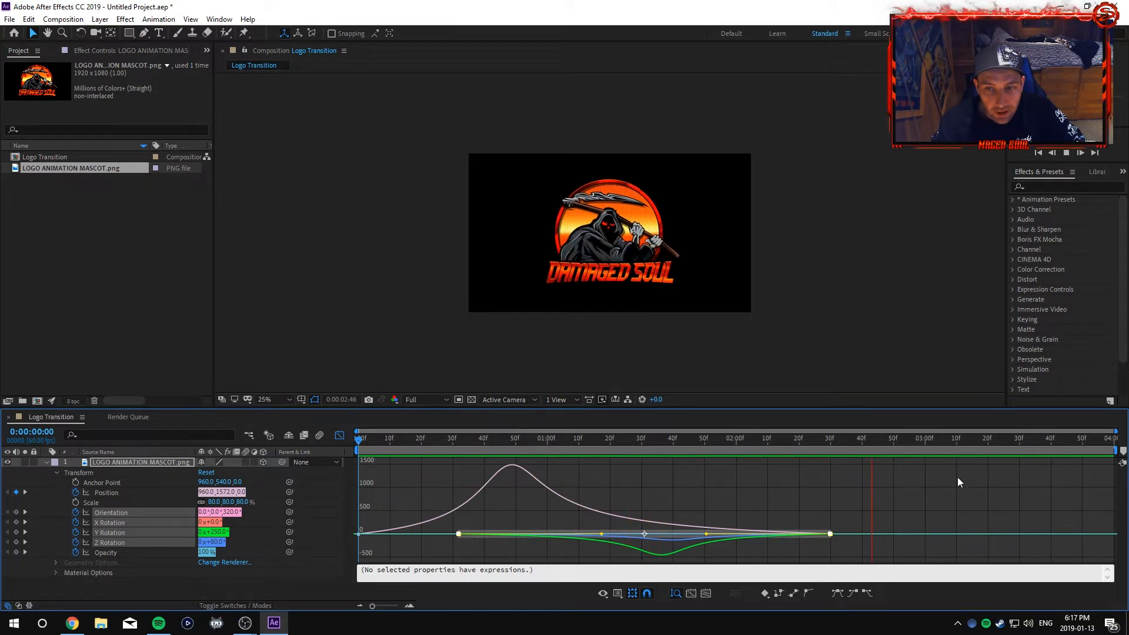
pyautogui.press('space')
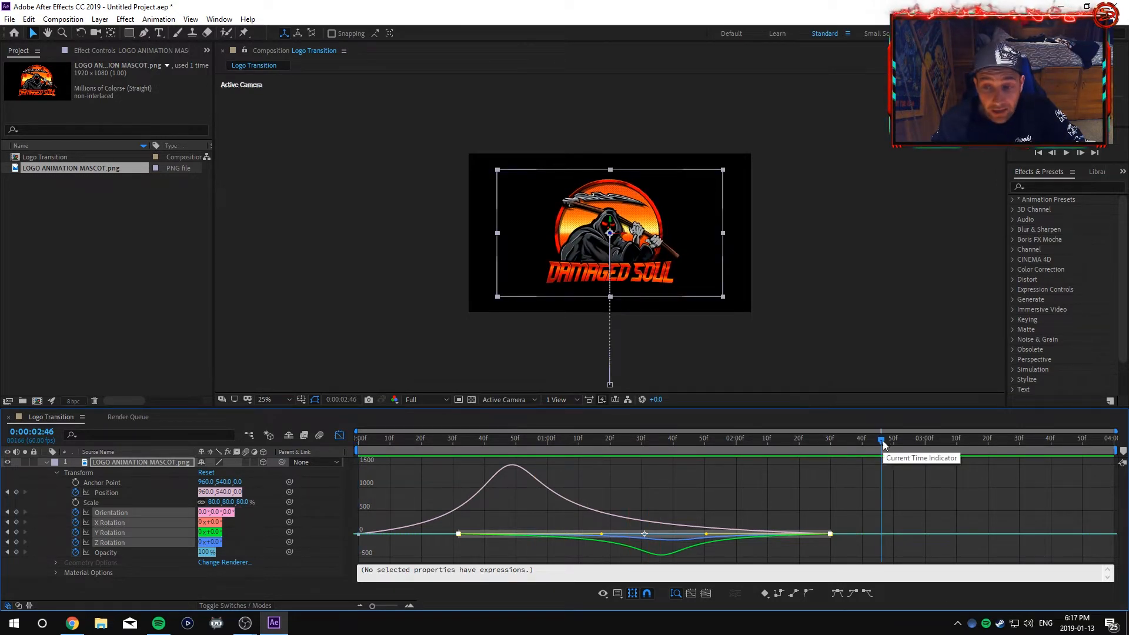
pyautogui.moveTo(882, 440); pyautogui.dragTo(349, 470)
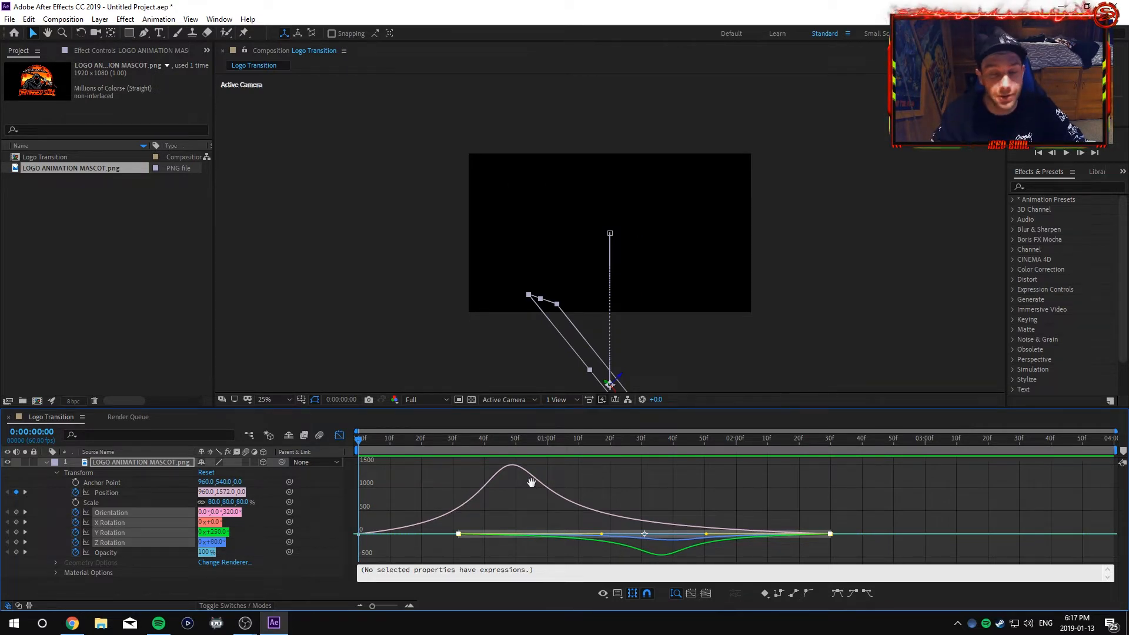
pyautogui.press('space')
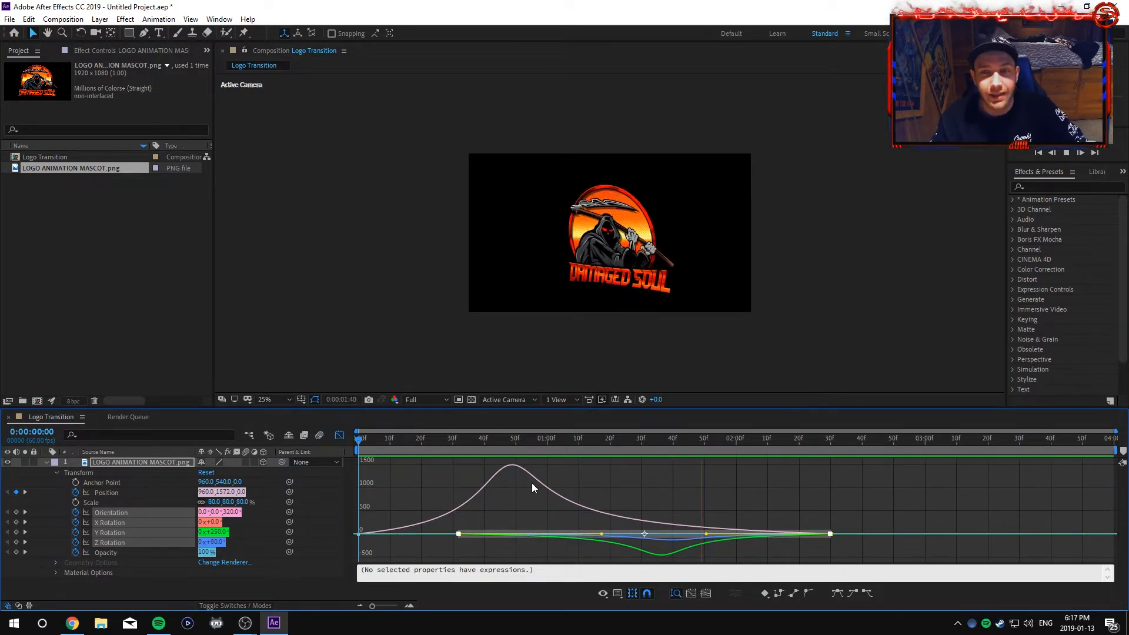
pyautogui.press('space')
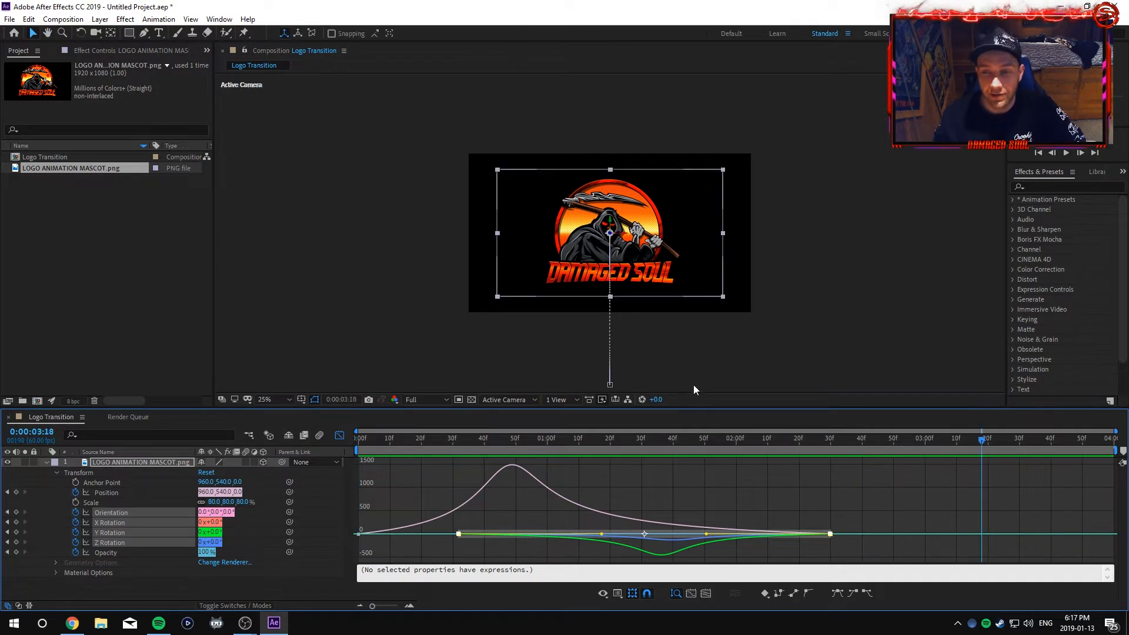
pyautogui.moveTo(982, 440); pyautogui.dragTo(359, 438)
pyautogui.press('space')
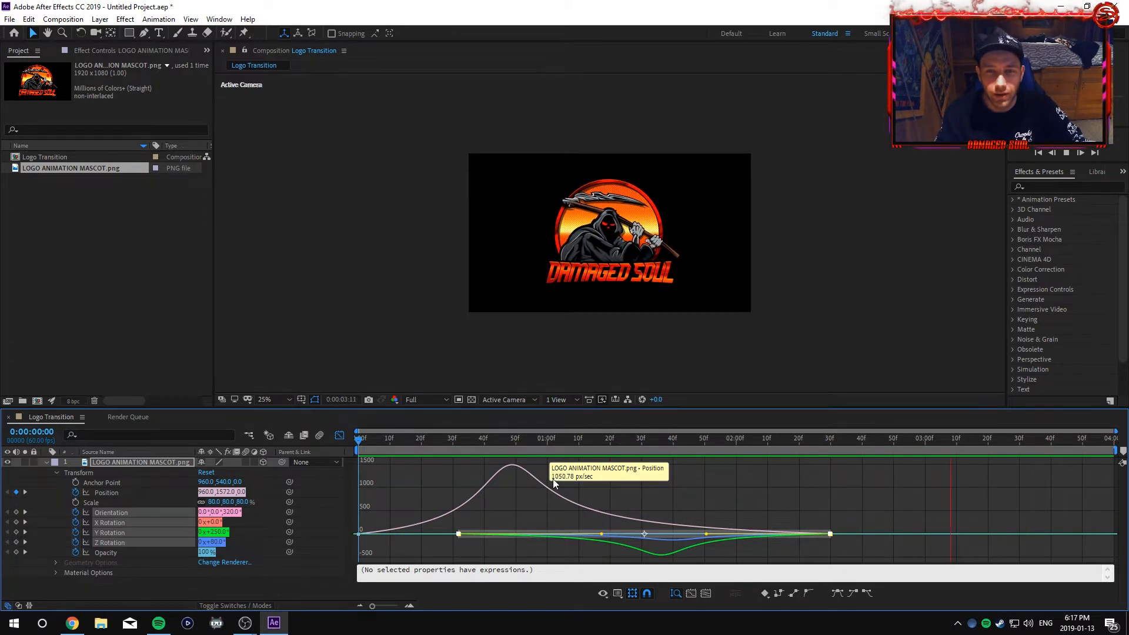
pyautogui.press('space')
pyautogui.click(393, 442)
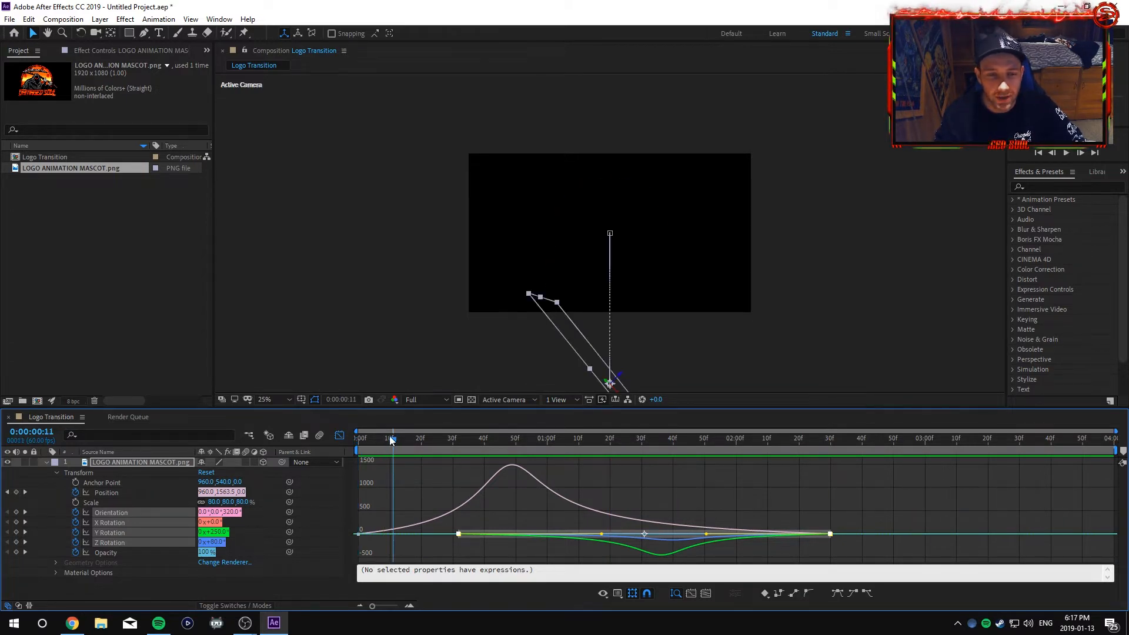
pyautogui.press('space')
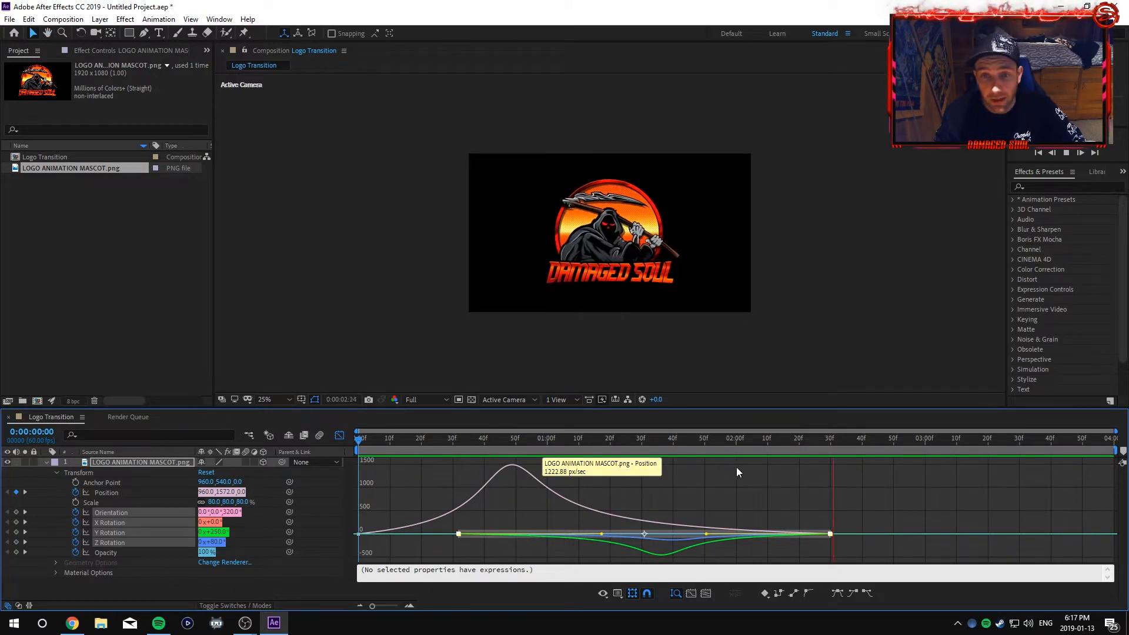
pyautogui.press('space')
pyautogui.moveTo(886, 444); pyautogui.dragTo(382, 482)
pyautogui.press('space')
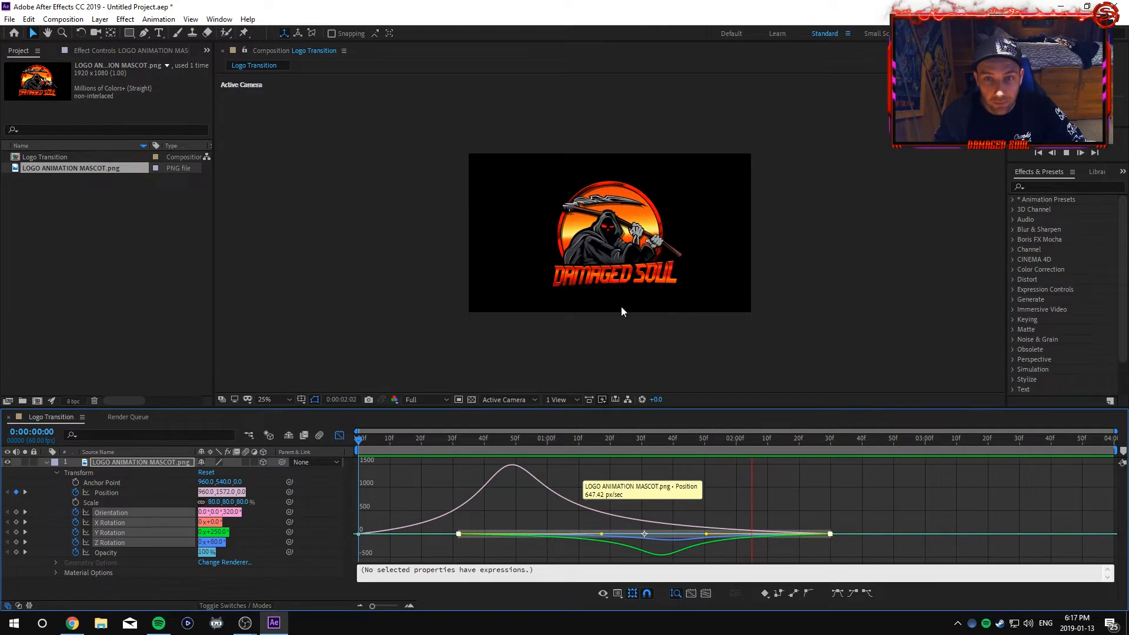
pyautogui.press('space')
pyautogui.moveTo(756, 439); pyautogui.dragTo(290, 478)
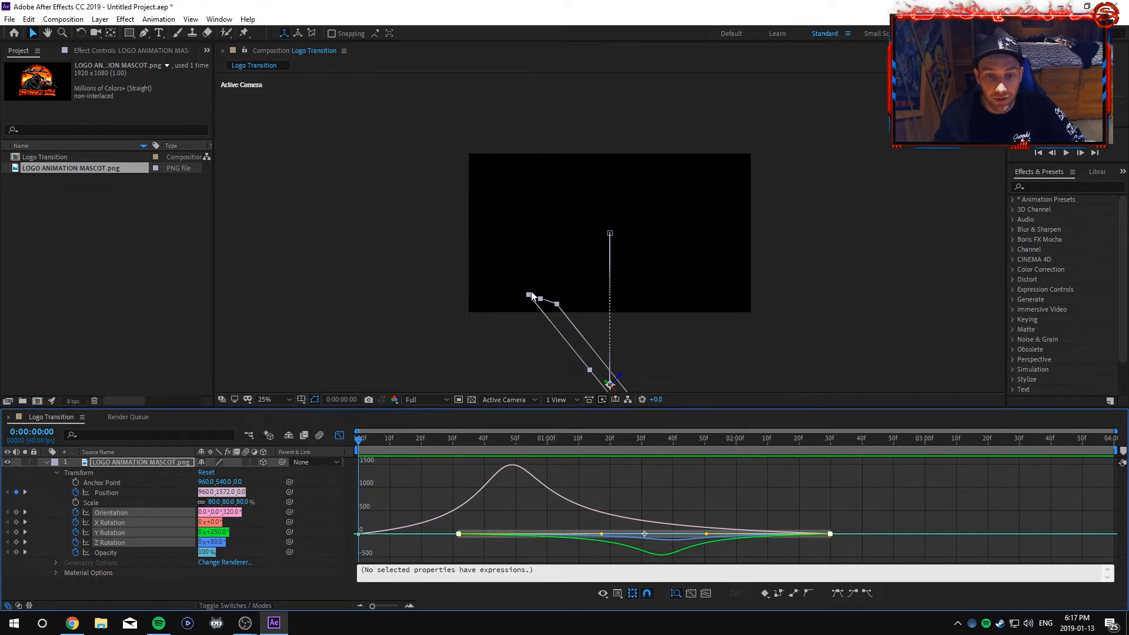
# Move the playhead to 0:00:02:30, close the Graph Editor and collapse the logo layer's properties
pyautogui.moveTo(361, 442); pyautogui.dragTo(820, 471)
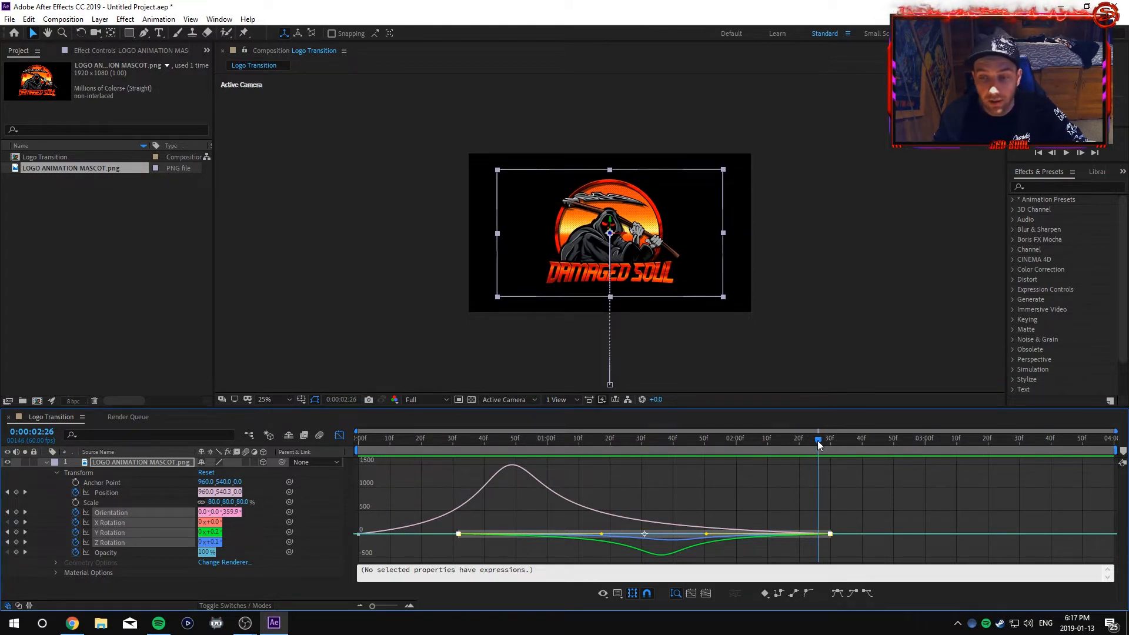
pyautogui.moveTo(817, 439); pyautogui.dragTo(830, 449)
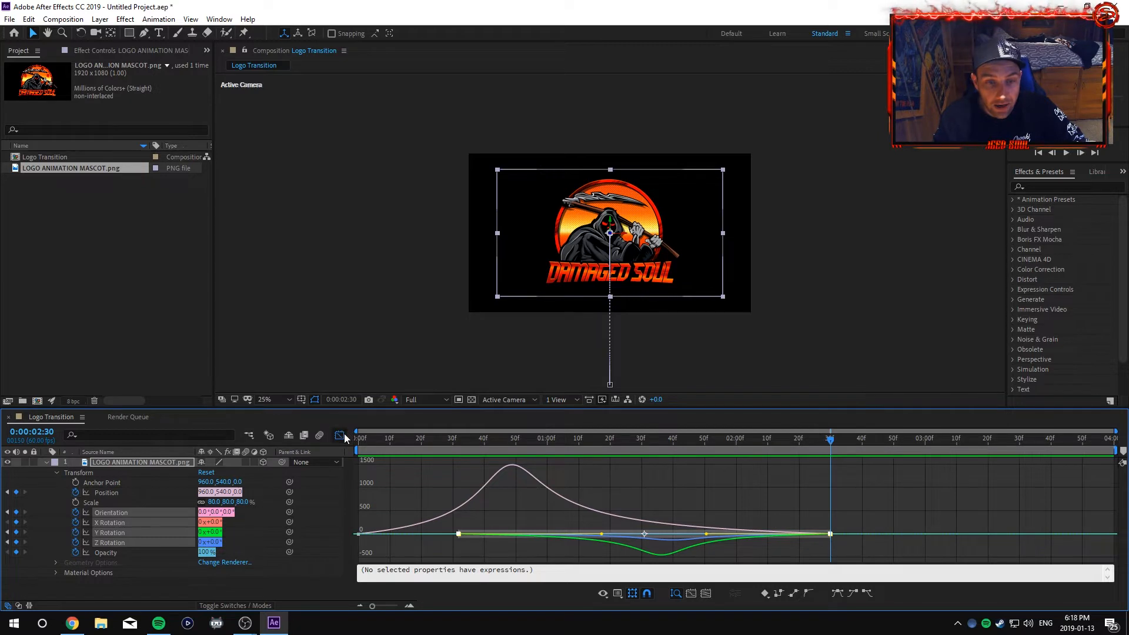
pyautogui.click(340, 435)
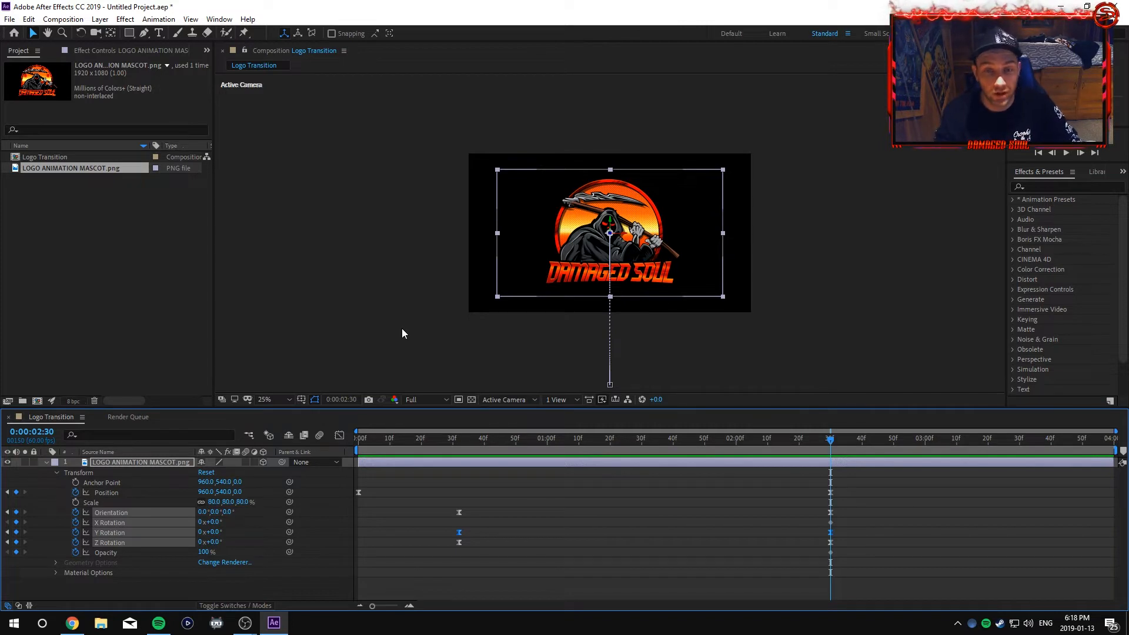
pyautogui.press('u')
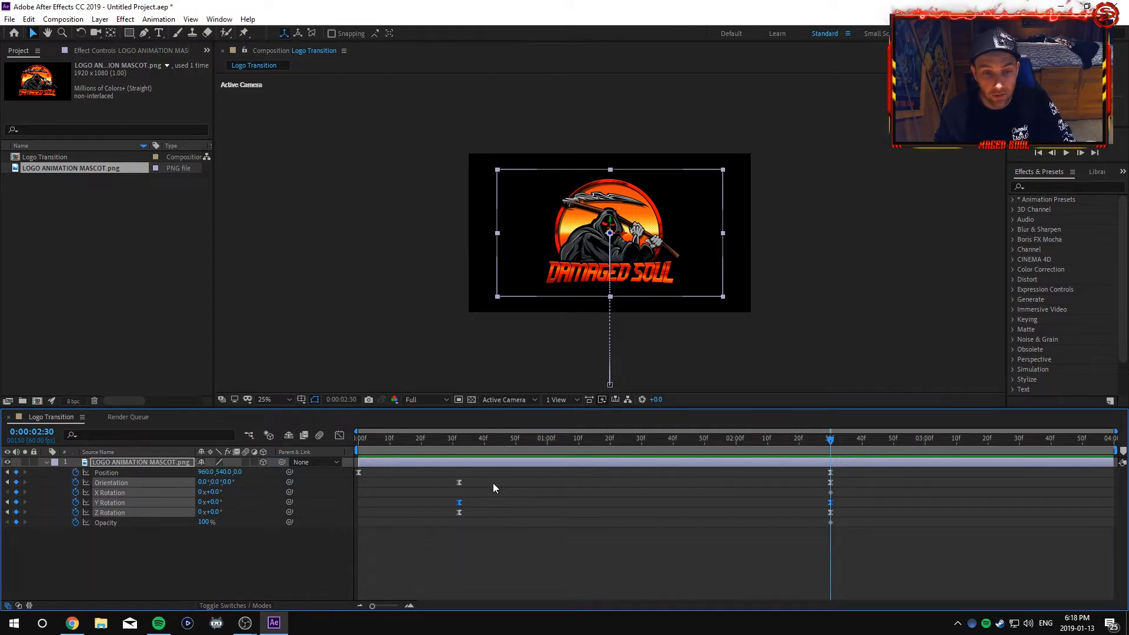
pyautogui.press('u')
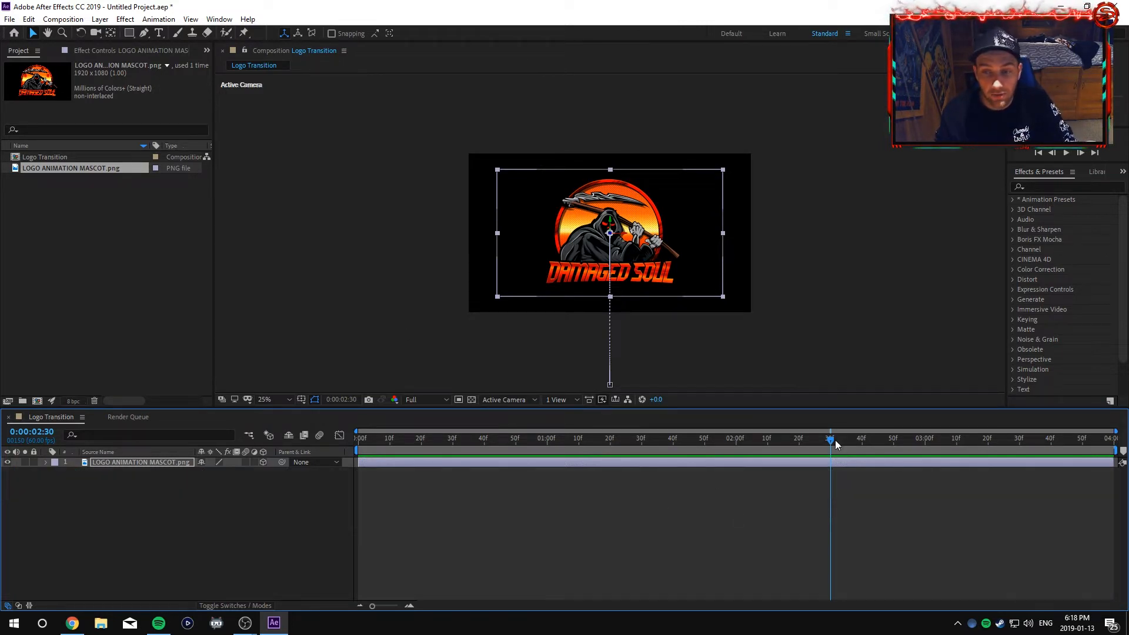
# Go to 0:00:00:00, review the logo layer's keyframed properties and collapse them again
pyautogui.moveTo(835, 442); pyautogui.dragTo(358, 475)
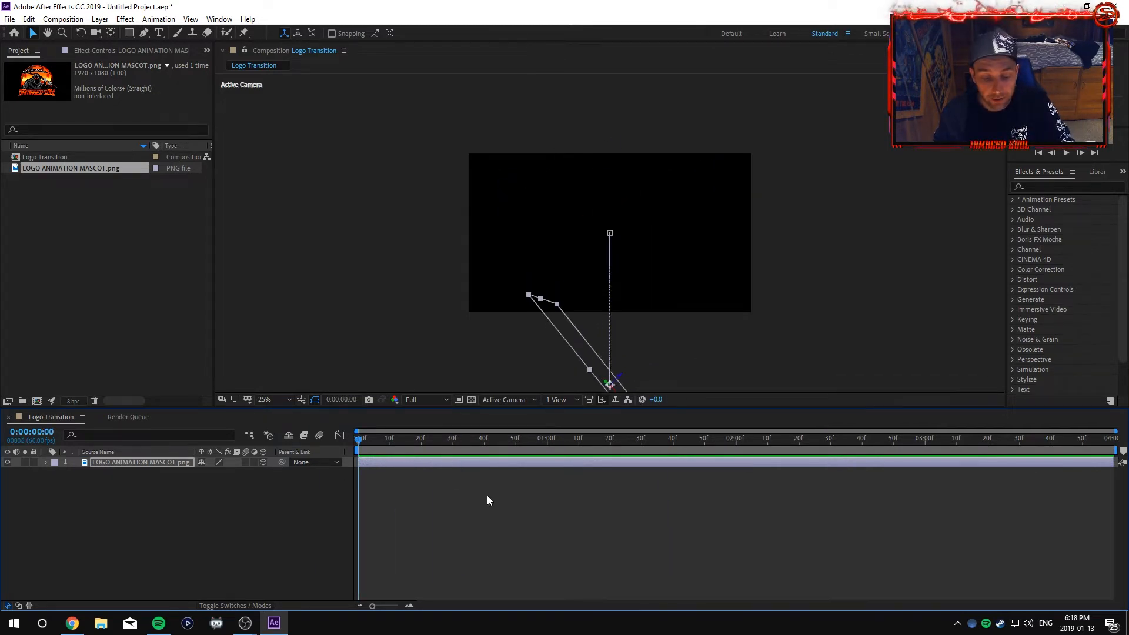
pyautogui.press('u')
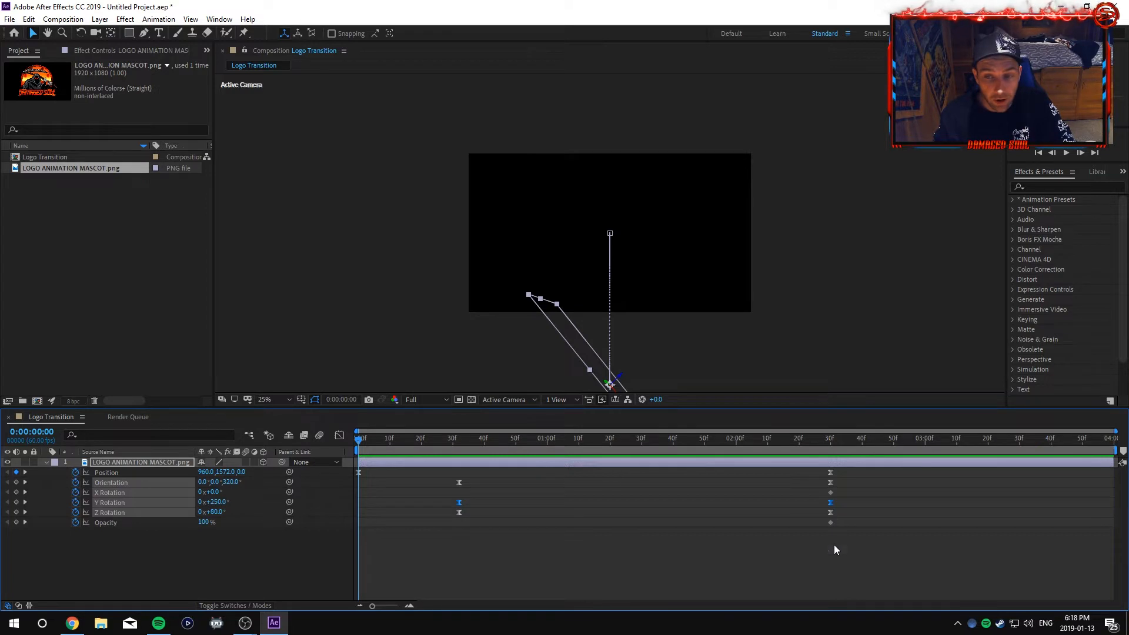
pyautogui.press('u')
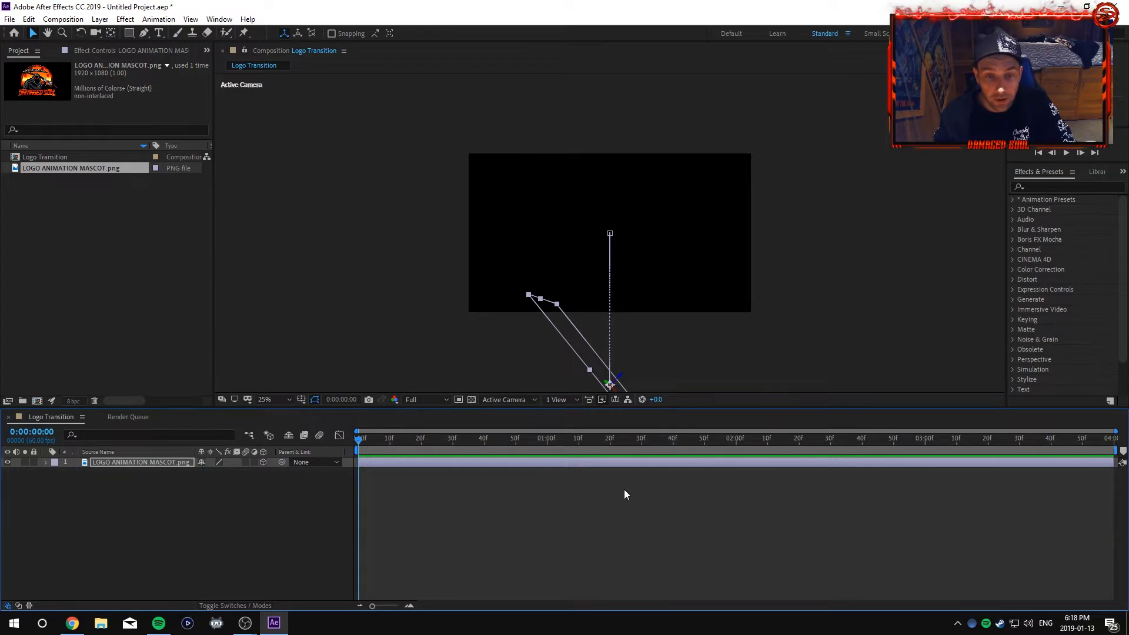
# Move the playhead to 0:00:02:30 and search the available effects for "cc light sw"
pyautogui.moveTo(359, 438); pyautogui.dragTo(828, 421)
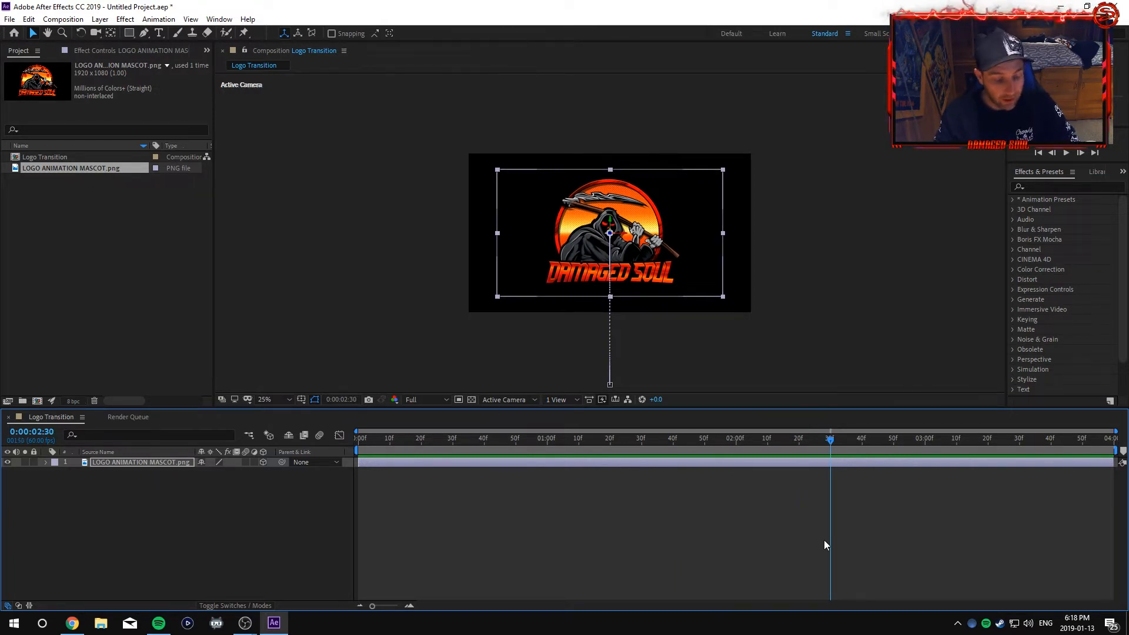
pyautogui.hotkey('ctrl', 'space')
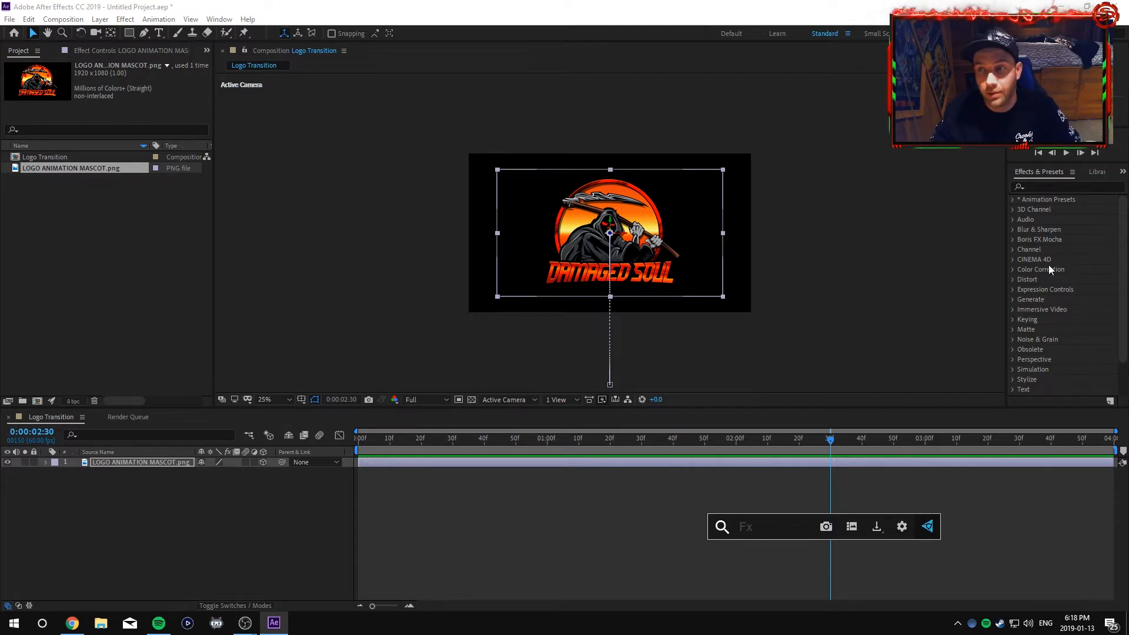
pyautogui.click(1042, 186)
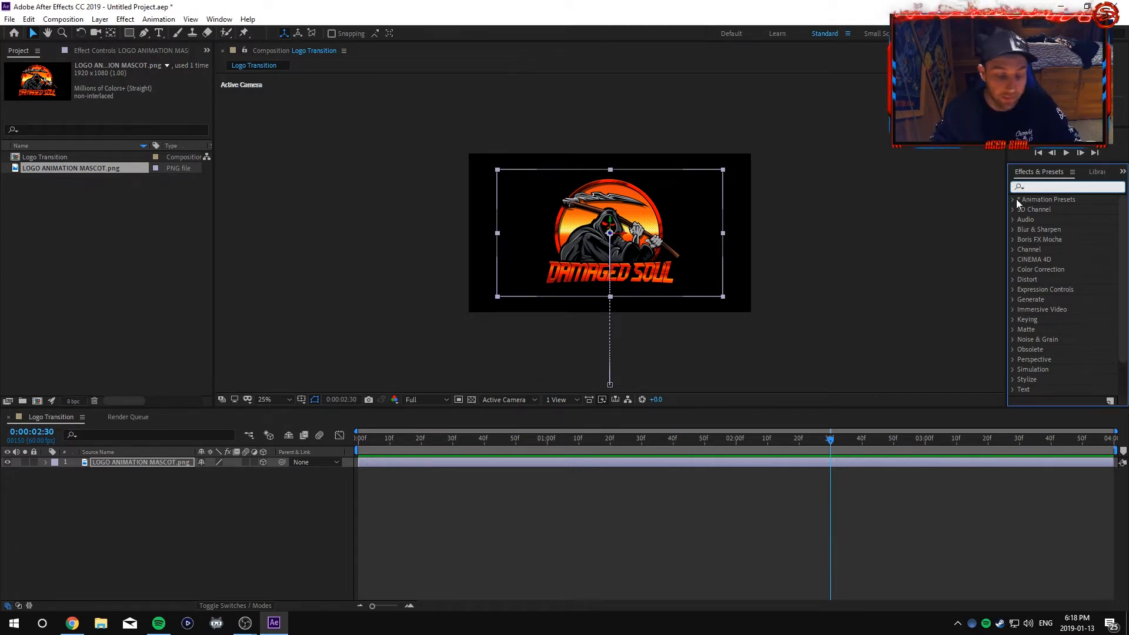
pyautogui.write('cc')
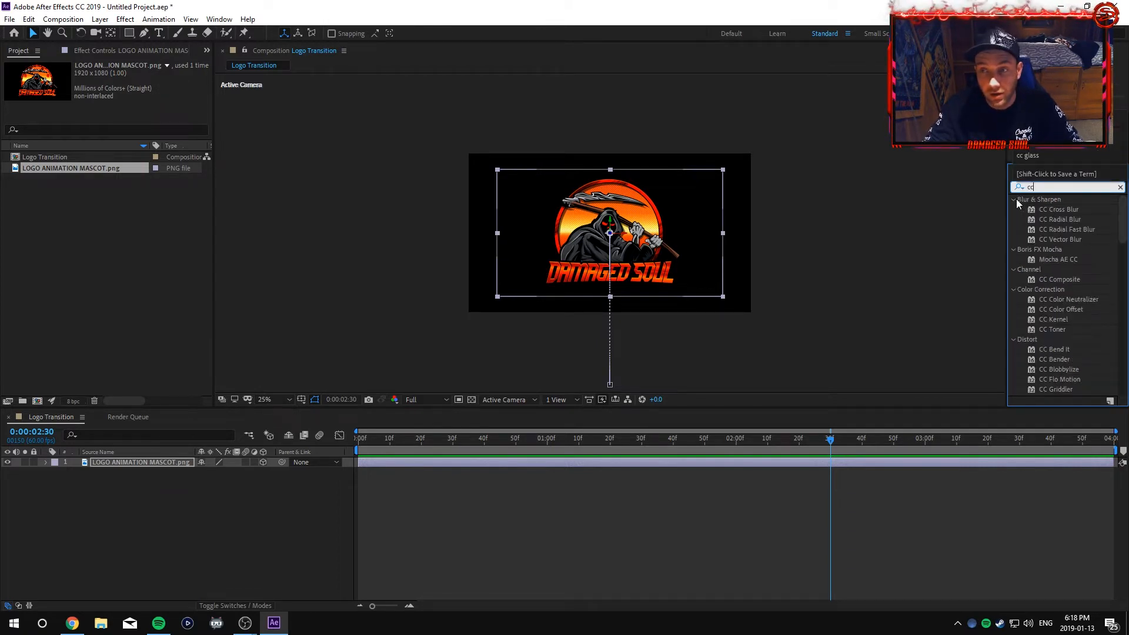
pyautogui.write(' li')
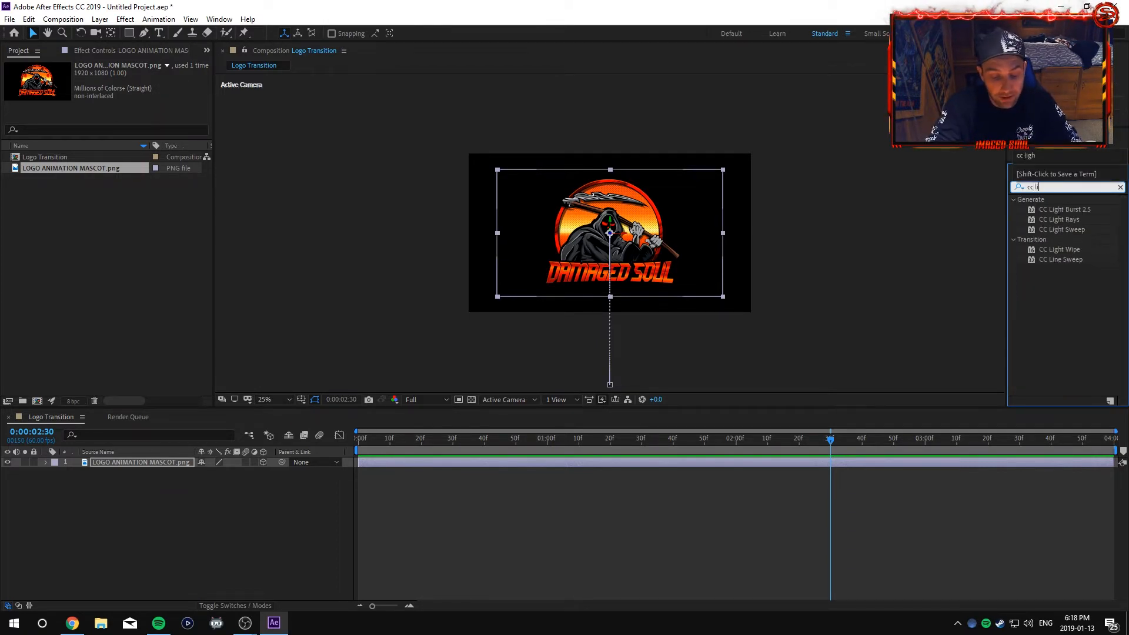
pyautogui.write('ght sw')
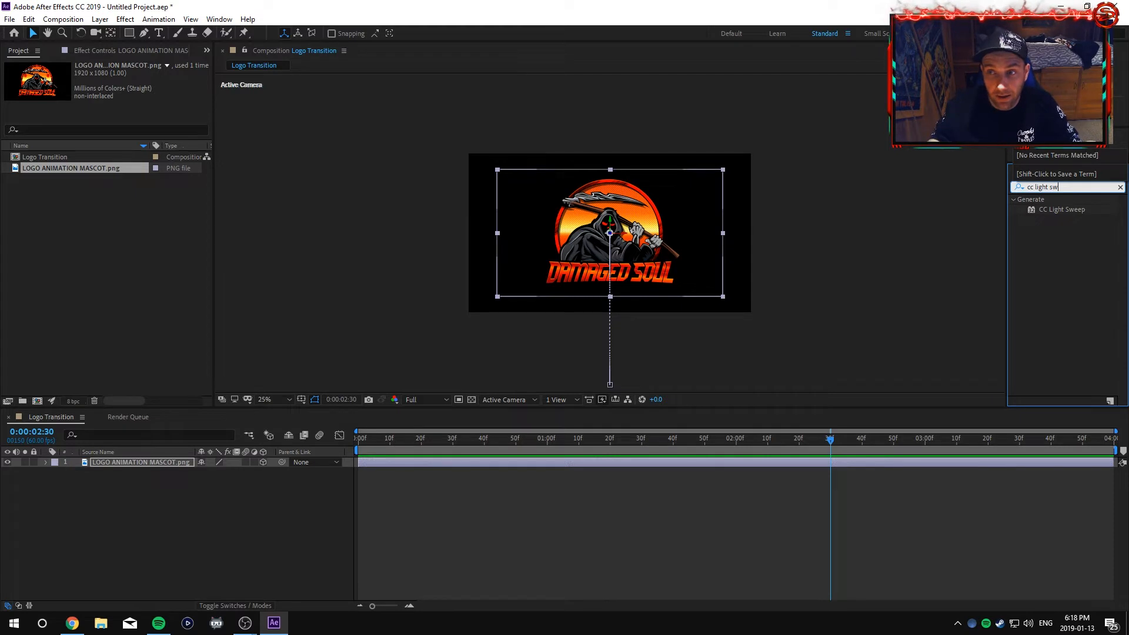
pyautogui.click(537, 538)
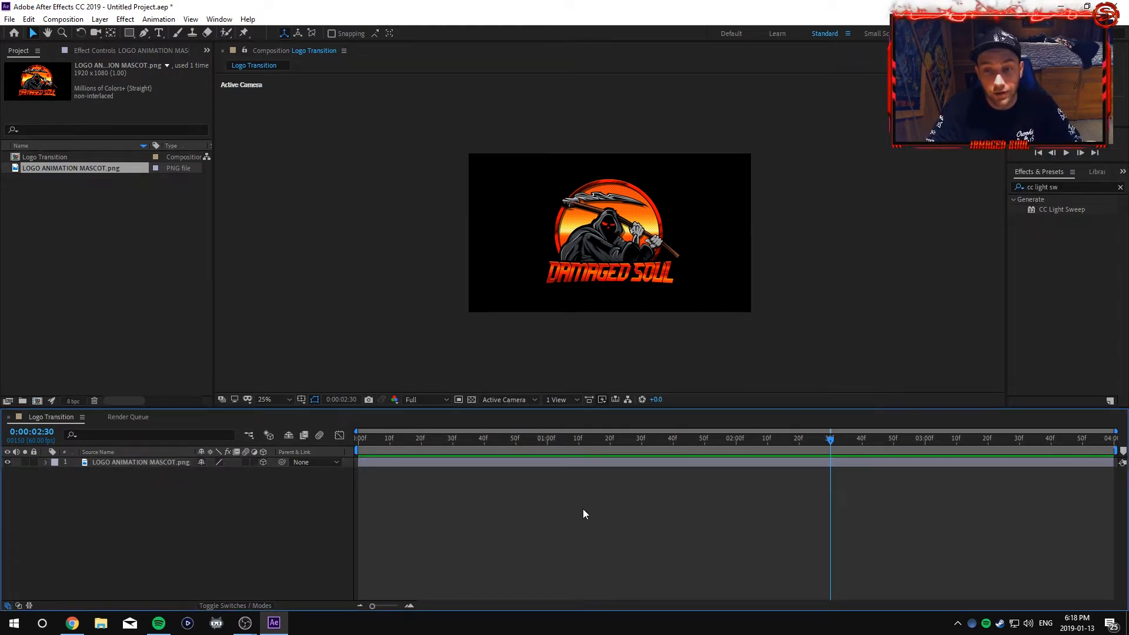
# Apply the CC Light Sweep effect to the logo layer
pyautogui.hotkey('ctrl', 'space')
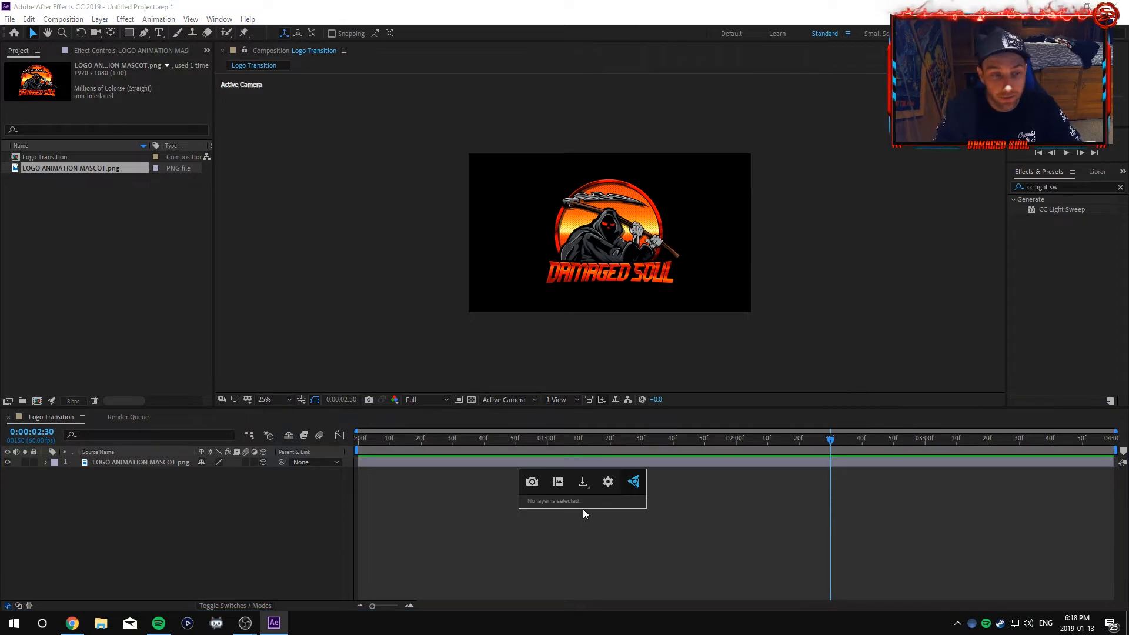
pyautogui.click(133, 463)
pyautogui.hotkey('ctrl', 'space')
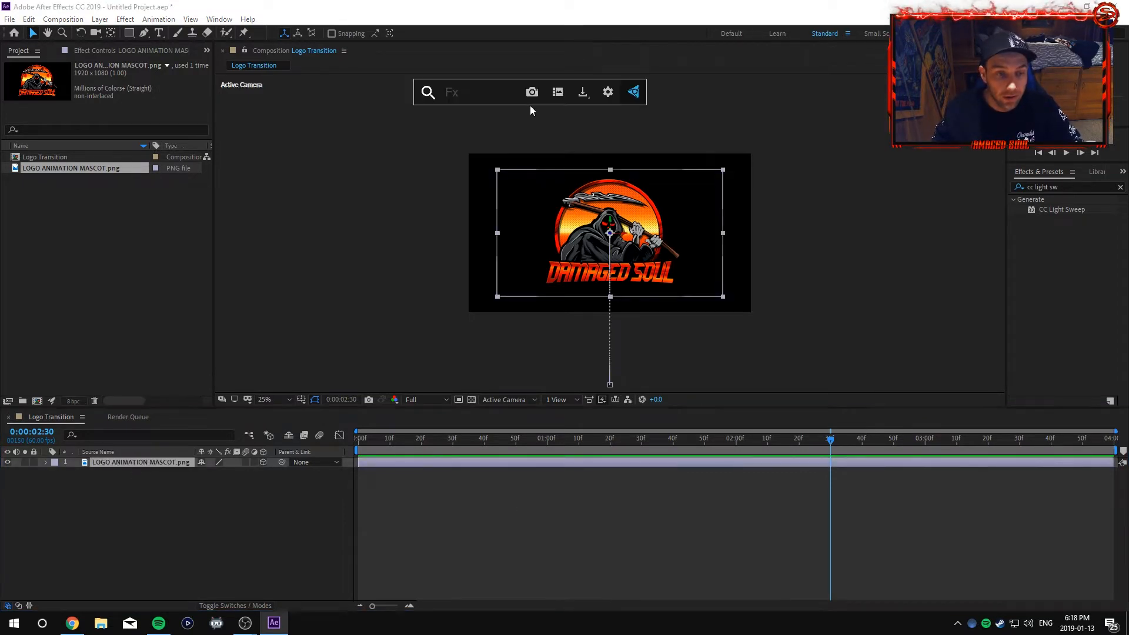
pyautogui.write('cc')
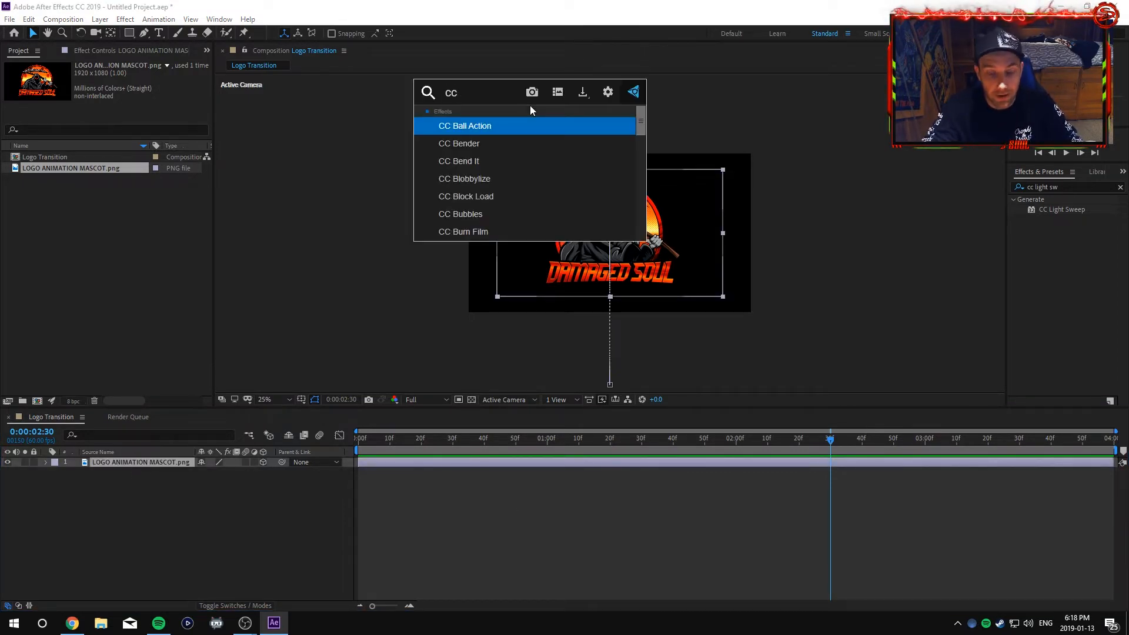
pyautogui.write(' li')
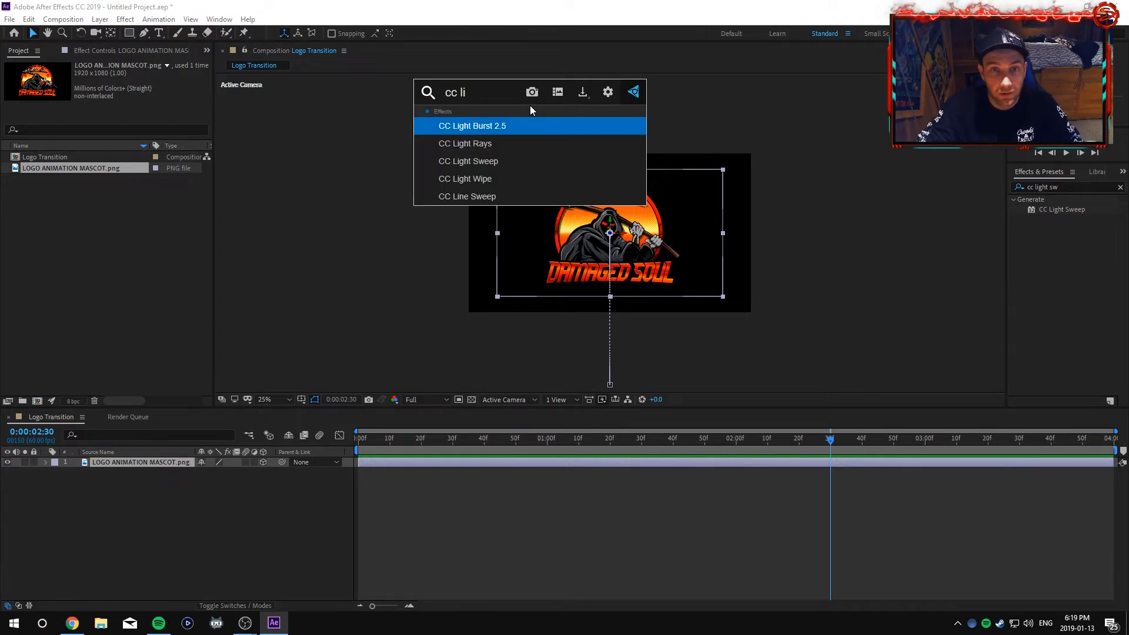
pyautogui.press('Down')
pyautogui.press('Down')
pyautogui.press('Return')
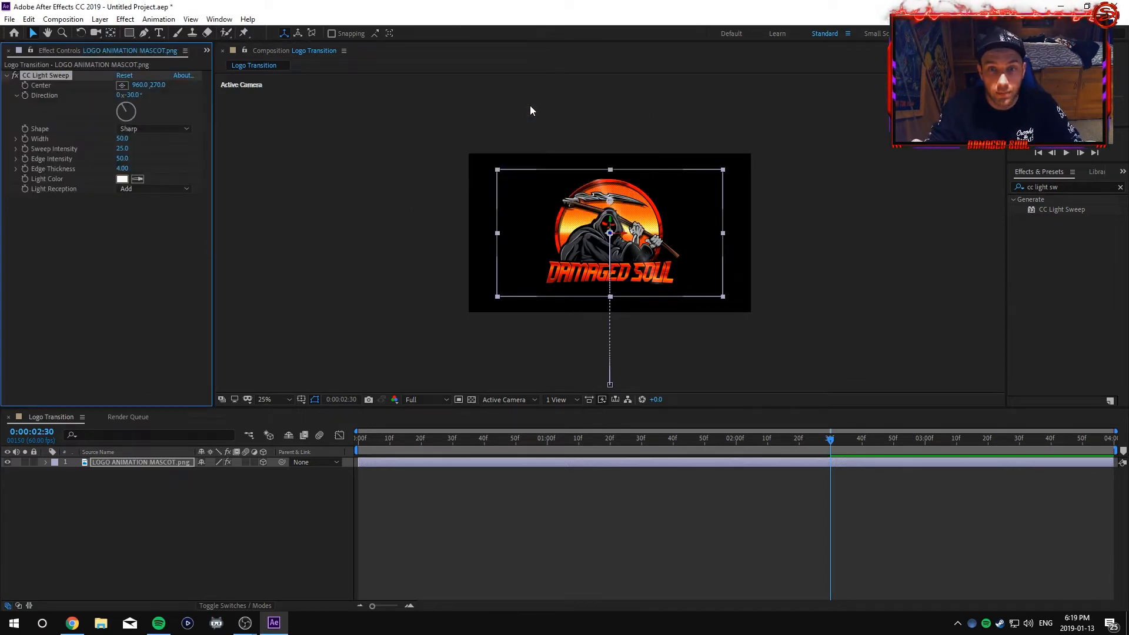
# Place the light sweep's Center at about 1382.5, 112.5, outside the logo's upper right, and start keyframing it at 0:00:02:30
pyautogui.press('.')
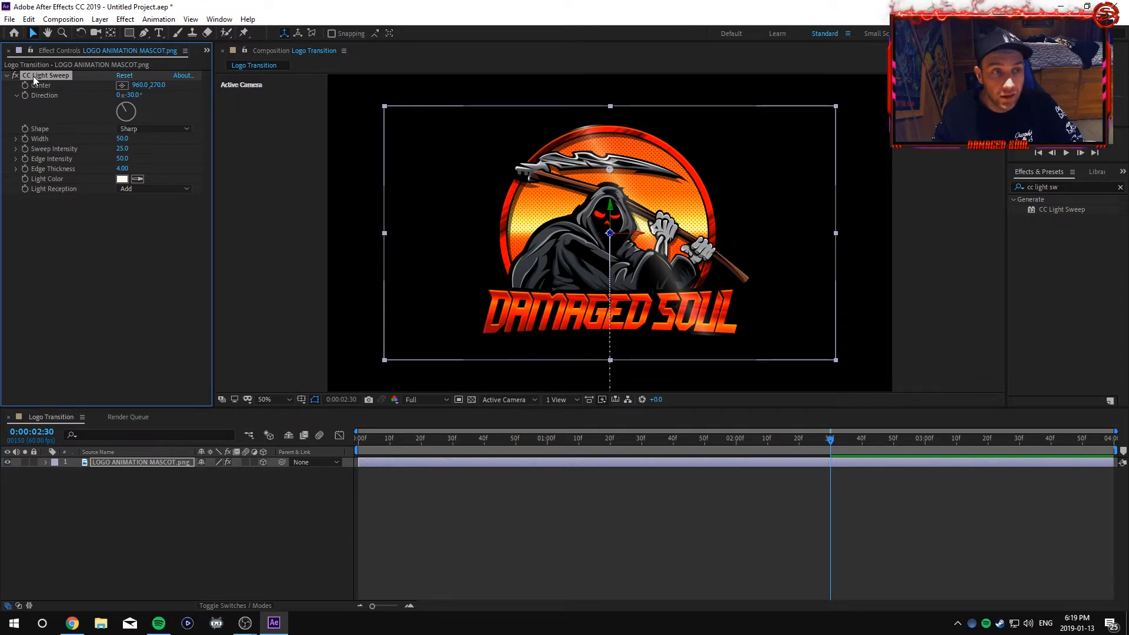
pyautogui.click(57, 555)
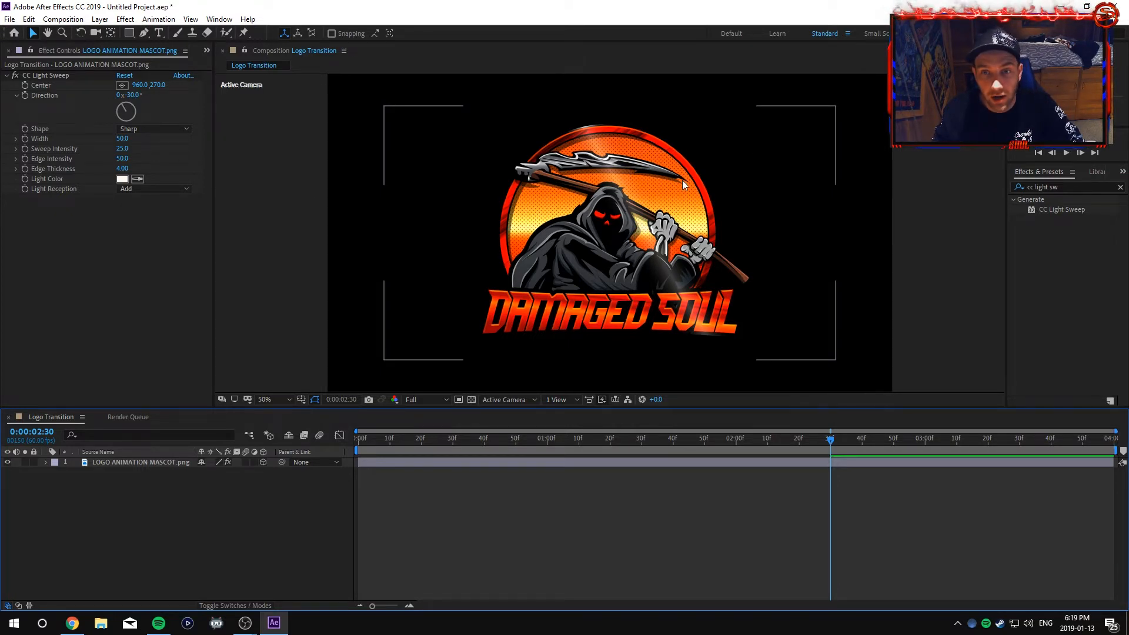
pyautogui.click(41, 72)
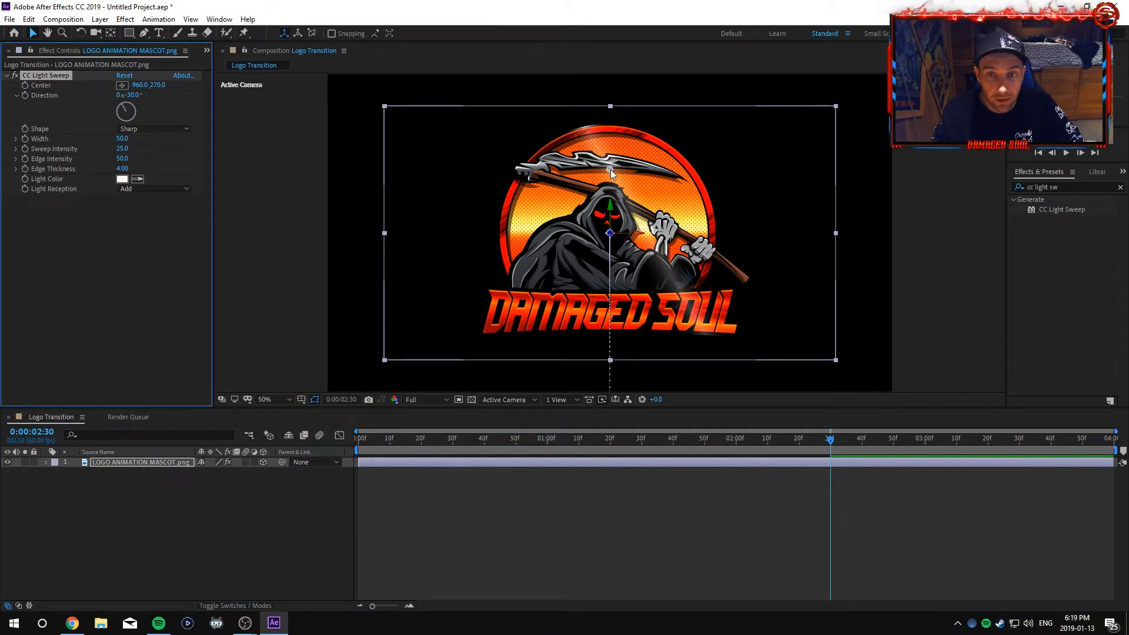
pyautogui.moveTo(610, 170); pyautogui.dragTo(710, 136)
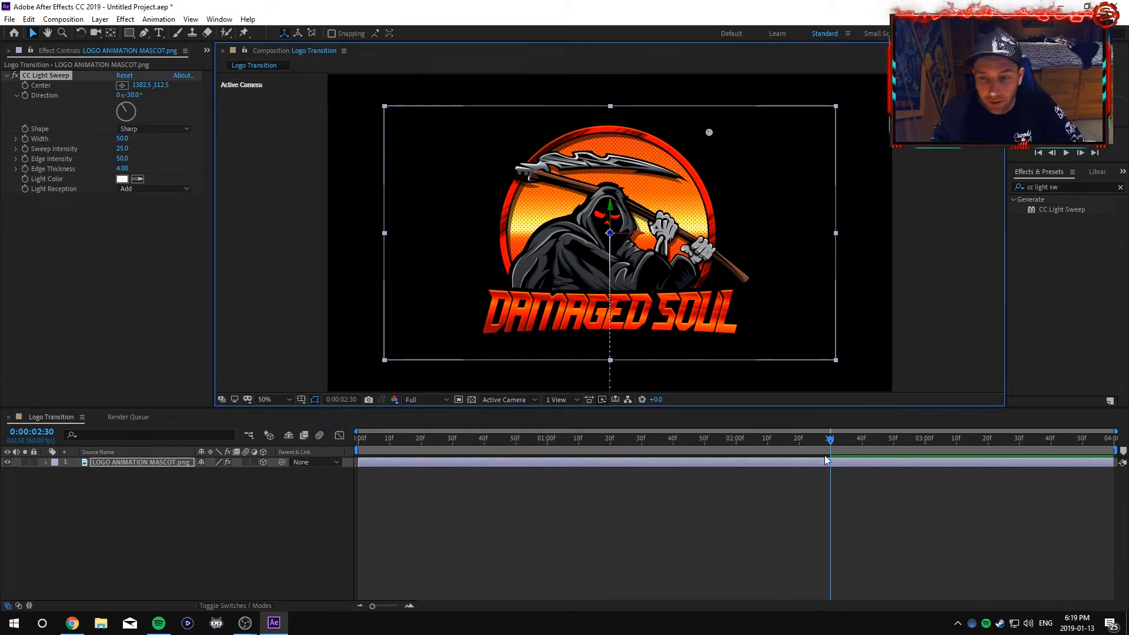
pyautogui.click(25, 85)
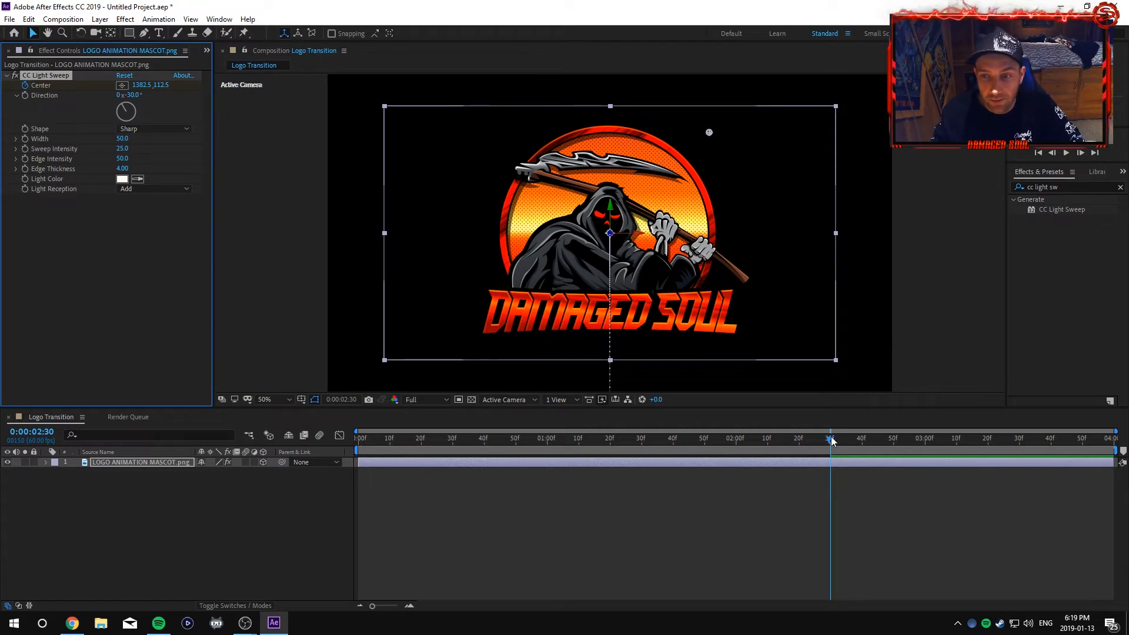
# At 0:00:03:20, move the light sweep's Center to about 300, 992.5 beyond the logo's lower left, and preview the animation from the start
pyautogui.moveTo(831, 442); pyautogui.dragTo(988, 450)
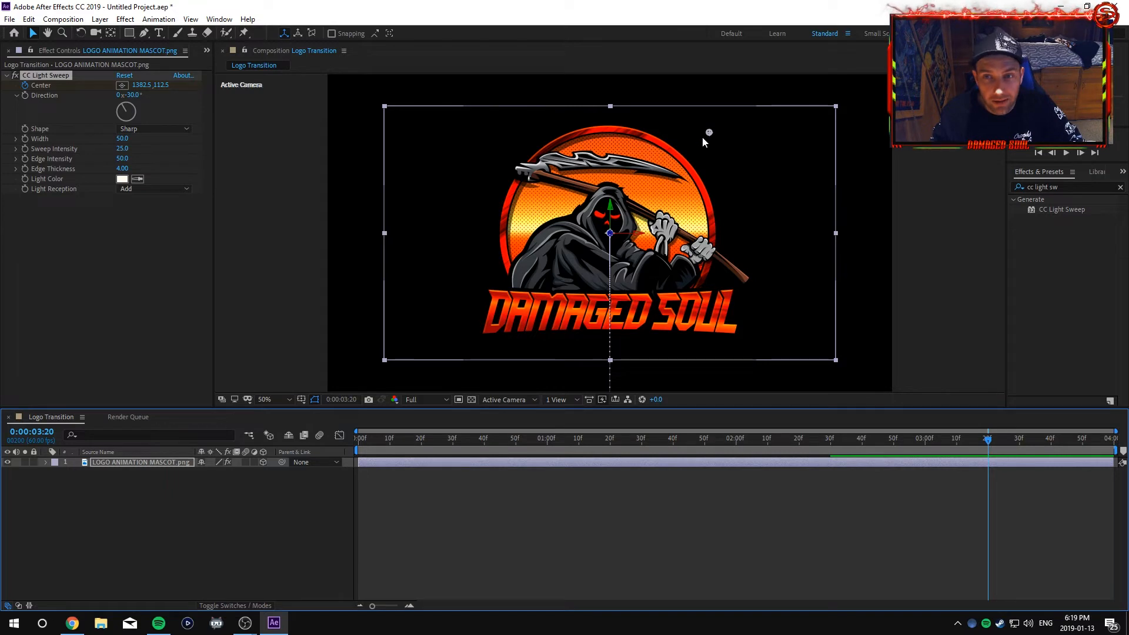
pyautogui.moveTo(708, 132); pyautogui.dragTo(455, 339)
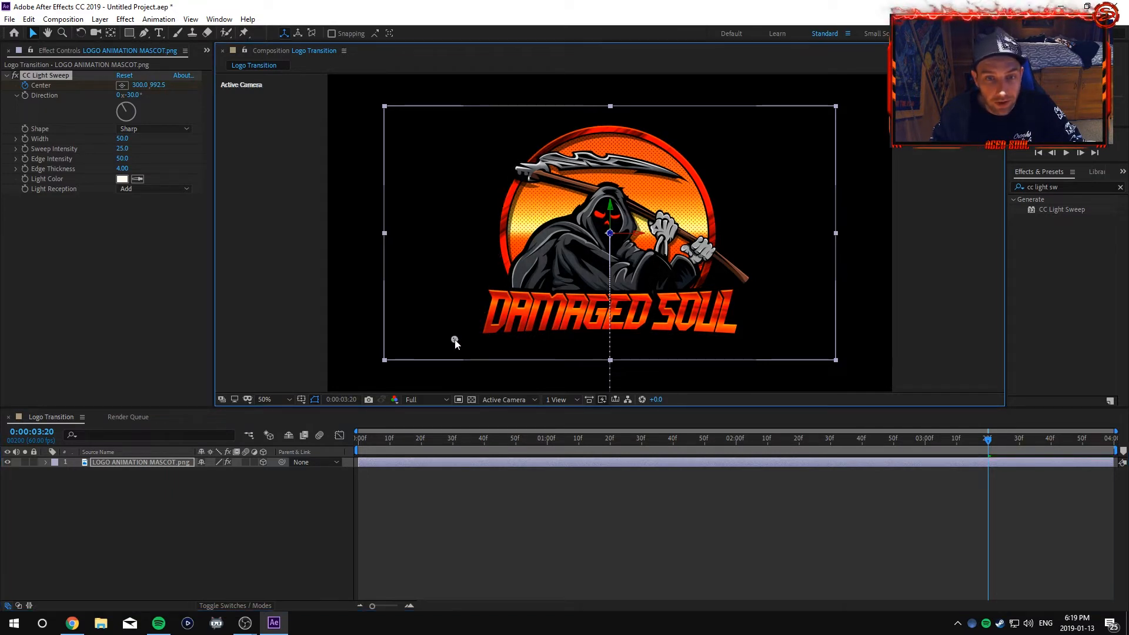
pyautogui.moveTo(987, 440); pyautogui.dragTo(289, 473)
pyautogui.hotkey('ctrl', 'z')
pyautogui.press('space')
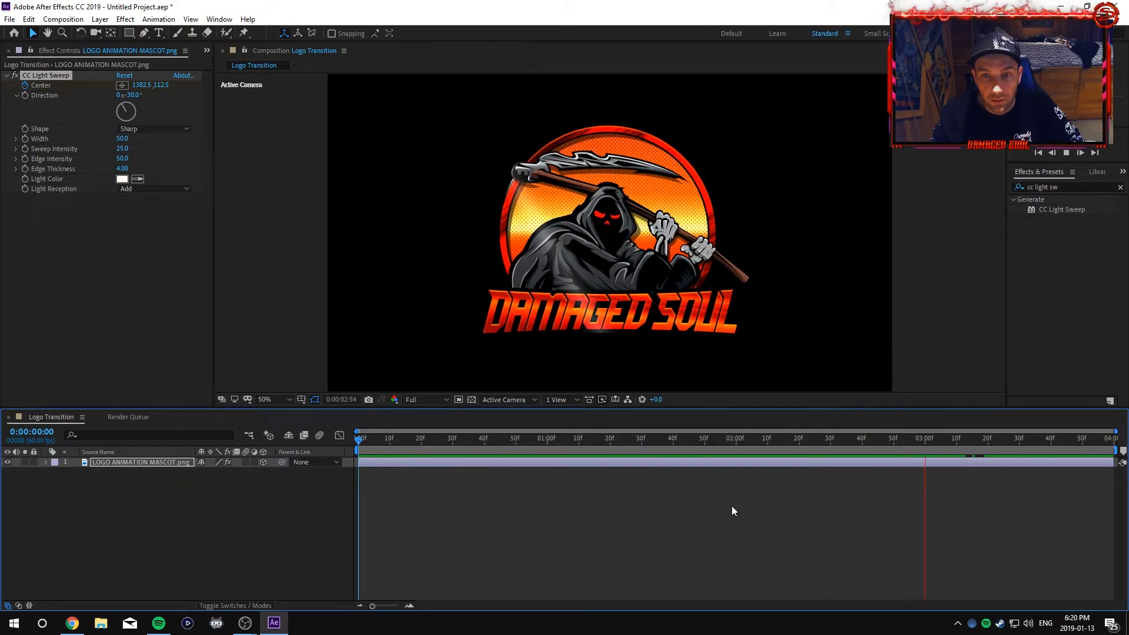
pyautogui.press('space')
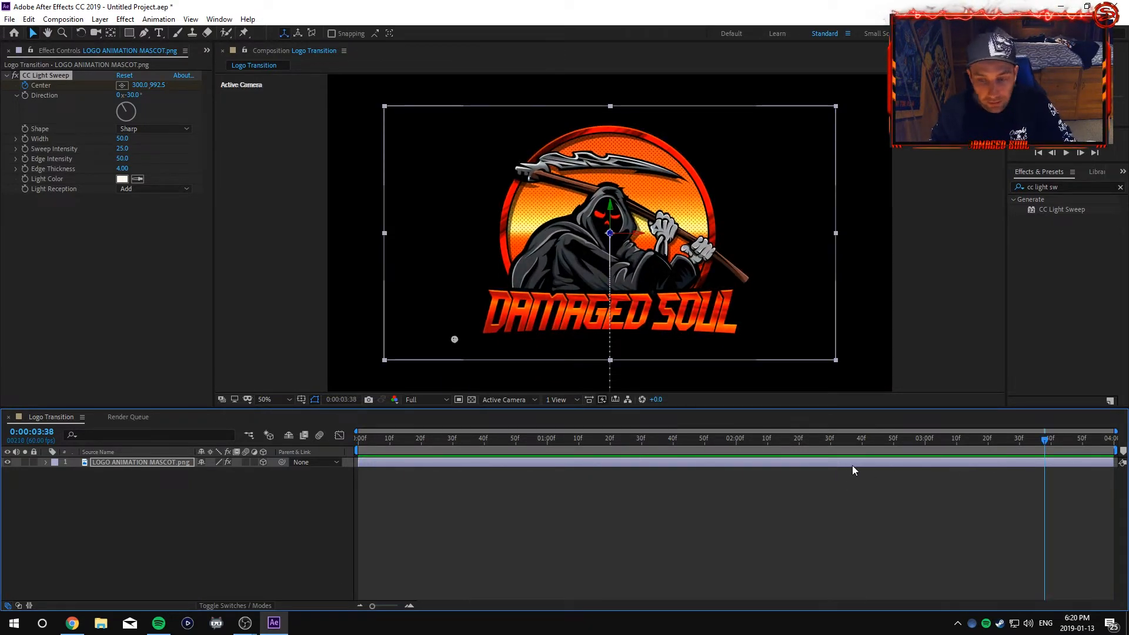
# Shift the two light sweep Center keyframes earlier to about 0:00:02:11 and 0:00:03:01, and preview the animation from the start
pyautogui.press('u')
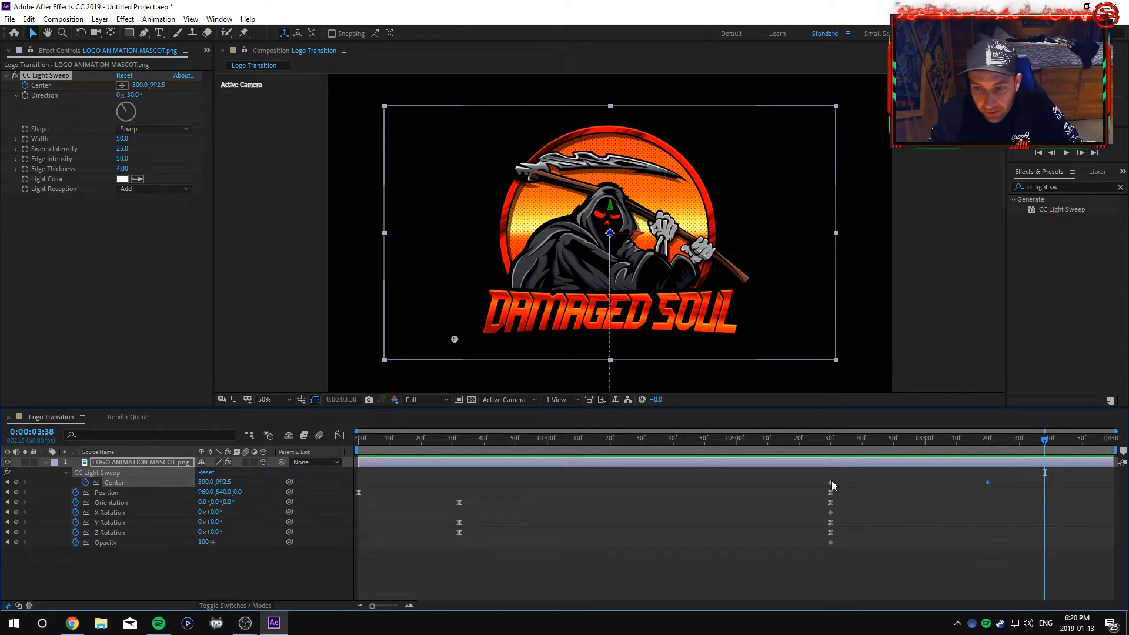
pyautogui.moveTo(830, 483)
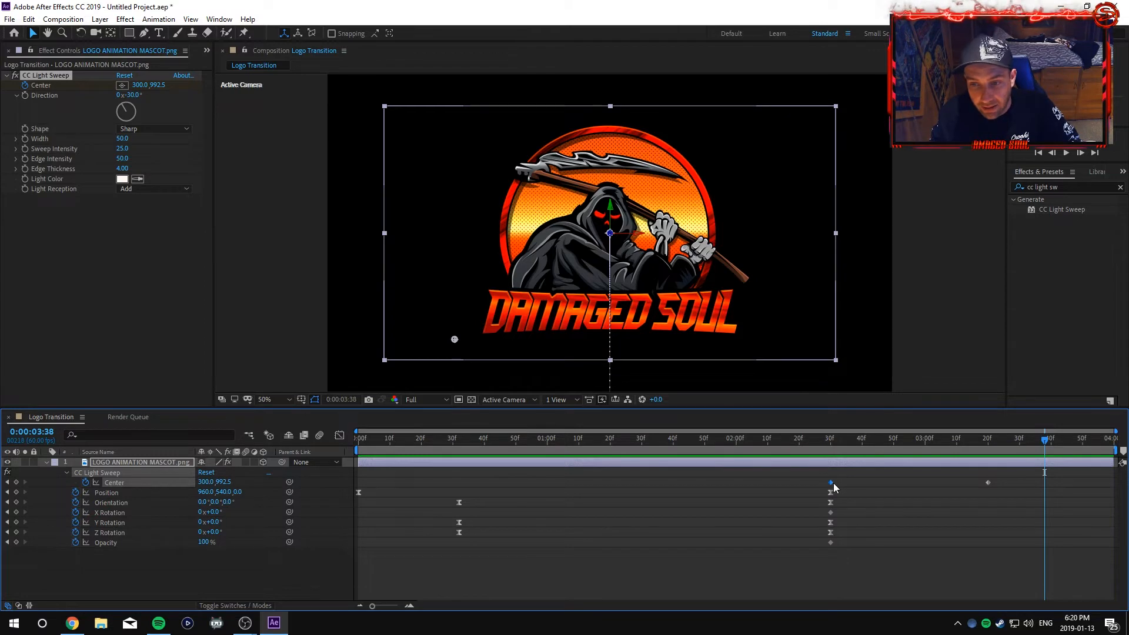
pyautogui.moveTo(830, 483); pyautogui.dragTo(771, 482)
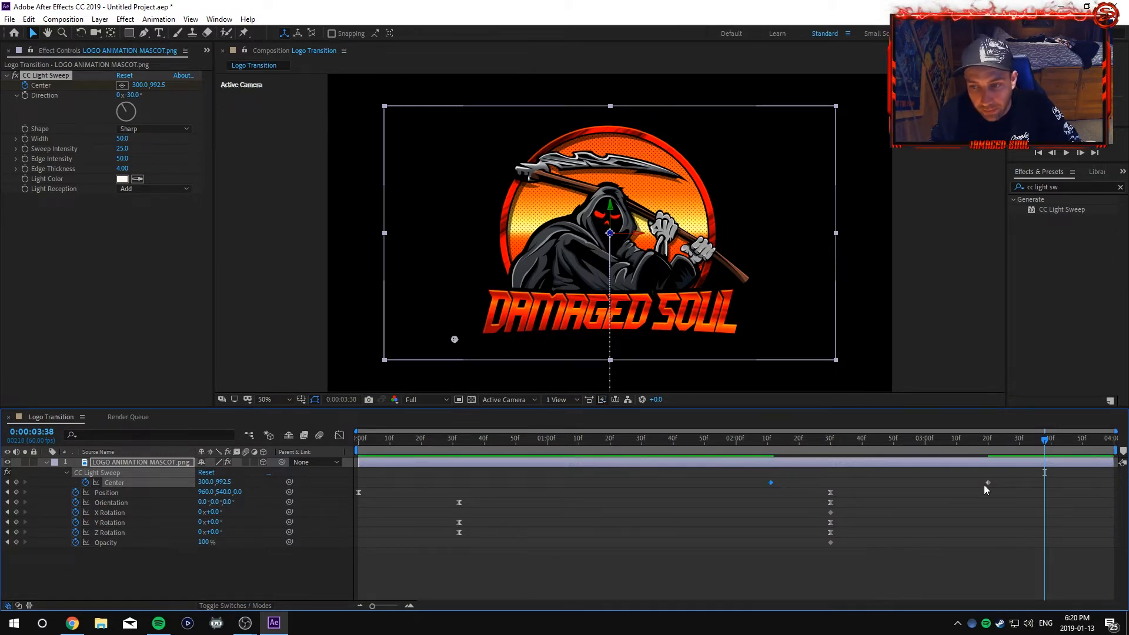
pyautogui.moveTo(986, 484); pyautogui.dragTo(927, 482)
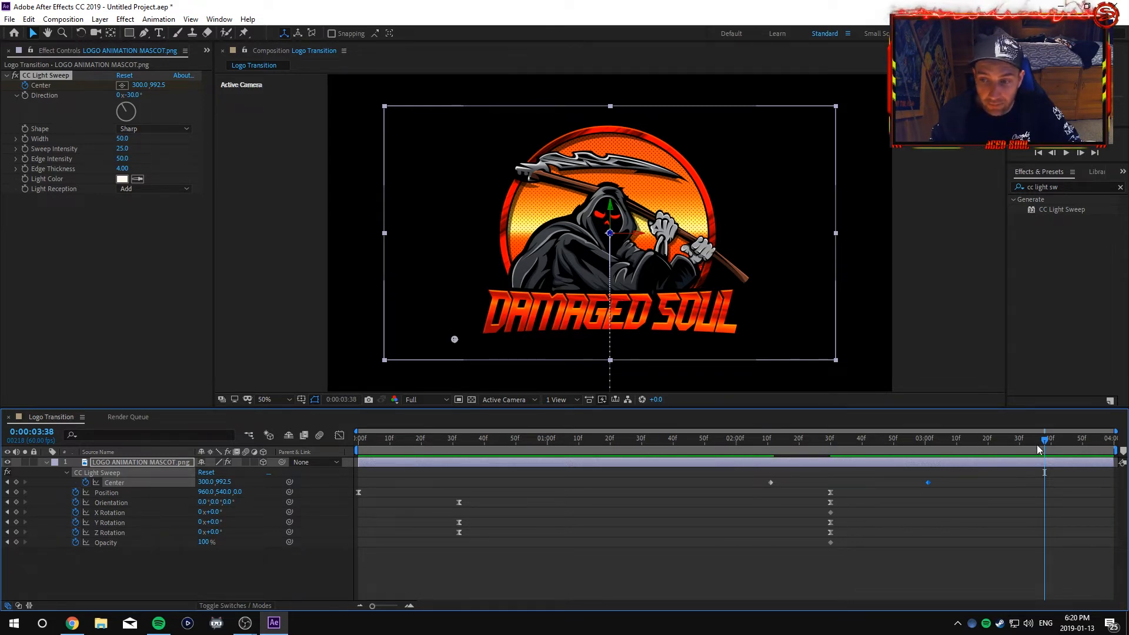
pyautogui.moveTo(1045, 439); pyautogui.dragTo(648, 439)
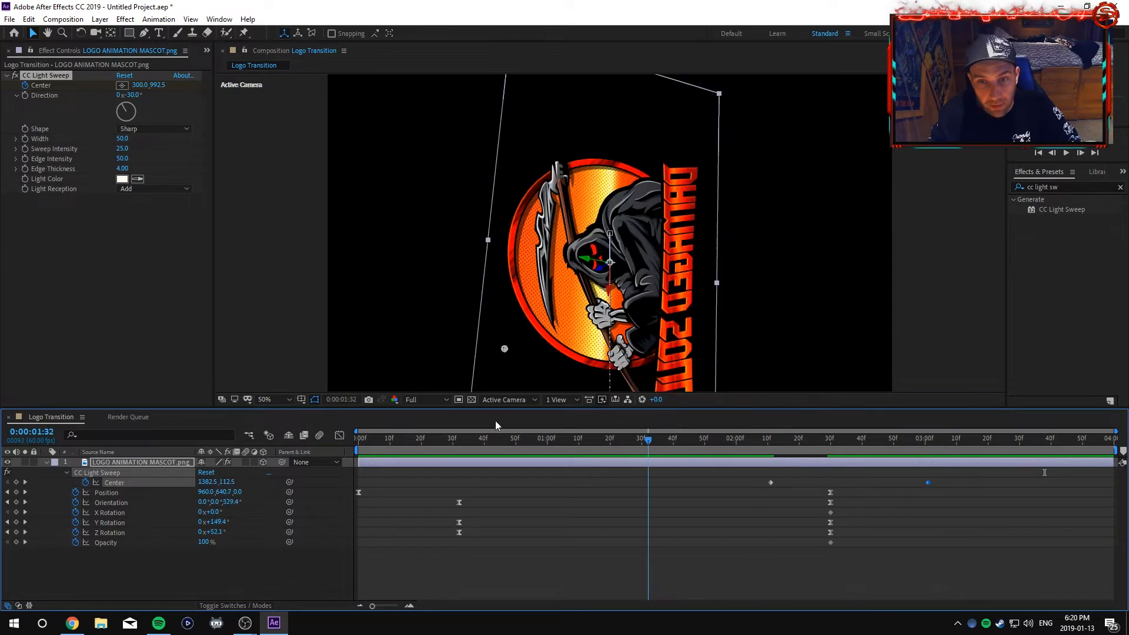
pyautogui.press('space')
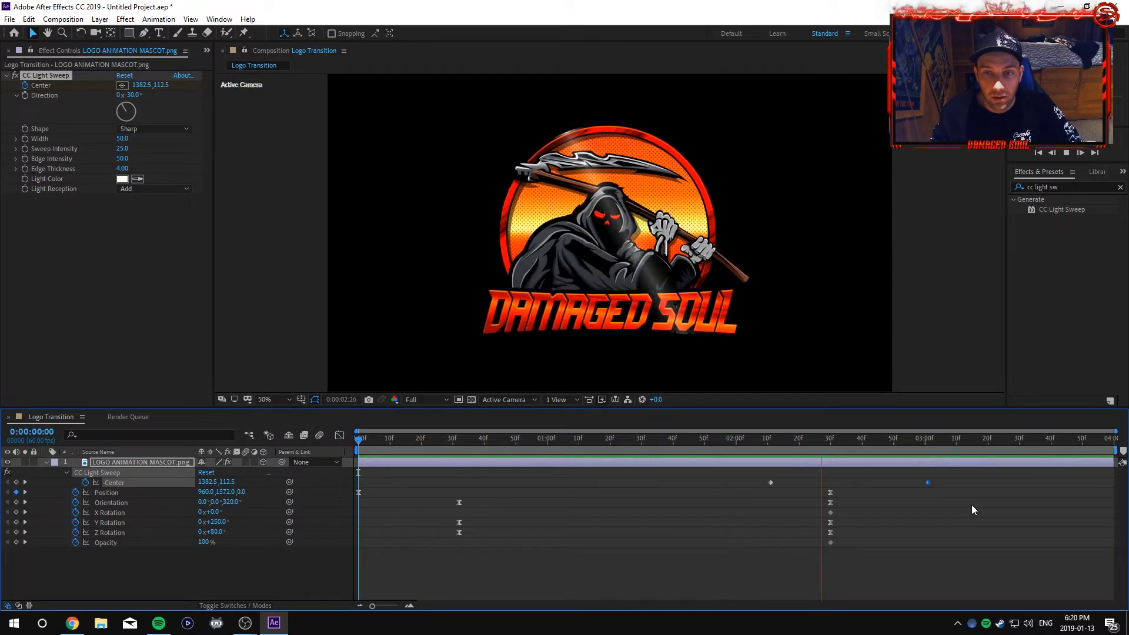
pyautogui.press('space')
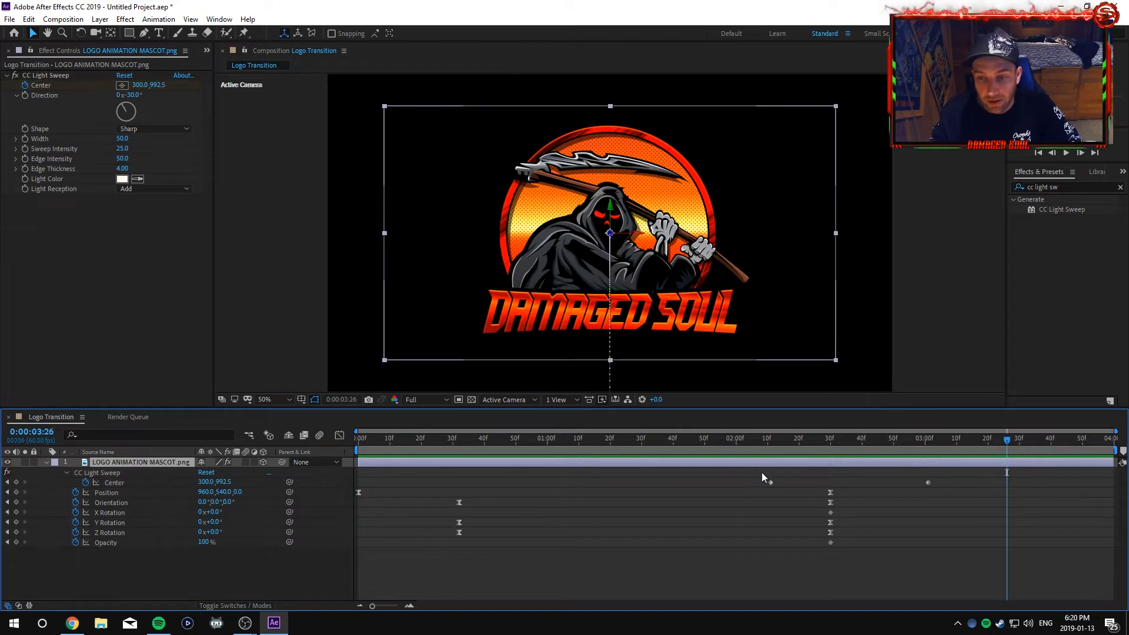
# Apply Easy Ease to both Center keyframes of the light sweep
pyautogui.moveTo(762, 474); pyautogui.dragTo(926, 476)
pyautogui.rightClick(927, 481)
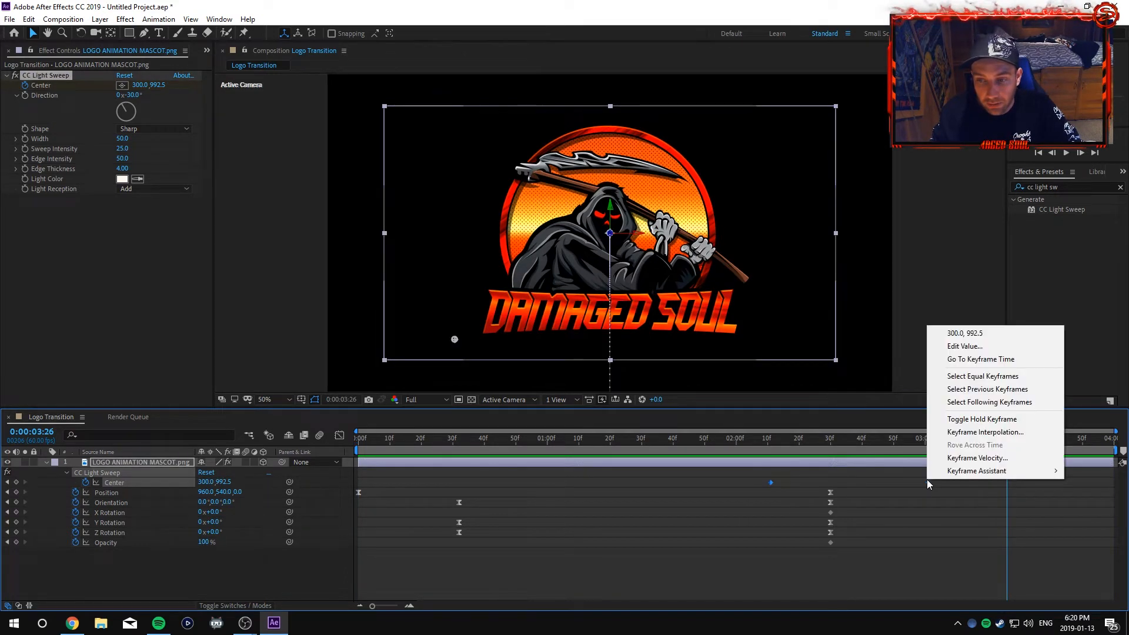
pyautogui.moveTo(952, 470)
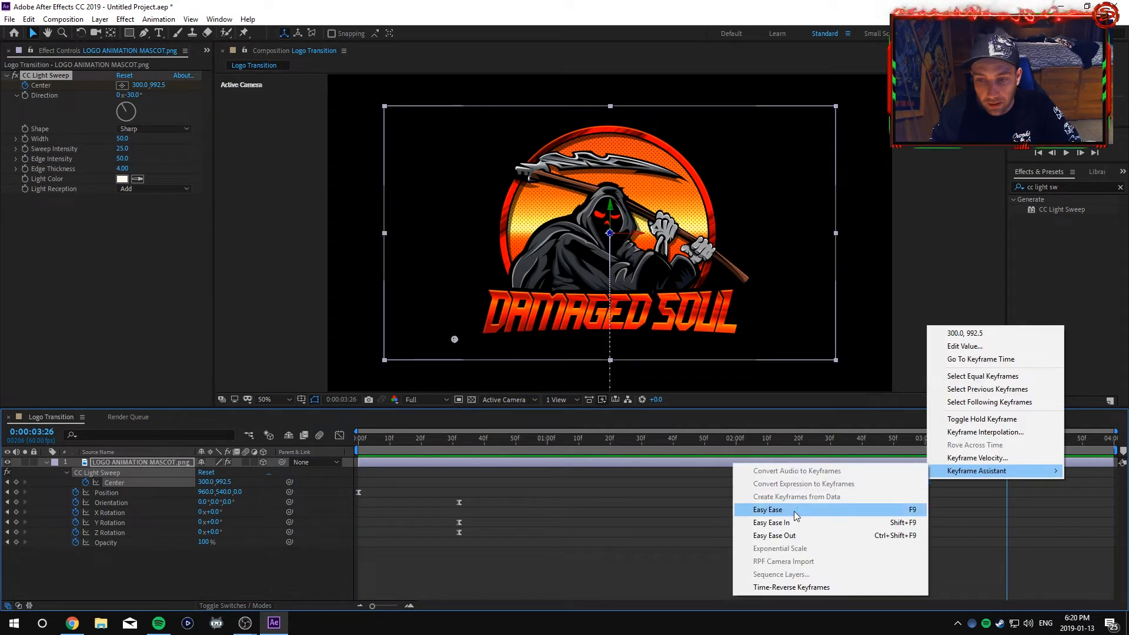
pyautogui.click(796, 514)
# In the Graph Editor, lengthen the ease into the last Center keyframe, preview it, and shorten it until the speed peaks near 0:00:02:30
pyautogui.click(339, 435)
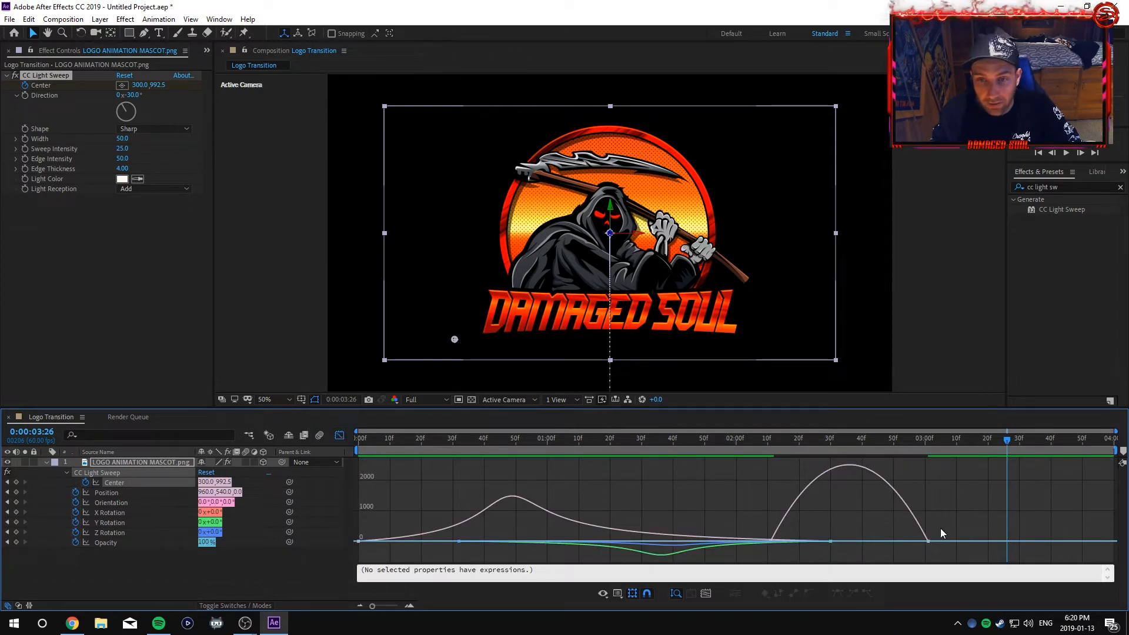
pyautogui.click(905, 542)
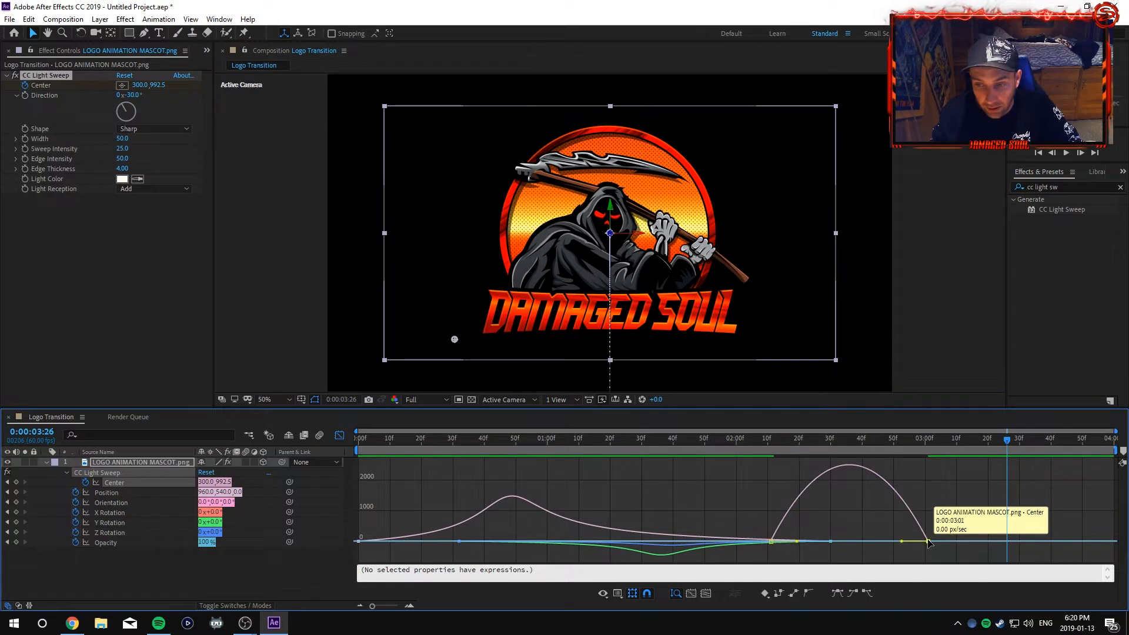
pyautogui.moveTo(900, 540); pyautogui.dragTo(862, 539)
pyautogui.press('space')
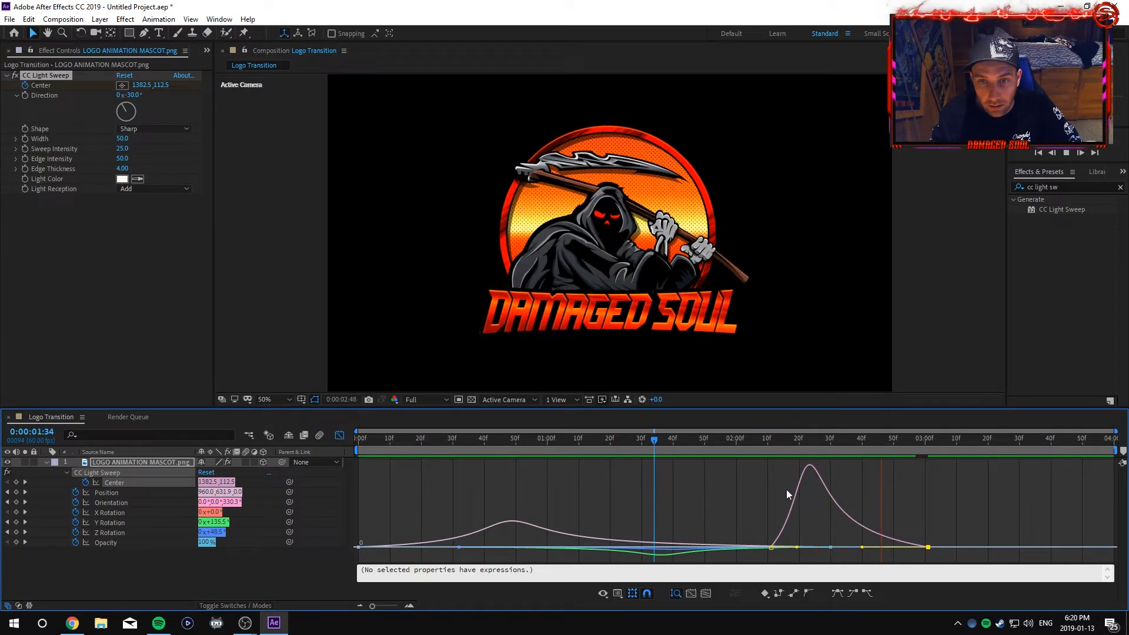
pyautogui.press('space')
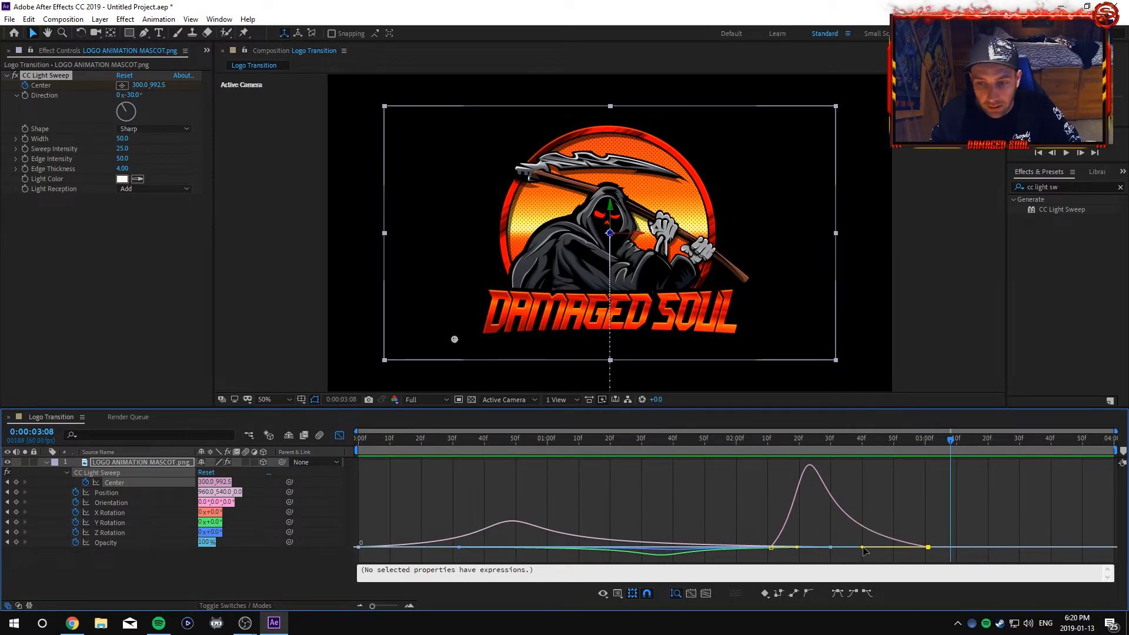
pyautogui.moveTo(867, 547); pyautogui.dragTo(887, 544)
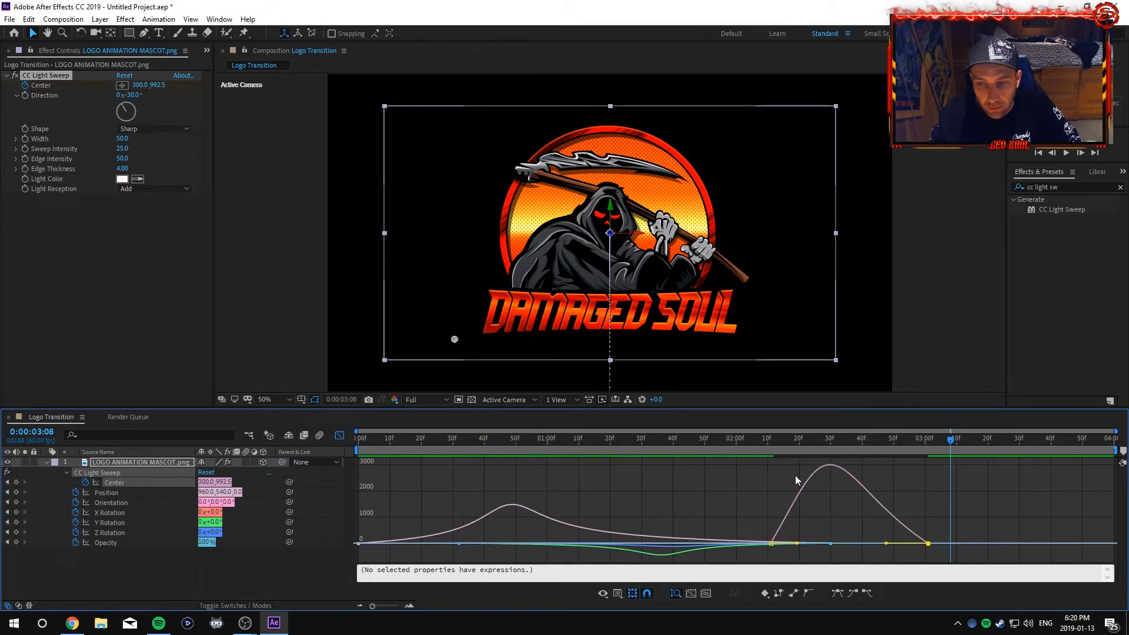
# Preview the light sweep from about 0:00:02:01 and 0:00:01:55, and play the whole logo animation from near its start
pyautogui.click(740, 451)
pyautogui.press('space')
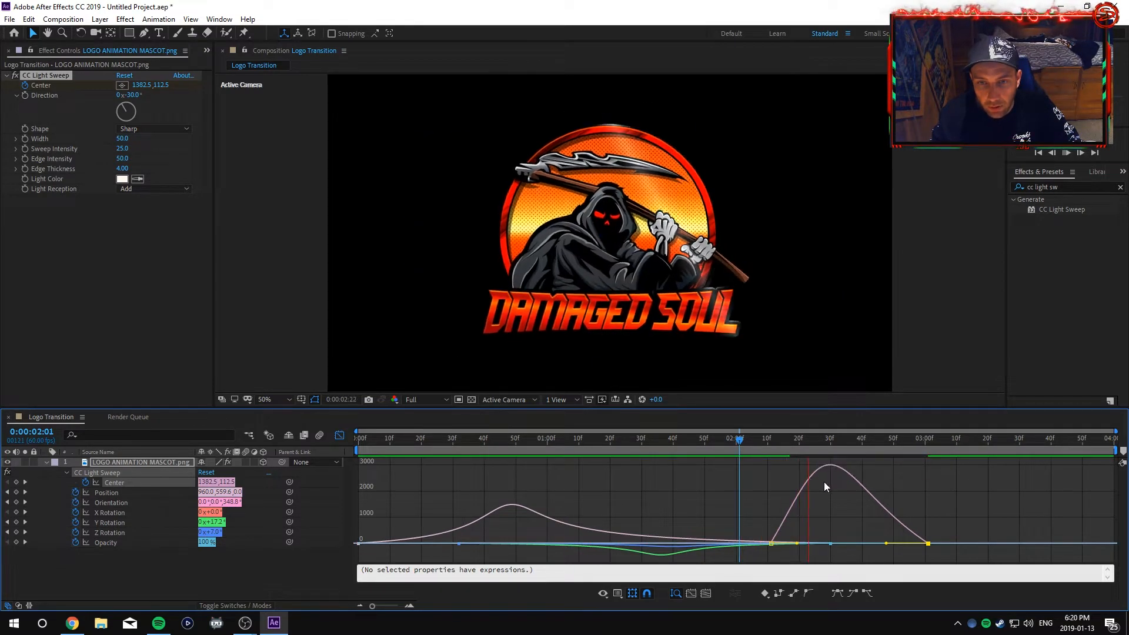
pyautogui.press('space')
pyautogui.click(721, 447)
pyautogui.press('space')
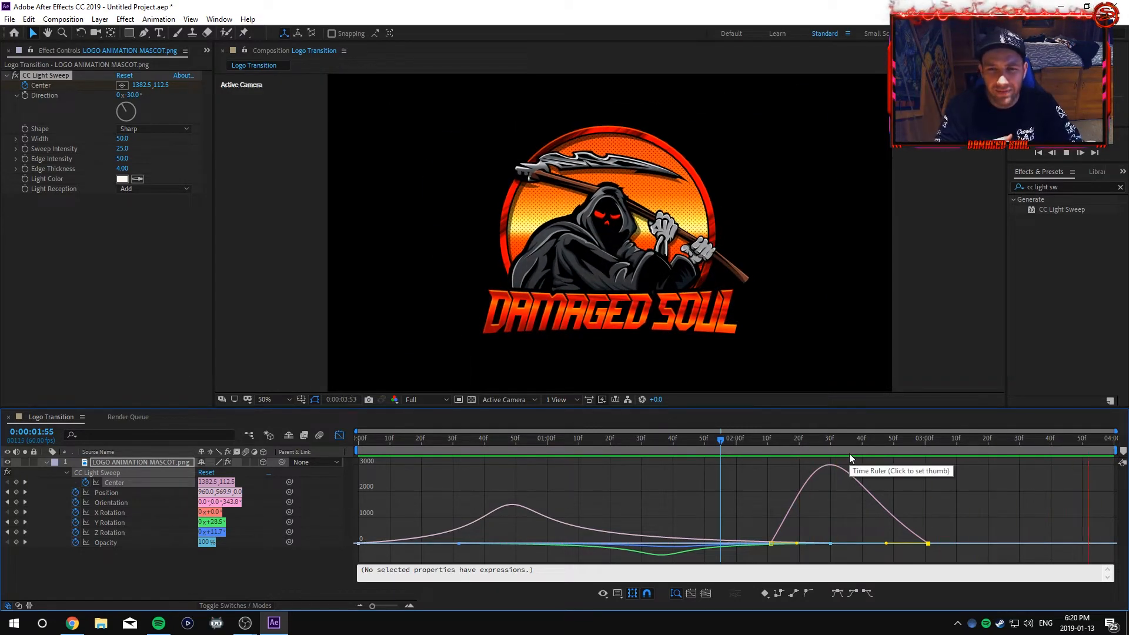
pyautogui.press('space')
pyautogui.press('space')
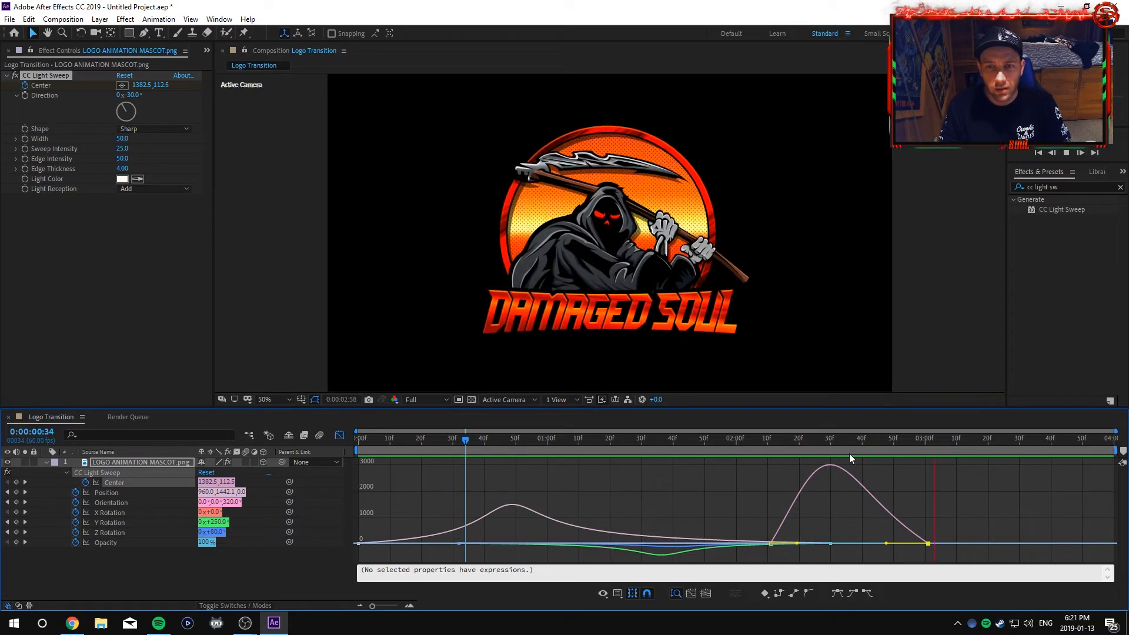
pyautogui.press('space')
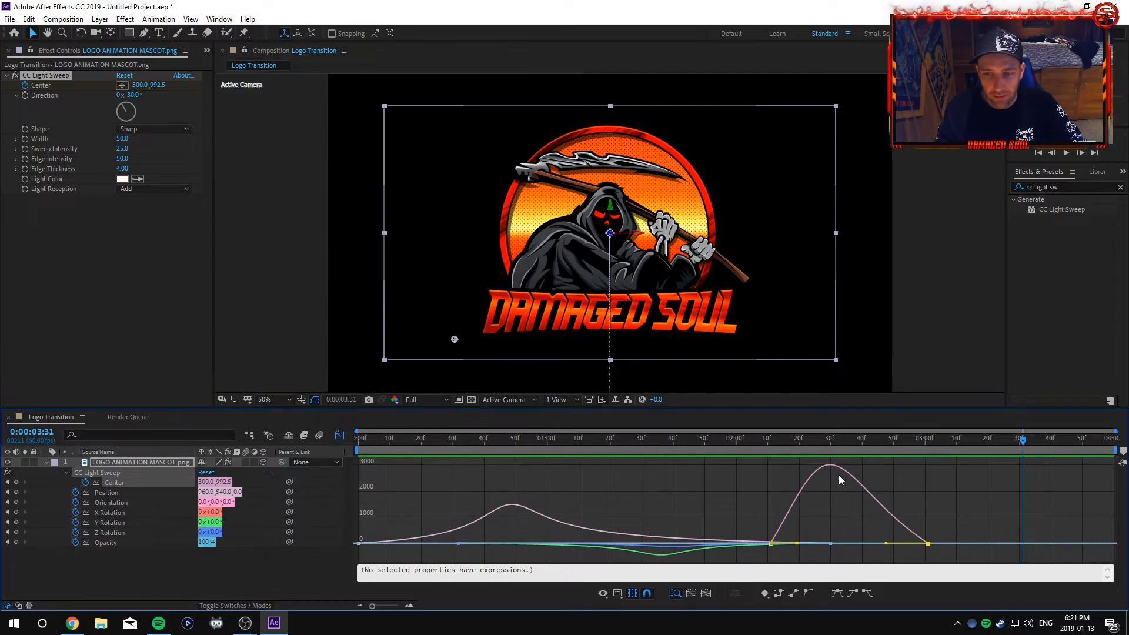
# Return from the Graph Editor to the layer view, collapse the logo layer's properties and lock the layer
pyautogui.moveTo(1020, 441); pyautogui.dragTo(1087, 455)
pyautogui.click(339, 435)
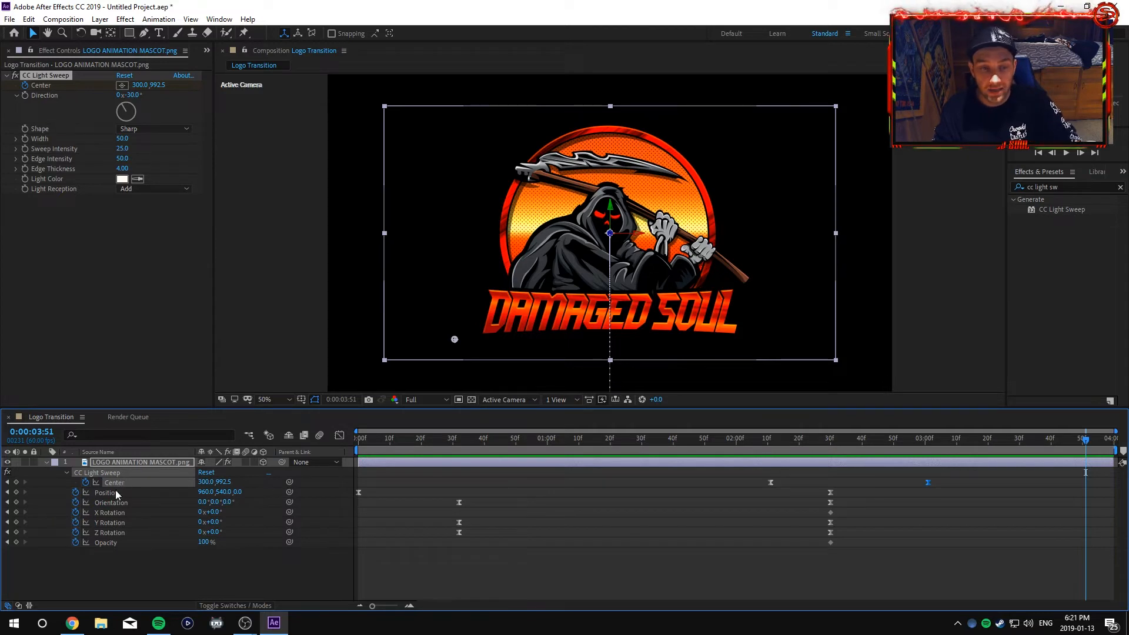
pyautogui.click(45, 463)
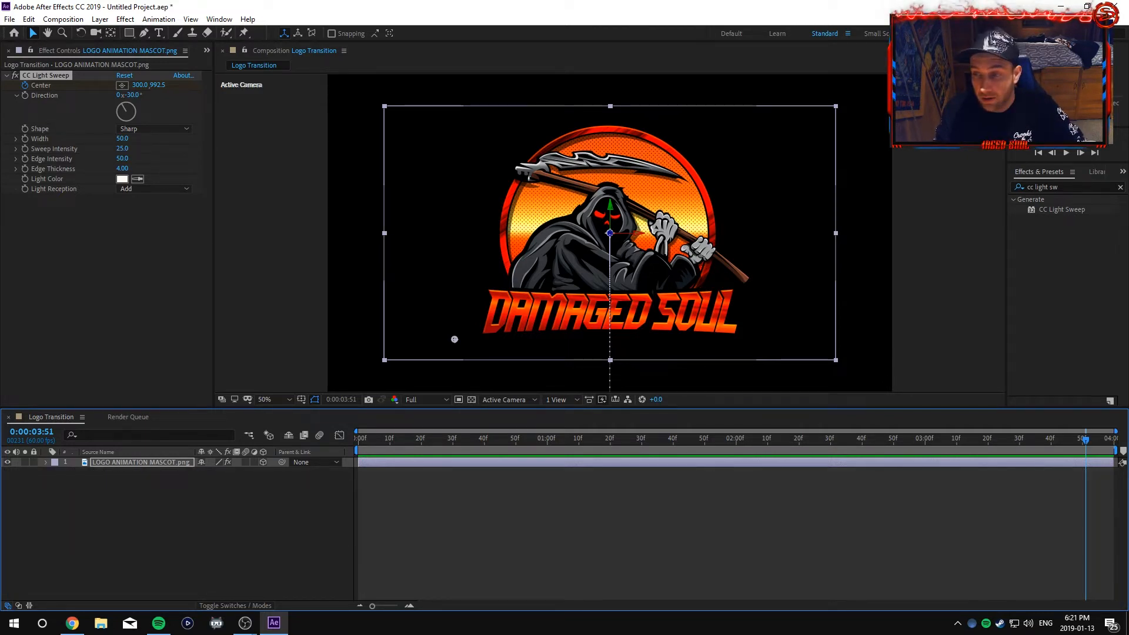
pyautogui.click(33, 462)
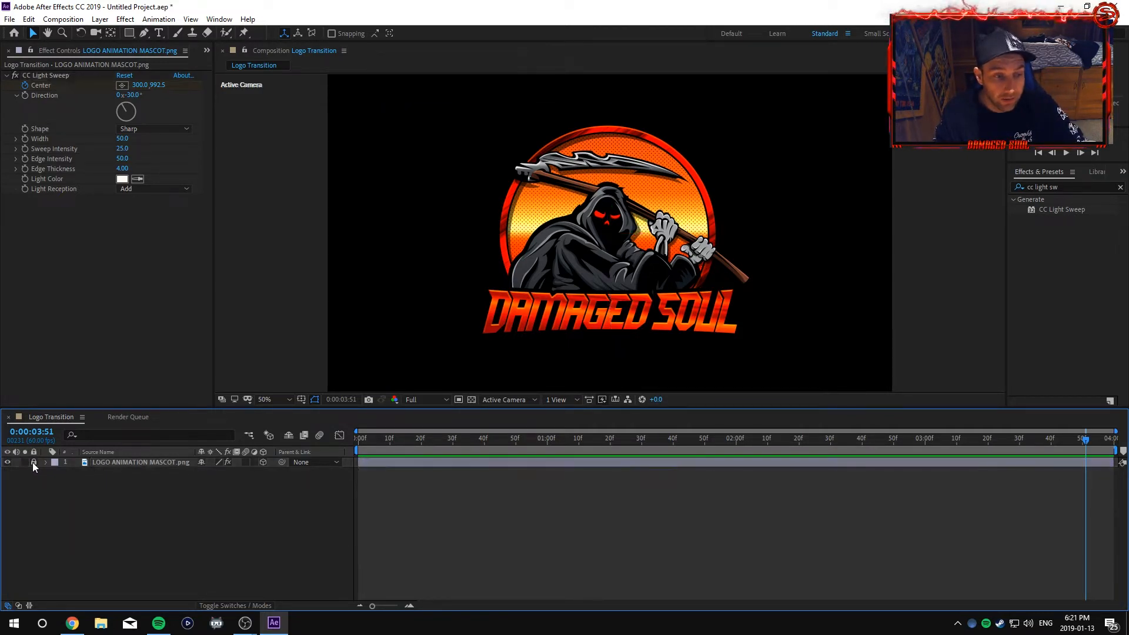
# Import the Untitled-1 image from New folder on the Desktop into the project as footage
pyautogui.click(205, 51)
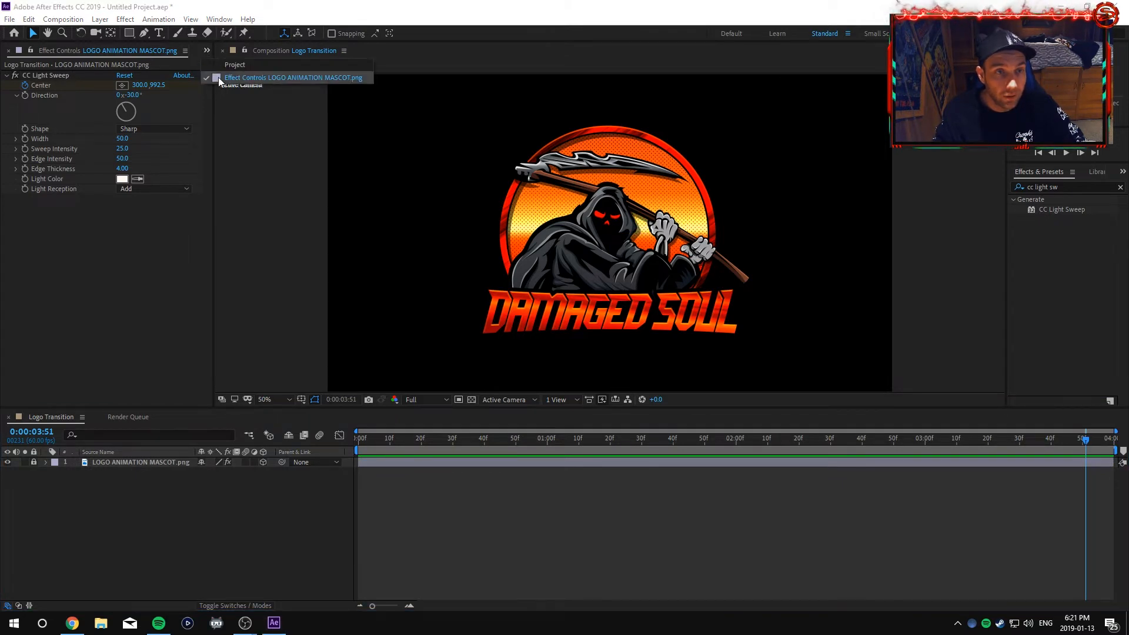
pyautogui.click(222, 75)
pyautogui.rightClick(64, 239)
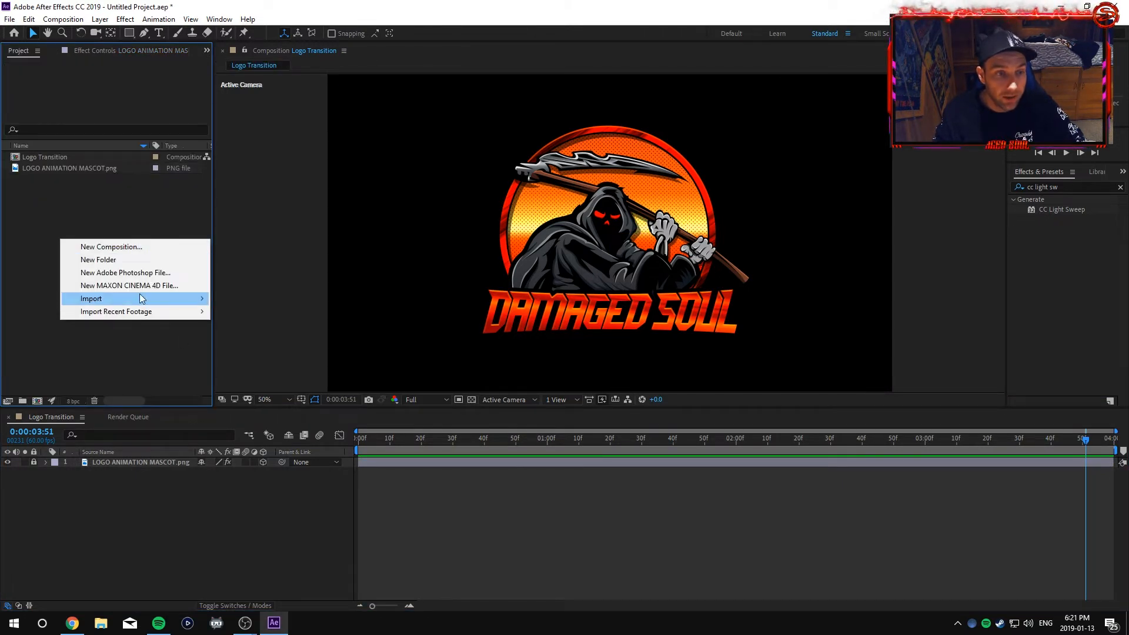
pyautogui.moveTo(139, 297)
pyautogui.click(261, 298)
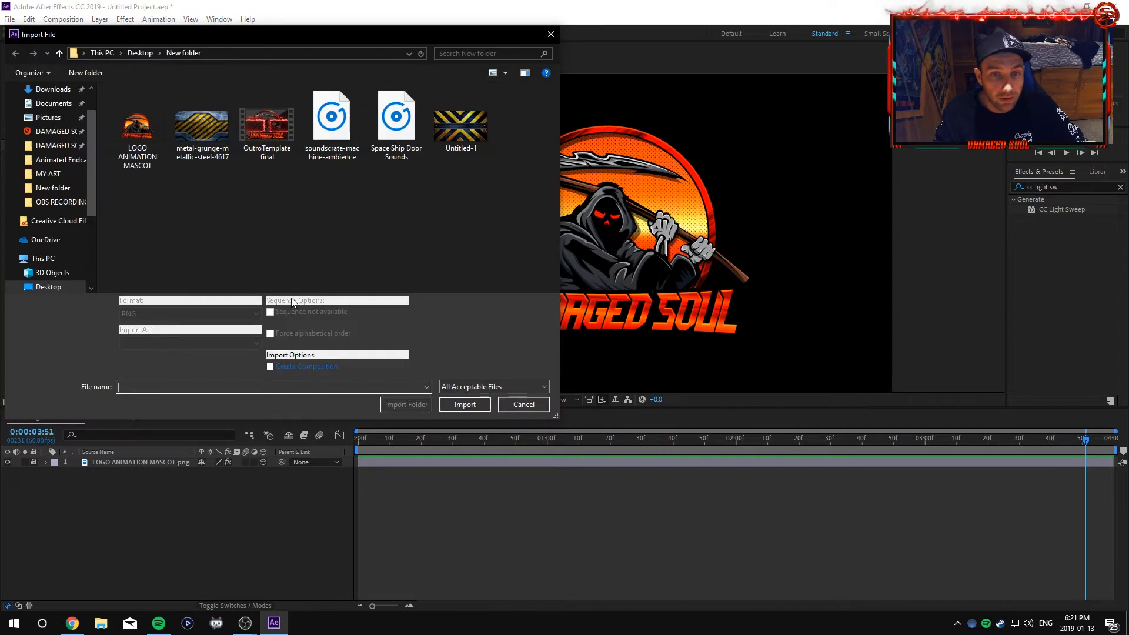
pyautogui.click(462, 132)
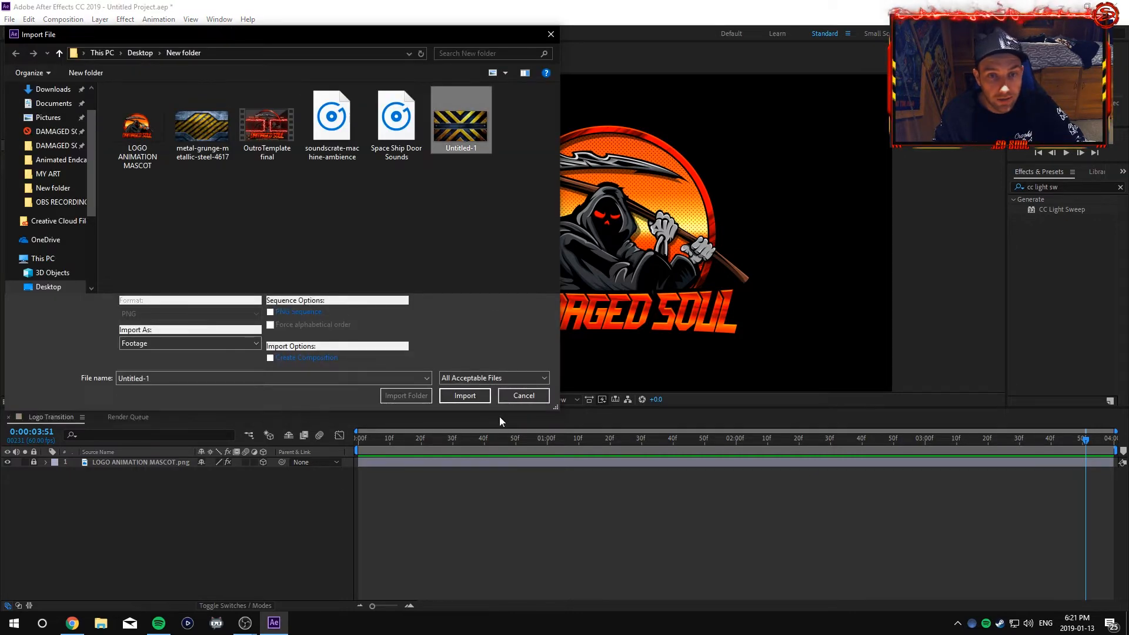
pyautogui.click(466, 398)
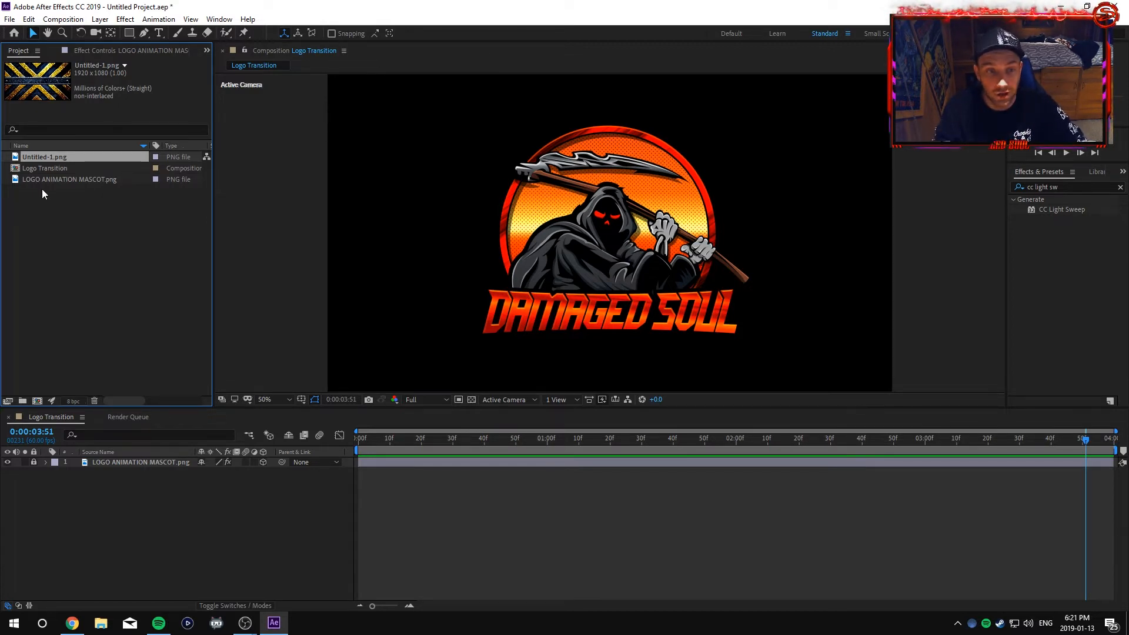
# Add Untitled-1.png to the Logo Transition composition as a layer above the logo
pyautogui.click(130, 34)
pyautogui.click(130, 33)
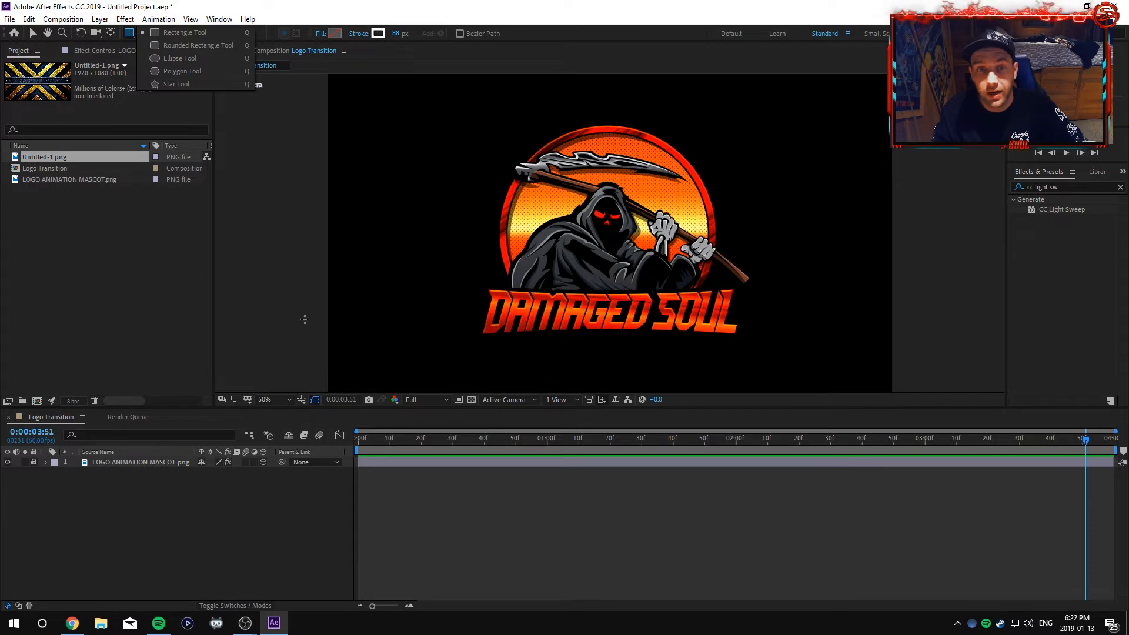
pyautogui.click(89, 222)
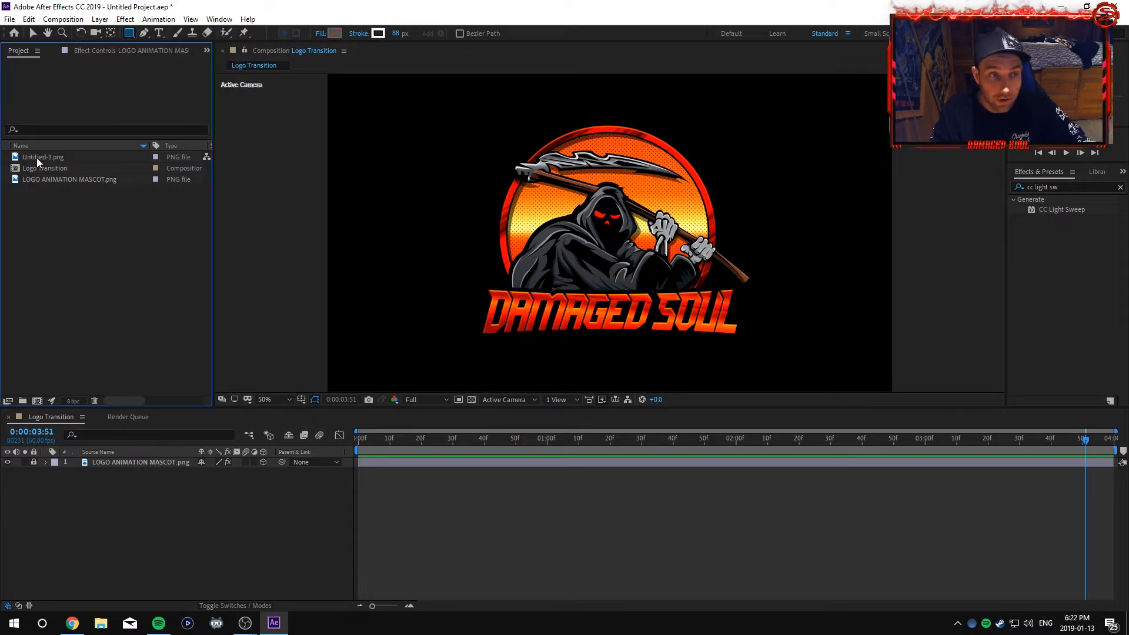
pyautogui.moveTo(37, 157); pyautogui.dragTo(87, 461)
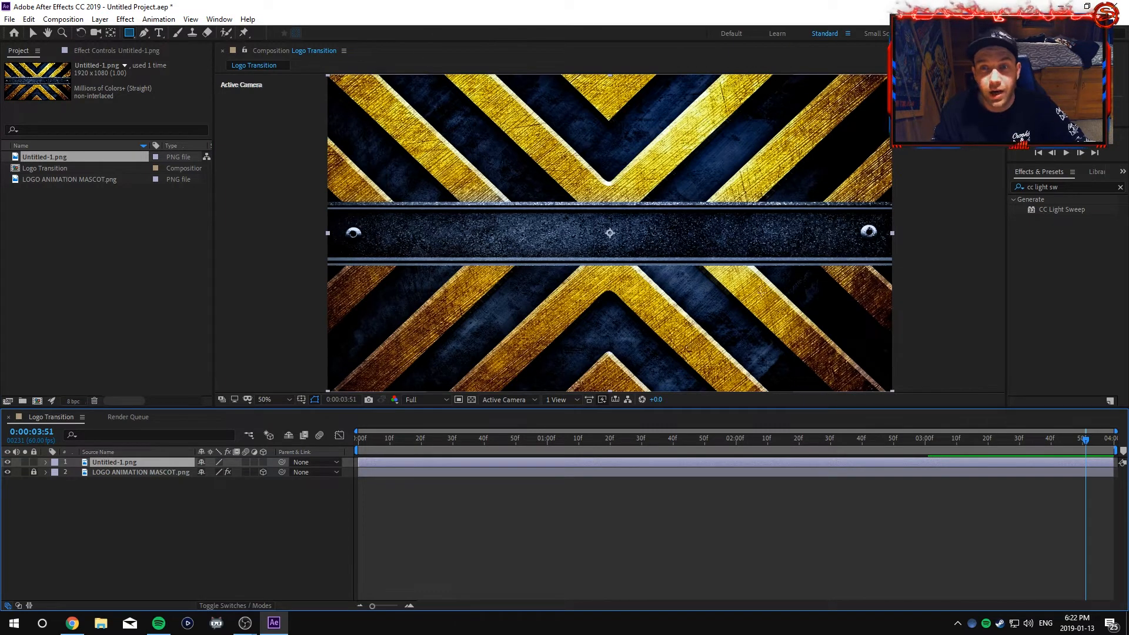
pyautogui.scroll(1, 764, 319)
pyautogui.scroll(-3, 763, 319)
pyautogui.scroll(1, 763, 319)
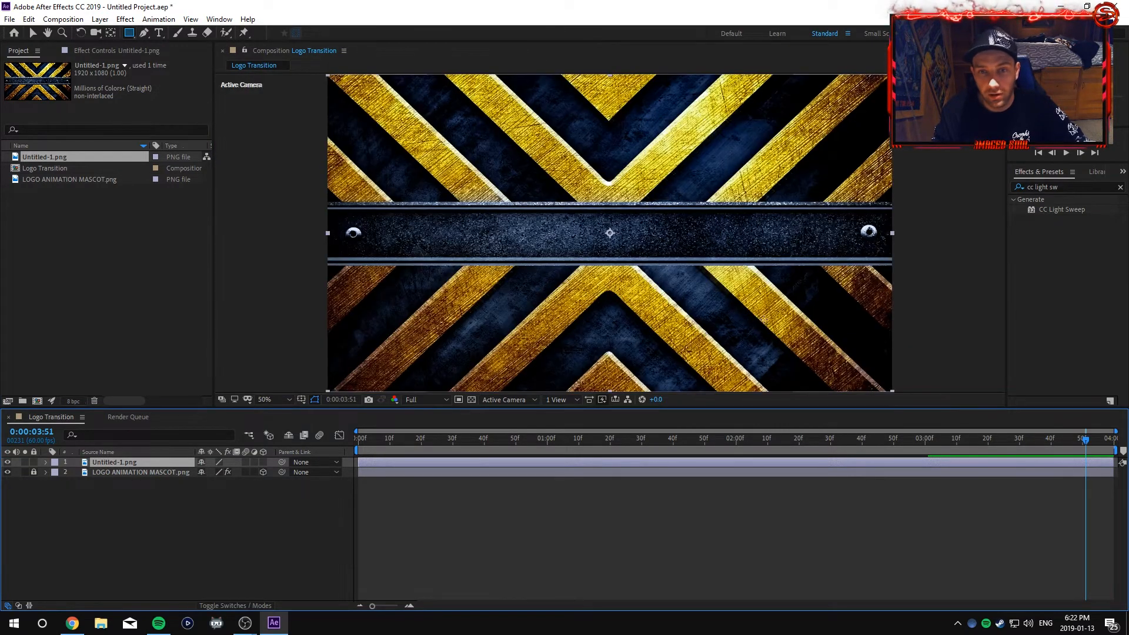
pyautogui.scroll(-1, 764, 323)
pyautogui.scroll(1, 764, 322)
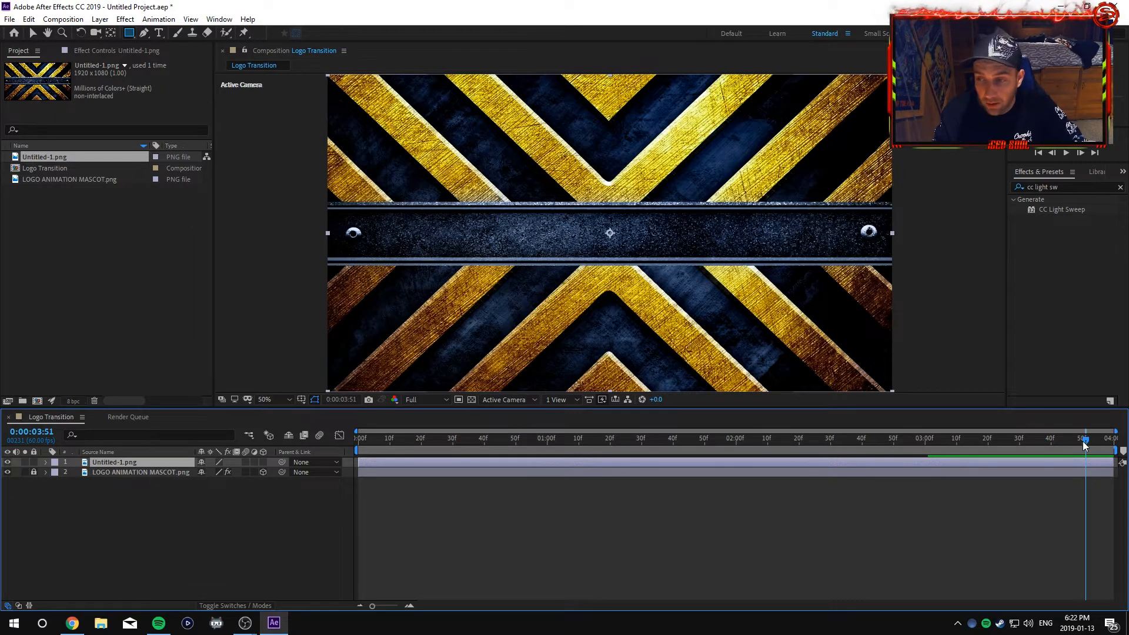
# Unlock the logo layer and place the playhead on its last light sweep keyframe at 0:00:03:01, checking against its revealed keyframes
pyautogui.moveTo(1084, 441); pyautogui.dragTo(930, 435)
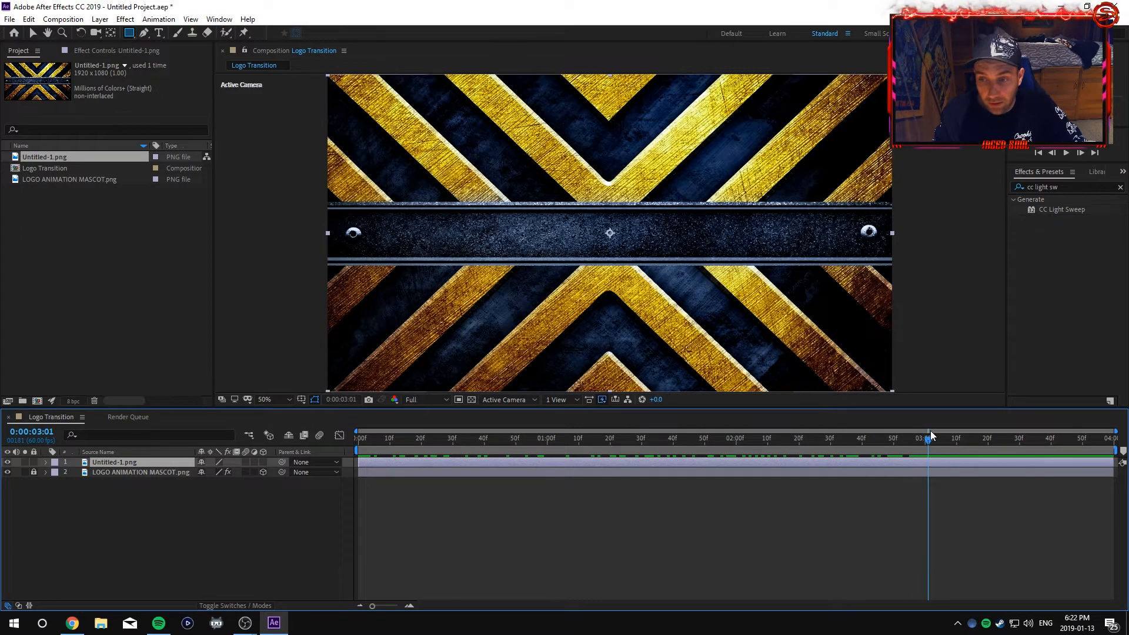
pyautogui.click(834, 477)
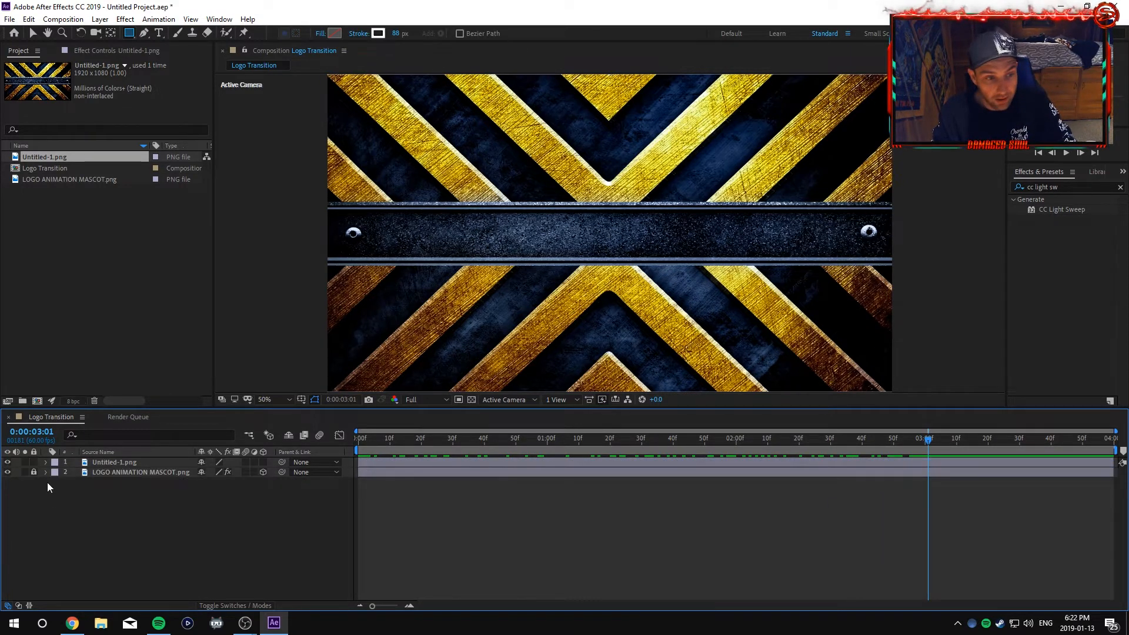
pyautogui.click(141, 472)
pyautogui.press('u')
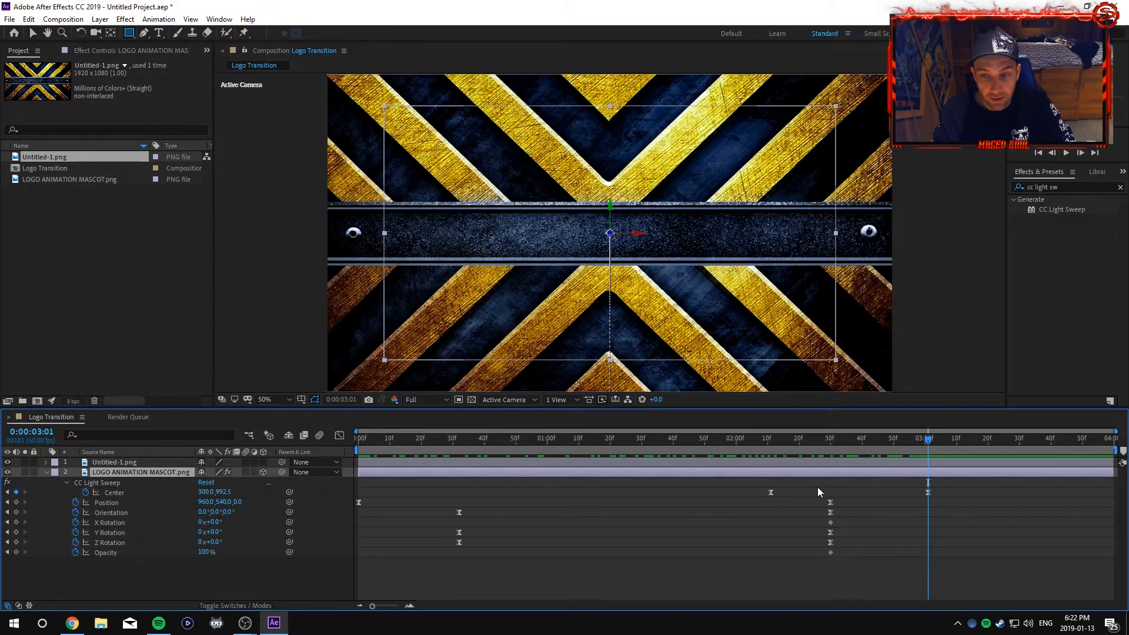
pyautogui.moveTo(930, 445)
pyautogui.mouseDown()
pyautogui.moveTo(910, 444)
pyautogui.moveTo(930, 447)
pyautogui.mouseUp()
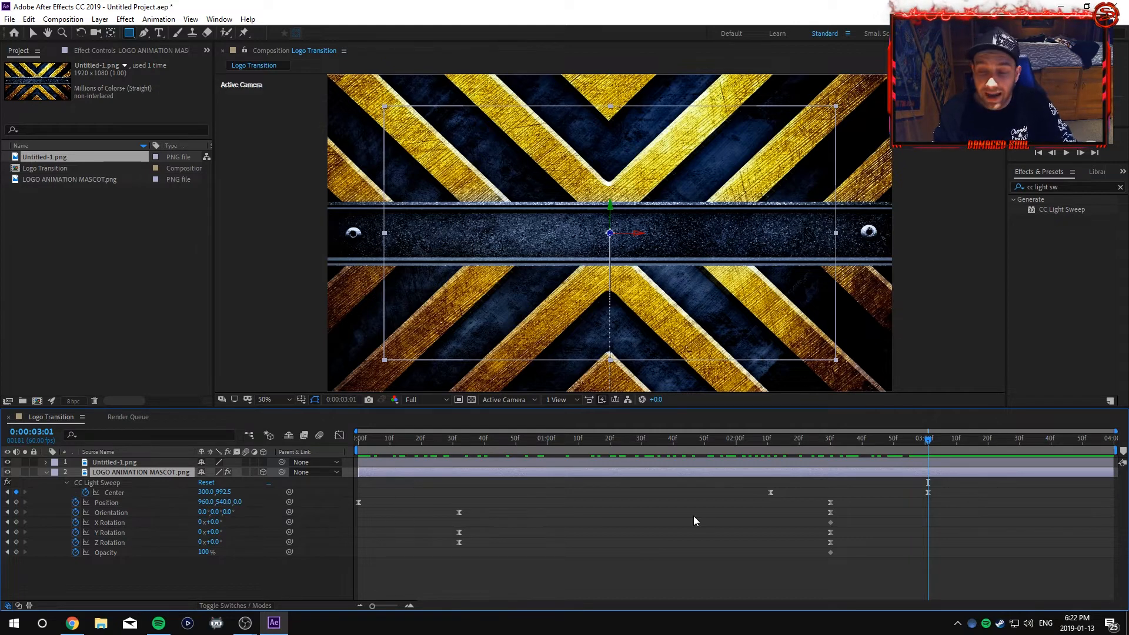
pyautogui.press('u')
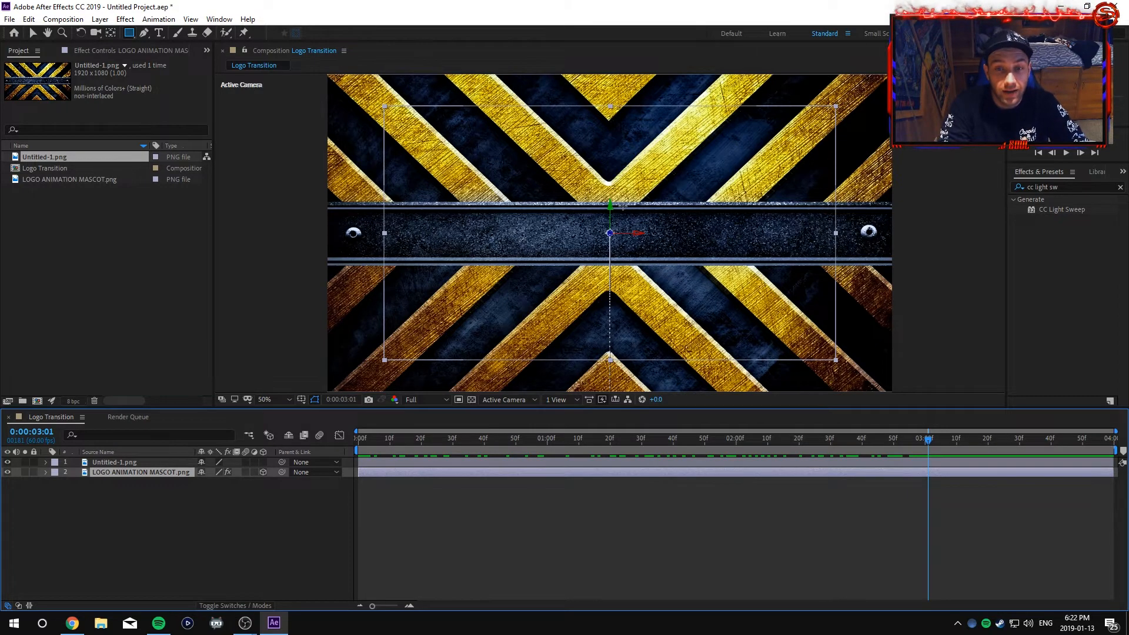
# Apply the CC Jaws effect to the Untitled-1.png layer and set its Completion to 22%
pyautogui.click(111, 464)
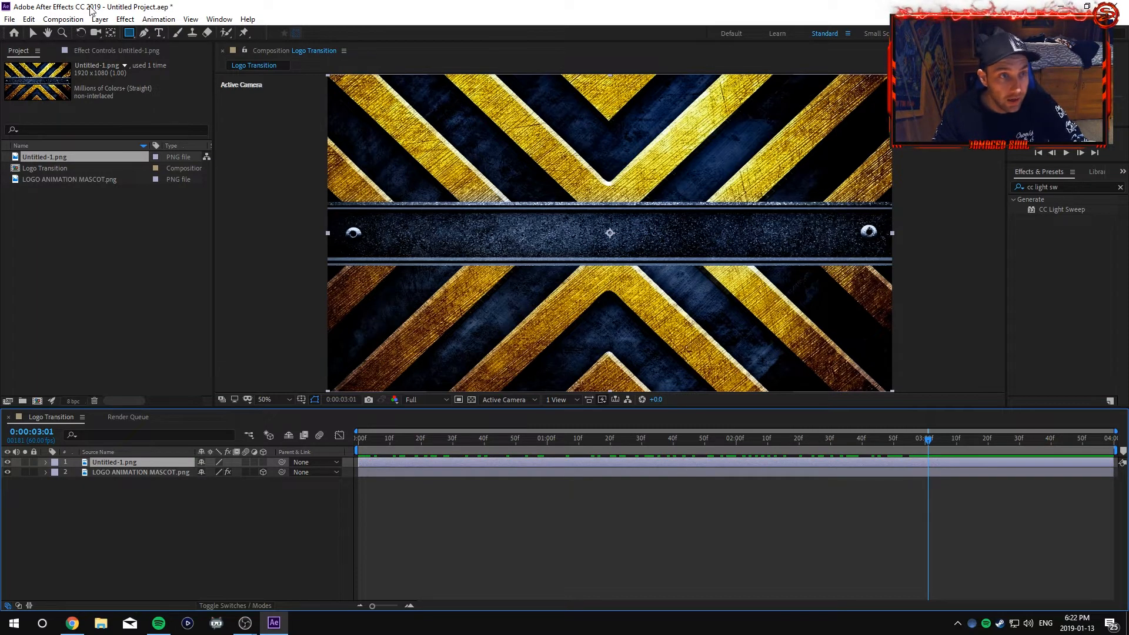
pyautogui.hotkey('ctrl', 'space')
pyautogui.write('cc')
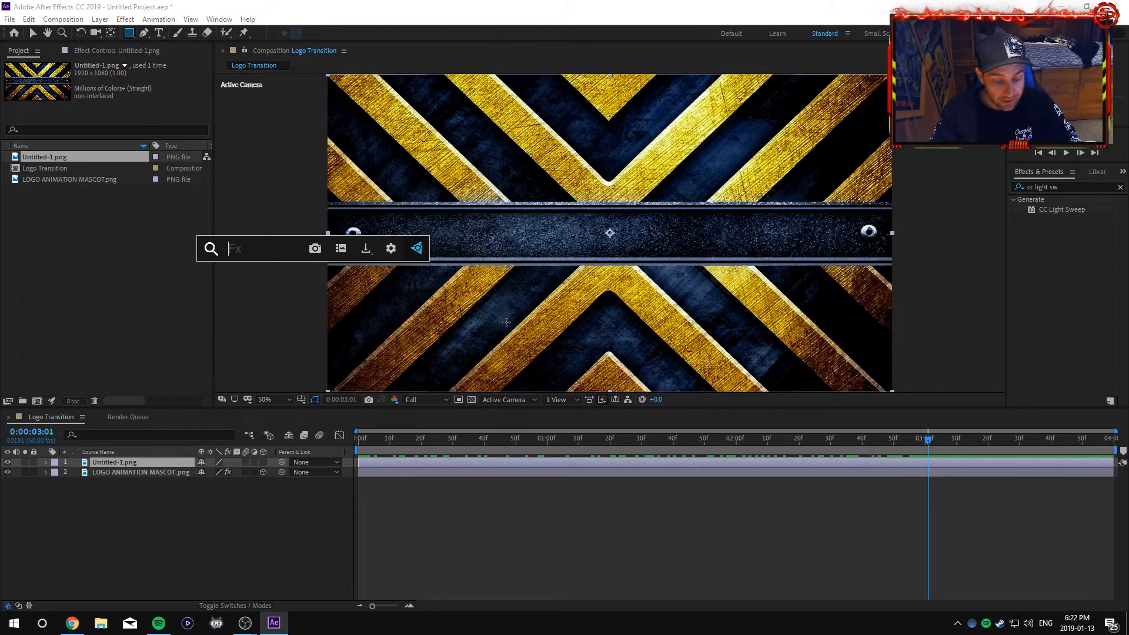
pyautogui.write(' ja')
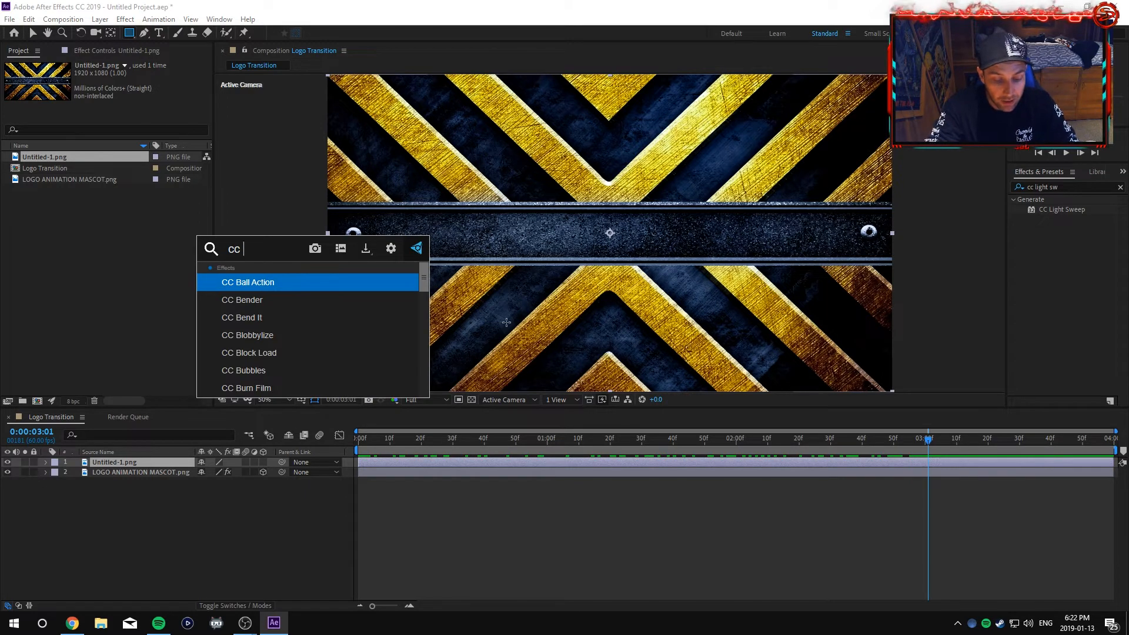
pyautogui.write('ws')
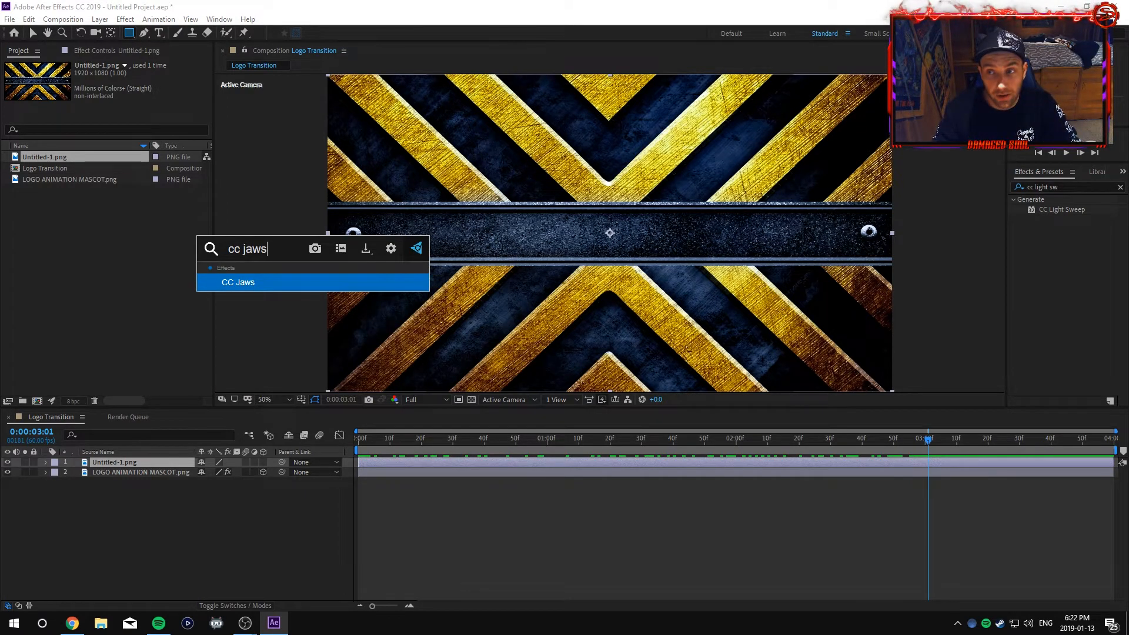
pyautogui.click(263, 284)
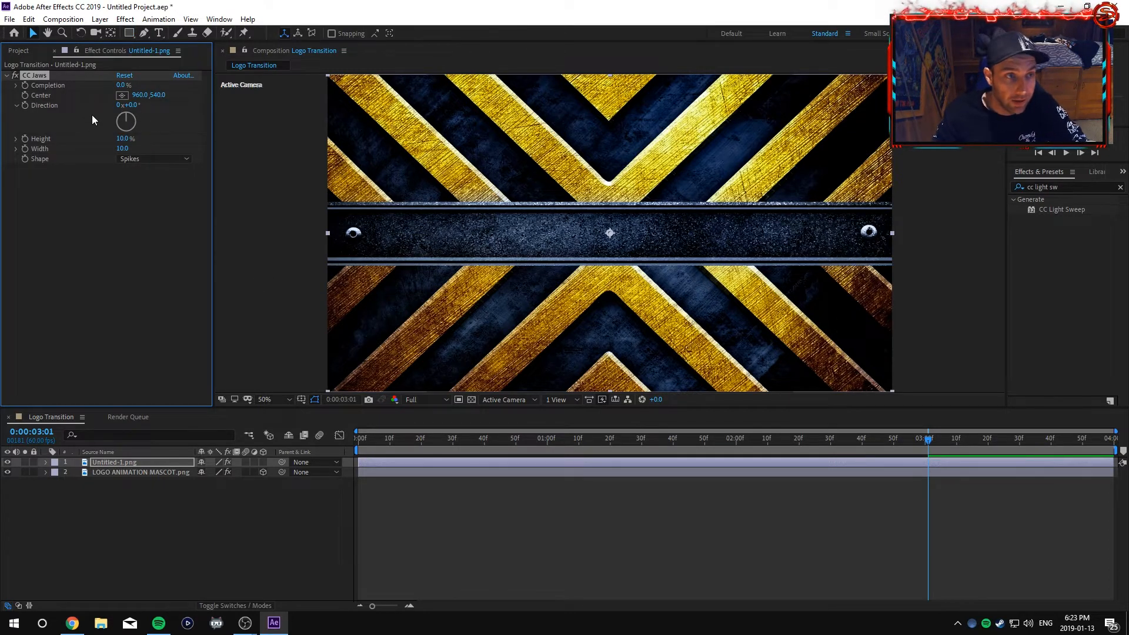
pyautogui.moveTo(117, 87)
pyautogui.mouseDown()
pyautogui.moveTo(193, 86)
pyautogui.moveTo(124, 86)
pyautogui.moveTo(140, 85)
pyautogui.mouseUp()
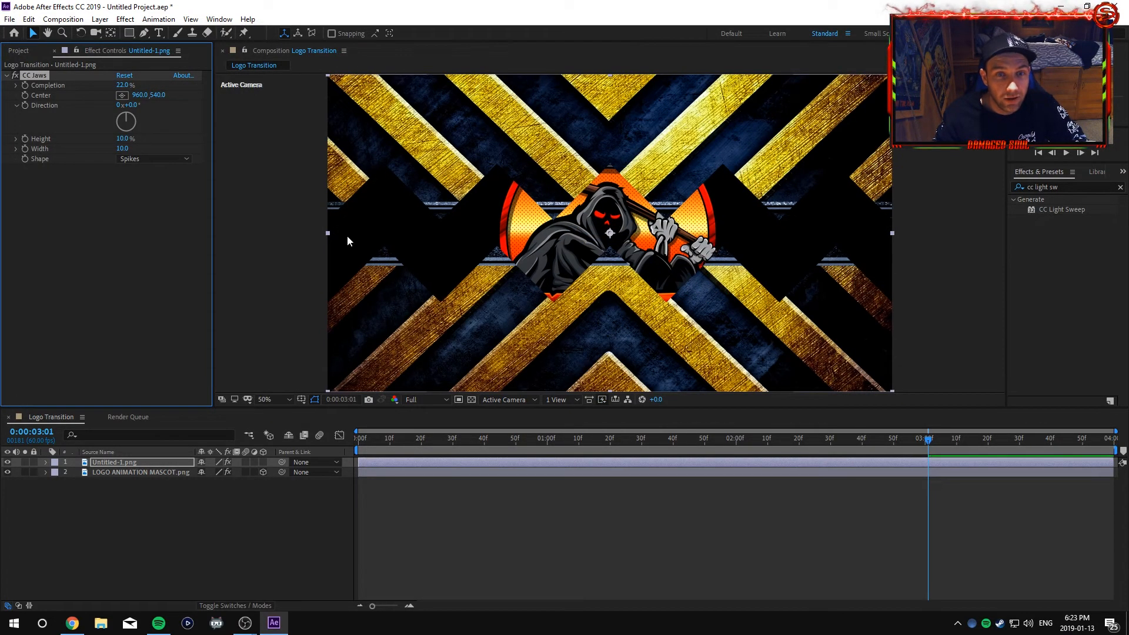
# Try the RoboJaw and Block shapes for CC Jaws, and set its Shape to Waves
pyautogui.click(157, 159)
pyautogui.click(159, 185)
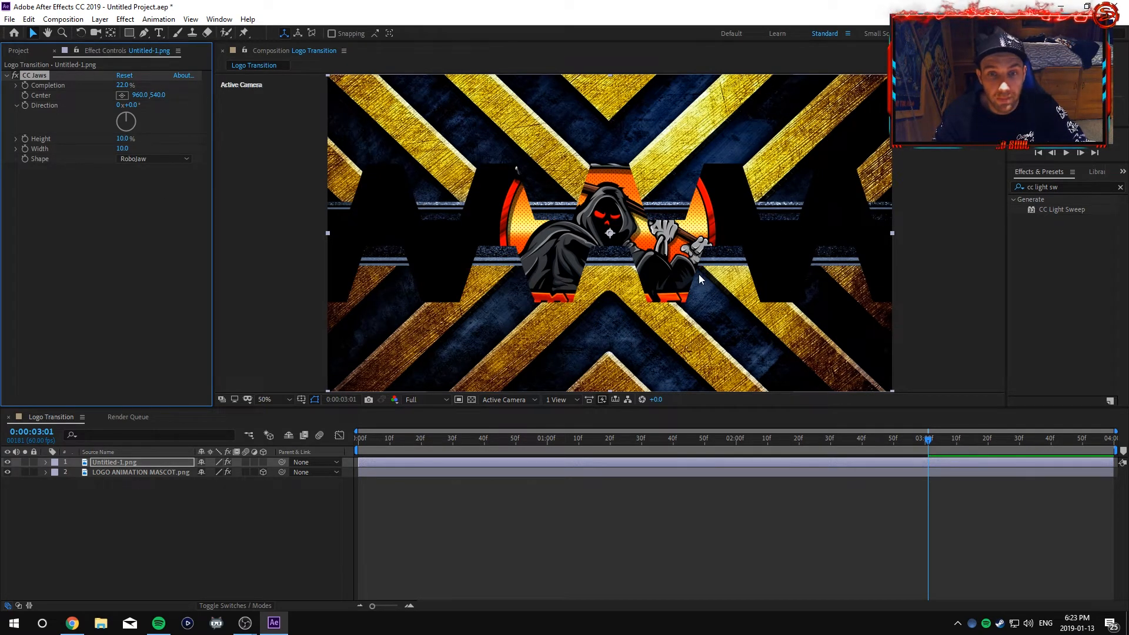
pyautogui.click(167, 159)
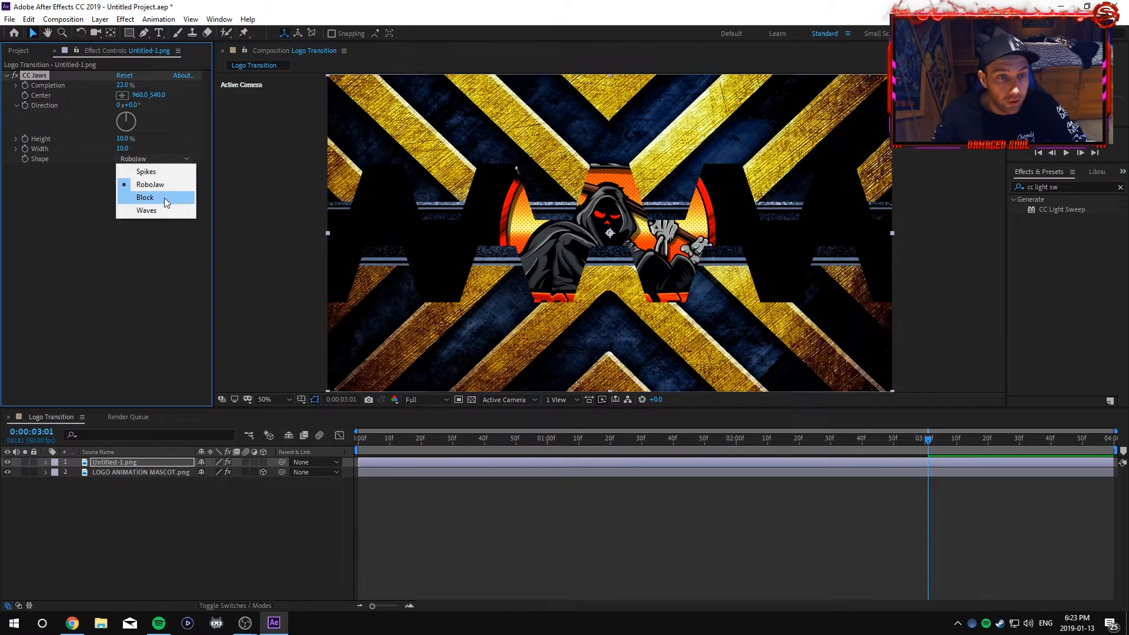
pyautogui.click(164, 201)
pyautogui.click(173, 160)
pyautogui.click(180, 214)
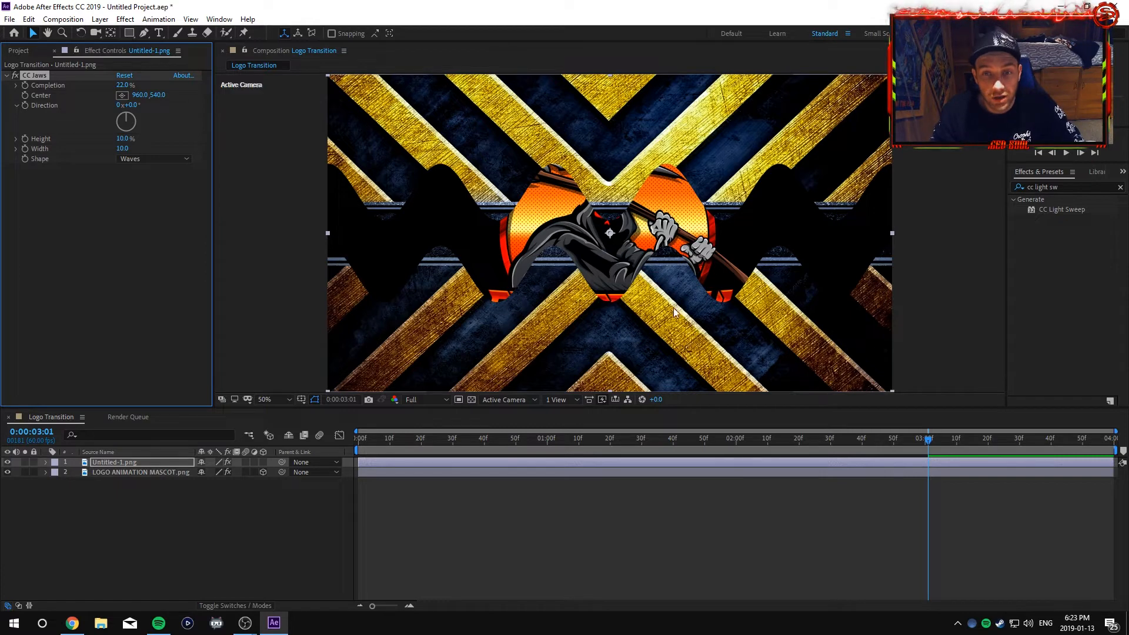
# Look through the available Transition effects, and set the CC Jaws Completion to 26%
pyautogui.click(125, 20)
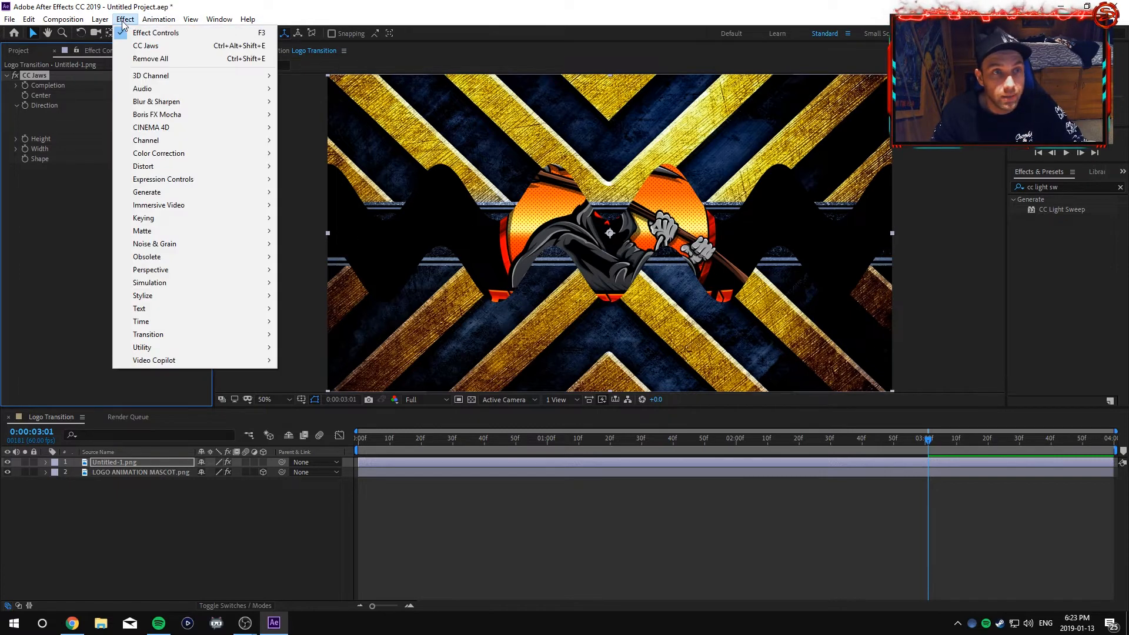
pyautogui.moveTo(197, 335)
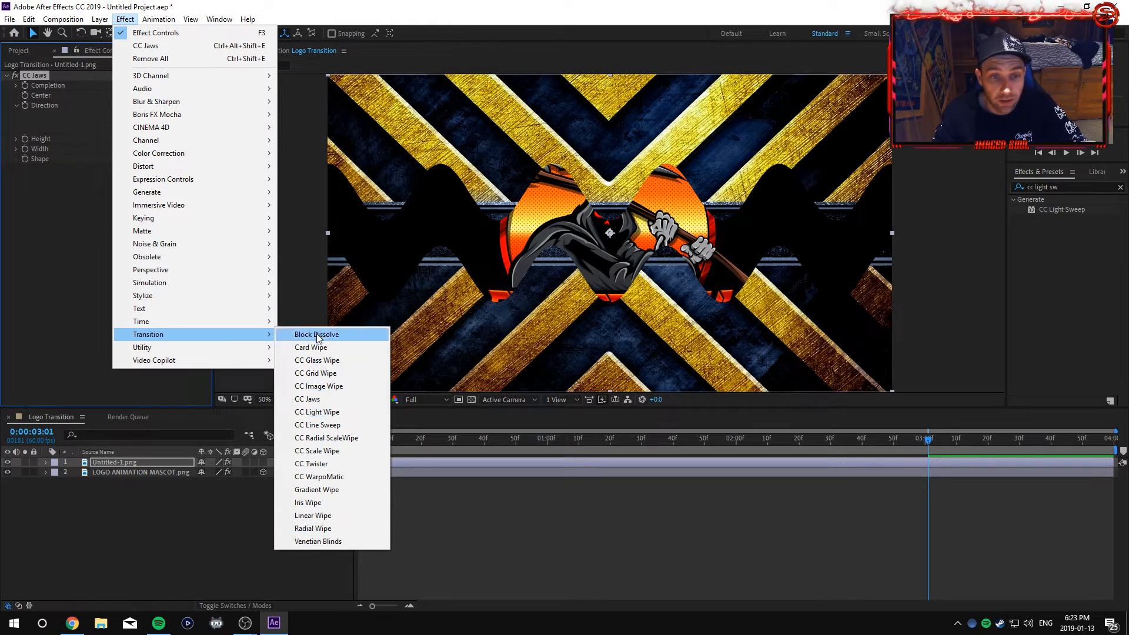
pyautogui.click(80, 210)
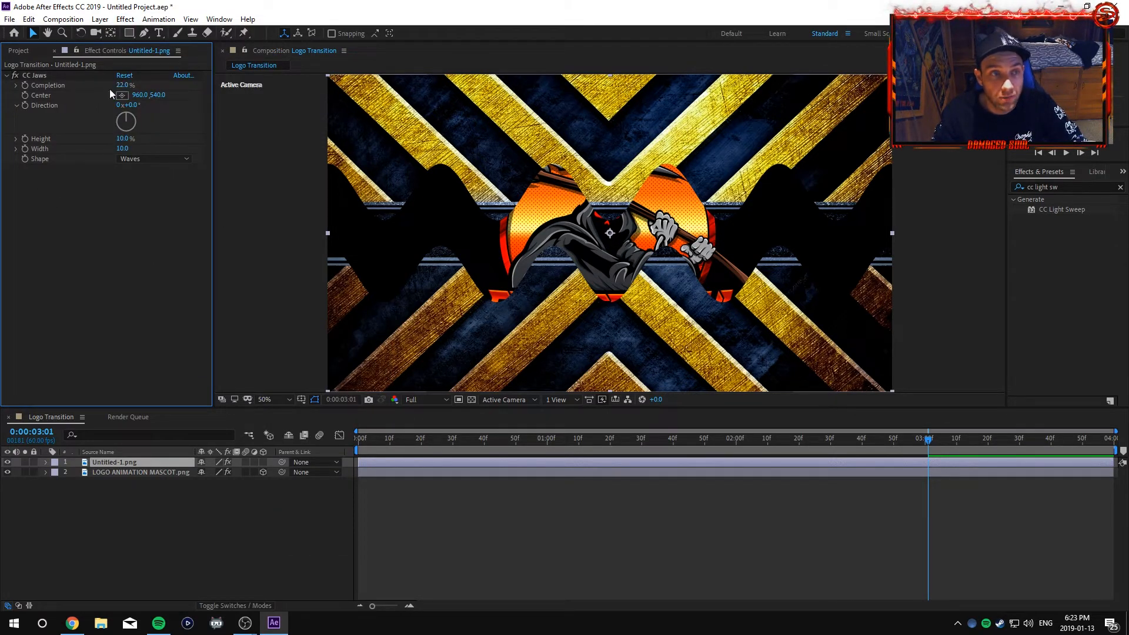
pyautogui.moveTo(123, 88)
pyautogui.mouseDown()
pyautogui.moveTo(112, 89)
pyautogui.moveTo(134, 89)
pyautogui.moveTo(111, 89)
pyautogui.moveTo(128, 94)
pyautogui.mouseUp()
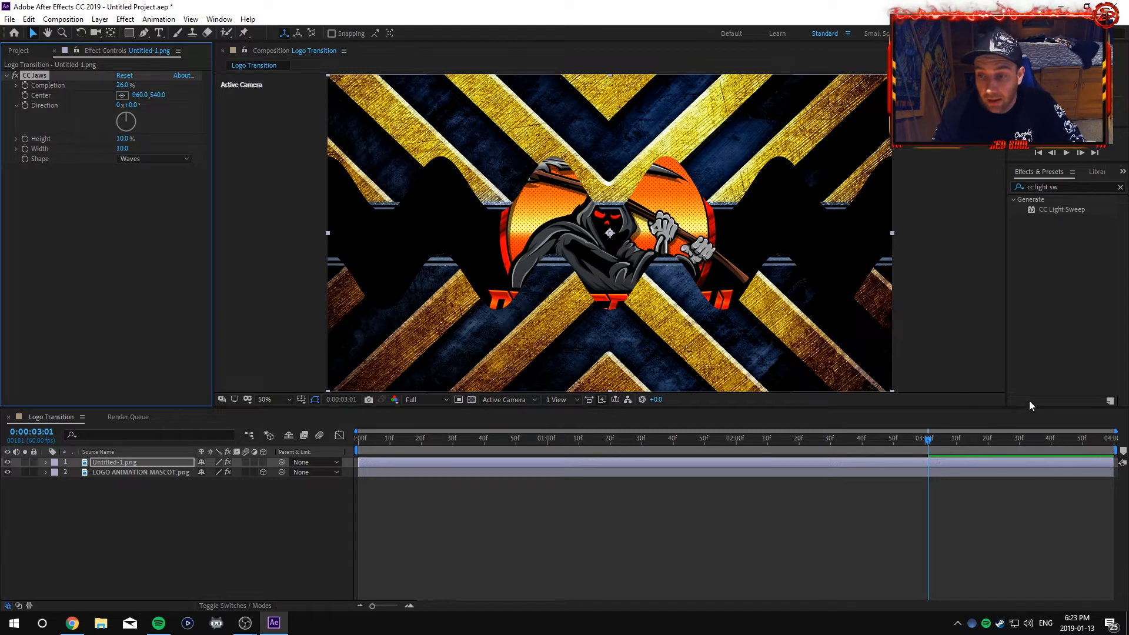
# Start keyframing the CC Jaws Completion of the Untitled-1.png layer at 0:00:03:00 with a value of 100%
pyautogui.moveTo(930, 442); pyautogui.dragTo(928, 442)
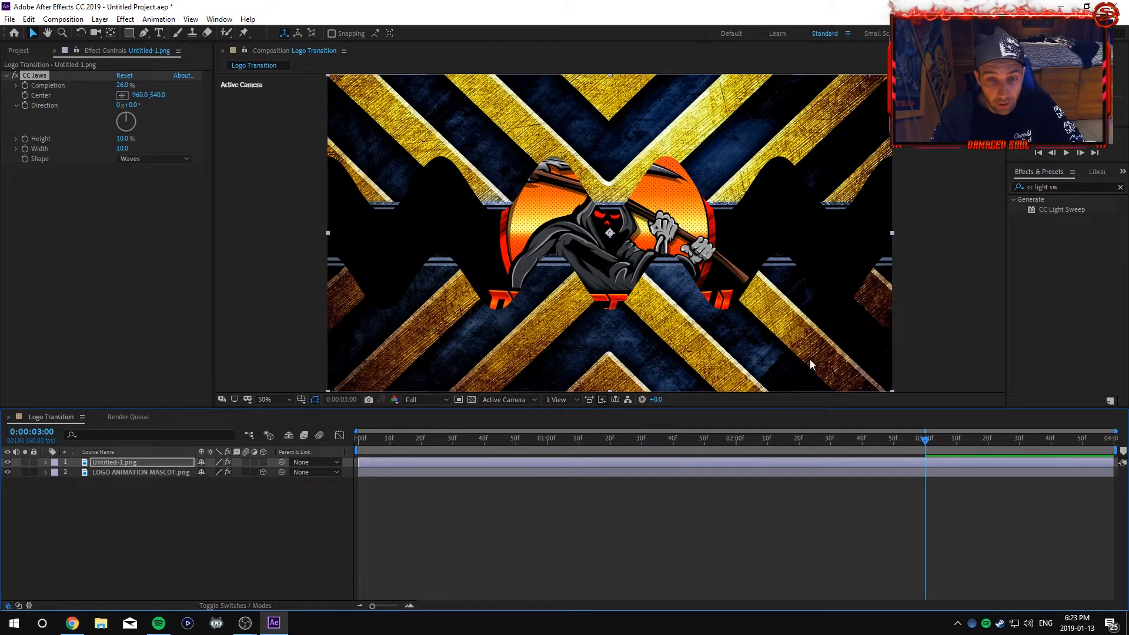
pyautogui.moveTo(123, 87); pyautogui.dragTo(218, 86)
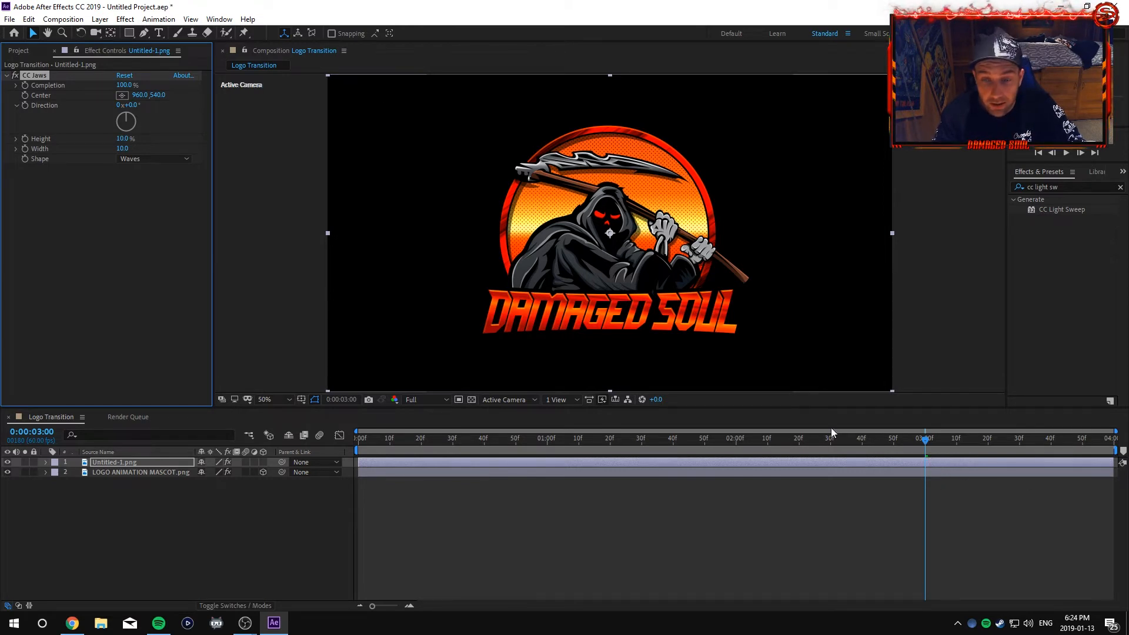
pyautogui.click(24, 86)
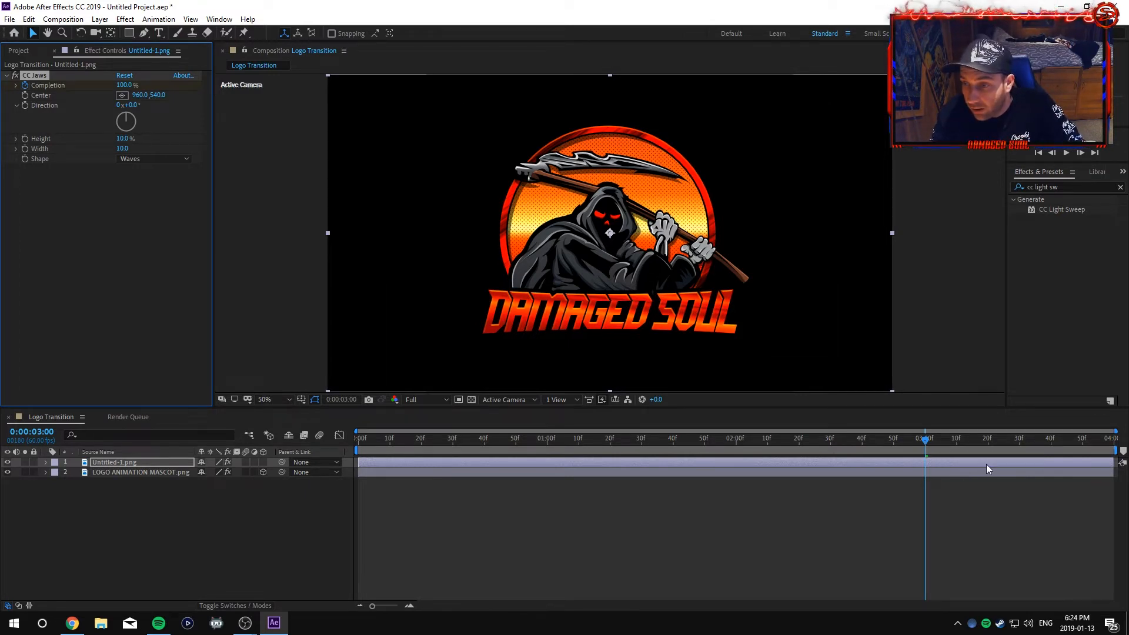
# Keyframe the CC Jaws Completion at 0% at 0:00:03:30
pyautogui.click(925, 443)
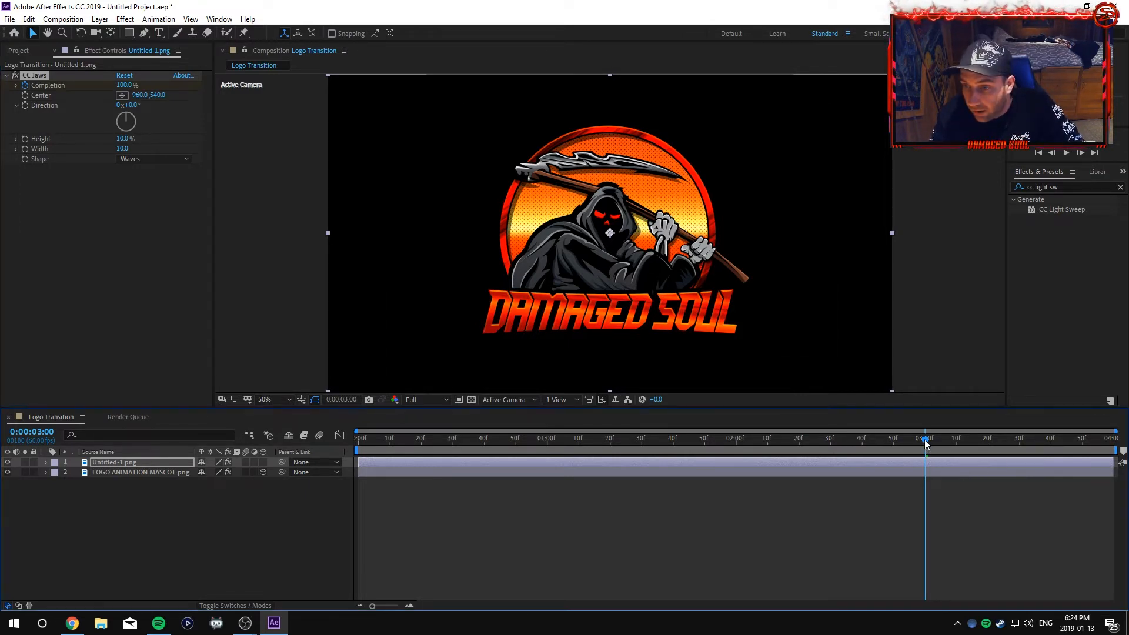
pyautogui.moveTo(924, 444); pyautogui.dragTo(1020, 439)
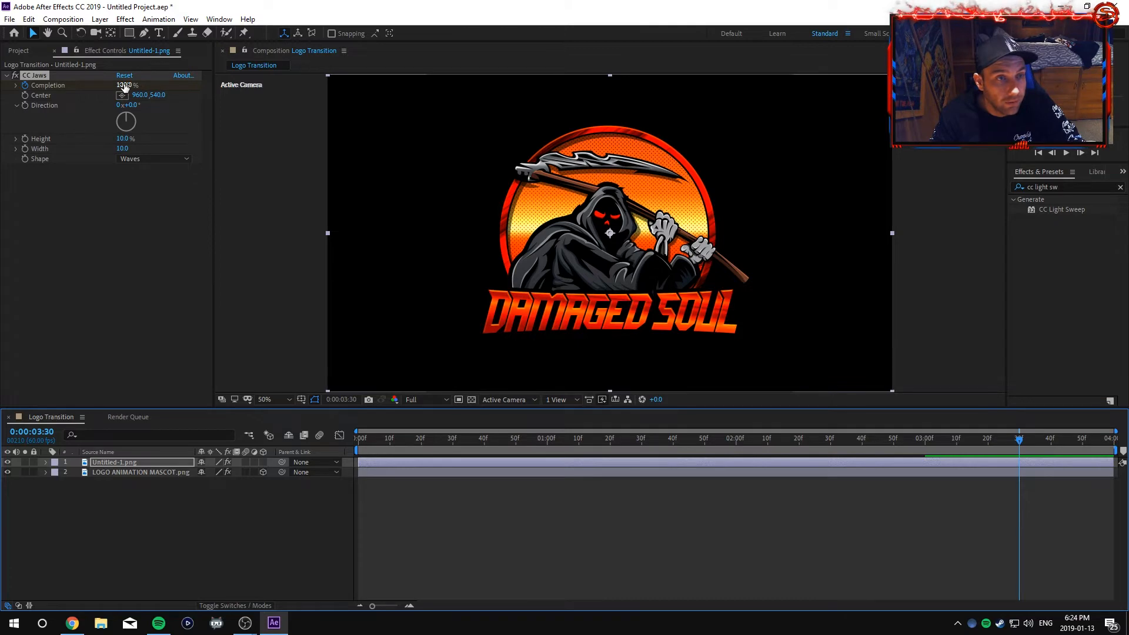
pyautogui.moveTo(129, 85); pyautogui.dragTo(15, 84)
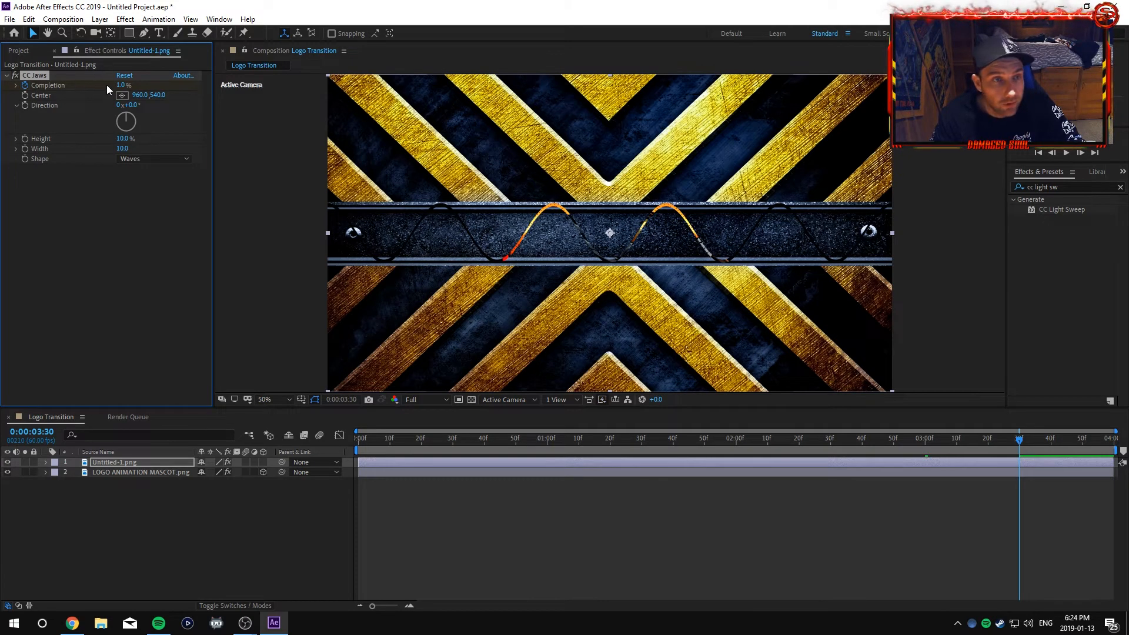
pyautogui.moveTo(120, 85); pyautogui.dragTo(99, 86)
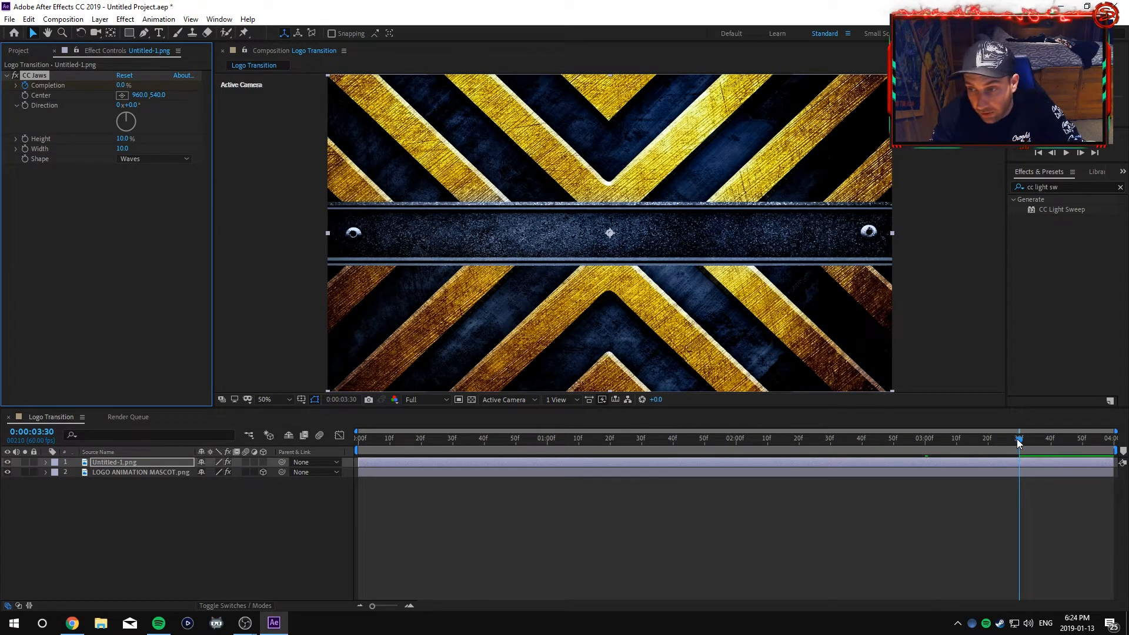
# Place the playhead at 0:00:03:59 and check the Logo Transition composition's settings without changing them
pyautogui.moveTo(1018, 440); pyautogui.dragTo(1115, 448)
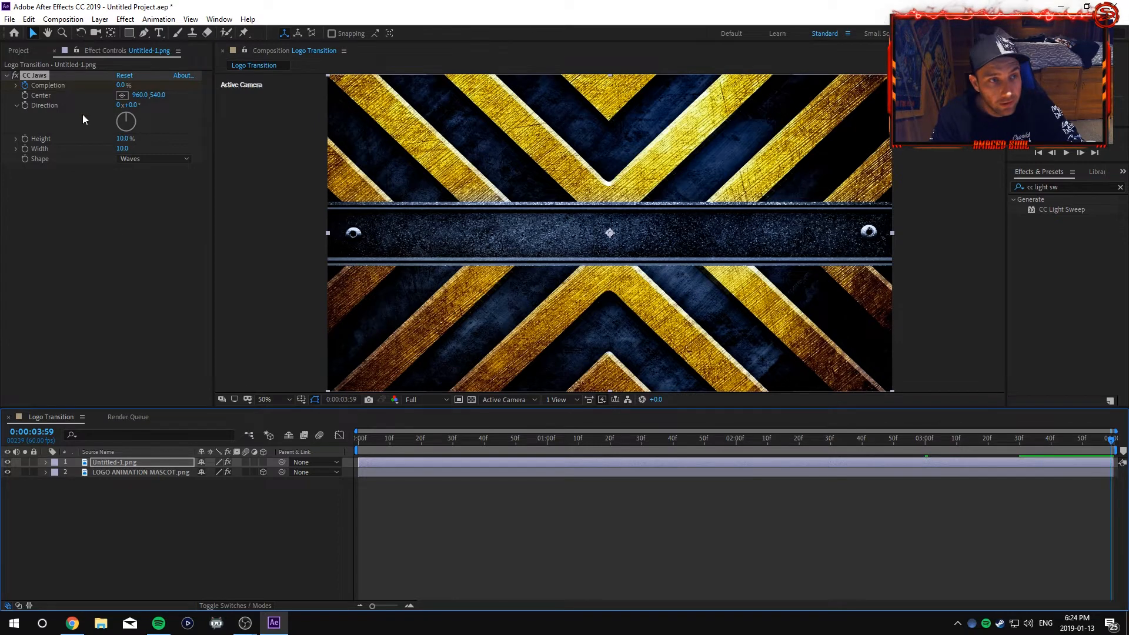
pyautogui.click(18, 51)
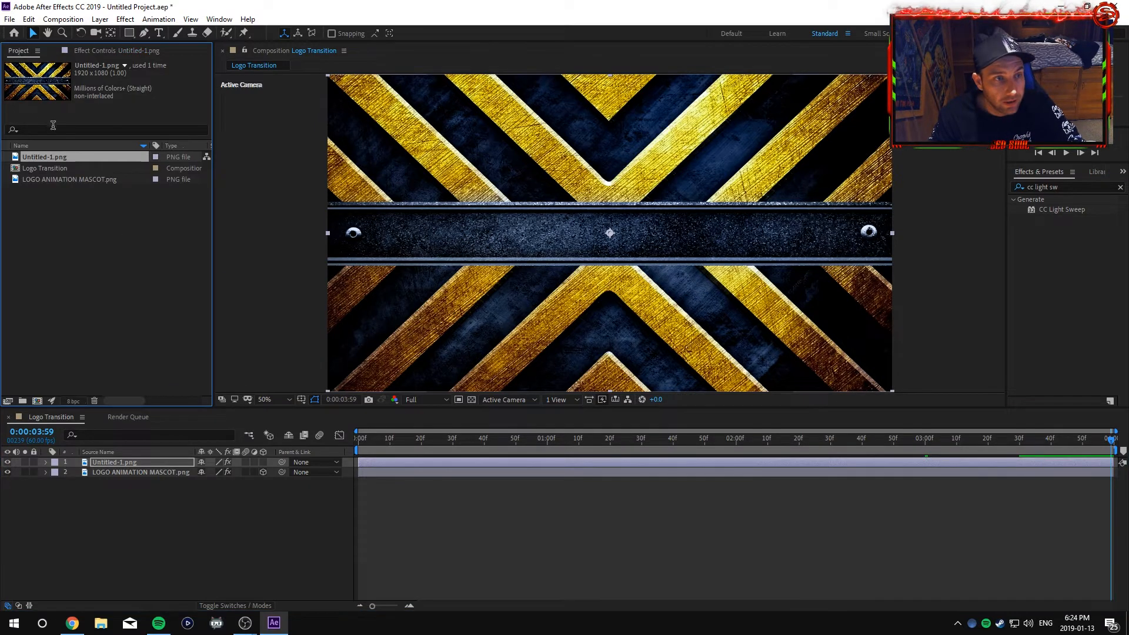
pyautogui.rightClick(46, 169)
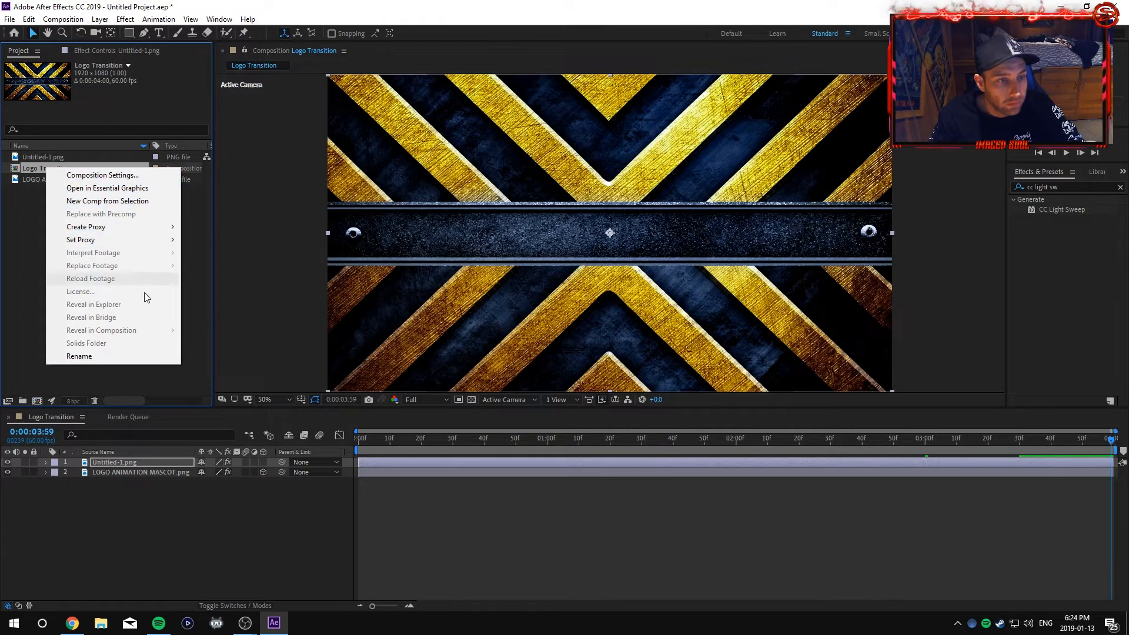
pyautogui.click(100, 174)
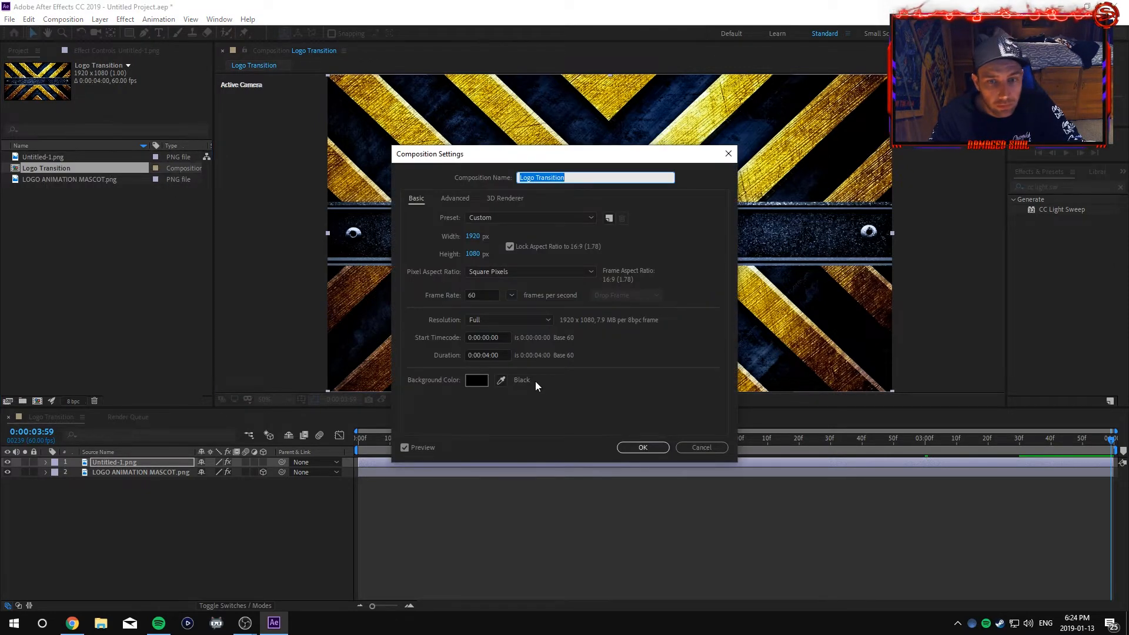
pyautogui.click(703, 446)
pyautogui.rightClick(68, 170)
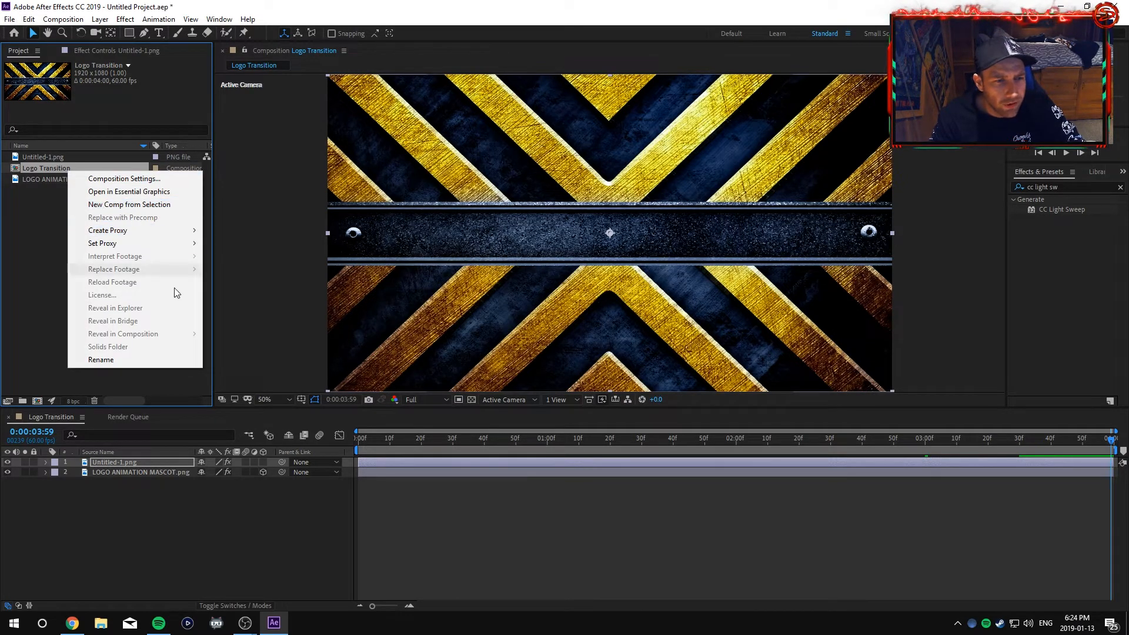
pyautogui.click(27, 288)
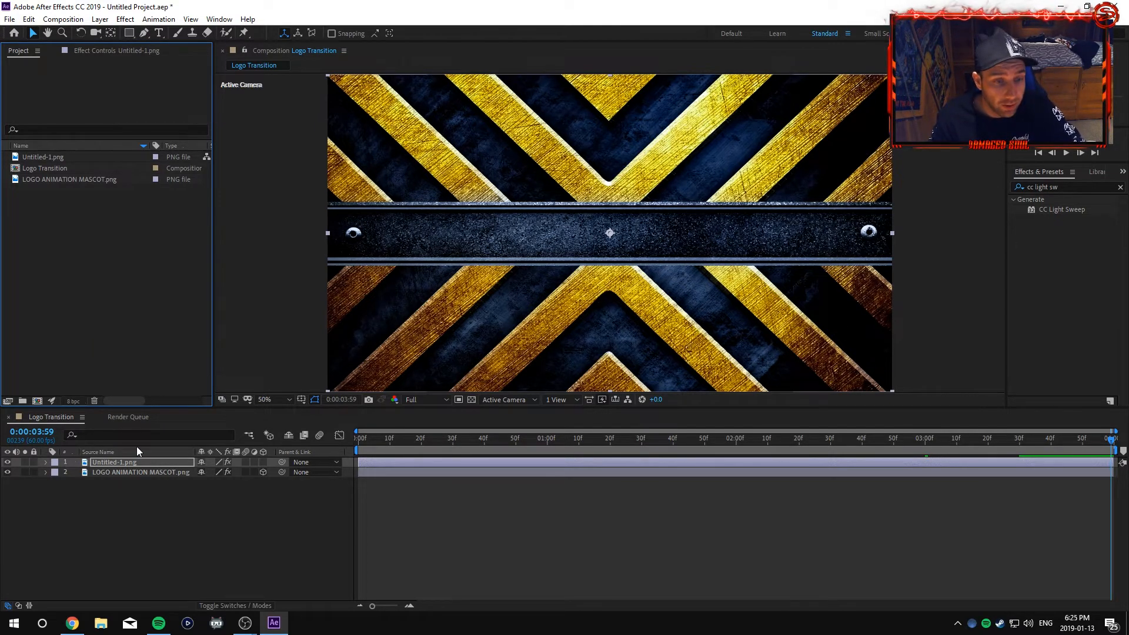
# Keyframe the CC Jaws Completion at 100% on the composition's last frame, 0:00:03:59
pyautogui.click(1110, 445)
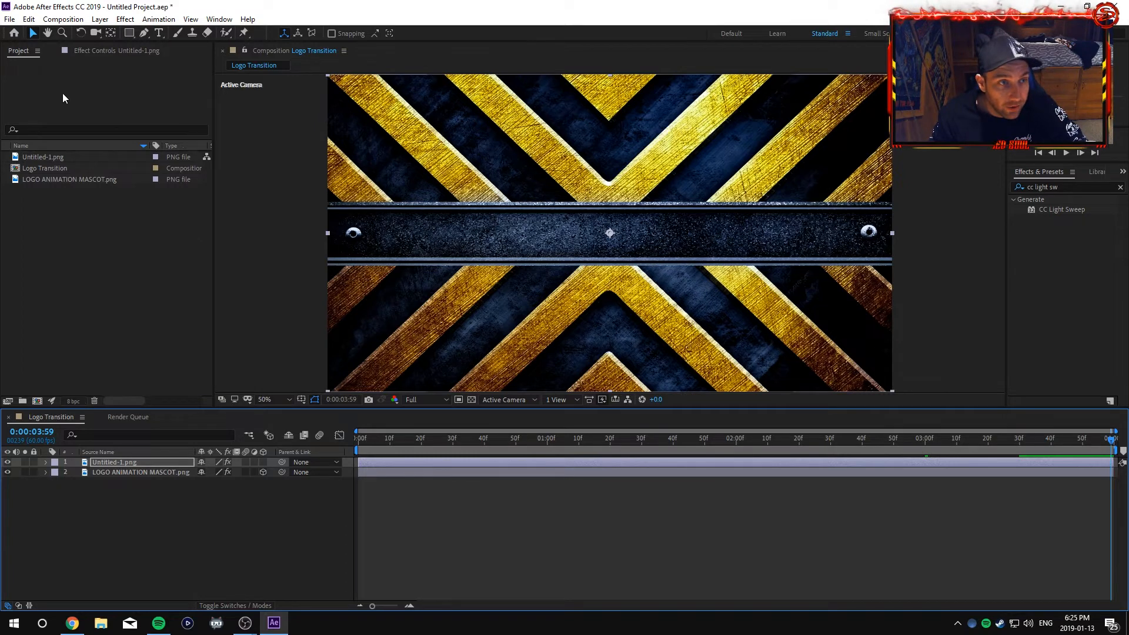
pyautogui.click(116, 52)
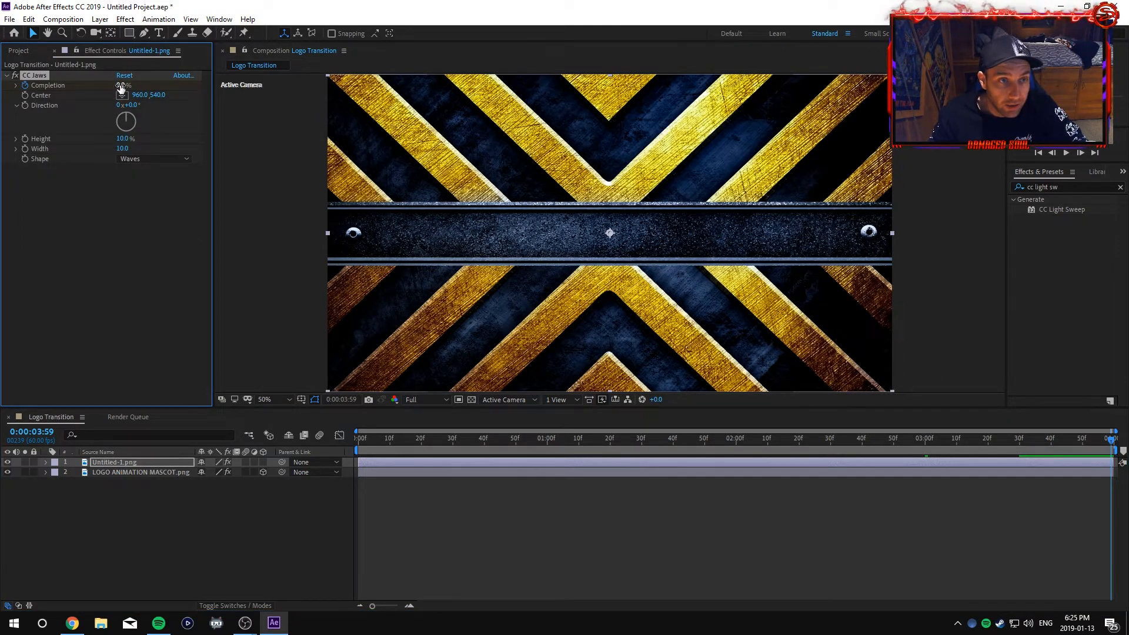
pyautogui.moveTo(120, 87); pyautogui.dragTo(241, 88)
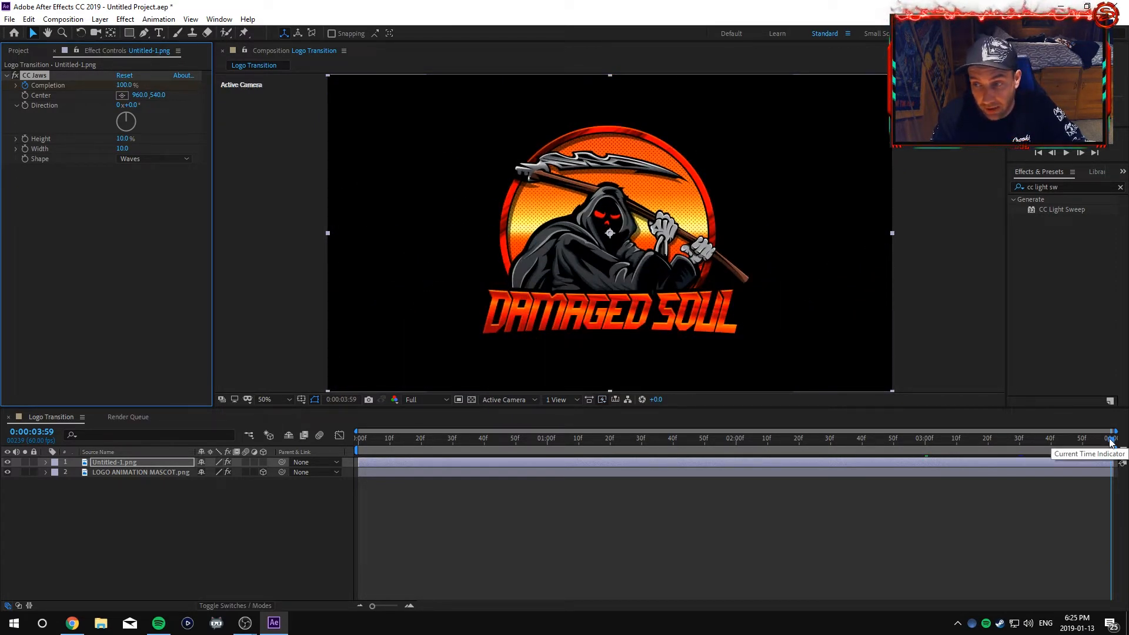
# Preview the whole logo transition, and examine the closed metal-stripe image at 0:00:03:30
pyautogui.moveTo(1110, 438); pyautogui.dragTo(896, 443)
pyautogui.press('space')
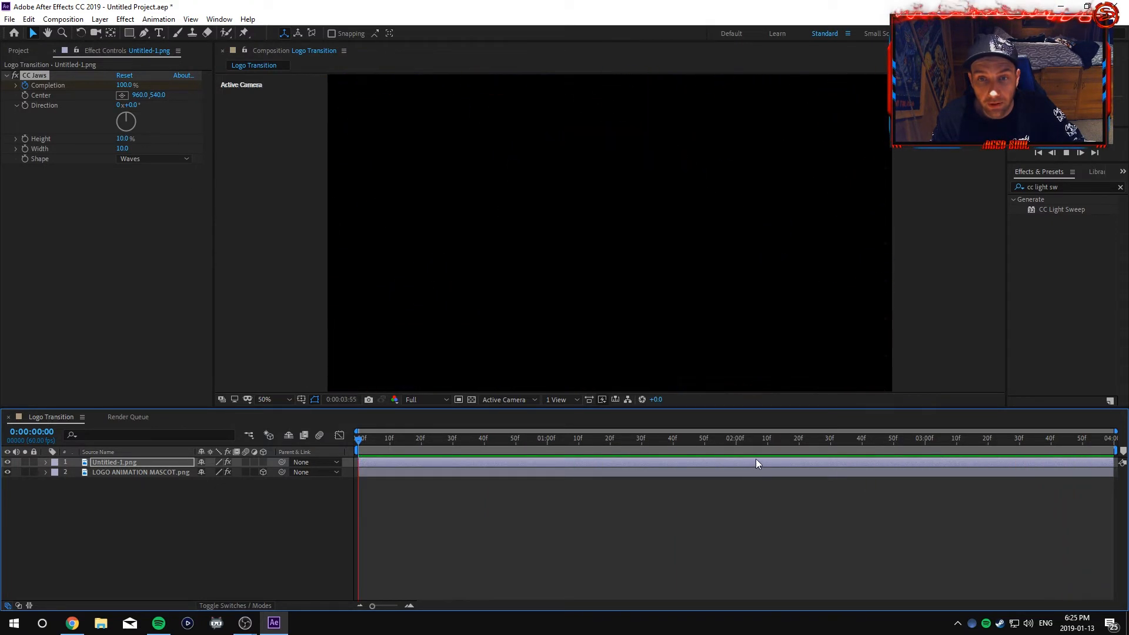
pyautogui.press('space')
pyautogui.moveTo(447, 441); pyautogui.dragTo(1021, 478)
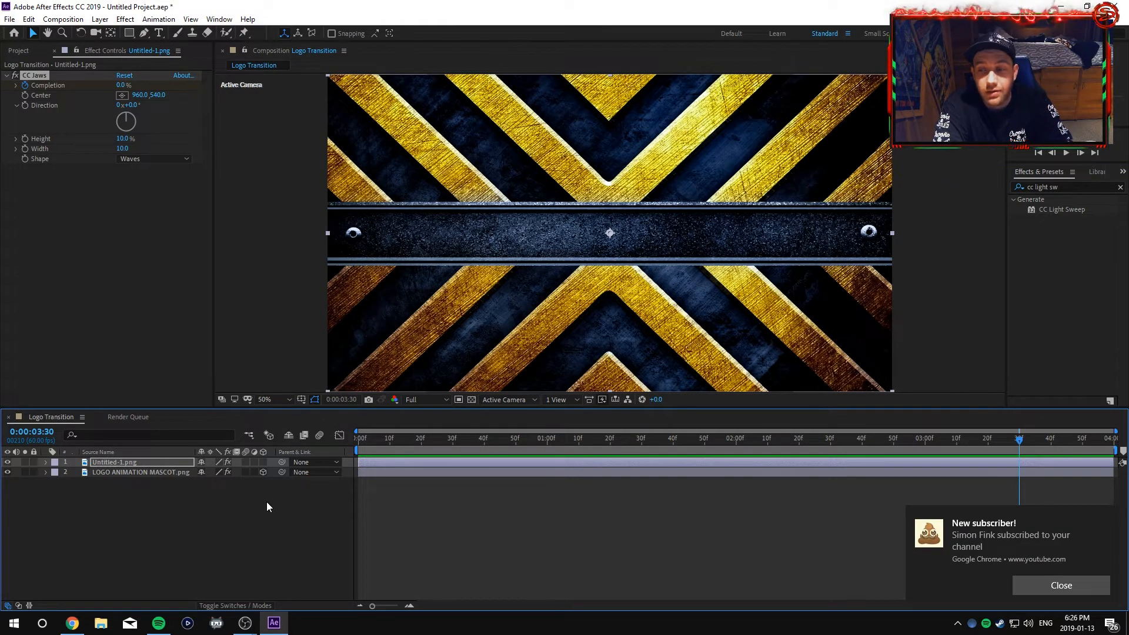
pyautogui.click(1046, 587)
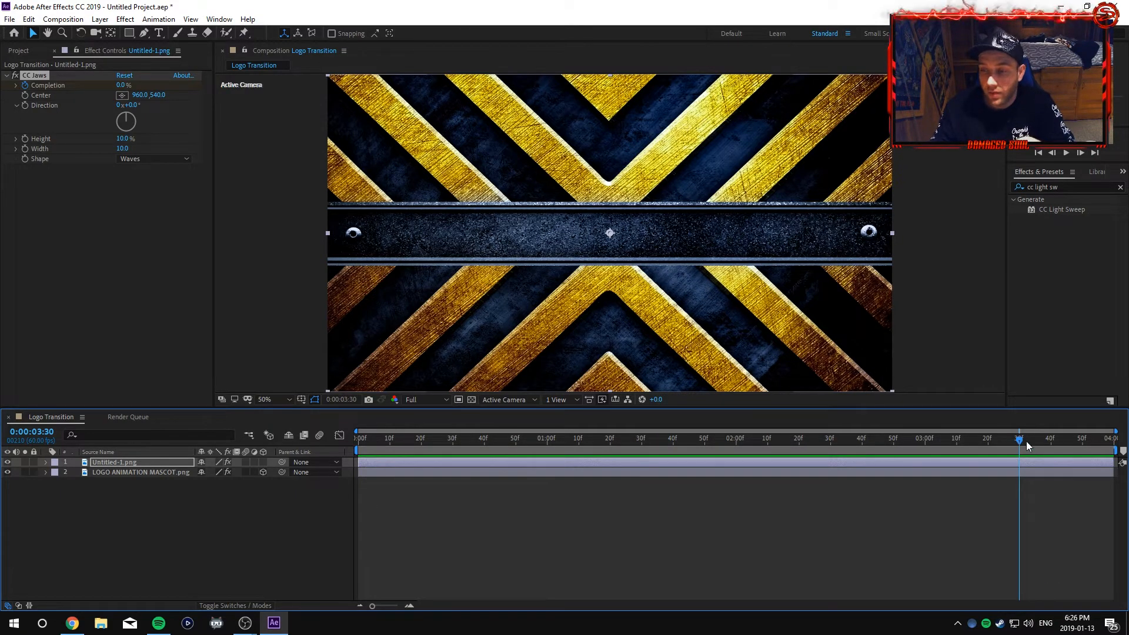
pyautogui.moveTo(1019, 441)
pyautogui.mouseDown()
pyautogui.moveTo(913, 445)
pyautogui.moveTo(1052, 449)
pyautogui.moveTo(1017, 449)
pyautogui.mouseUp()
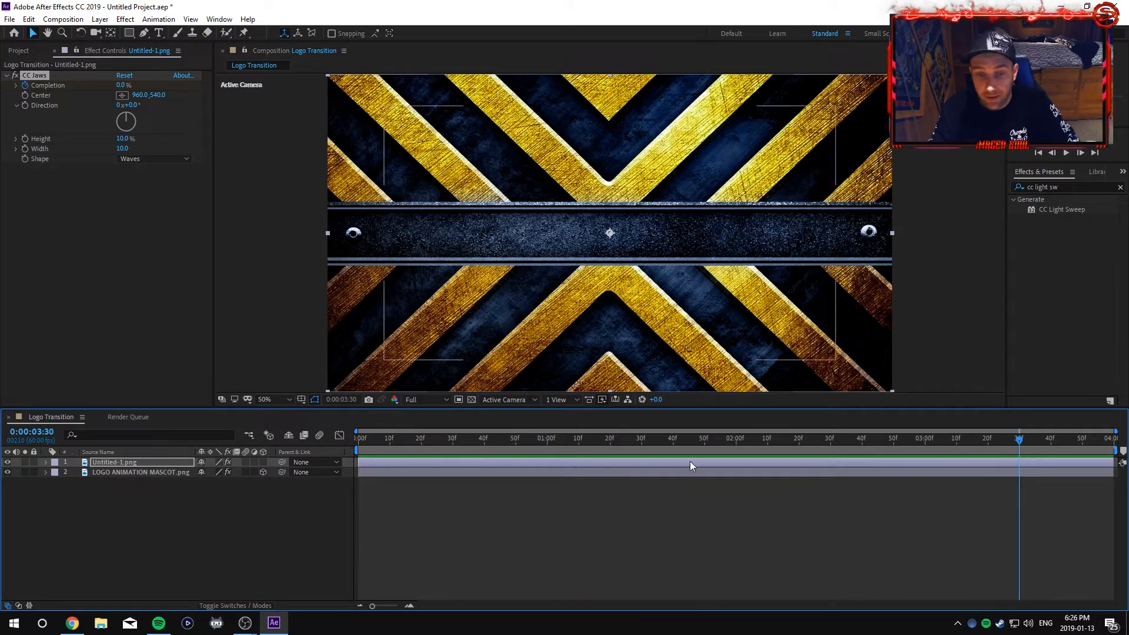
# Reveal the keyframes of the Untitled-1.png layer and place the playhead at 0:00:03:32, just after the middle Completion keyframe
pyautogui.press('u')
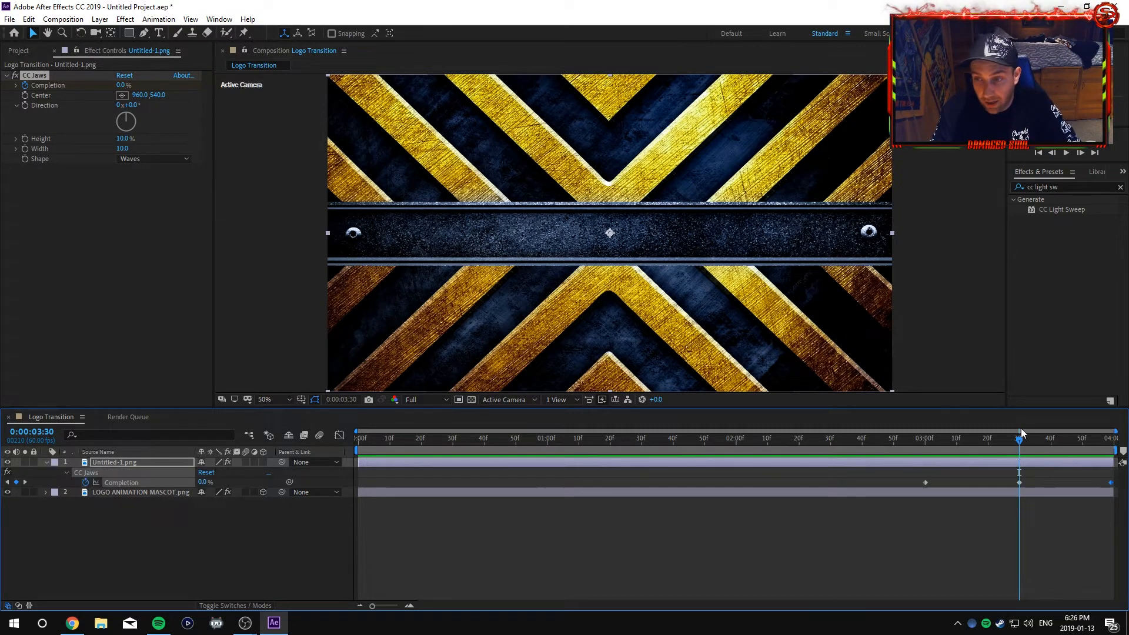
pyautogui.moveTo(1020, 448); pyautogui.dragTo(926, 448)
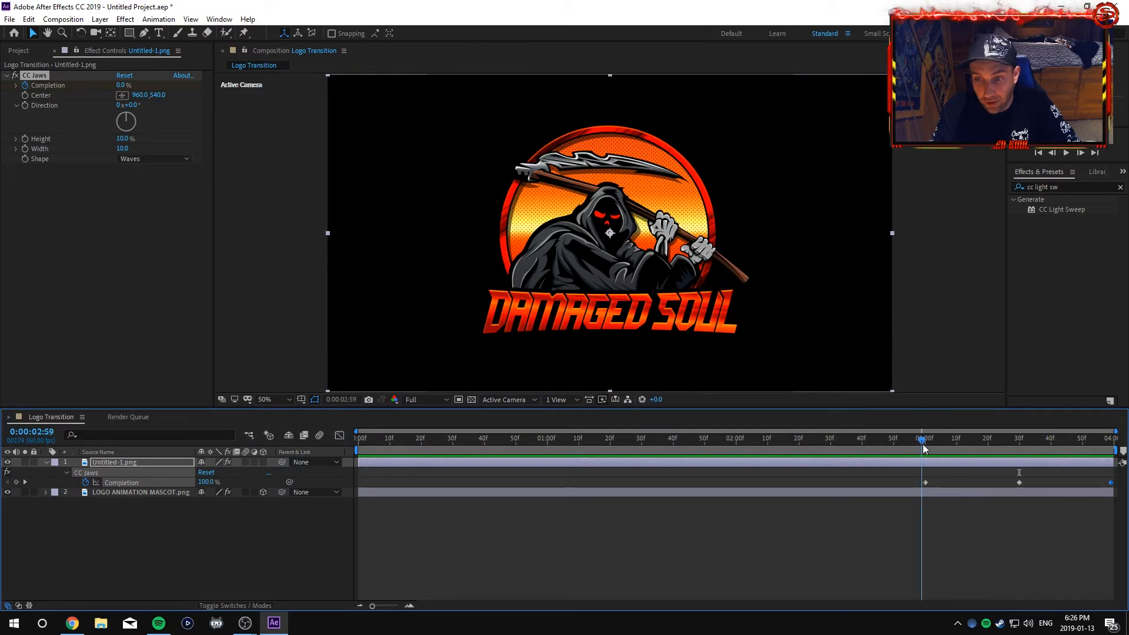
pyautogui.click(925, 482)
pyautogui.moveTo(926, 440); pyautogui.dragTo(1026, 448)
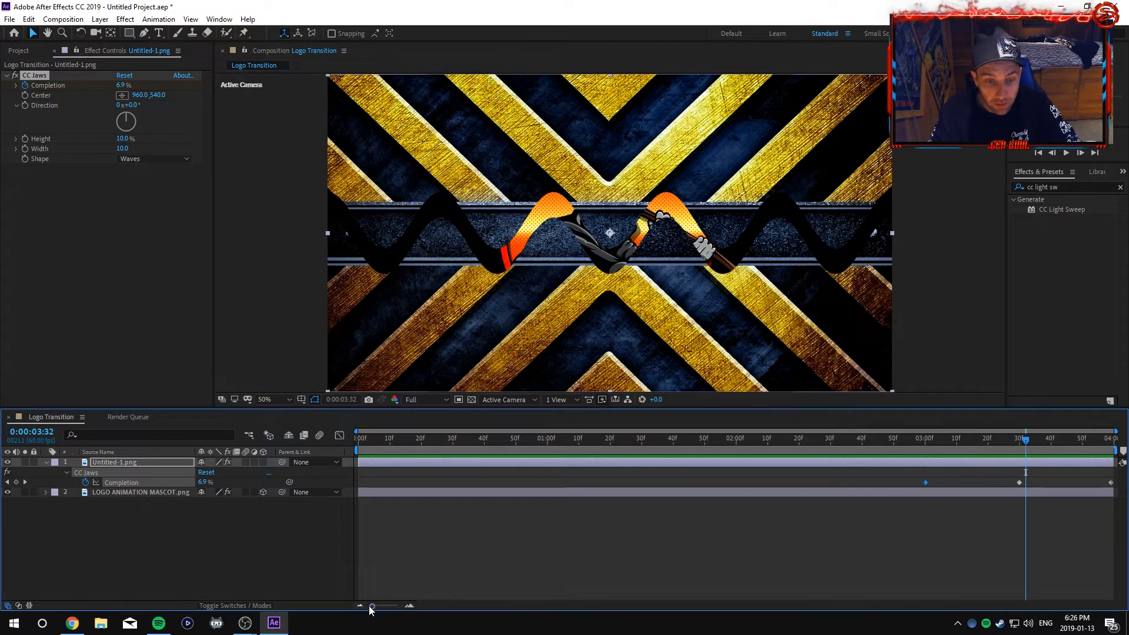
# Try a CC Jaws Completion keyframe of 100% at 0:00:03:32
pyautogui.moveTo(372, 606); pyautogui.dragTo(397, 606)
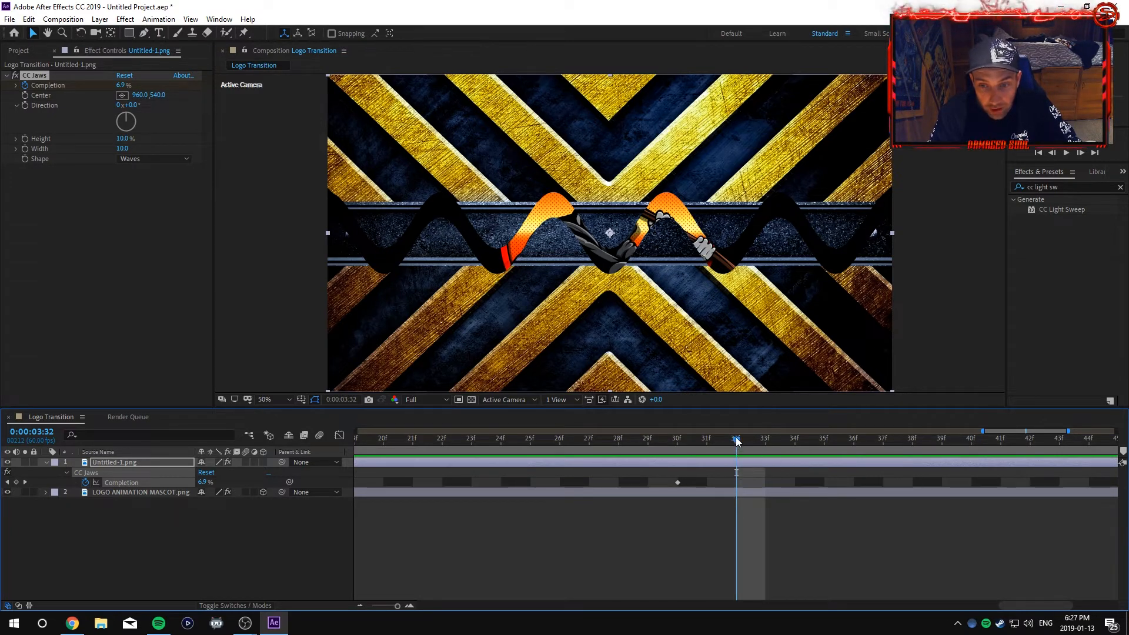
pyautogui.moveTo(736, 441)
pyautogui.mouseDown()
pyautogui.moveTo(680, 448)
pyautogui.moveTo(734, 442)
pyautogui.mouseUp()
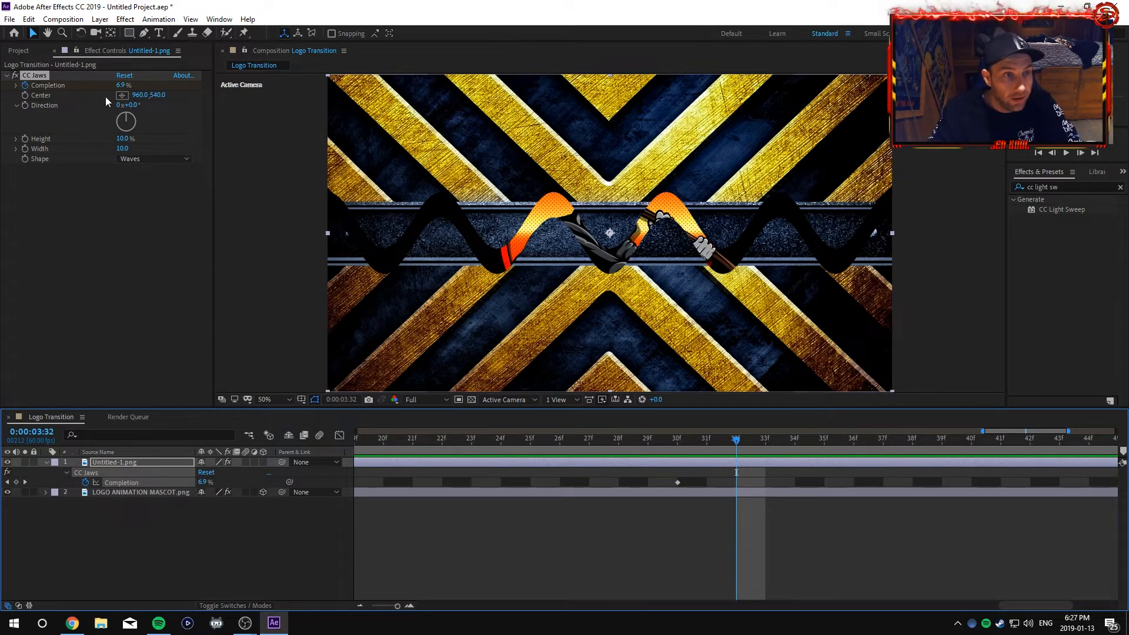
pyautogui.click(121, 86)
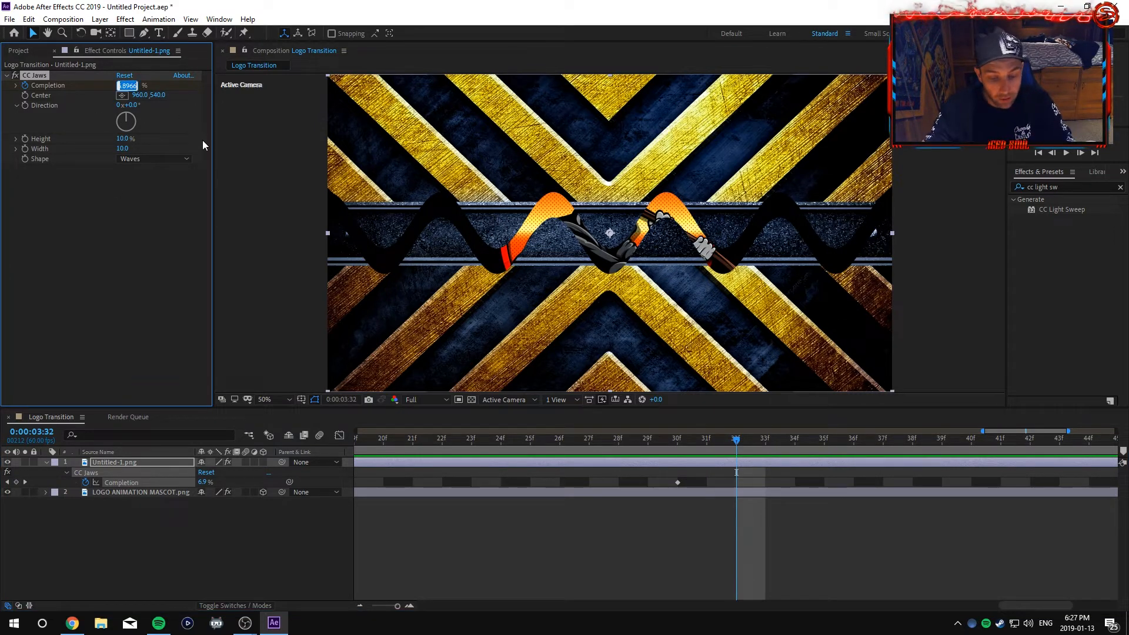
pyautogui.write('100')
pyautogui.press('Return')
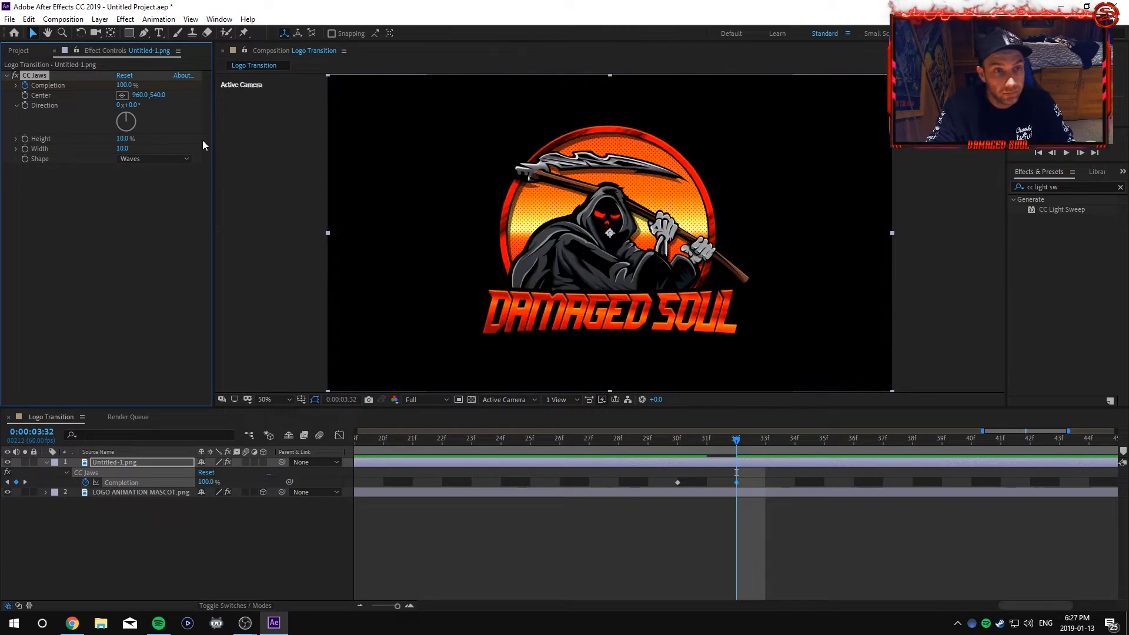
# Preview the abrupt opening of the jaws, and undo the Completion keyframe added at 0:00:03:32
pyautogui.press('space')
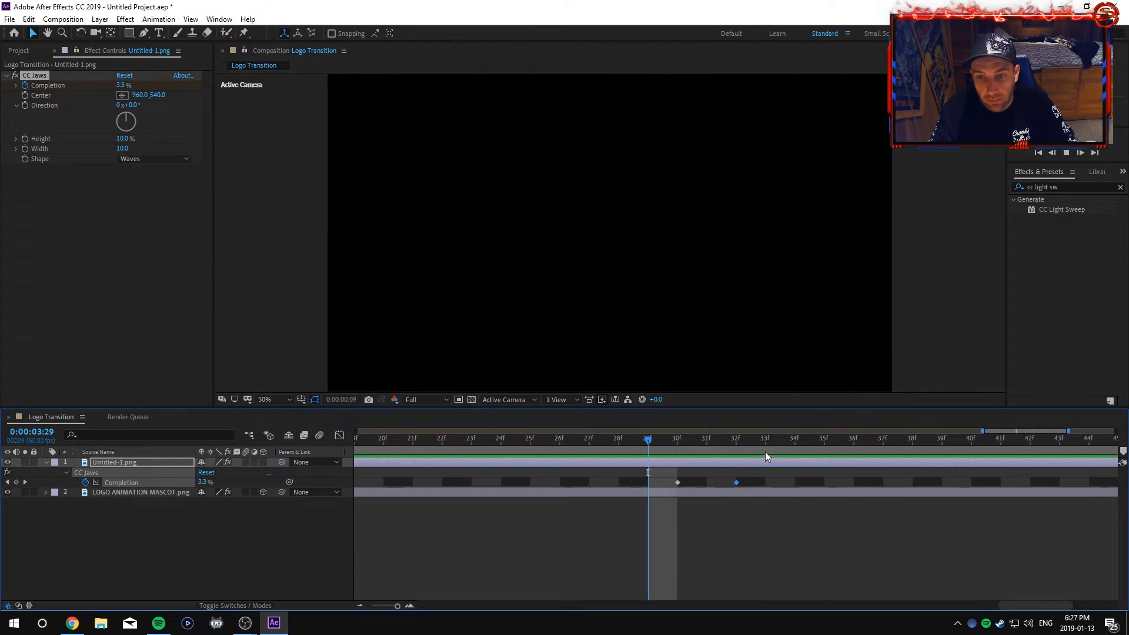
pyautogui.press('space')
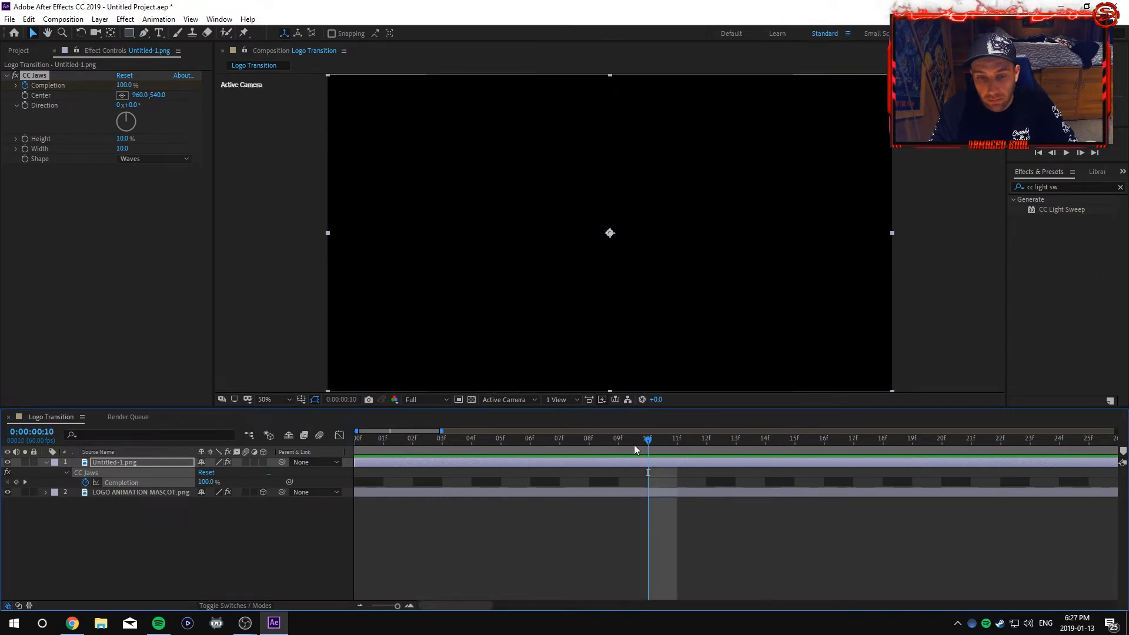
pyautogui.press('space')
pyautogui.moveTo(397, 609); pyautogui.dragTo(349, 607)
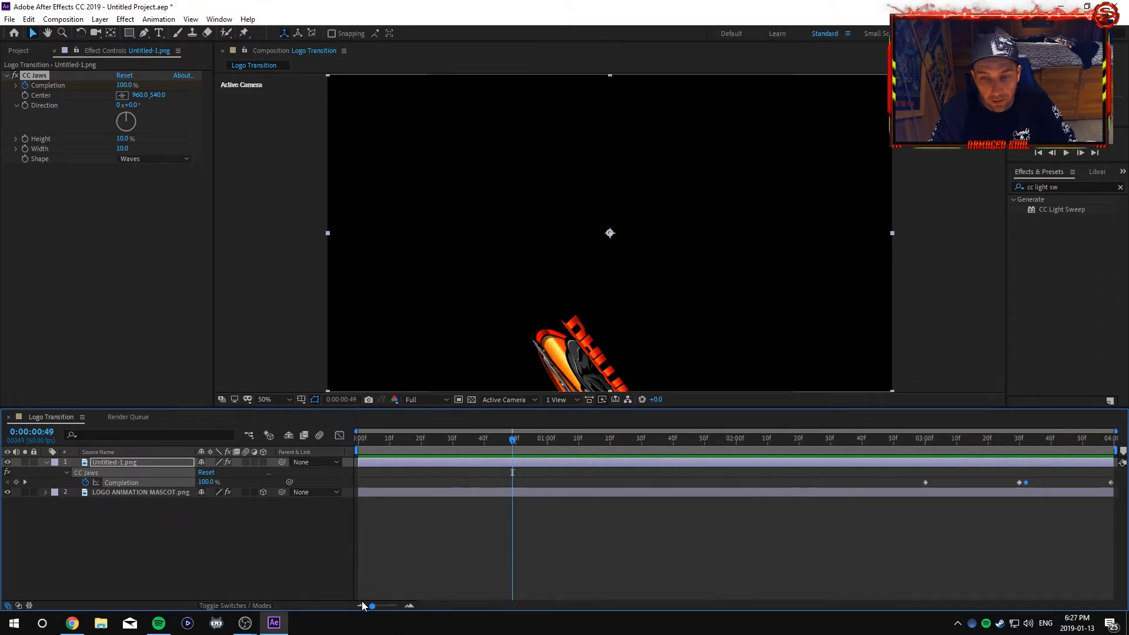
pyautogui.moveTo(987, 436)
pyautogui.mouseDown()
pyautogui.moveTo(987, 447)
pyautogui.moveTo(1115, 459)
pyautogui.moveTo(1038, 456)
pyautogui.moveTo(1111, 456)
pyautogui.moveTo(1013, 448)
pyautogui.moveTo(1022, 441)
pyautogui.mouseUp()
pyautogui.hotkey('ctrl', 'z')
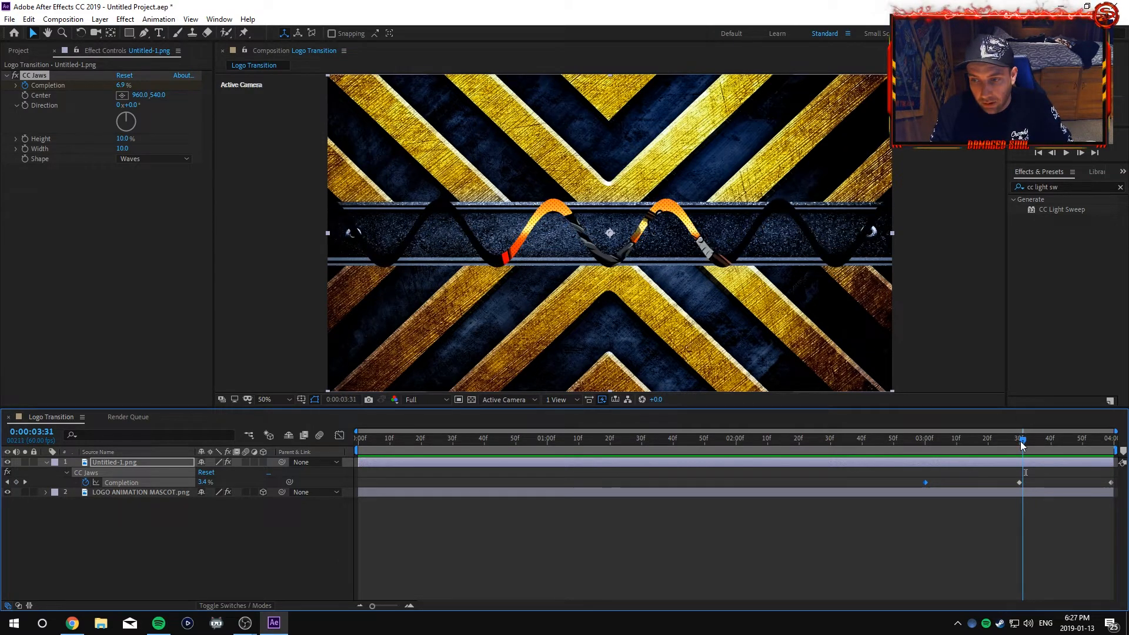
# Add a CC Jaws Completion keyframe at 0:00:03:32 and set its value to 0%
pyautogui.moveTo(372, 606); pyautogui.dragTo(397, 605)
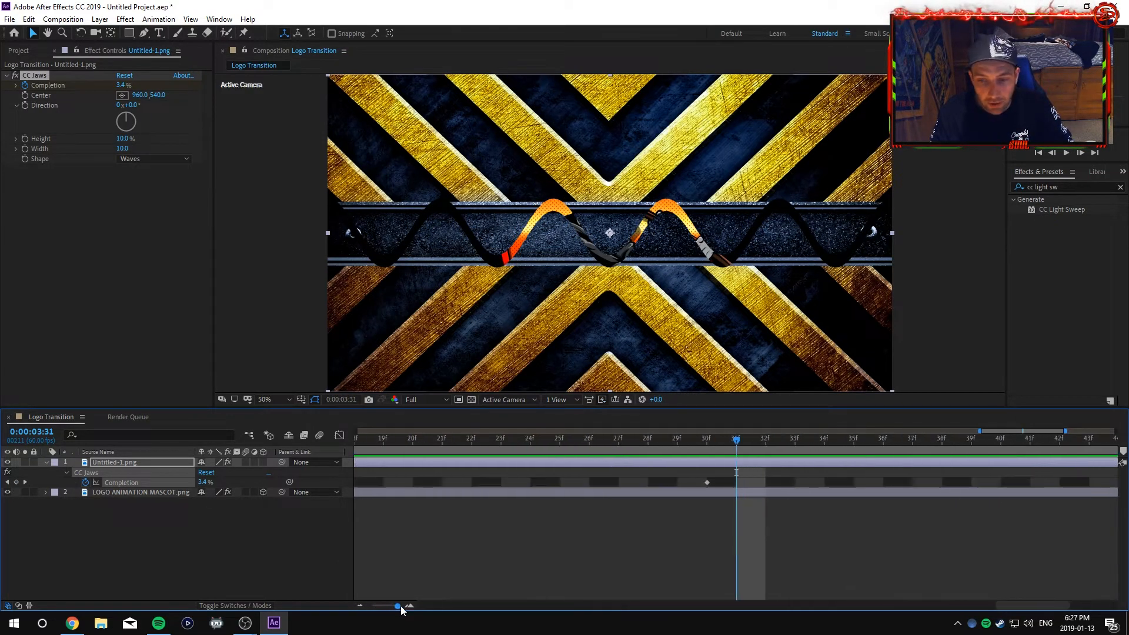
pyautogui.moveTo(736, 441); pyautogui.dragTo(776, 448)
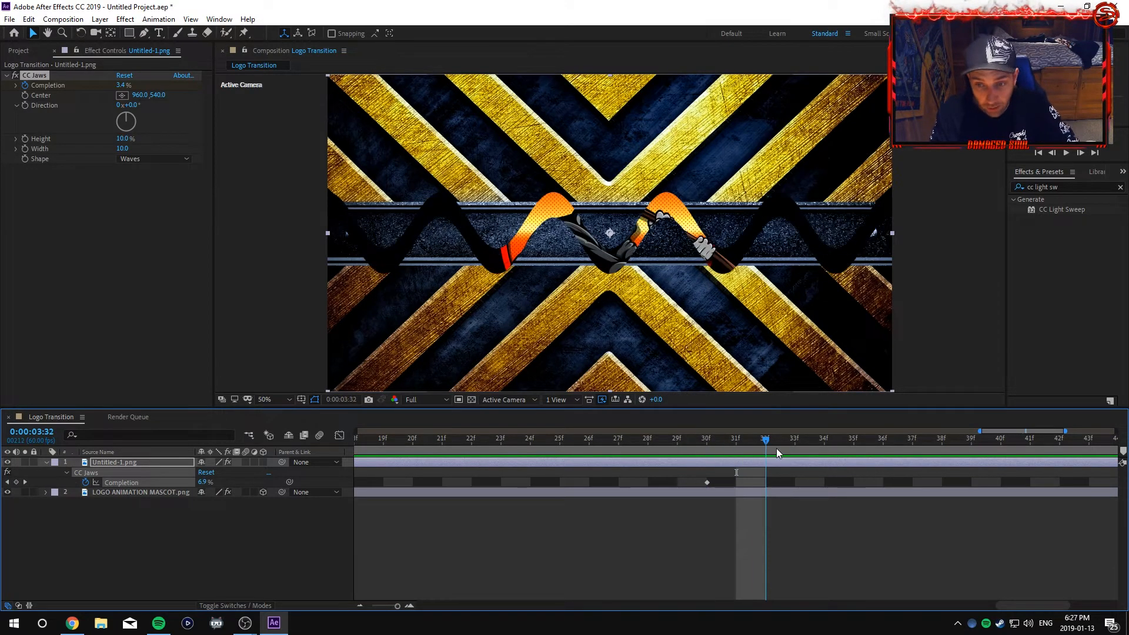
pyautogui.click(17, 482)
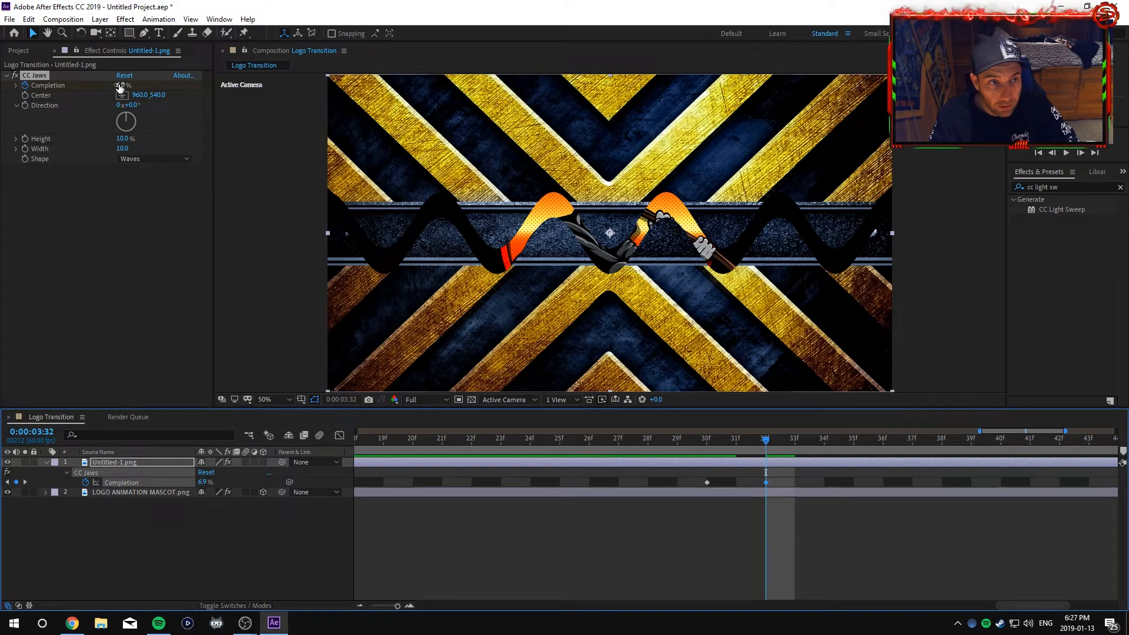
pyautogui.moveTo(122, 85)
pyautogui.mouseDown()
pyautogui.moveTo(172, 85)
pyautogui.moveTo(101, 86)
pyautogui.mouseUp()
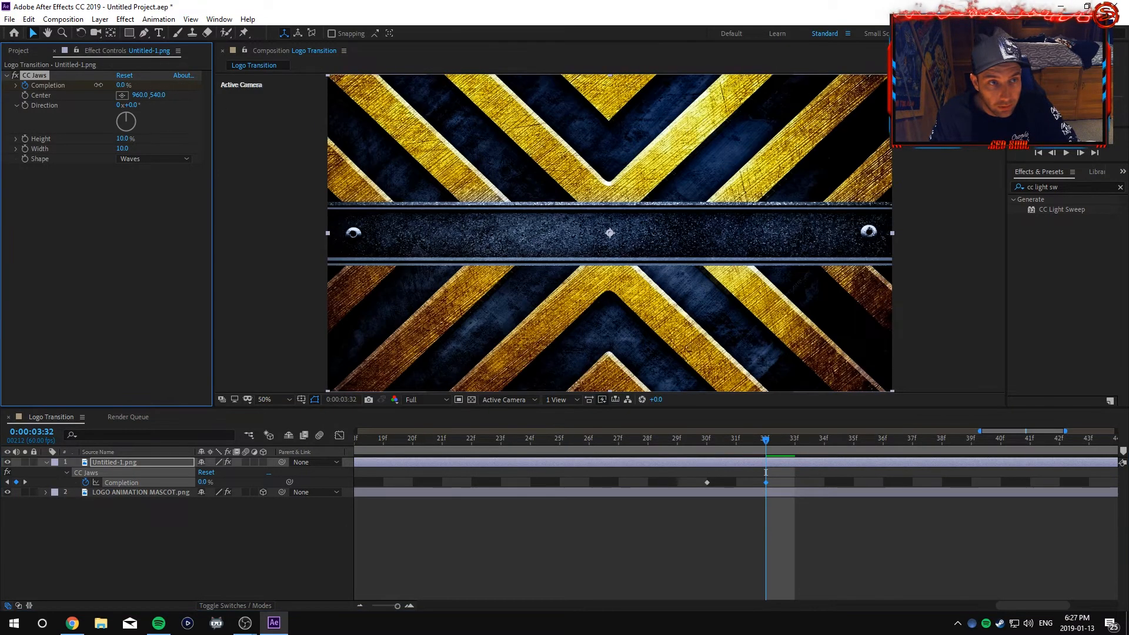
# Add an Opacity keyframe of 100% at 0:00:03:30 to the LOGO ANIMATION MASCOT.png layer
pyautogui.moveTo(765, 440); pyautogui.dragTo(766, 463)
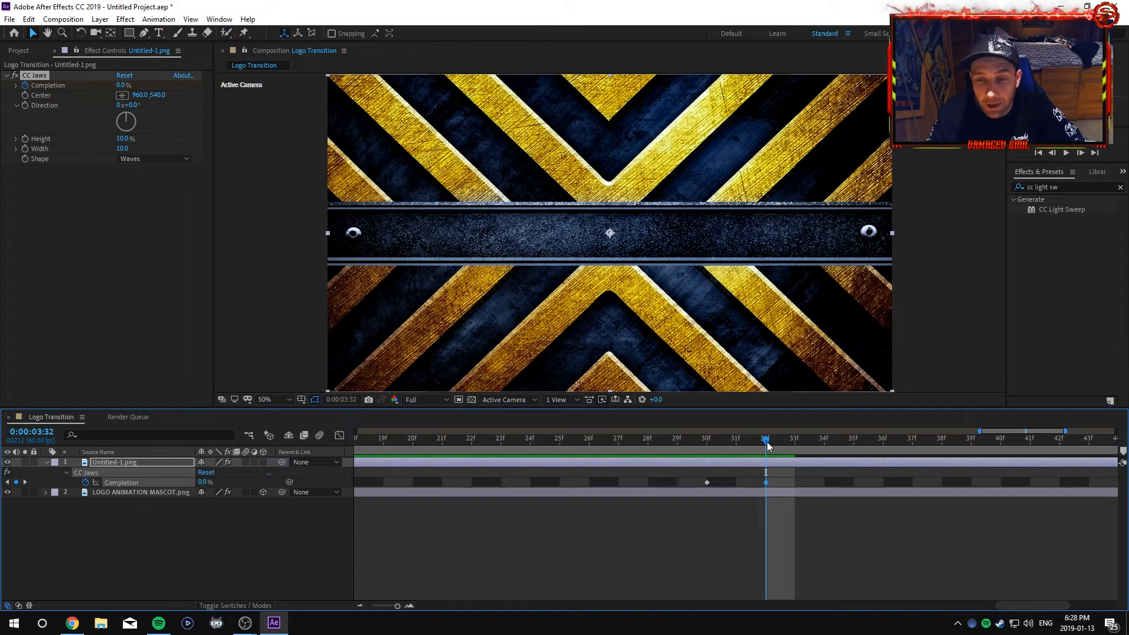
pyautogui.moveTo(767, 446); pyautogui.dragTo(708, 440)
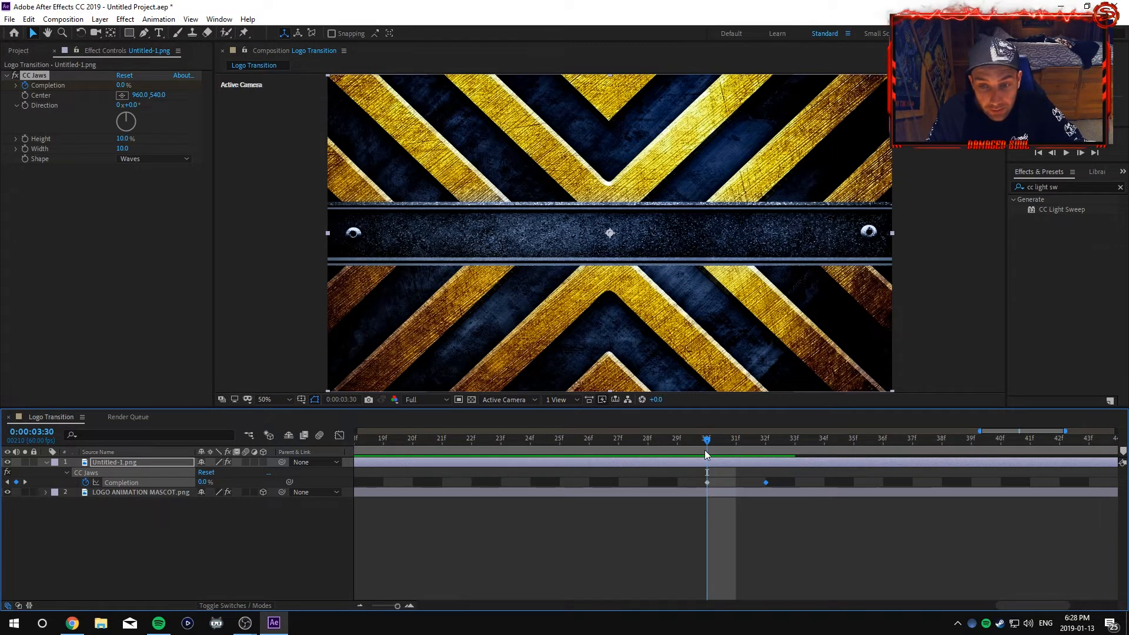
pyautogui.click(45, 490)
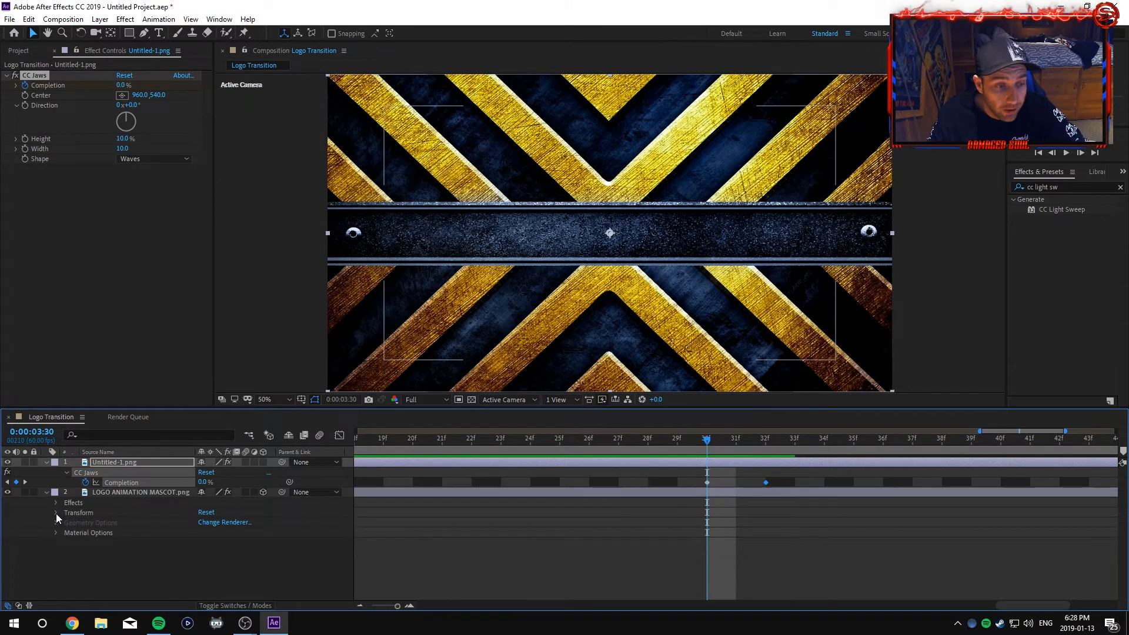
pyautogui.click(55, 514)
pyautogui.scroll(-1, 131, 553)
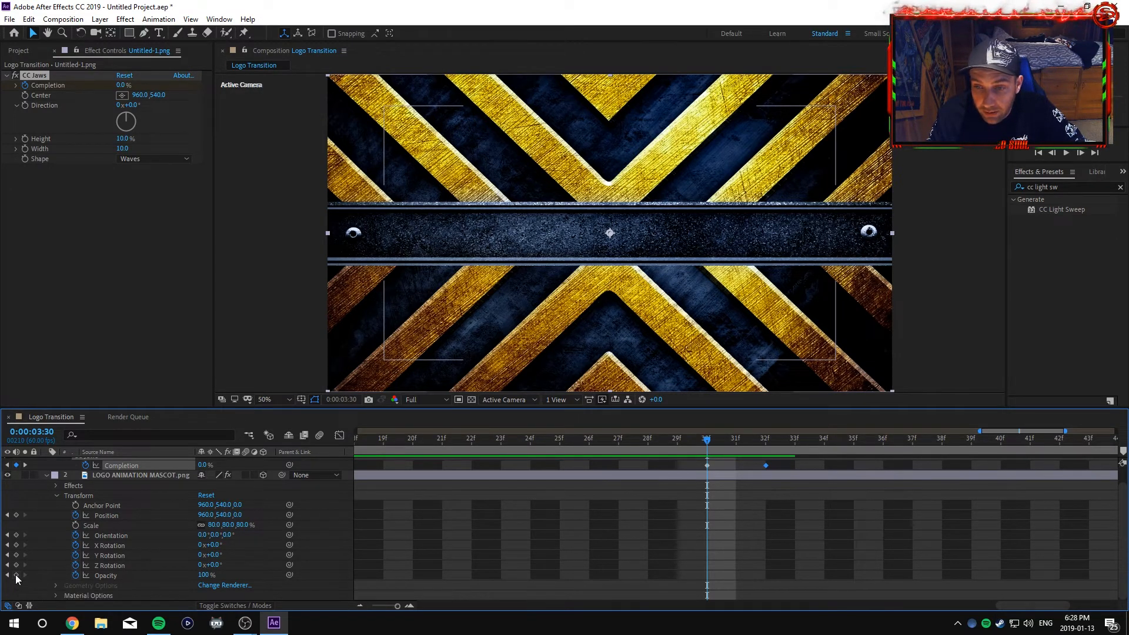
pyautogui.moveTo(397, 606)
pyautogui.mouseDown()
pyautogui.moveTo(370, 606)
pyautogui.moveTo(405, 608)
pyautogui.mouseUp()
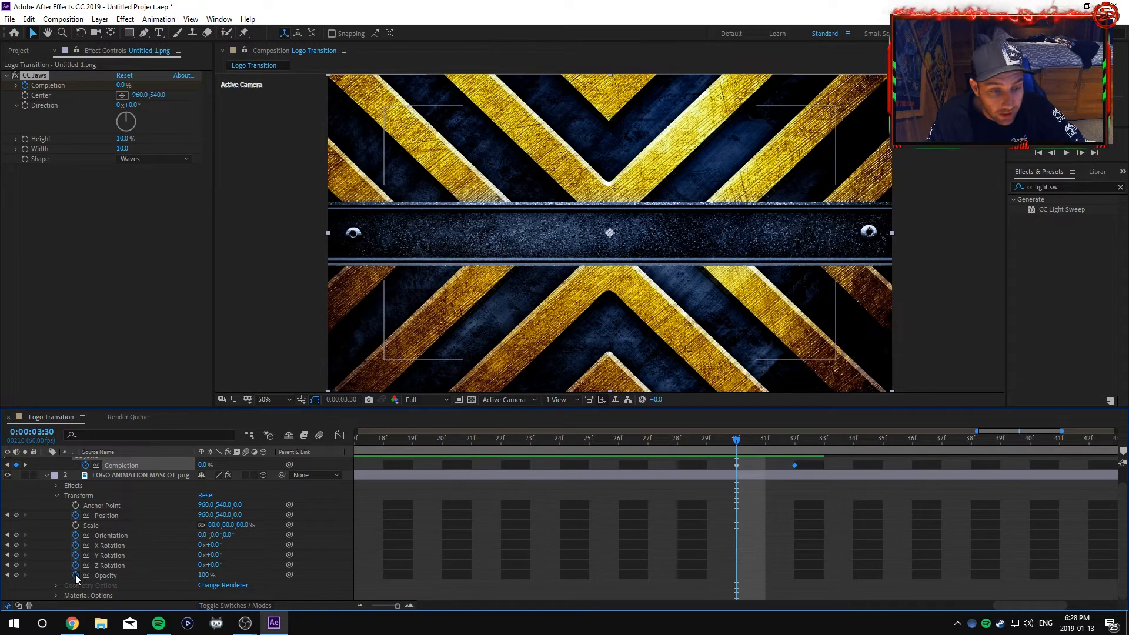
pyautogui.click(16, 574)
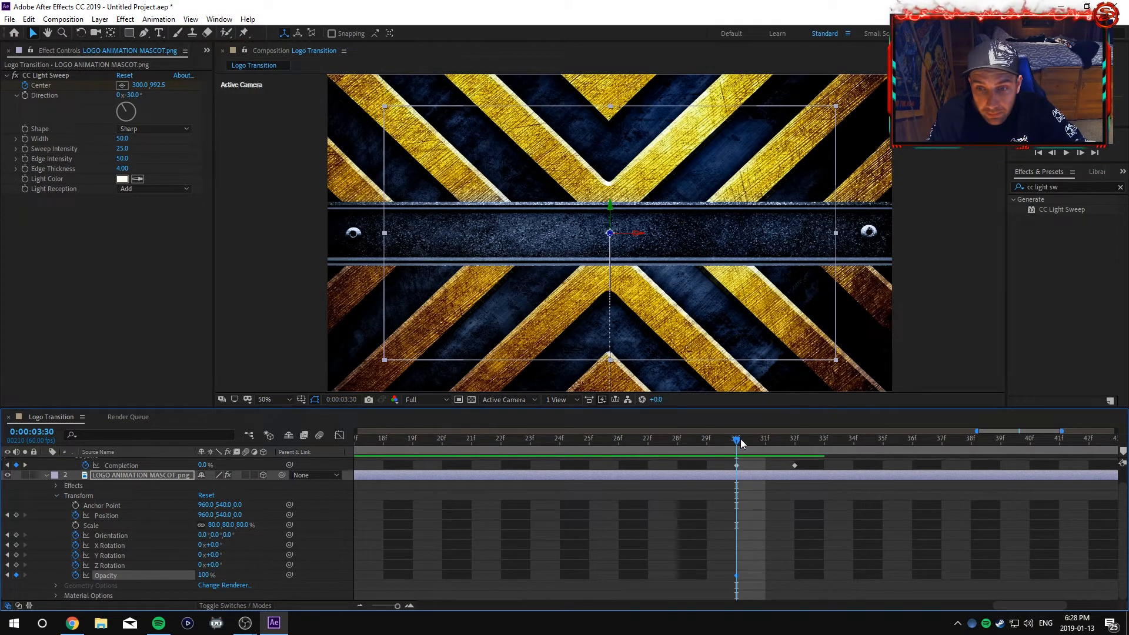
# Set the logo layer's Opacity to 0% one frame further on, at 0:00:03:31
pyautogui.click(764, 439)
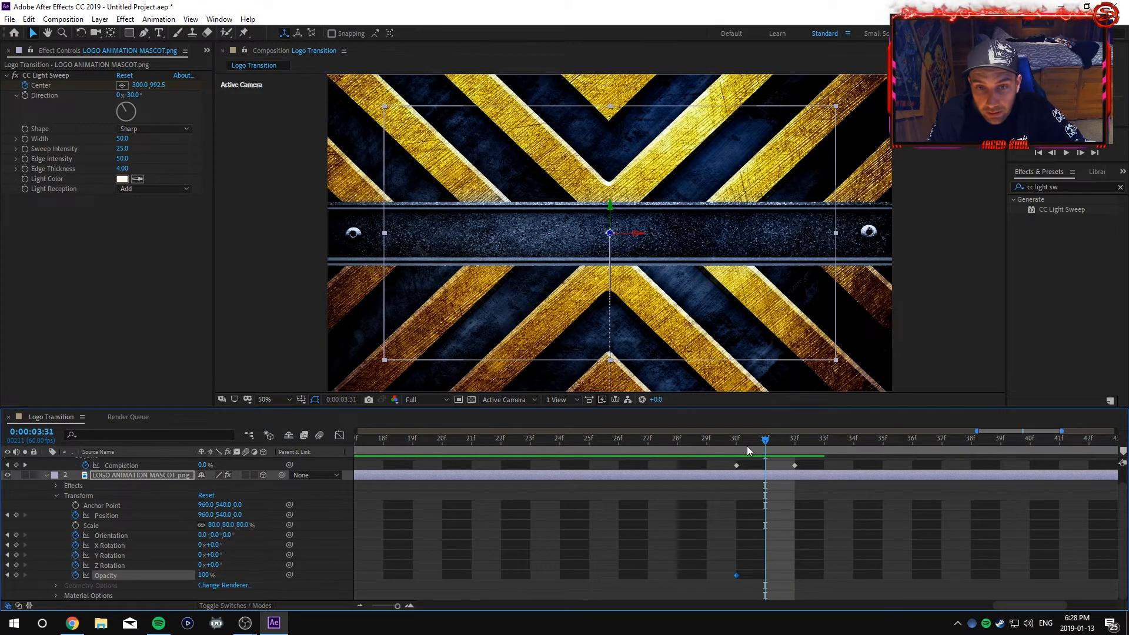
pyautogui.click(249, 239)
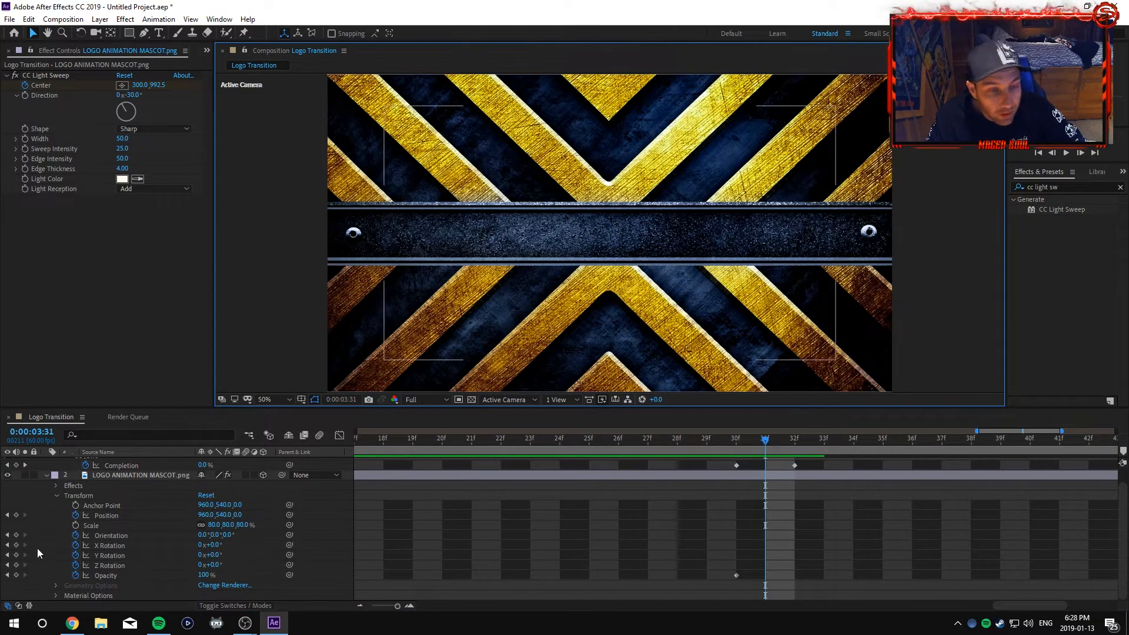
pyautogui.moveTo(205, 576); pyautogui.dragTo(191, 575)
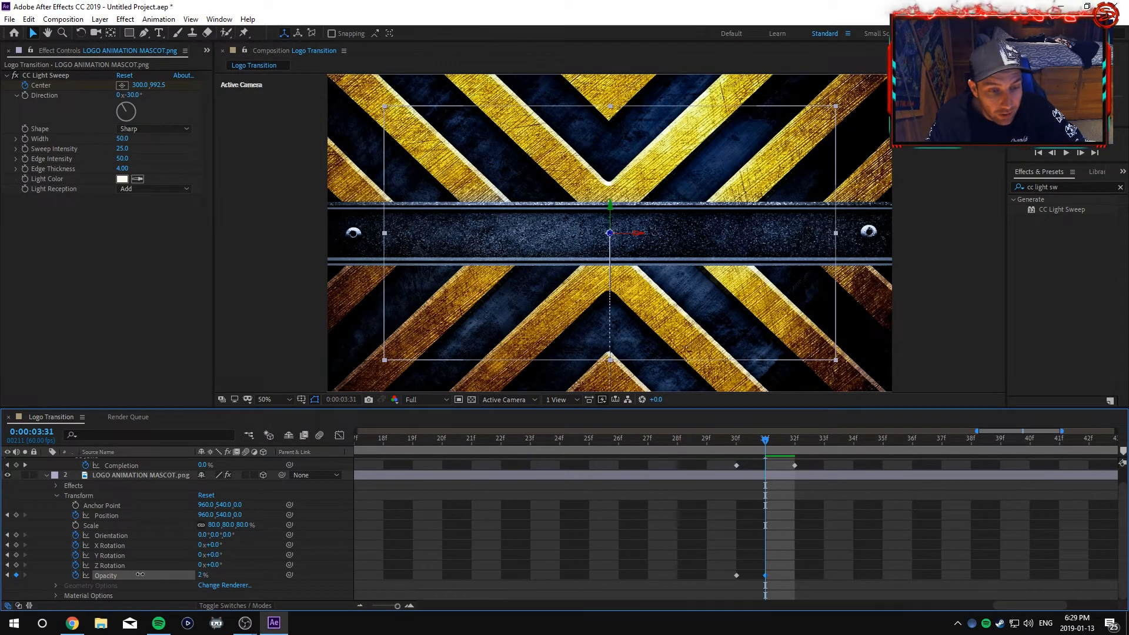
# Turn on the transparency grid and scrub through the jaws closing and reopening to check that the logo is hidden behind them
pyautogui.click(745, 439)
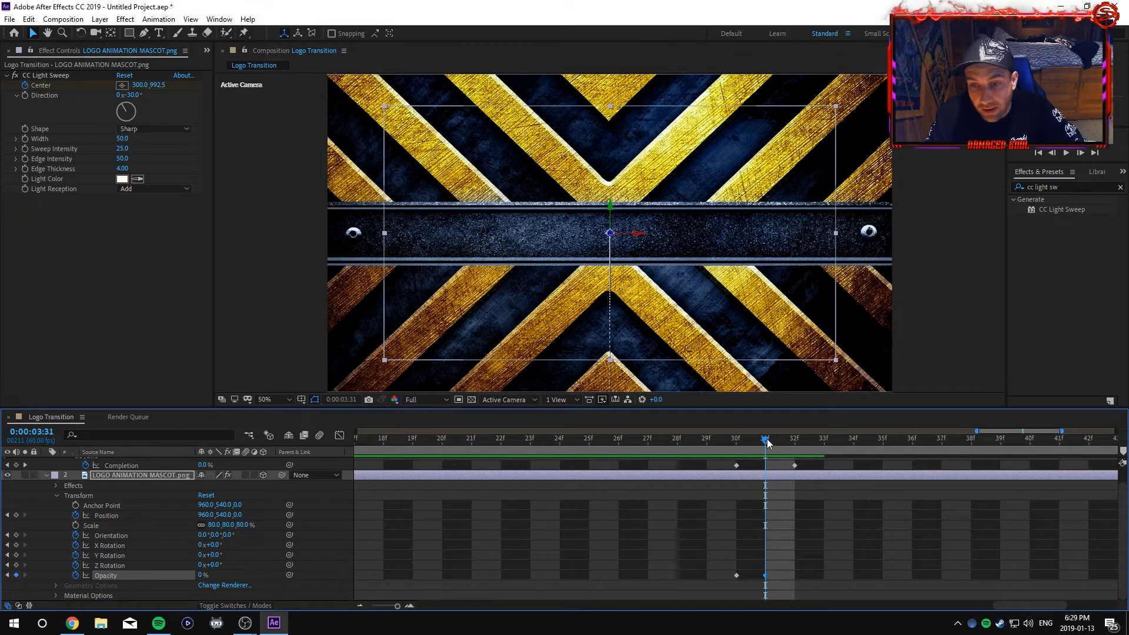
pyautogui.moveTo(745, 443); pyautogui.dragTo(1004, 464)
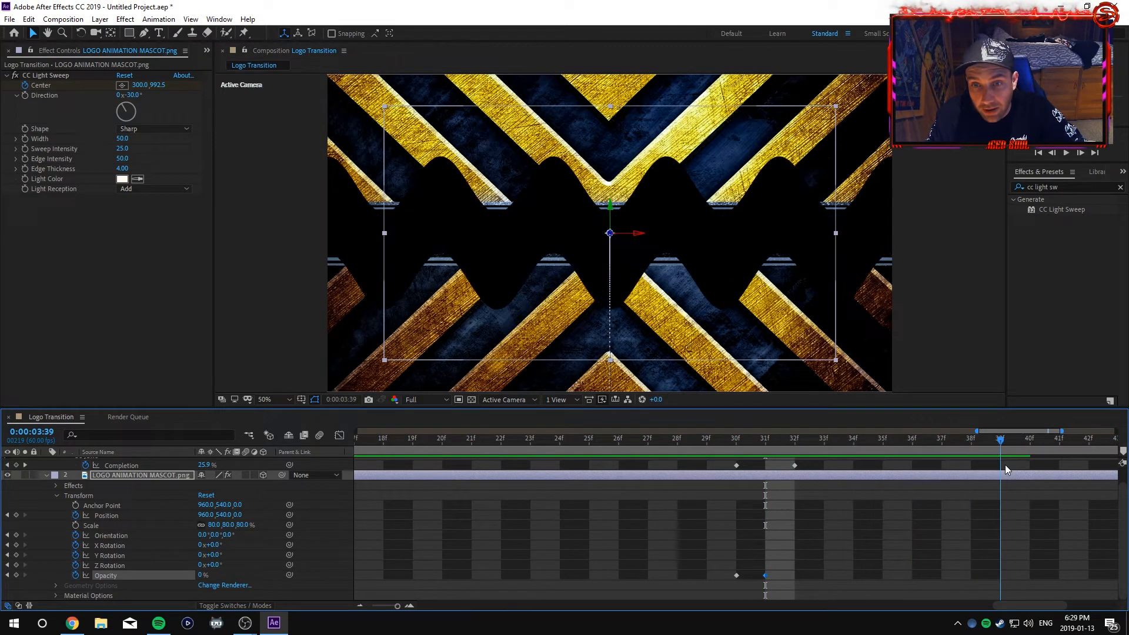
pyautogui.click(472, 399)
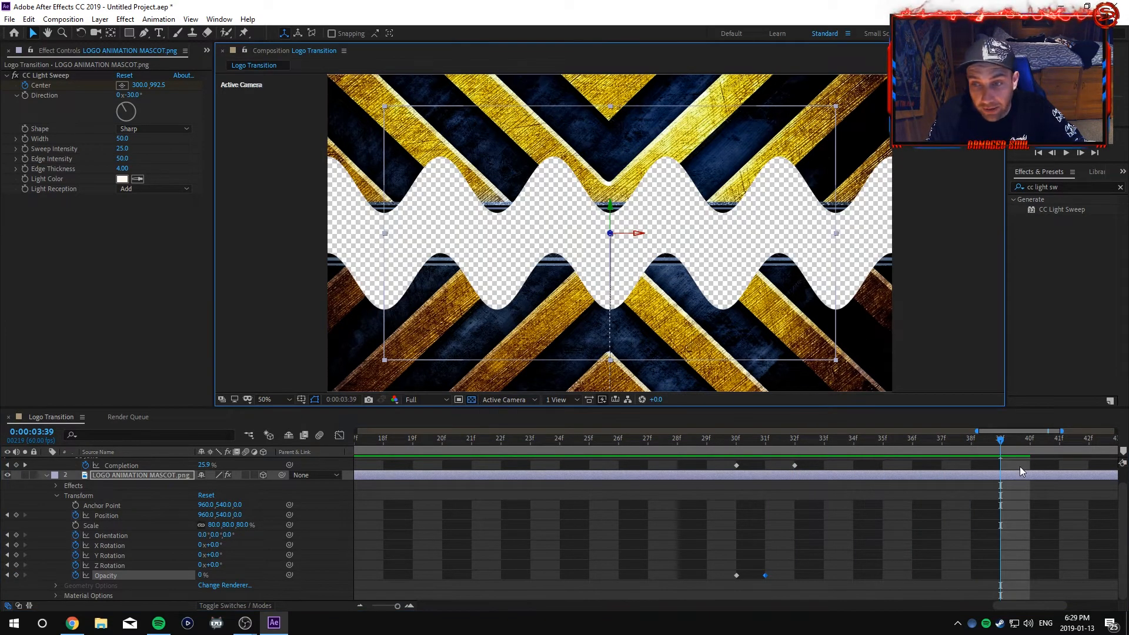
pyautogui.moveTo(1003, 440); pyautogui.dragTo(871, 444)
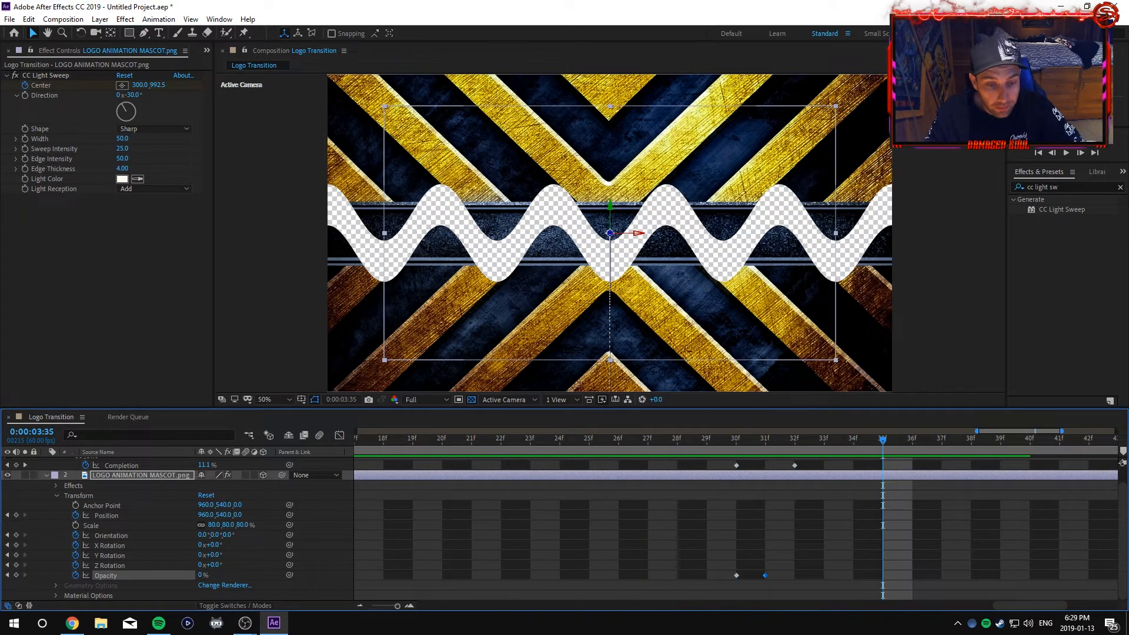
pyautogui.moveTo(398, 606); pyautogui.dragTo(371, 602)
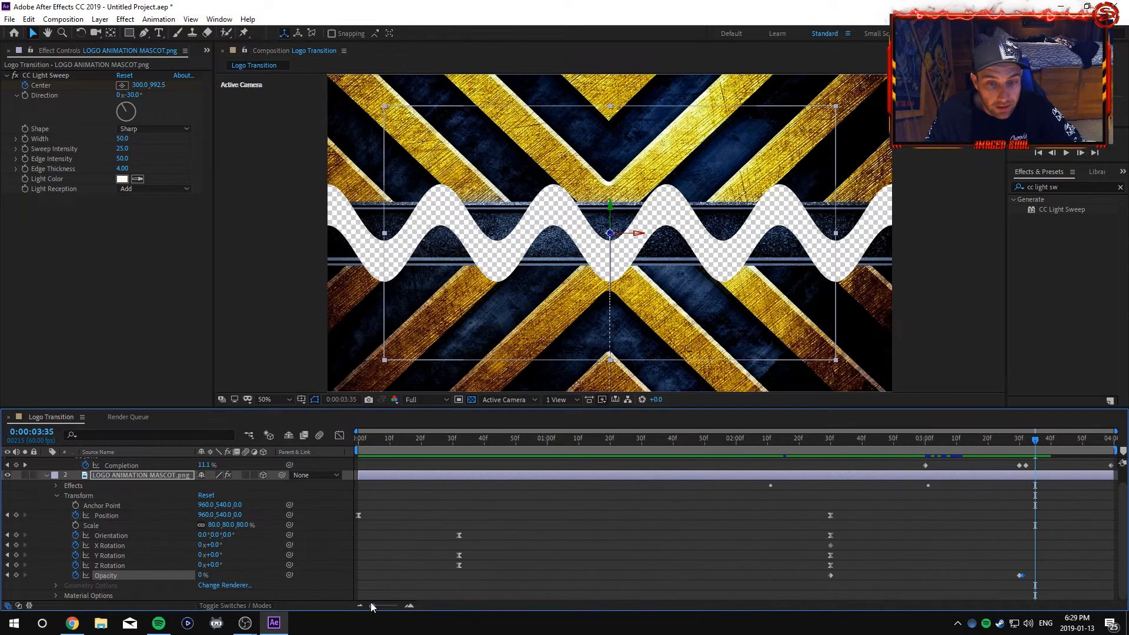
pyautogui.moveTo(1035, 438); pyautogui.dragTo(987, 464)
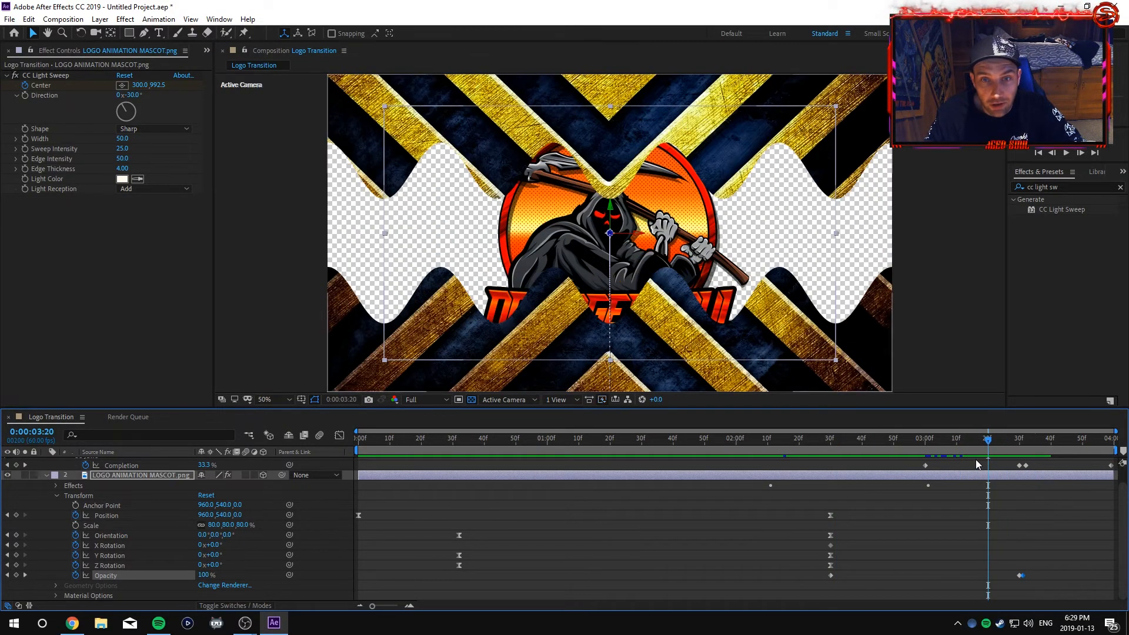
# Change the CC Jaws shape on the Untitled-1.png layer to RoboJaw
pyautogui.click(177, 130)
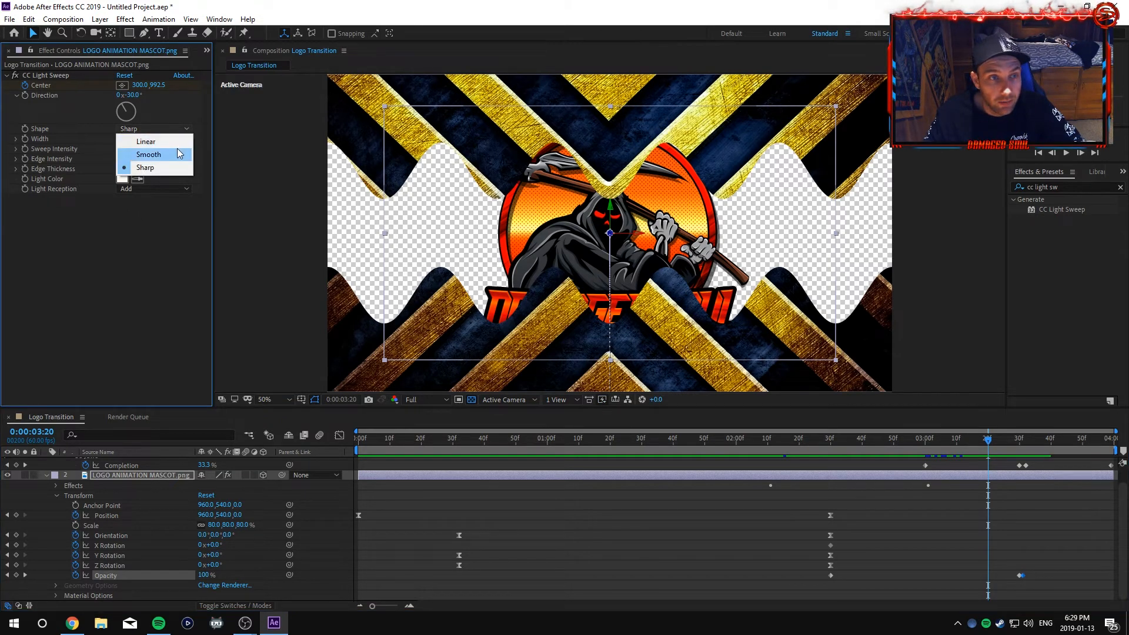
pyautogui.click(194, 125)
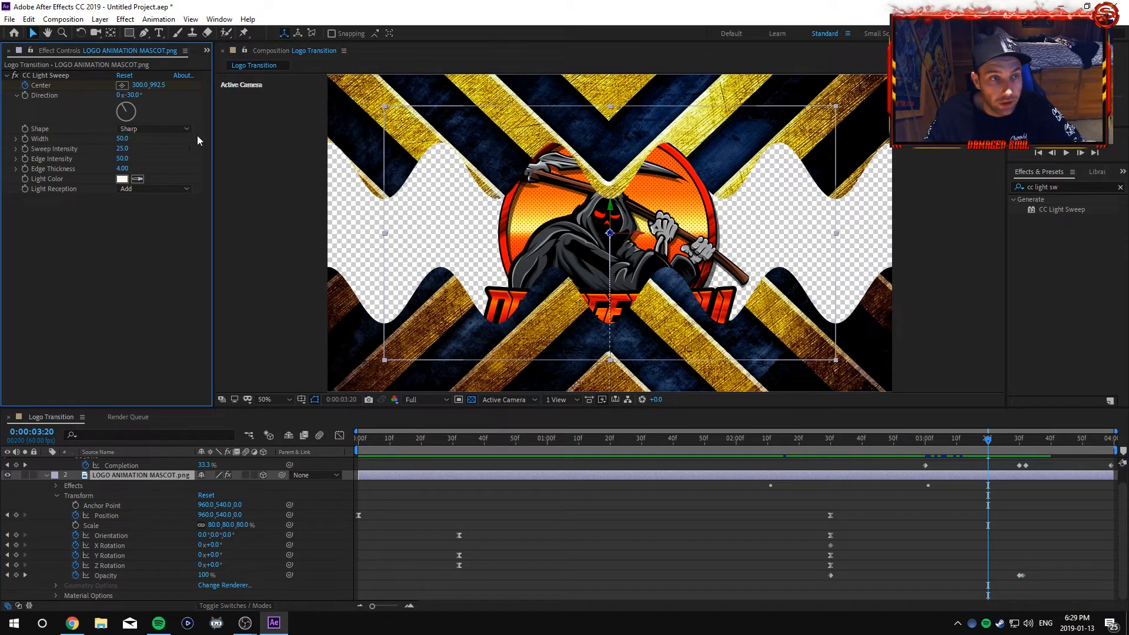
pyautogui.scroll(1, 134, 476)
pyautogui.click(120, 464)
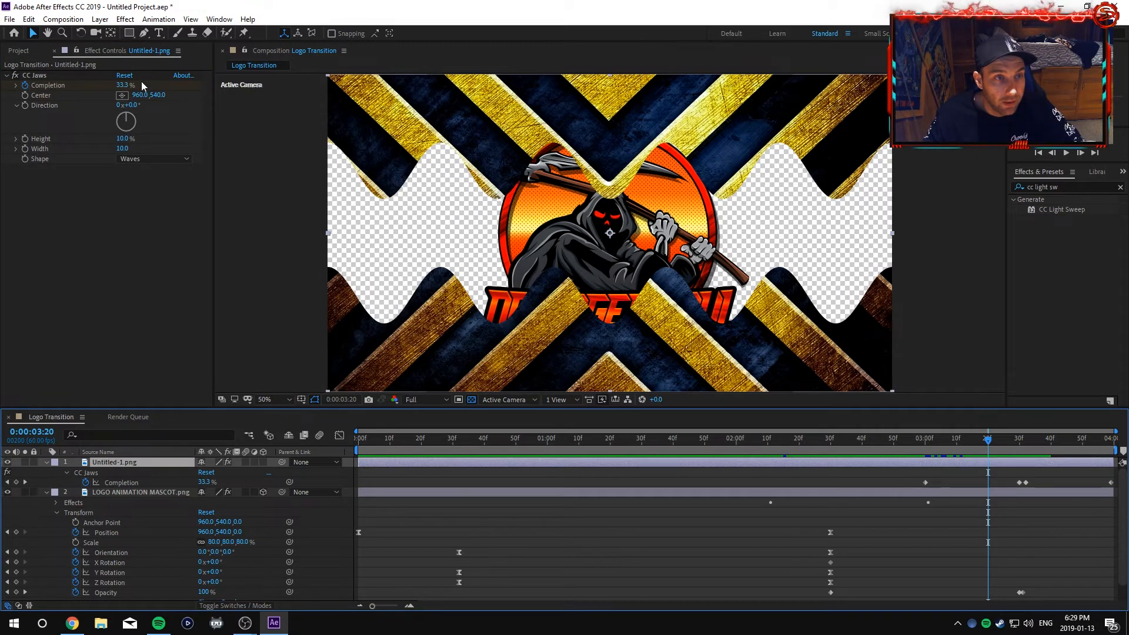
pyautogui.click(152, 159)
pyautogui.click(163, 187)
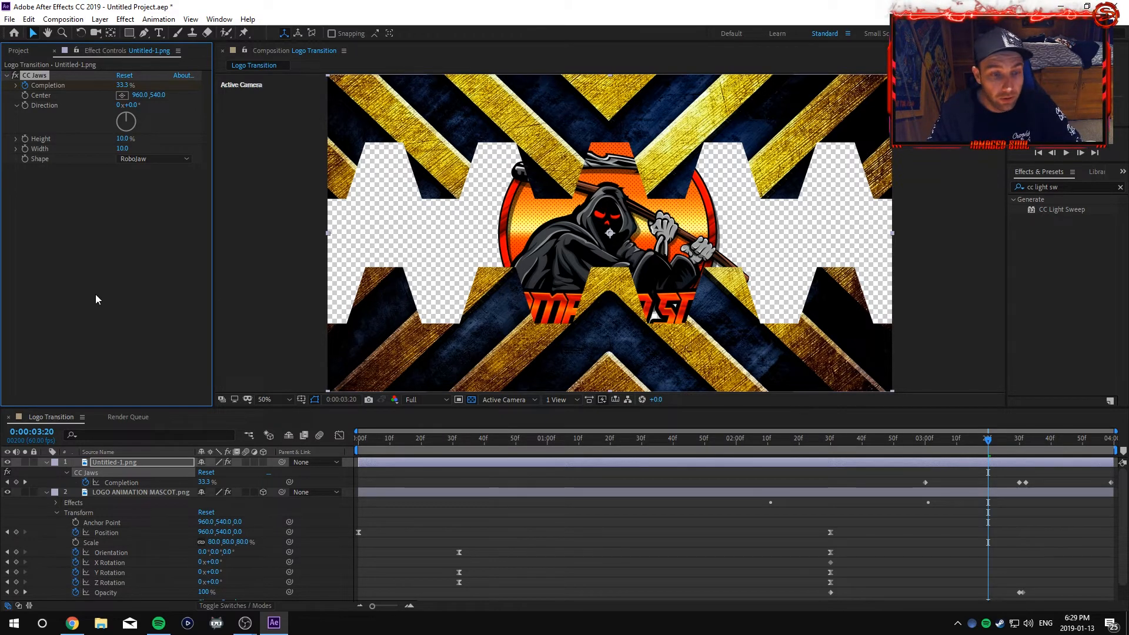
# Apply a Drop Shadow effect to the Untitled-1.png layer with 68% opacity and a distance of 14
pyautogui.hotkey('ctrl', 'space')
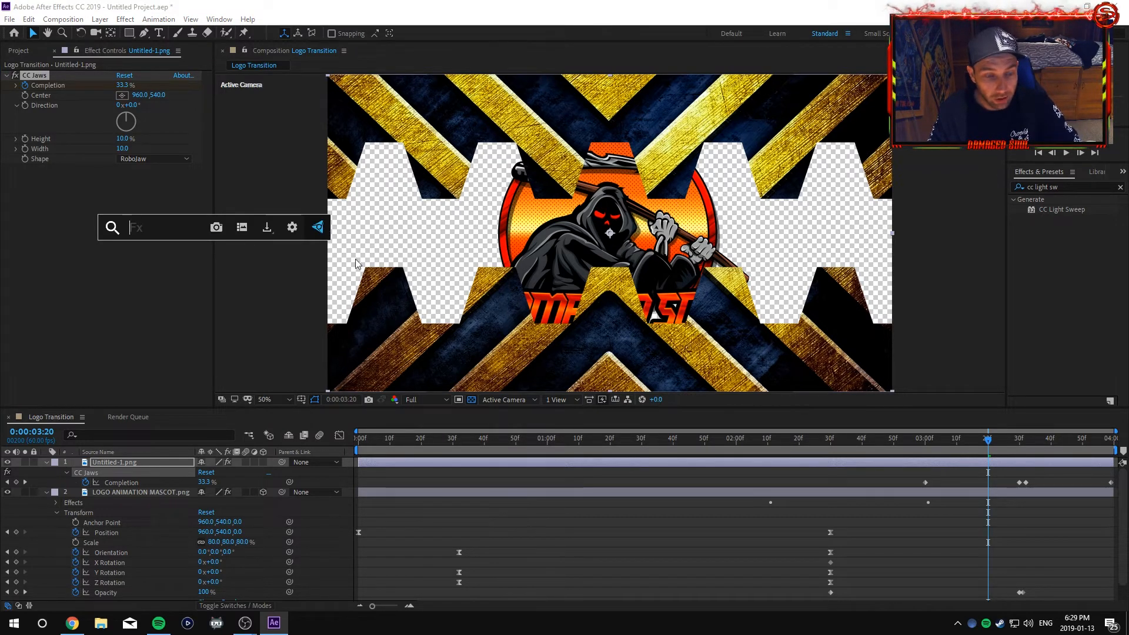
pyautogui.write('drop')
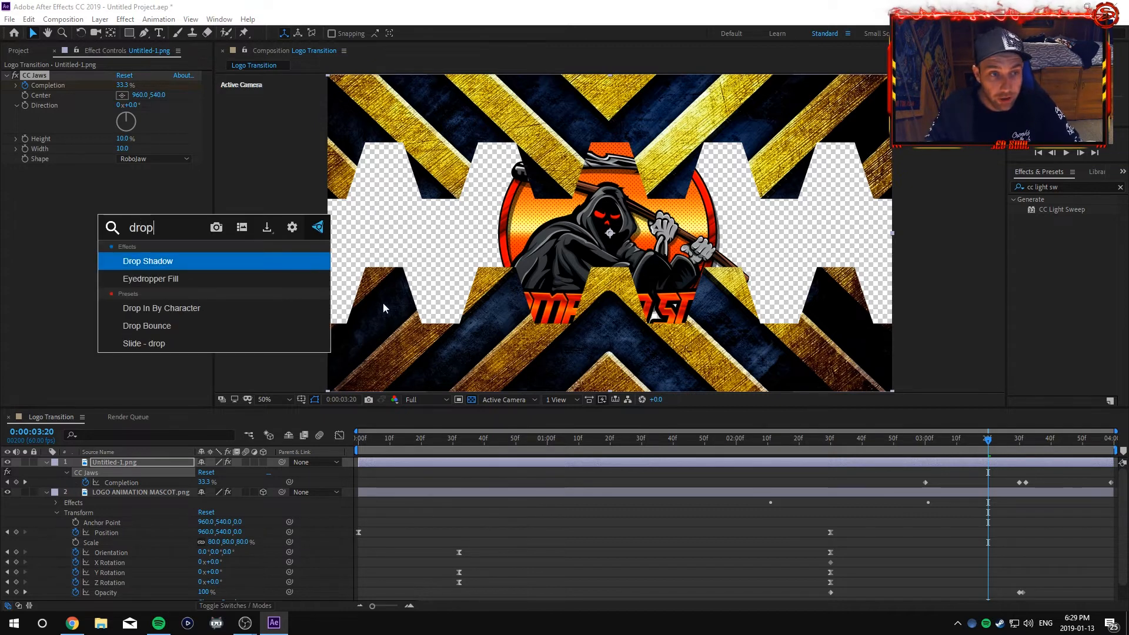
pyautogui.click(168, 263)
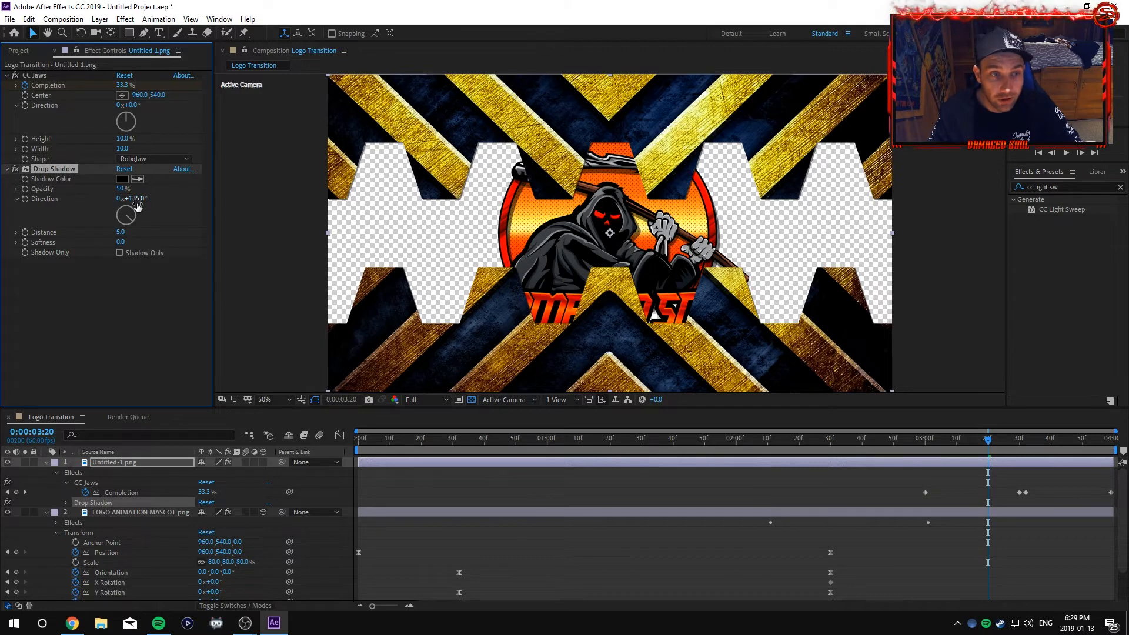
pyautogui.moveTo(120, 188); pyautogui.dragTo(136, 189)
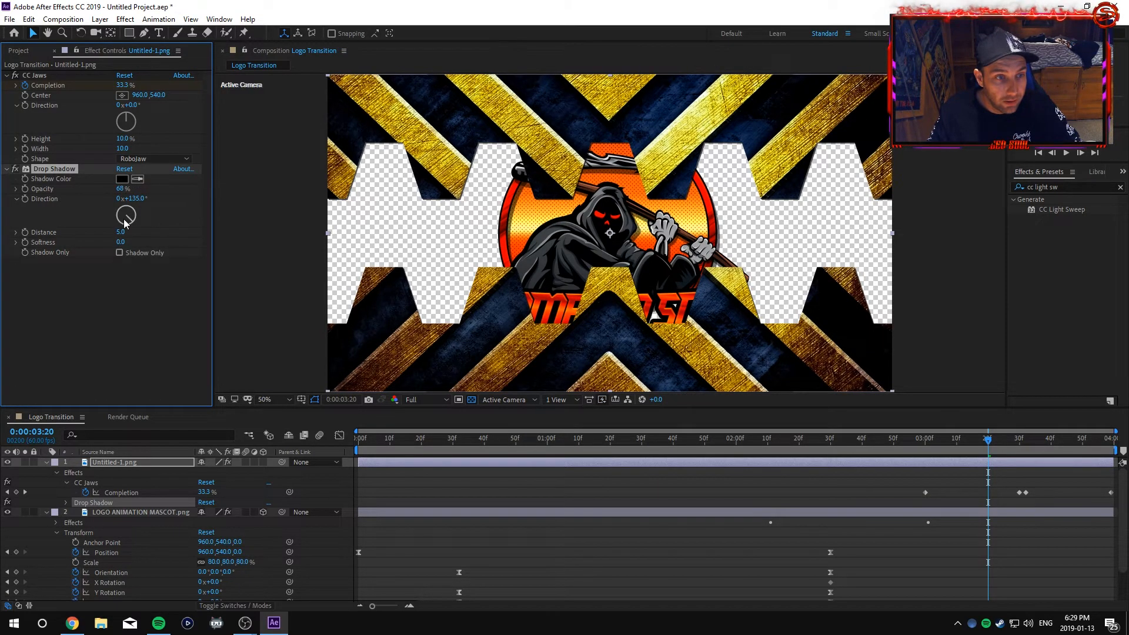
pyautogui.moveTo(121, 231); pyautogui.dragTo(126, 231)
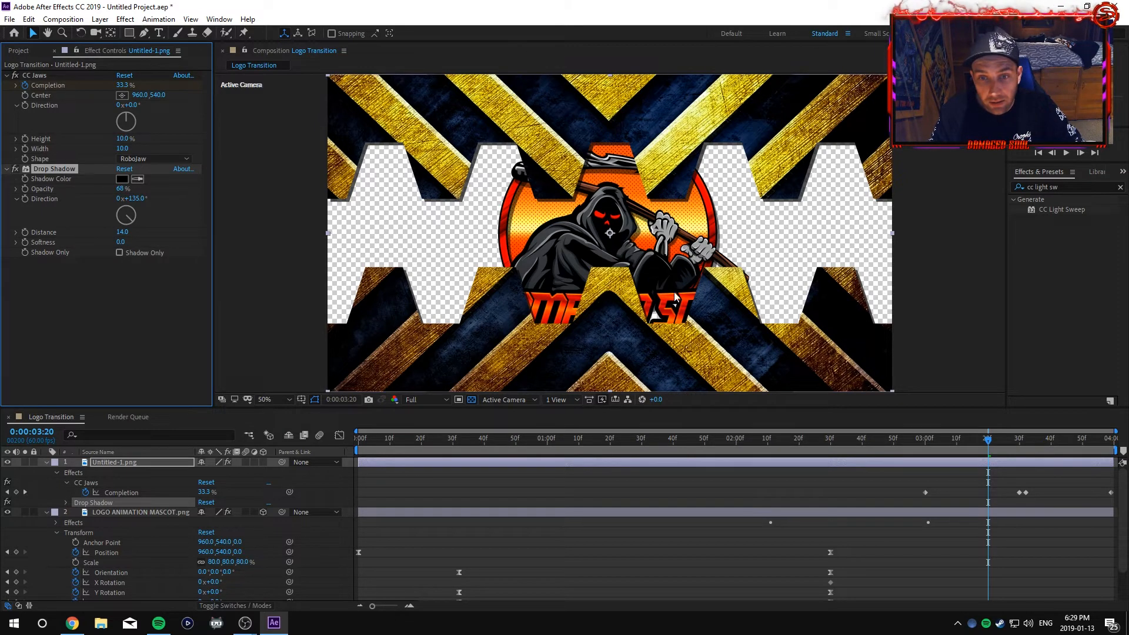
# Preview the whole logo transition from the start, and return the playhead to 0:00:00:00
pyautogui.moveTo(988, 441); pyautogui.dragTo(356, 446)
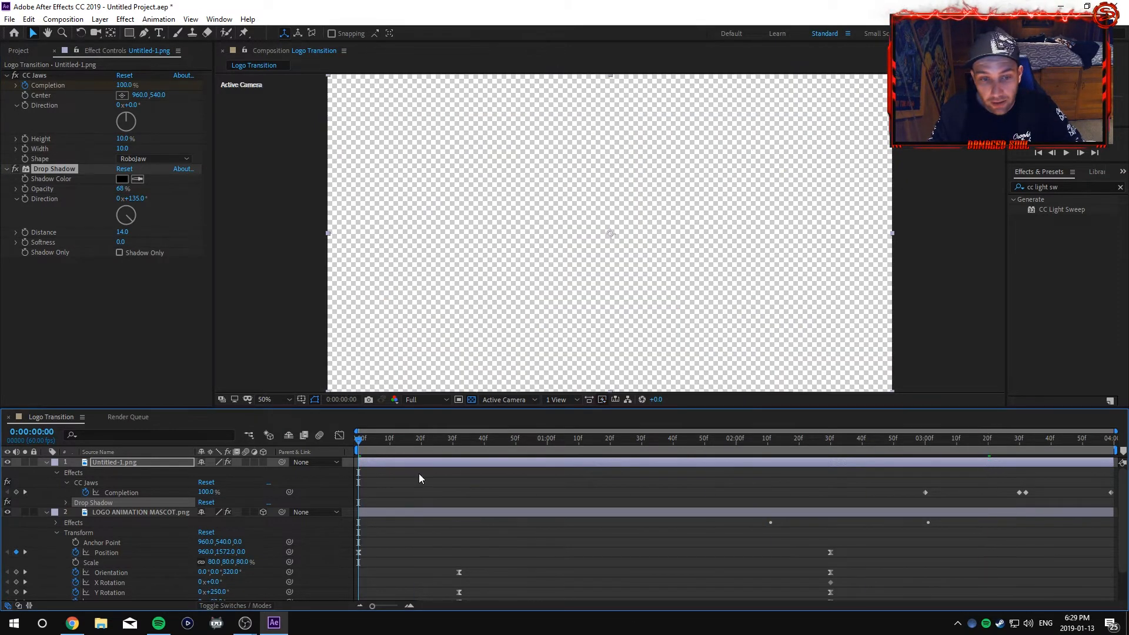
pyautogui.press('space')
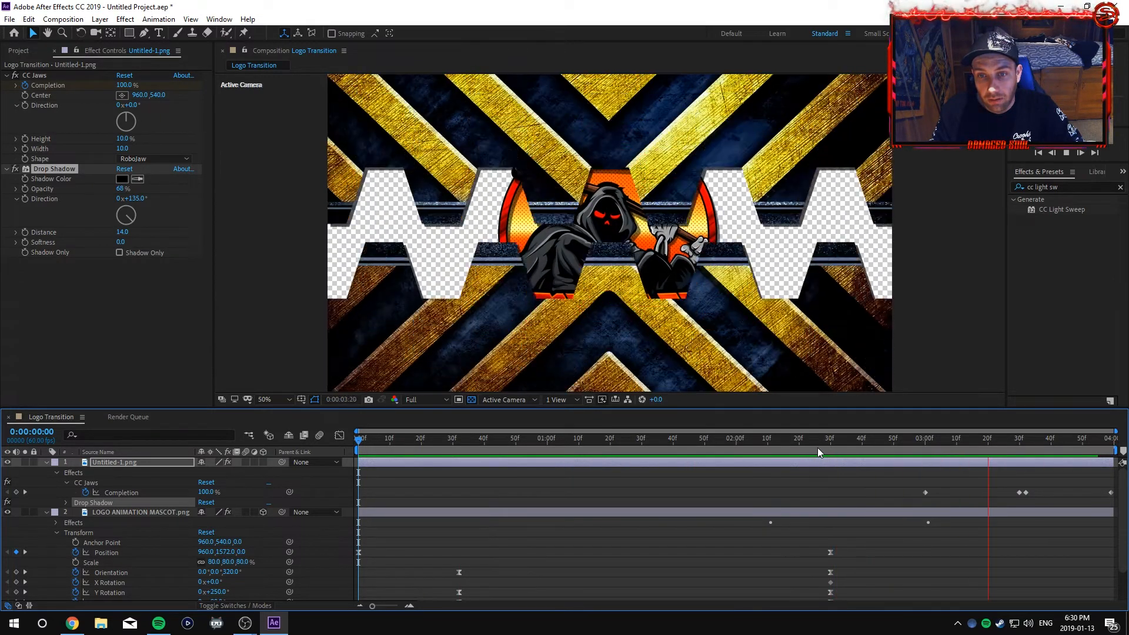
pyautogui.press('space')
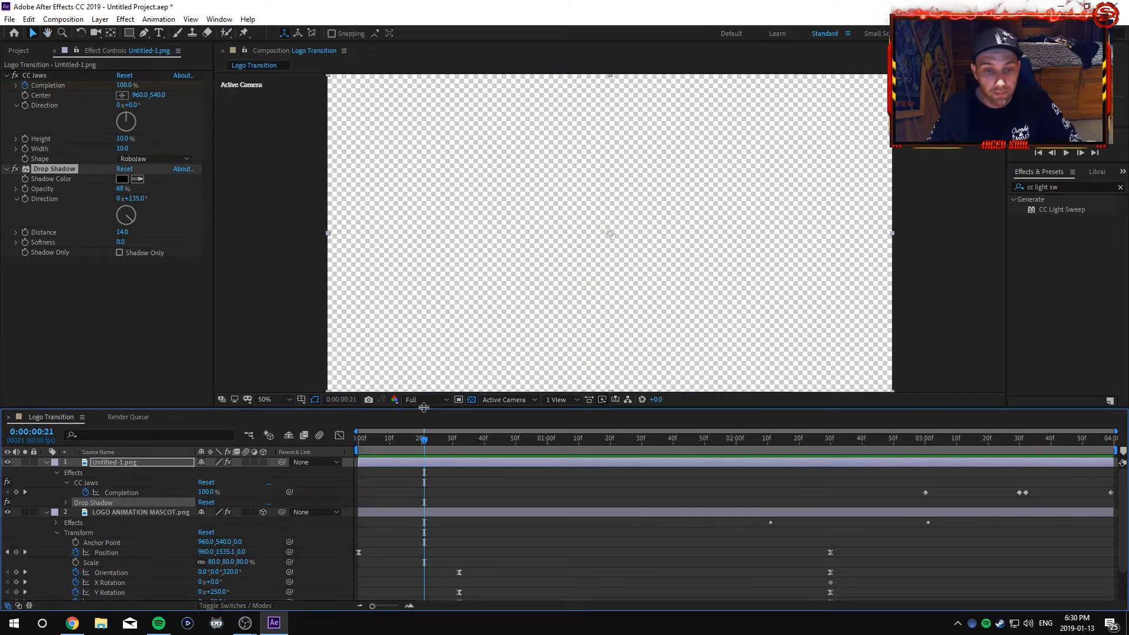
pyautogui.moveTo(424, 443); pyautogui.dragTo(341, 444)
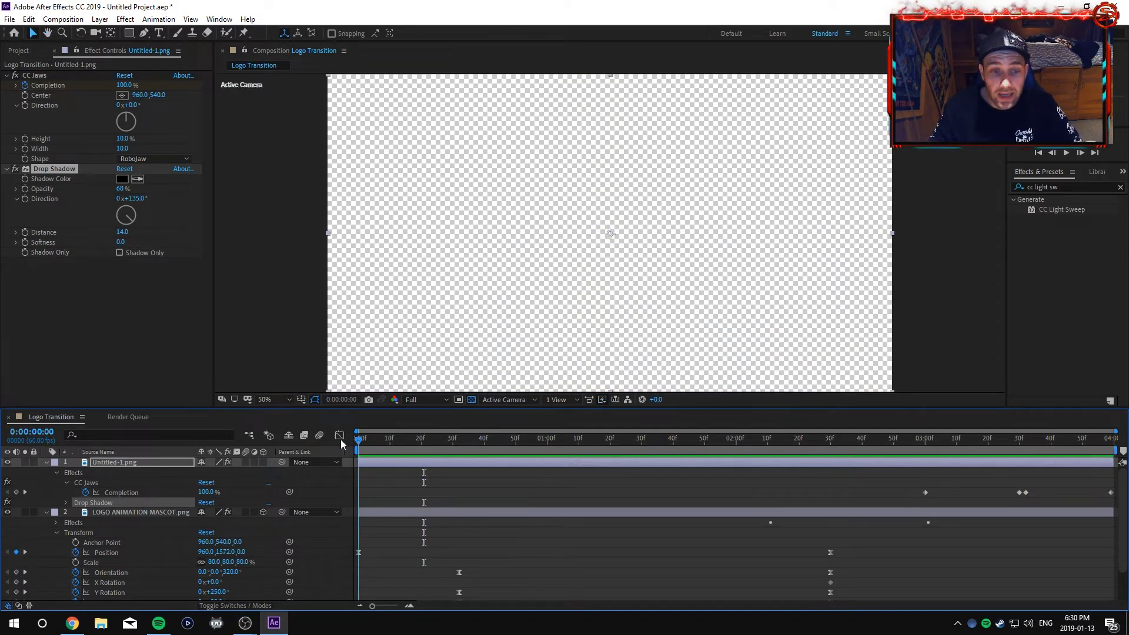
# Import the Space Ship Door Sounds audio file and add it to the Logo Transition composition below the logo layer
pyautogui.click(46, 462)
pyautogui.click(46, 472)
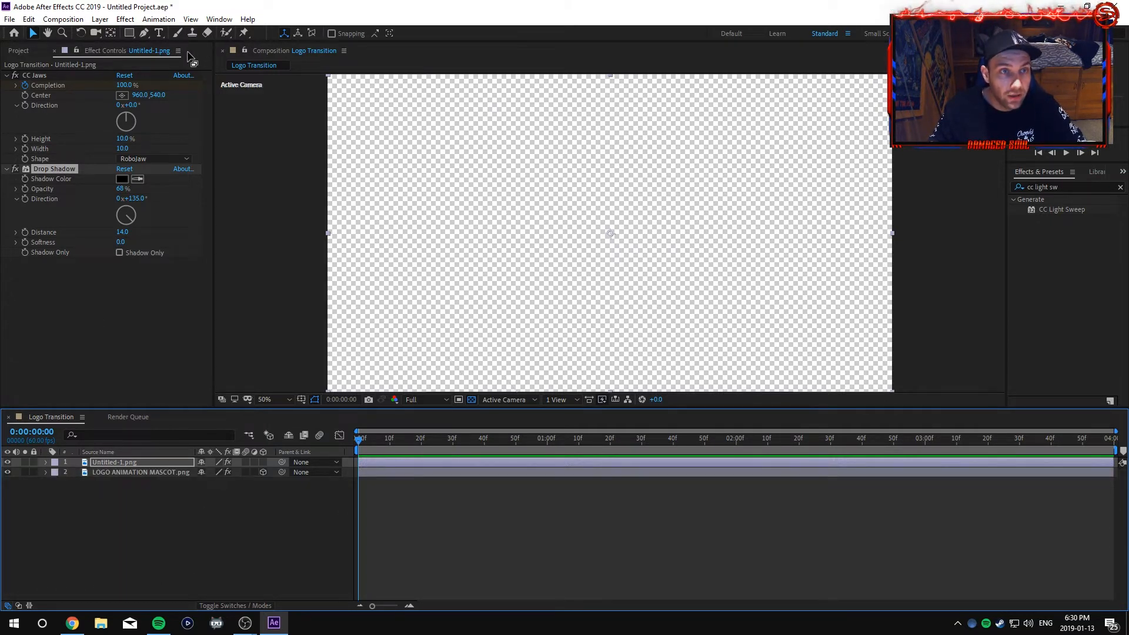
pyautogui.click(26, 50)
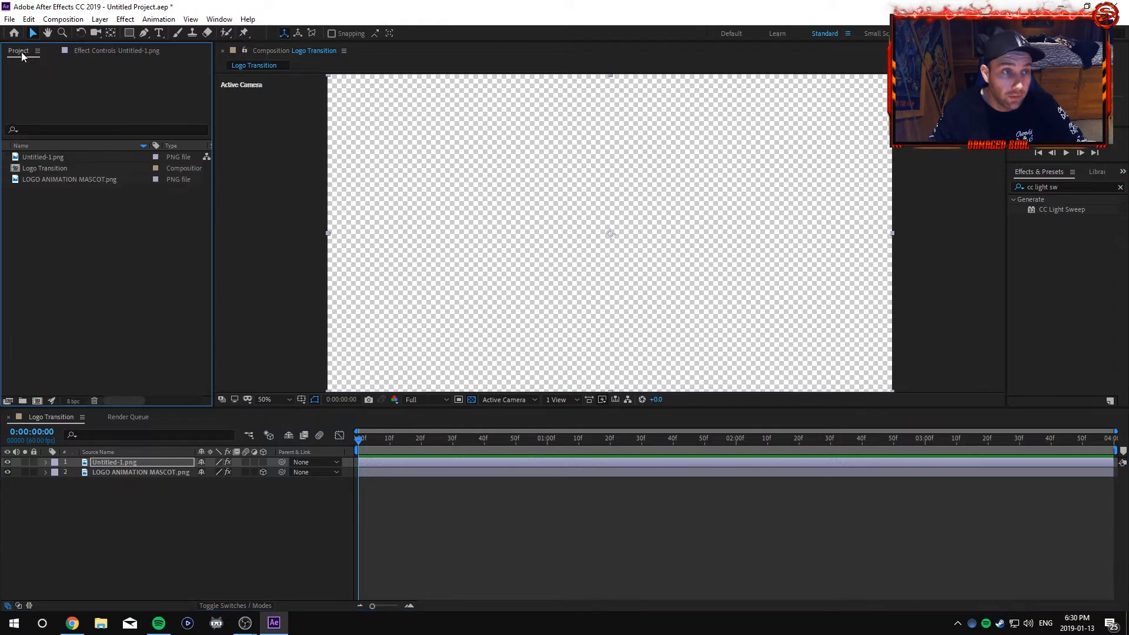
pyautogui.rightClick(103, 259)
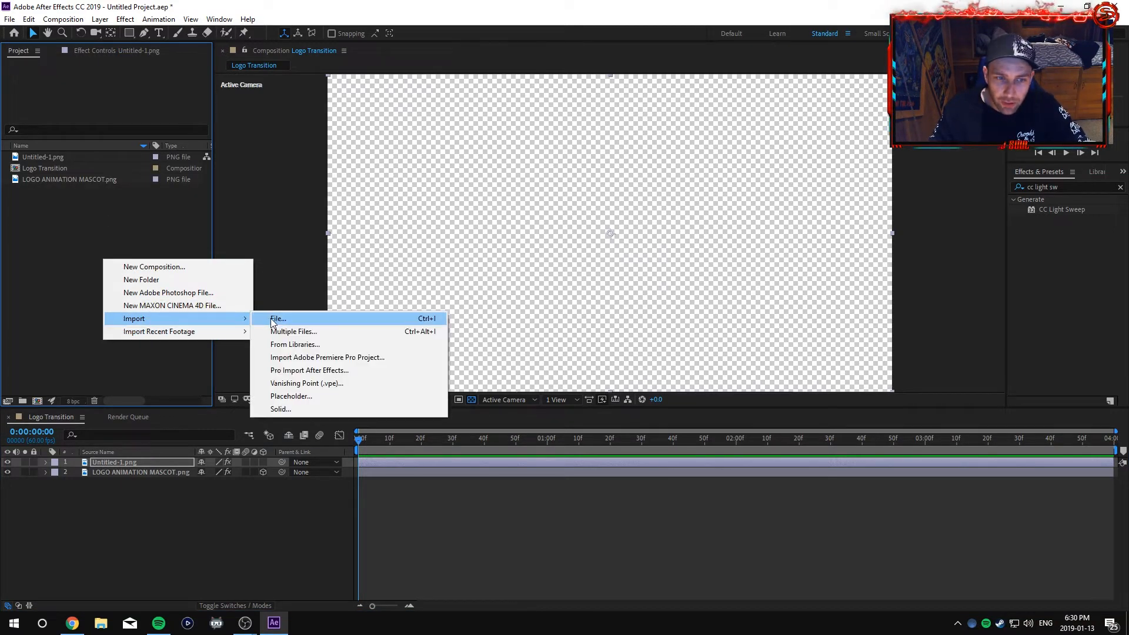
pyautogui.click(329, 318)
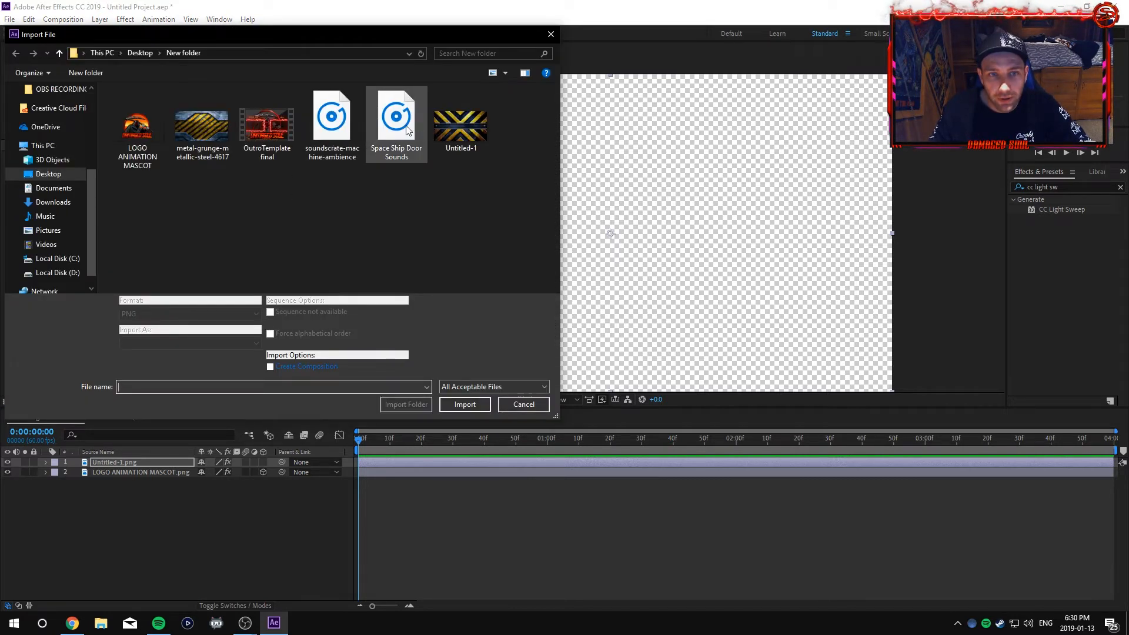
pyautogui.click(391, 144)
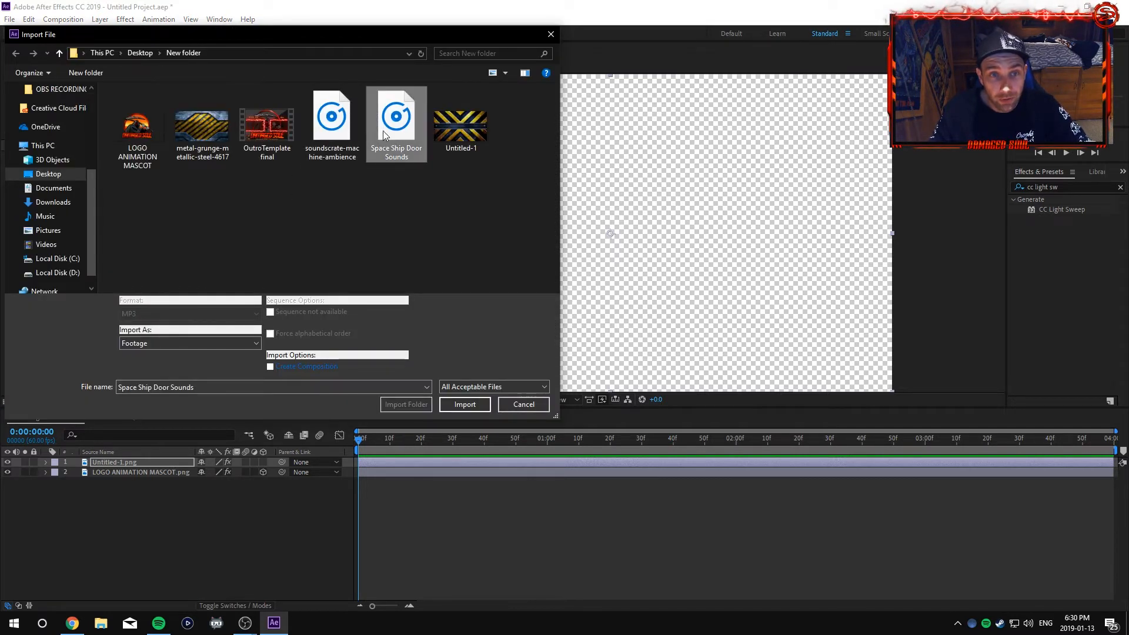
pyautogui.click(458, 404)
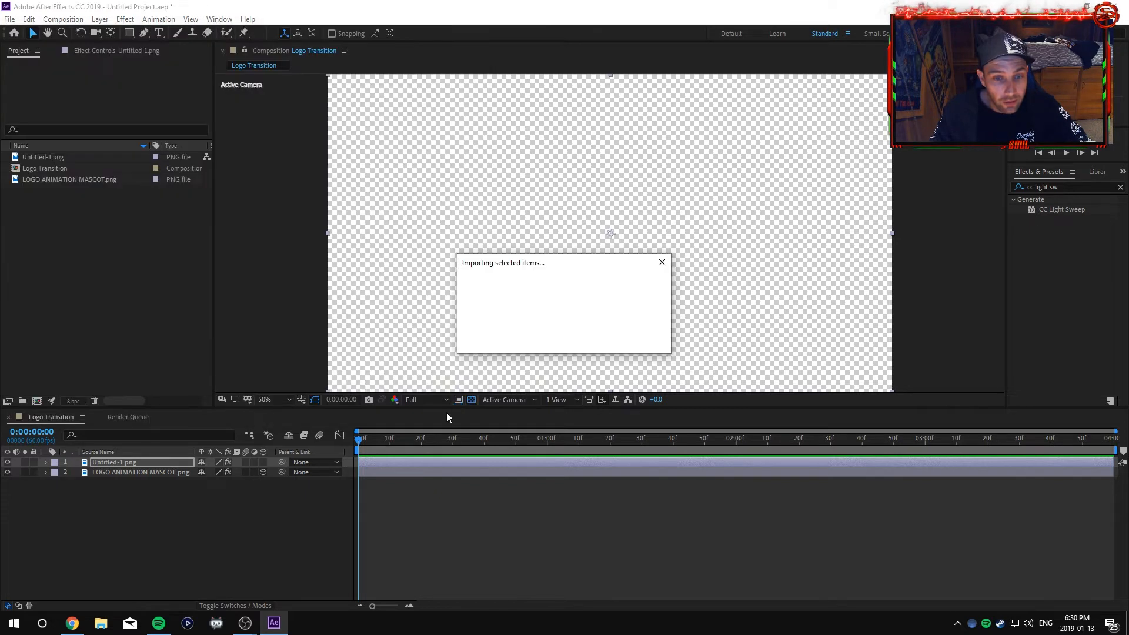
pyautogui.moveTo(81, 169); pyautogui.dragTo(141, 484)
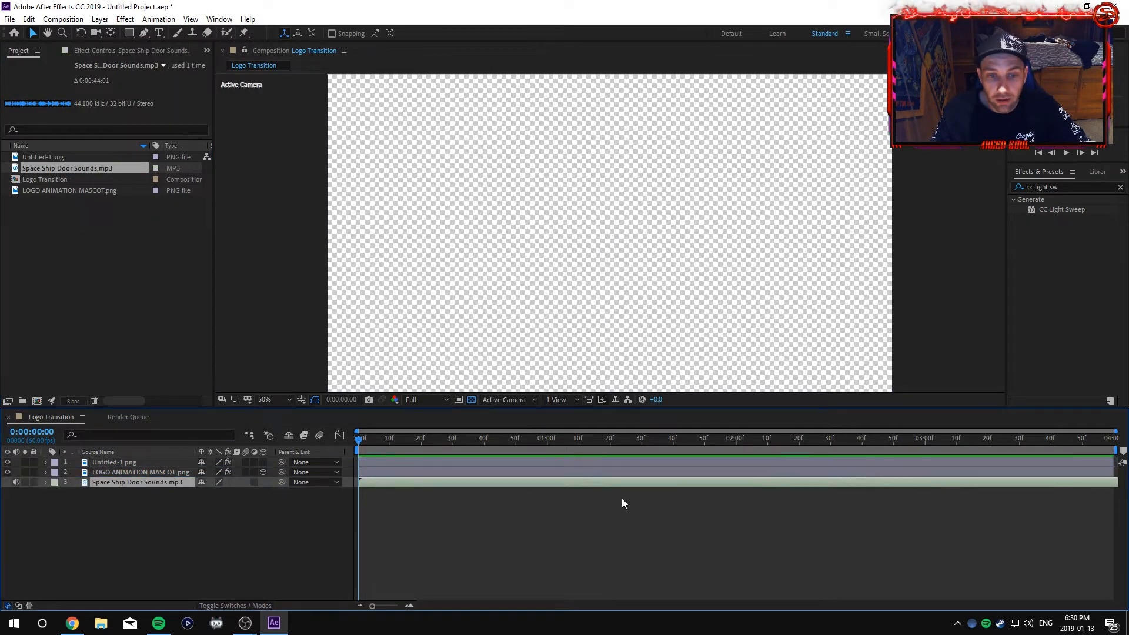
# Move the Space Ship Door Sounds.mp3 layer to start at about 0:00:02:44 and preview it against the closing jaws
pyautogui.press('space')
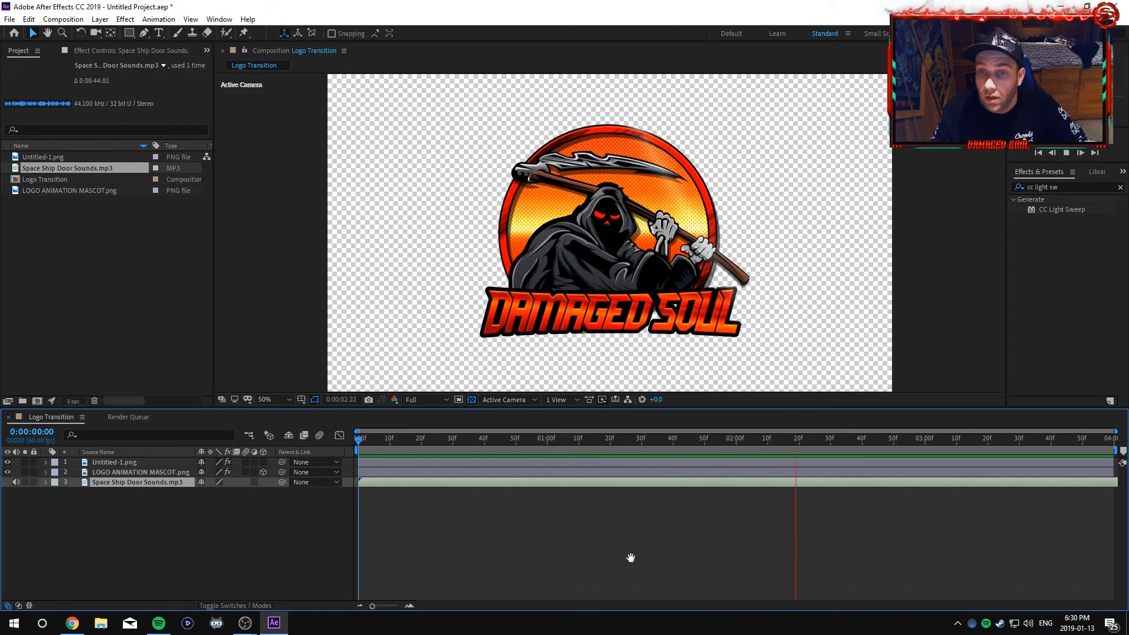
pyautogui.press('space')
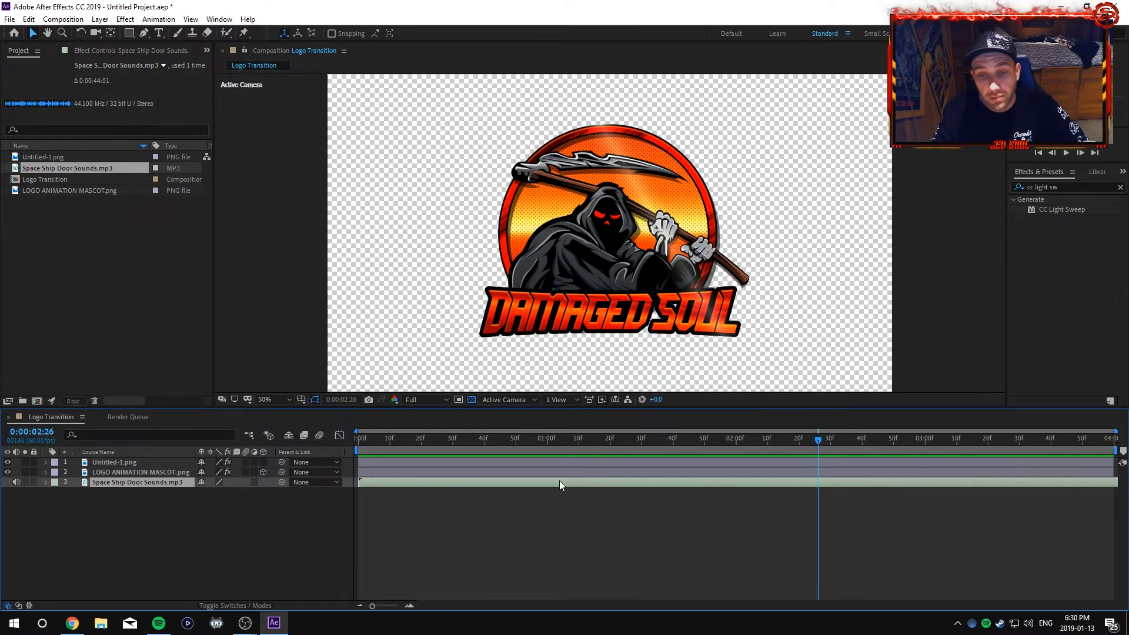
pyautogui.moveTo(559, 481); pyautogui.dragTo(1076, 481)
pyautogui.press('space')
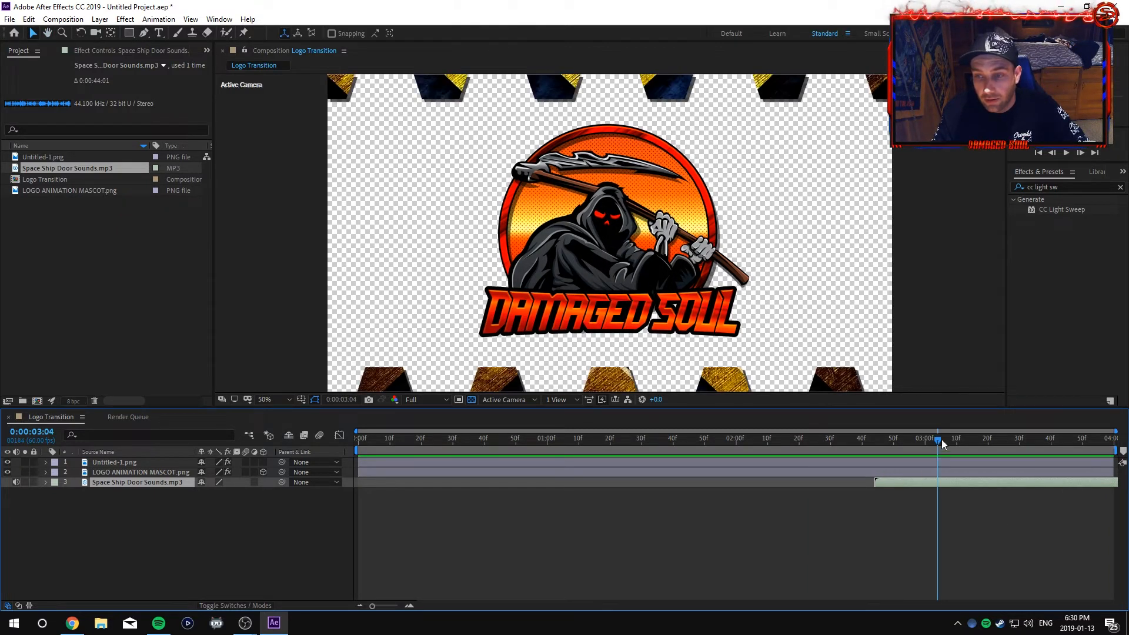
pyautogui.moveTo(936, 440); pyautogui.dragTo(829, 448)
pyautogui.press('space')
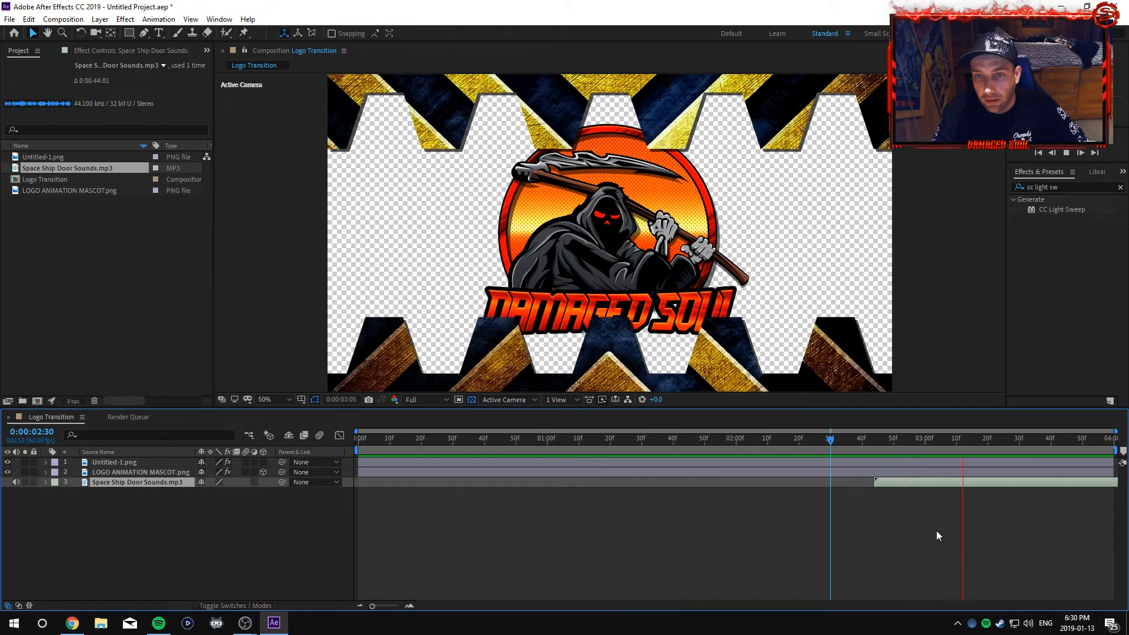
pyautogui.press('space')
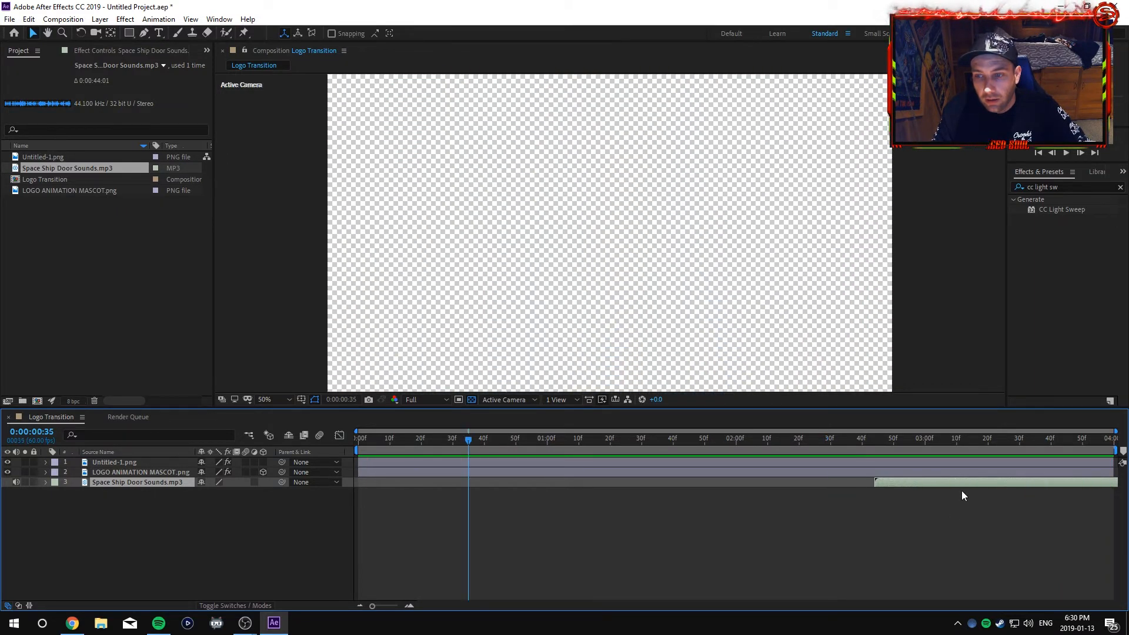
# Move the Space Ship Door Sounds.mp3 layer to start at about 0:00:01:51 and preview the transition
pyautogui.moveTo(960, 488); pyautogui.dragTo(794, 489)
pyautogui.press('space')
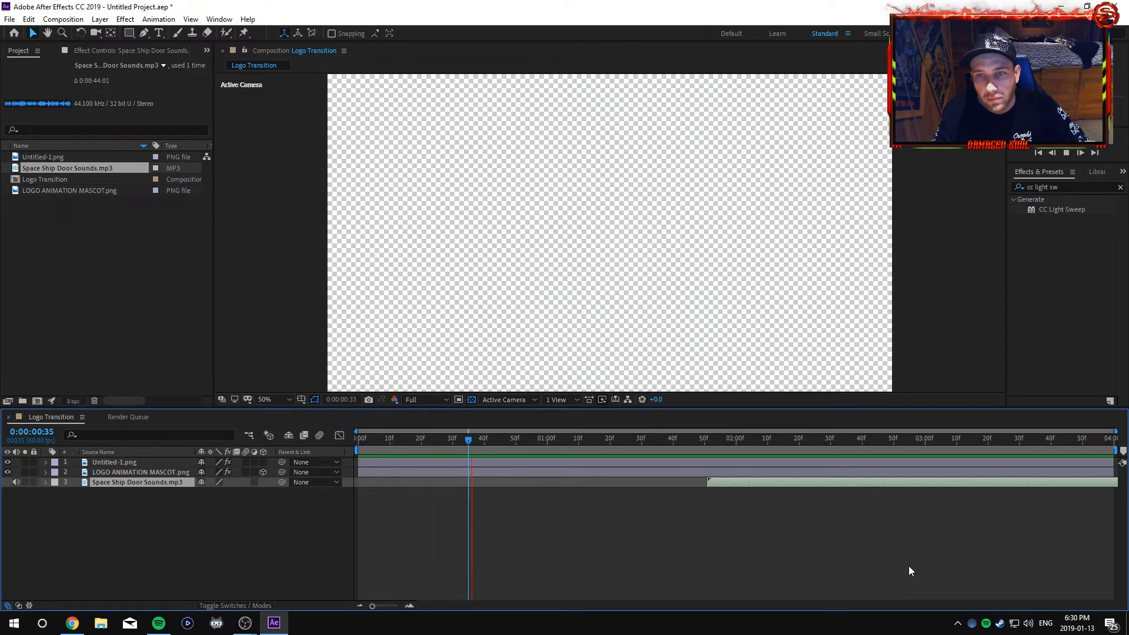
pyautogui.press('space')
pyautogui.press('space')
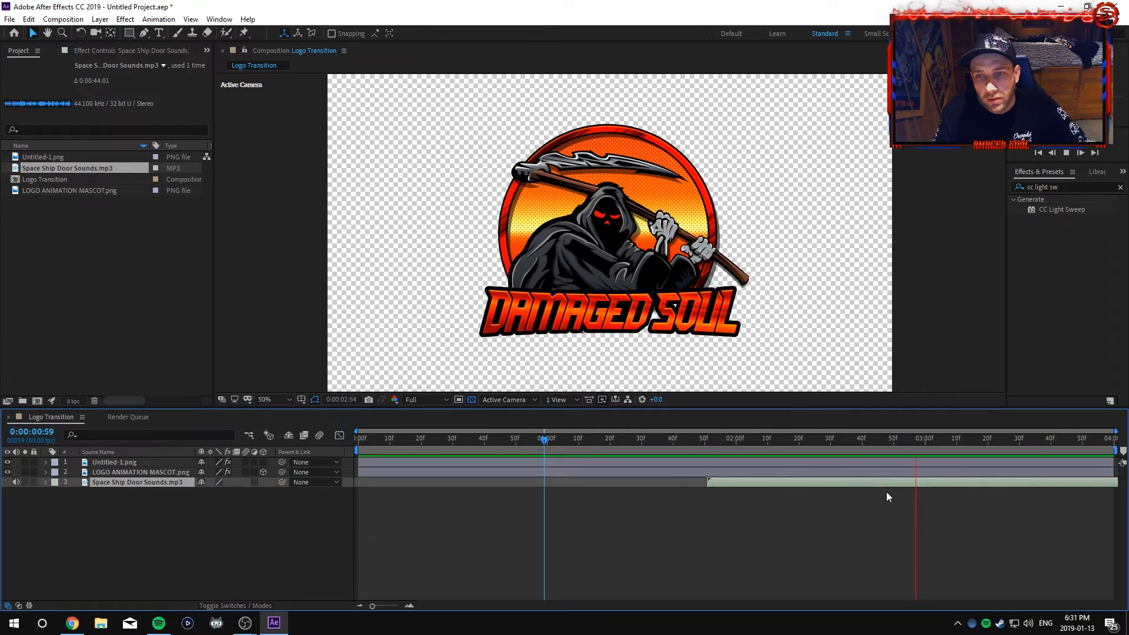
pyautogui.press('space')
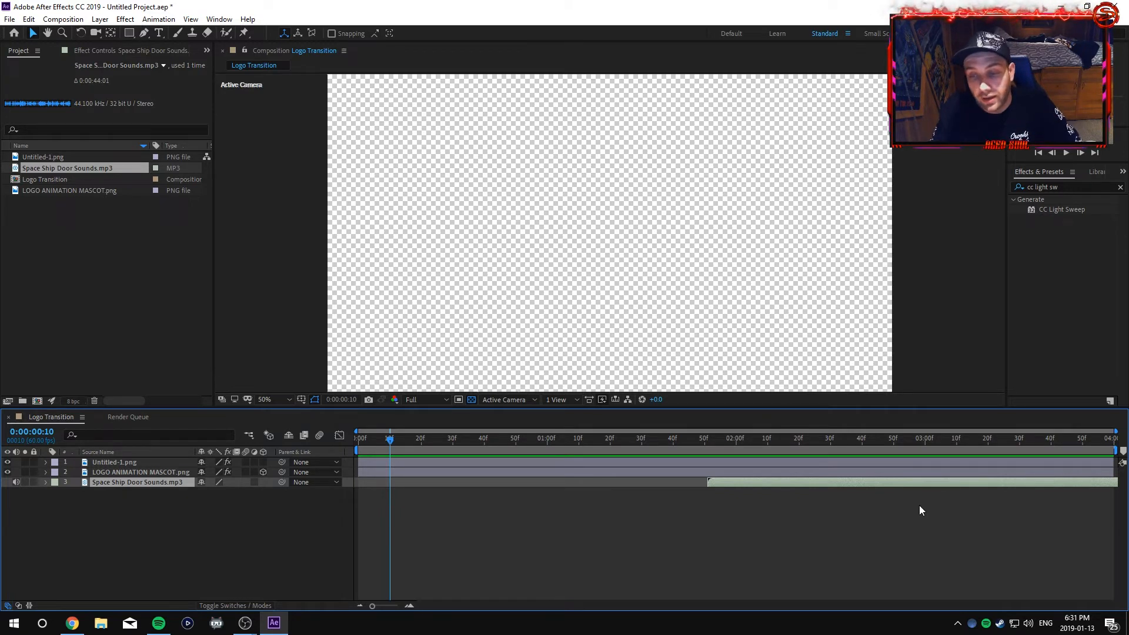
# Try the door sound starting at about 0:00:02:02, and move its layer back to the start of the composition
pyautogui.moveTo(873, 482); pyautogui.dragTo(911, 481)
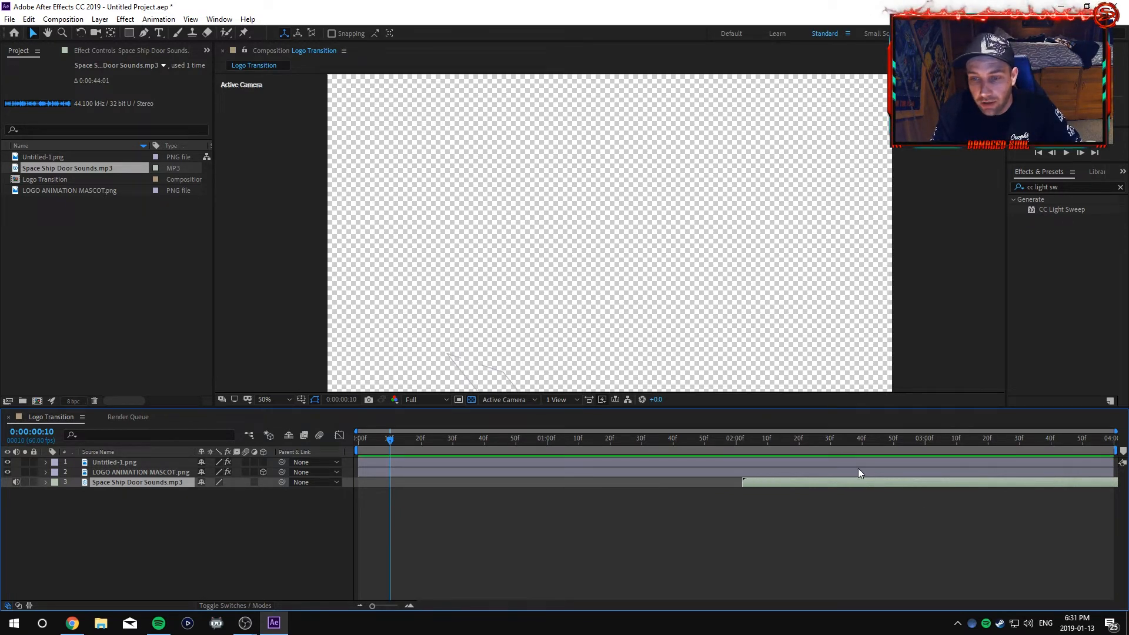
pyautogui.press('space')
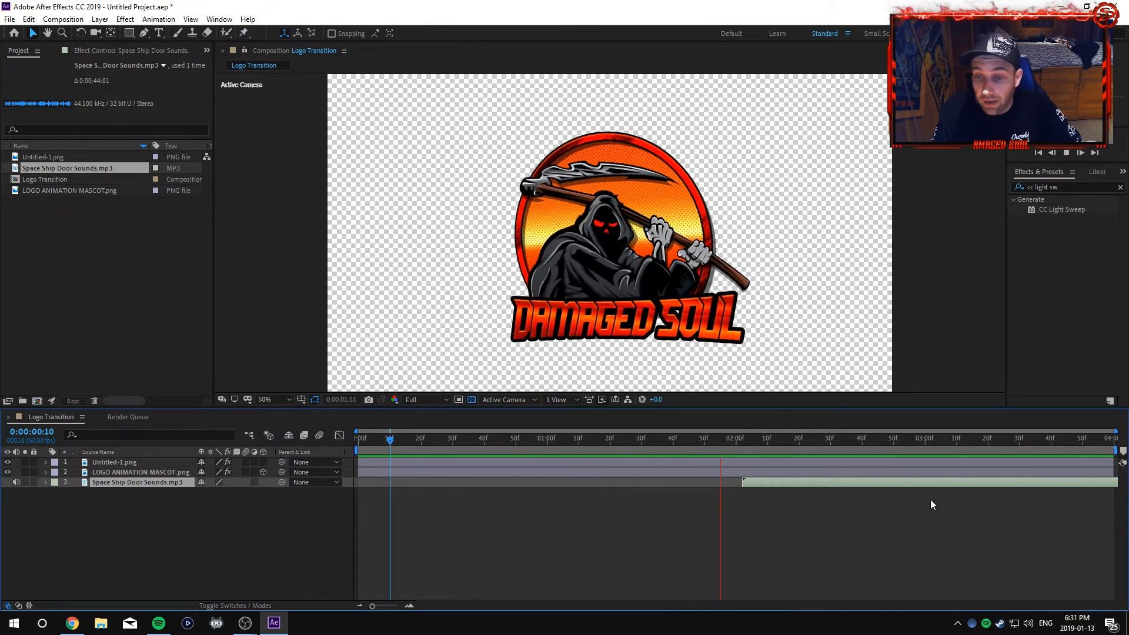
pyautogui.moveTo(920, 482); pyautogui.dragTo(559, 472)
pyautogui.click(565, 473)
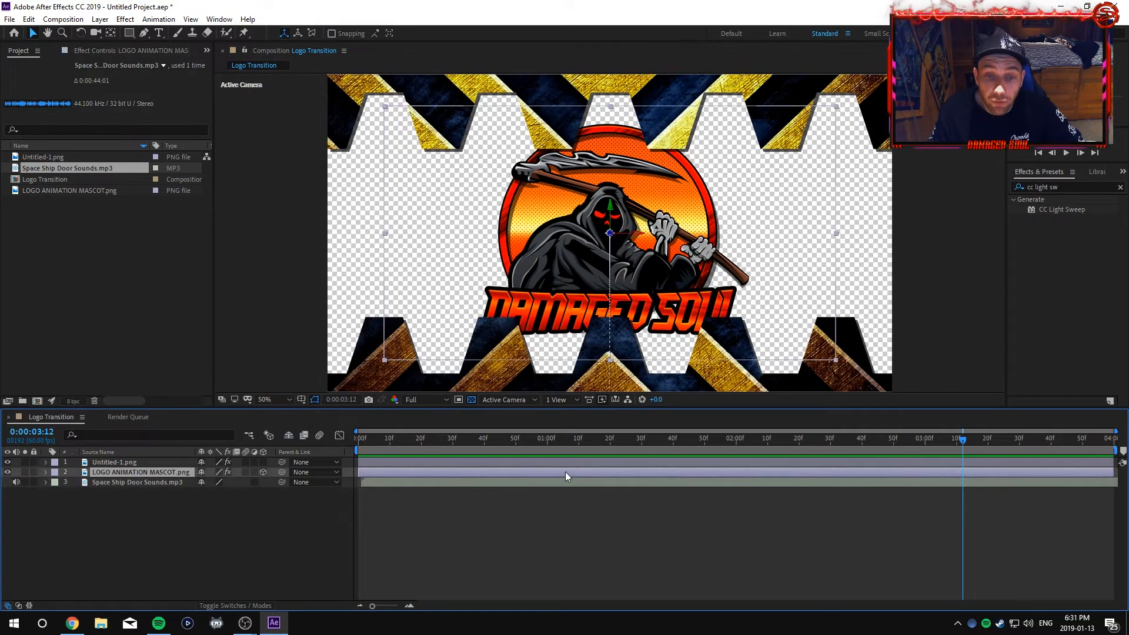
pyautogui.click(566, 481)
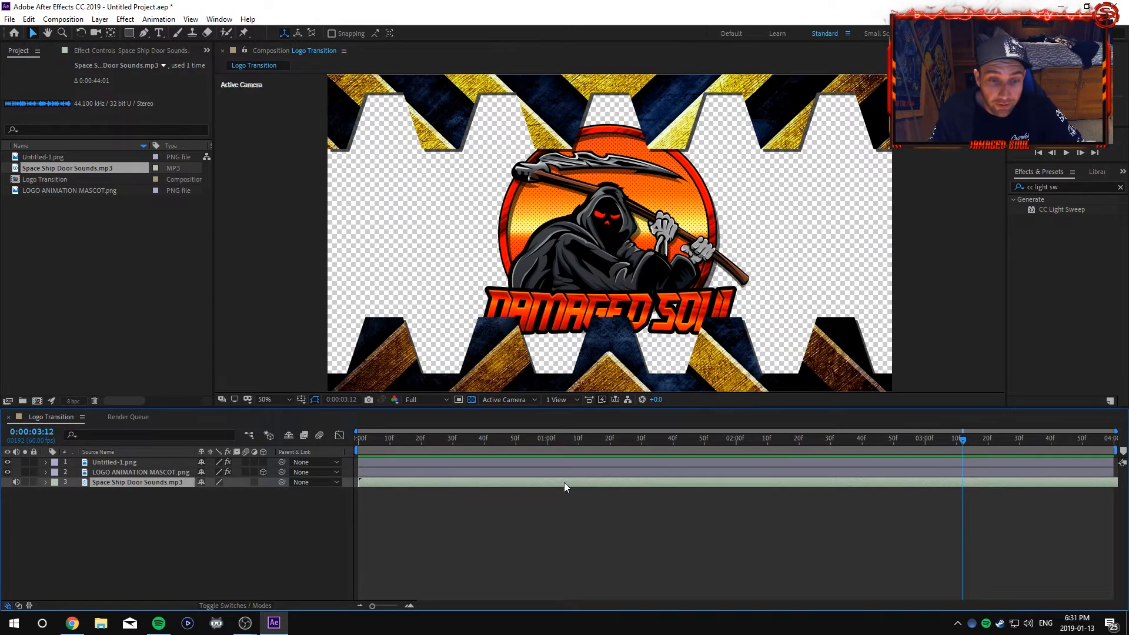
# Preview the transition with the door sound from 0:00:00:00, and delete the Space Ship Door Sounds.mp3 layer from the composition
pyautogui.moveTo(978, 438); pyautogui.dragTo(345, 453)
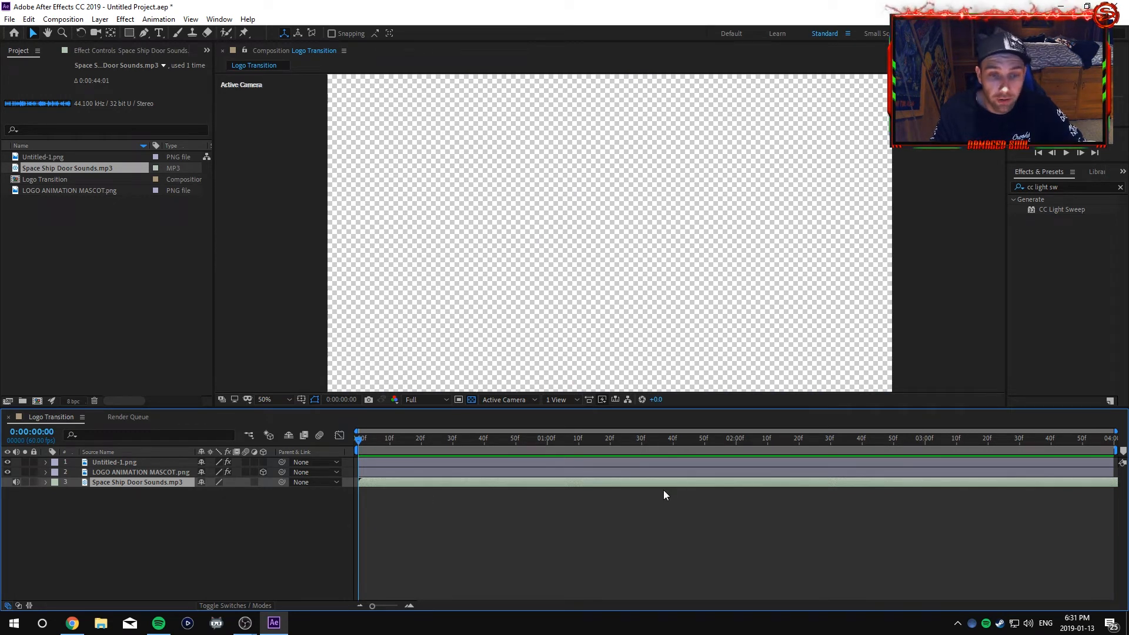
pyautogui.press('space')
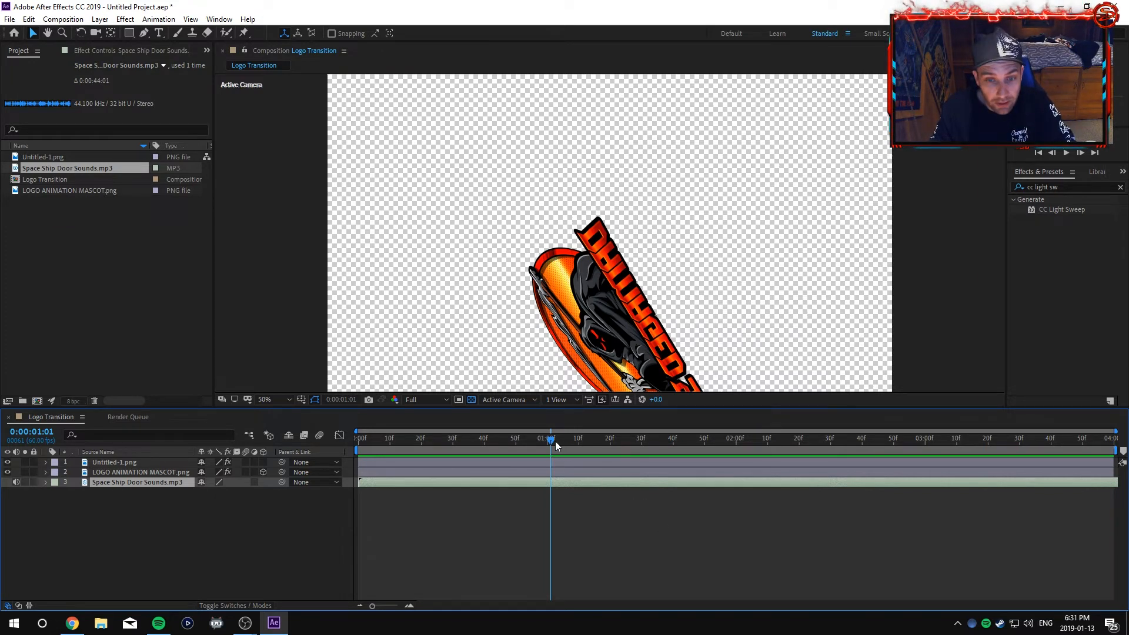
pyautogui.moveTo(555, 441); pyautogui.dragTo(358, 439)
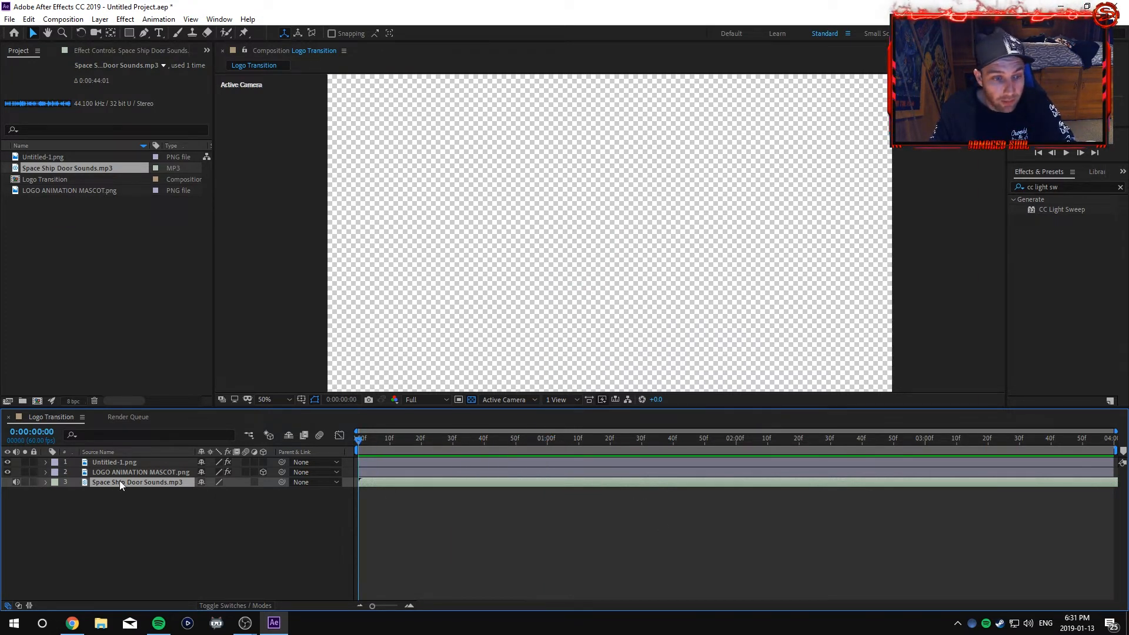
pyautogui.press('Delete')
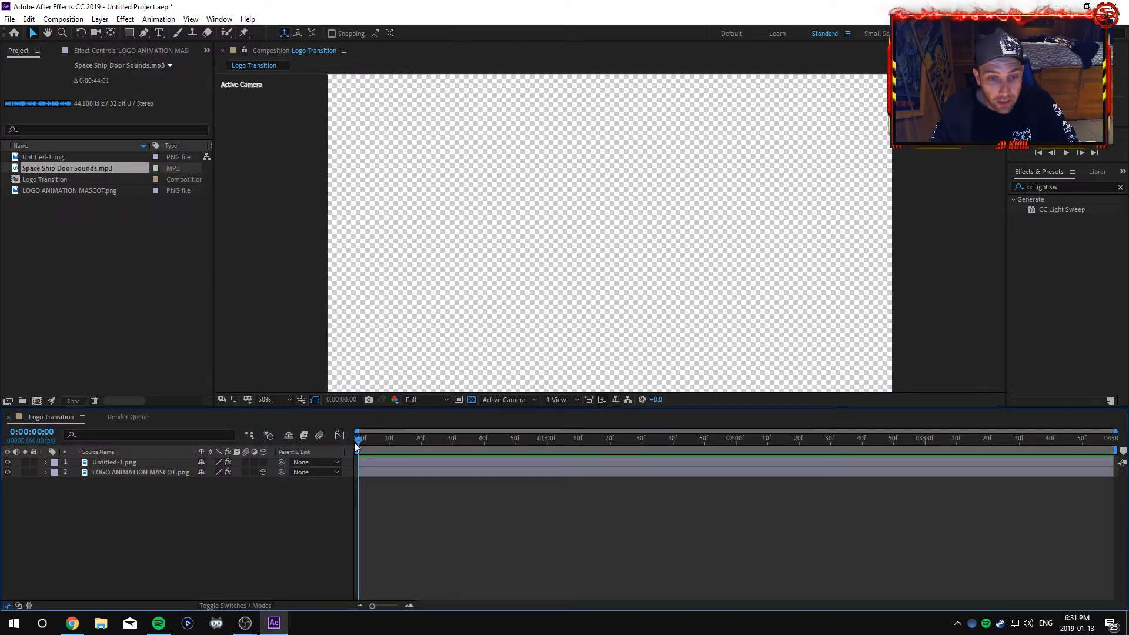
pyautogui.moveTo(358, 439); pyautogui.dragTo(51, 482)
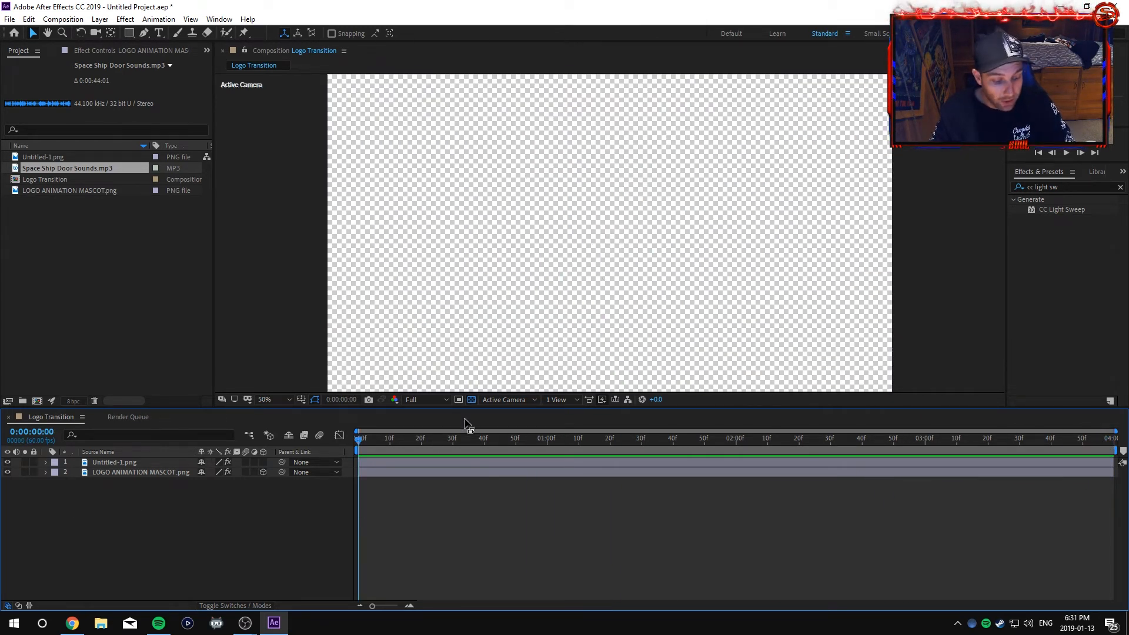
# Add the Logo Transition composition to the render queue
pyautogui.hotkey('ctrl', 'm')
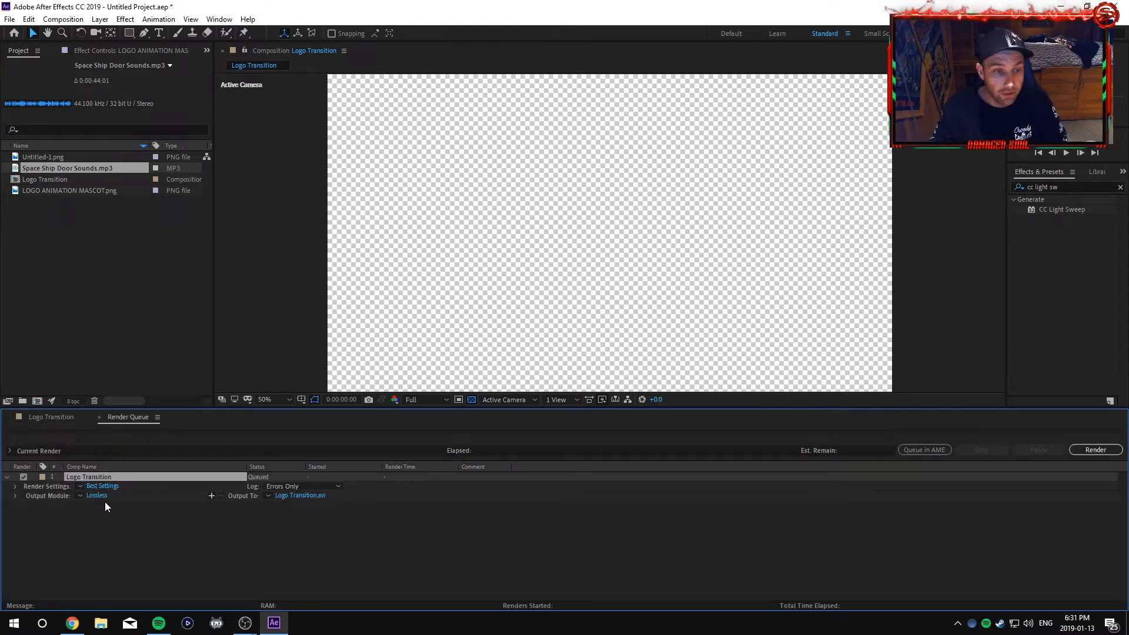
pyautogui.click(9, 18)
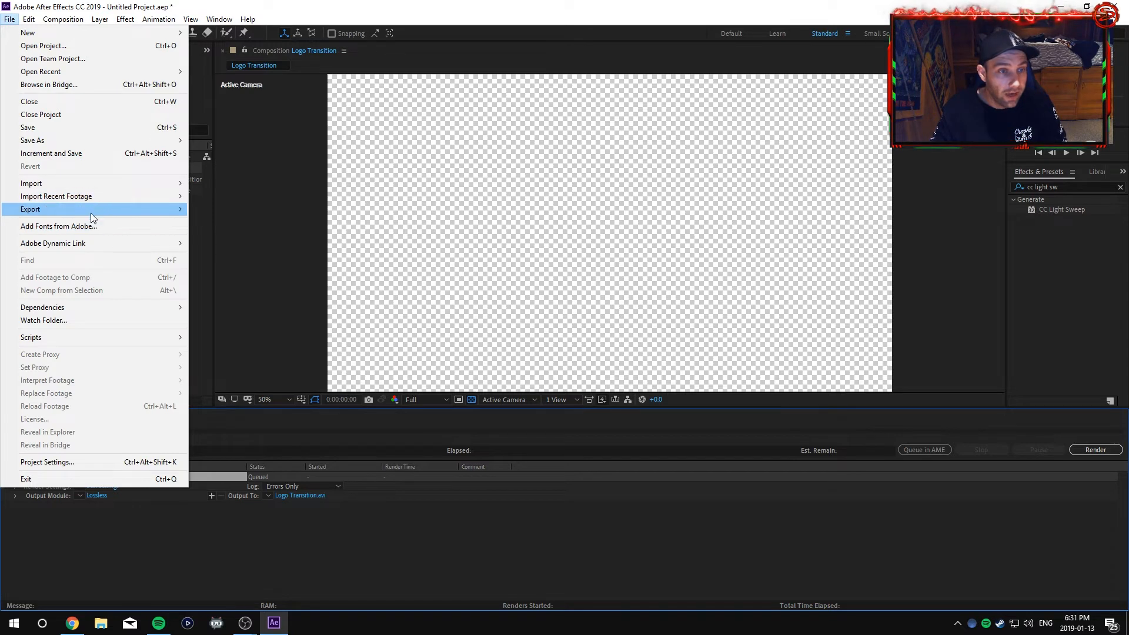
pyautogui.moveTo(90, 212)
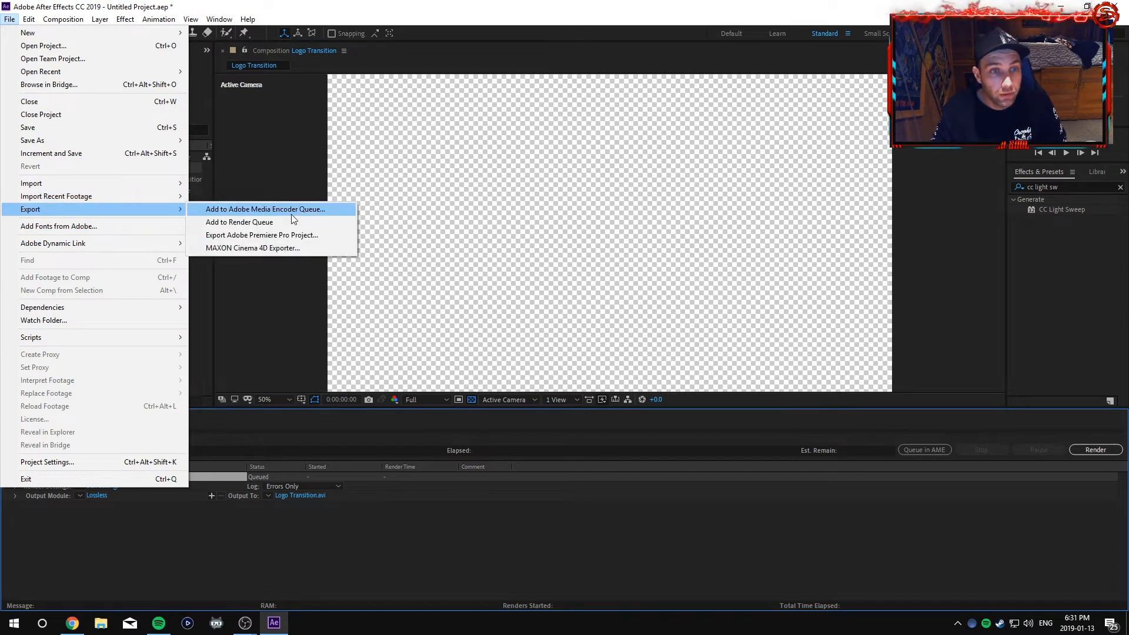
pyautogui.click(211, 548)
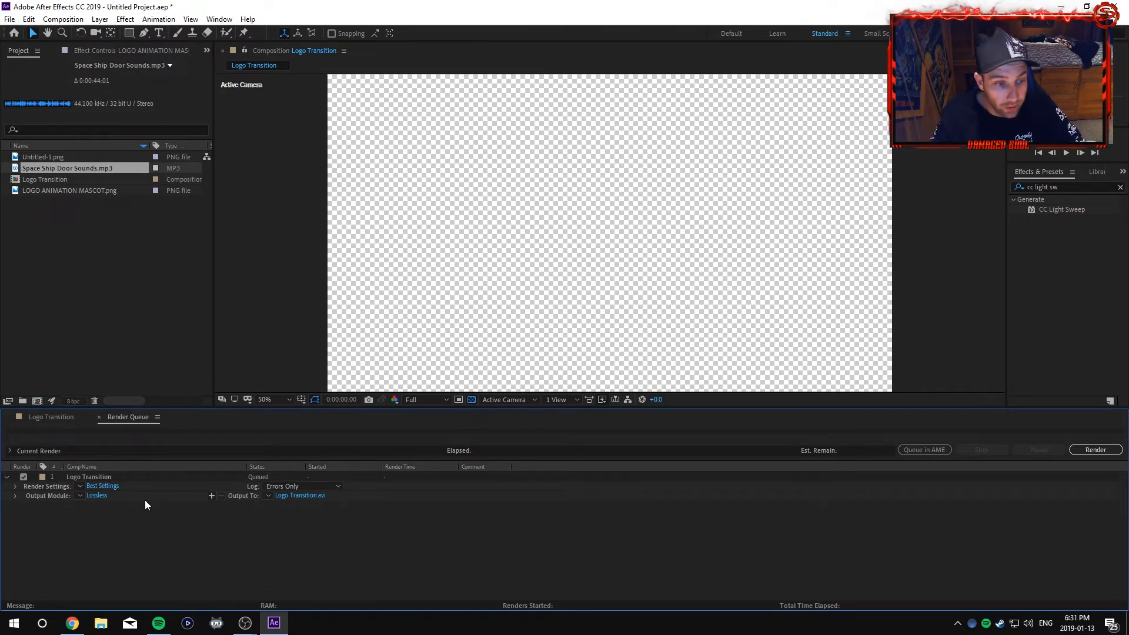
# Give the queued Logo Transition render a custom time span with the end entered as 0:00:04:00
pyautogui.click(102, 486)
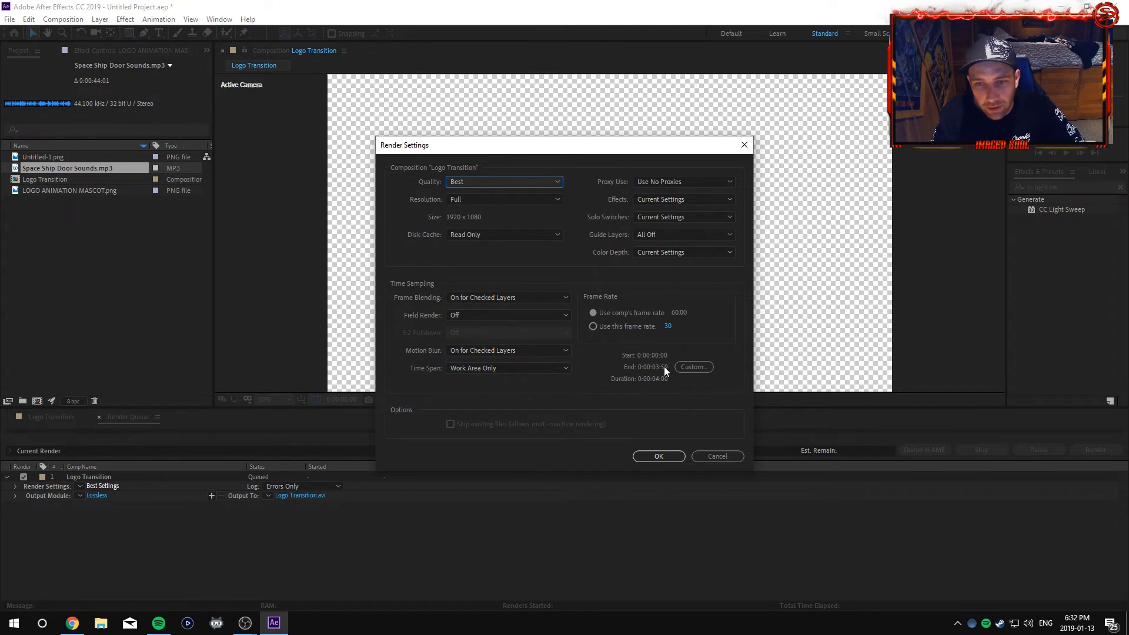
pyautogui.click(692, 365)
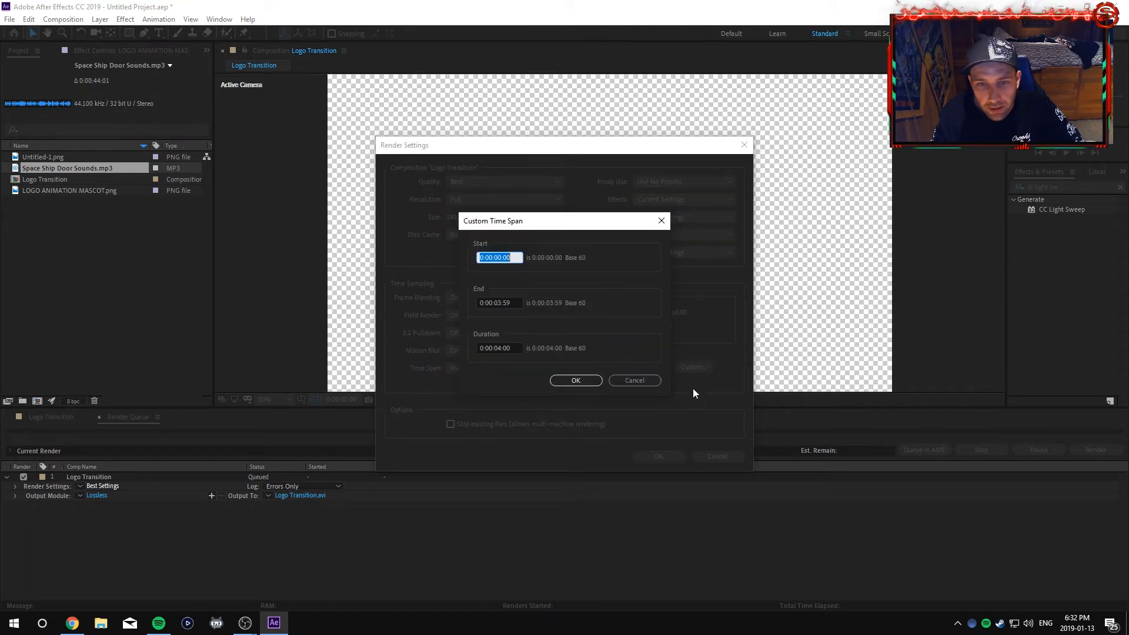
pyautogui.click(509, 303)
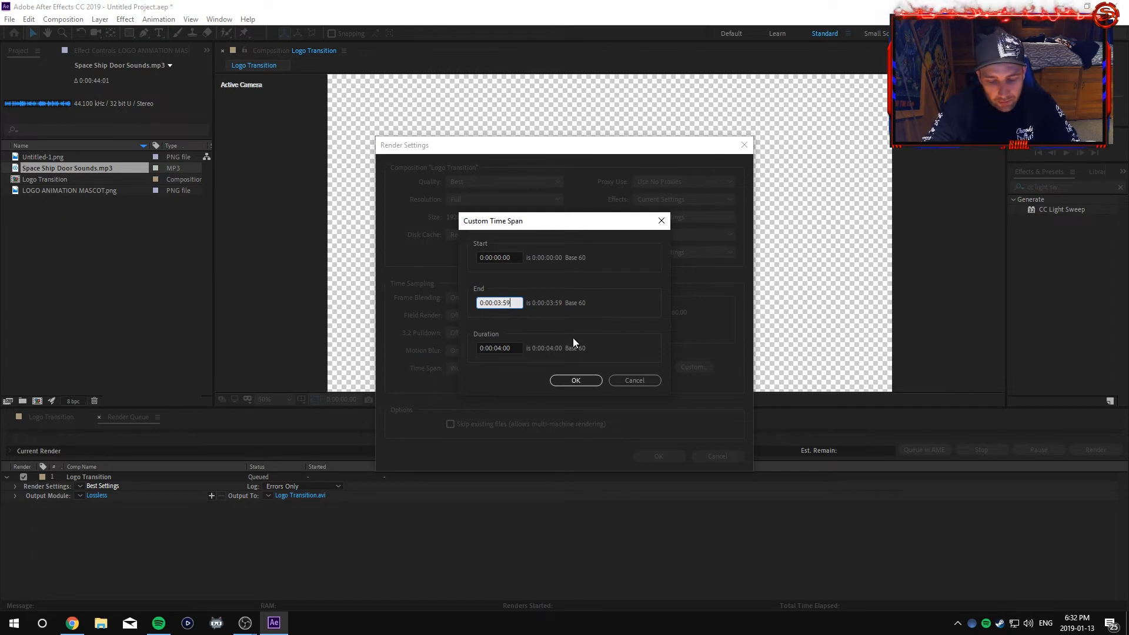
pyautogui.press('BackSpace')
pyautogui.write('4')
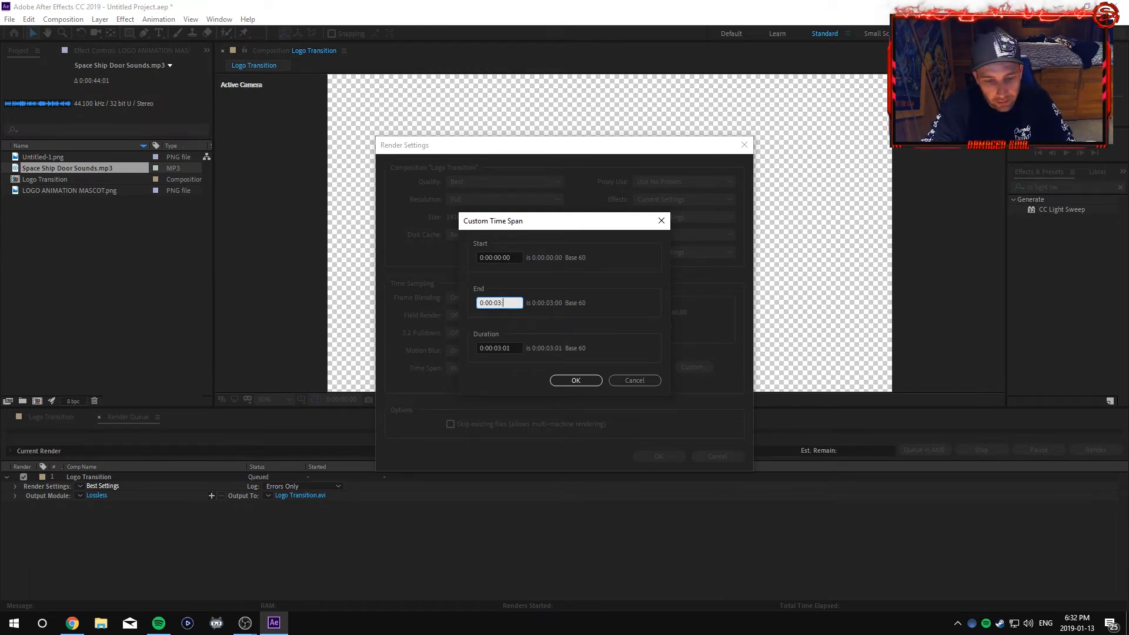
pyautogui.write('00')
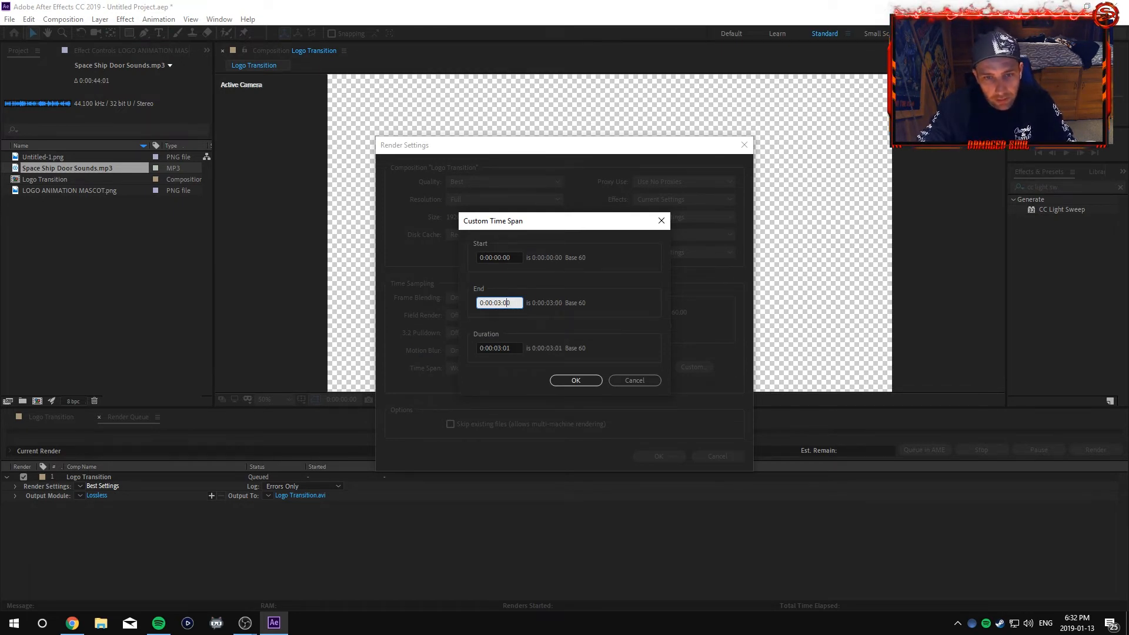
pyautogui.click(500, 303)
pyautogui.press('BackSpace')
pyautogui.write('4')
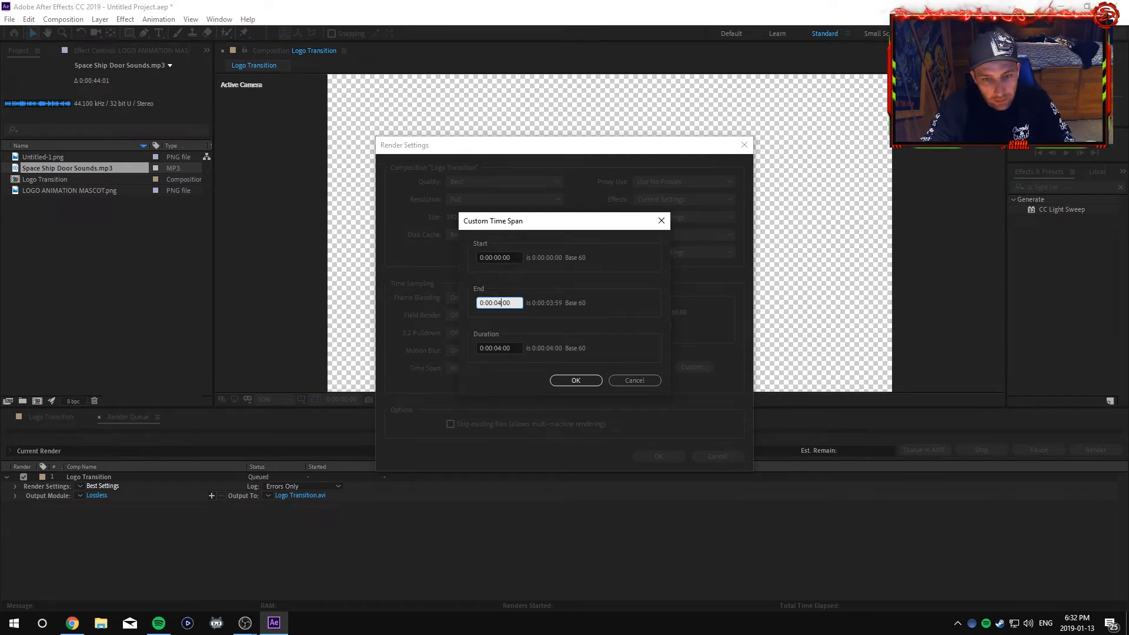
pyautogui.click(580, 380)
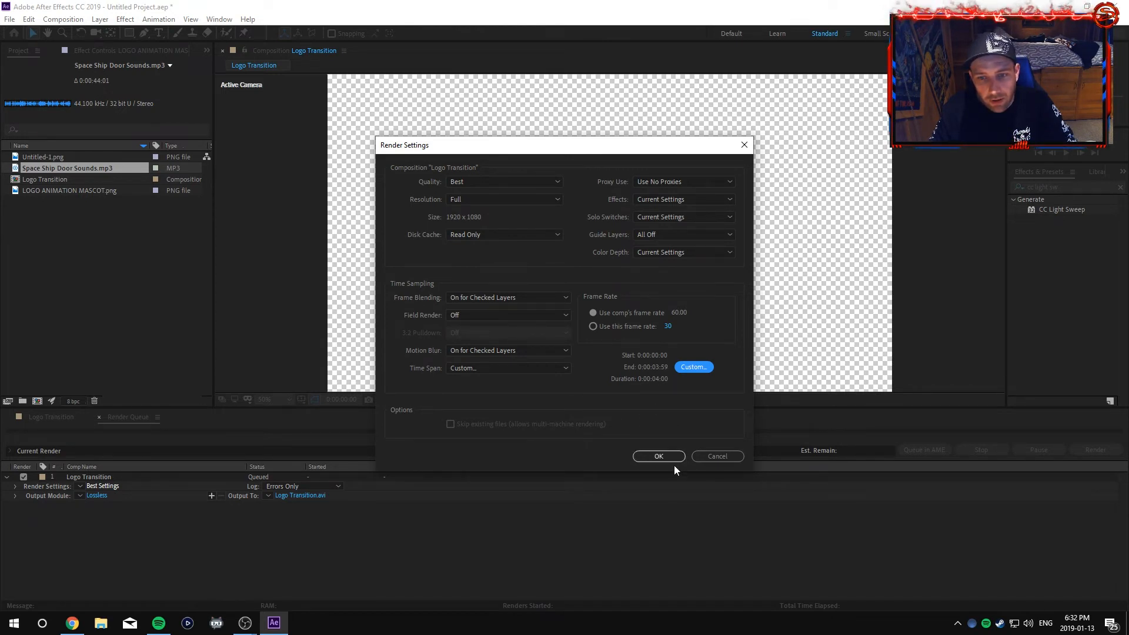
pyautogui.click(659, 456)
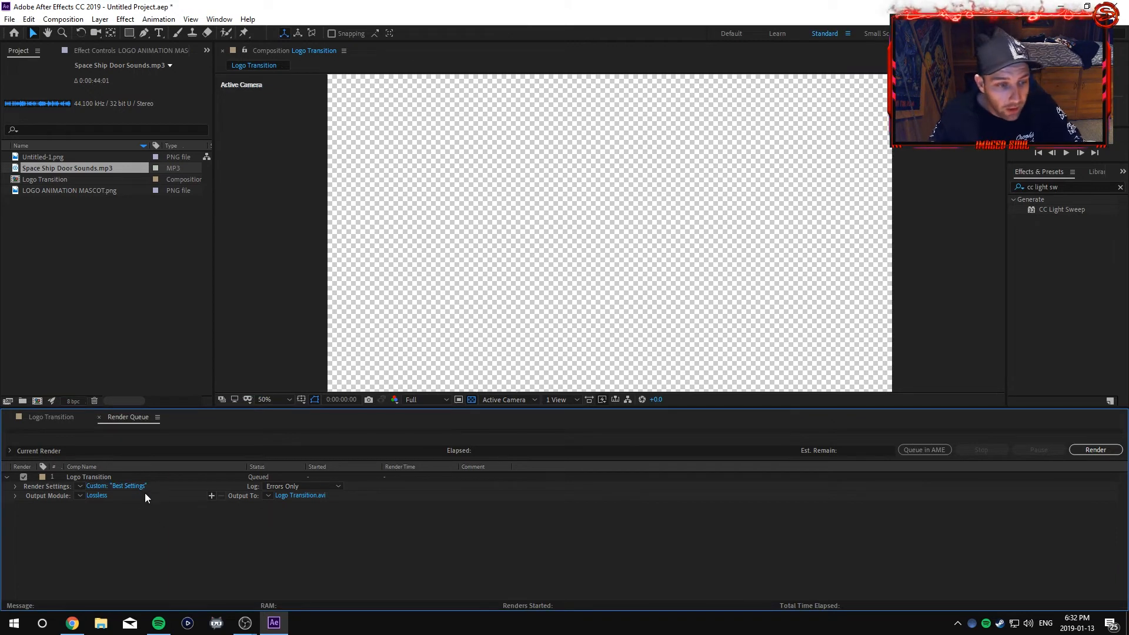
# Configure the output module for the QuickTime format with RGB + Alpha channels
pyautogui.click(98, 498)
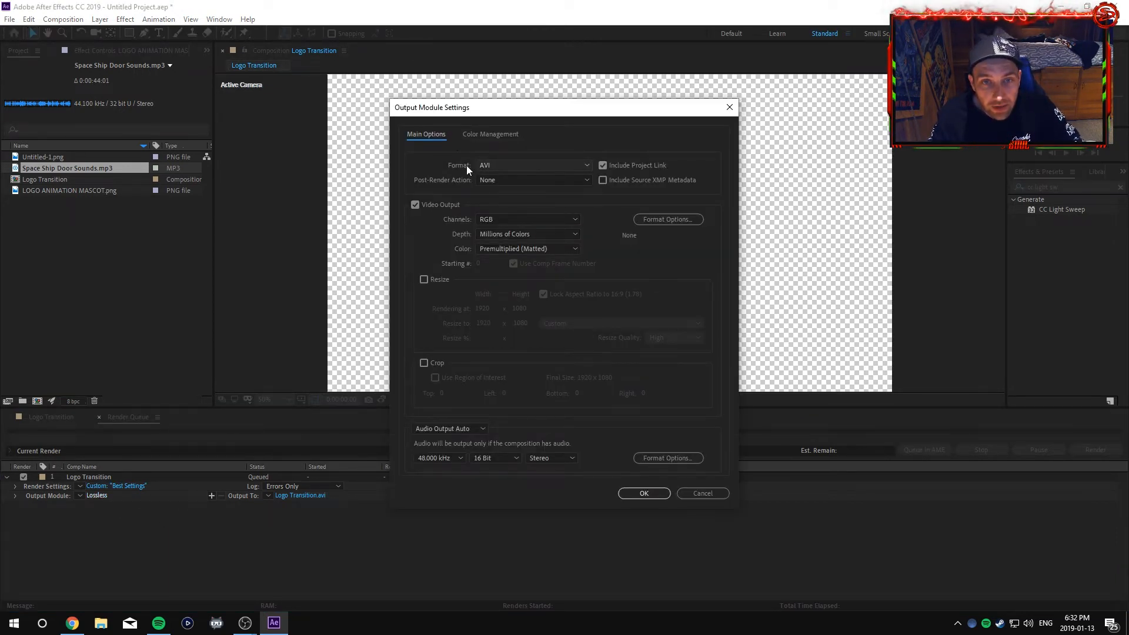
pyautogui.click(559, 165)
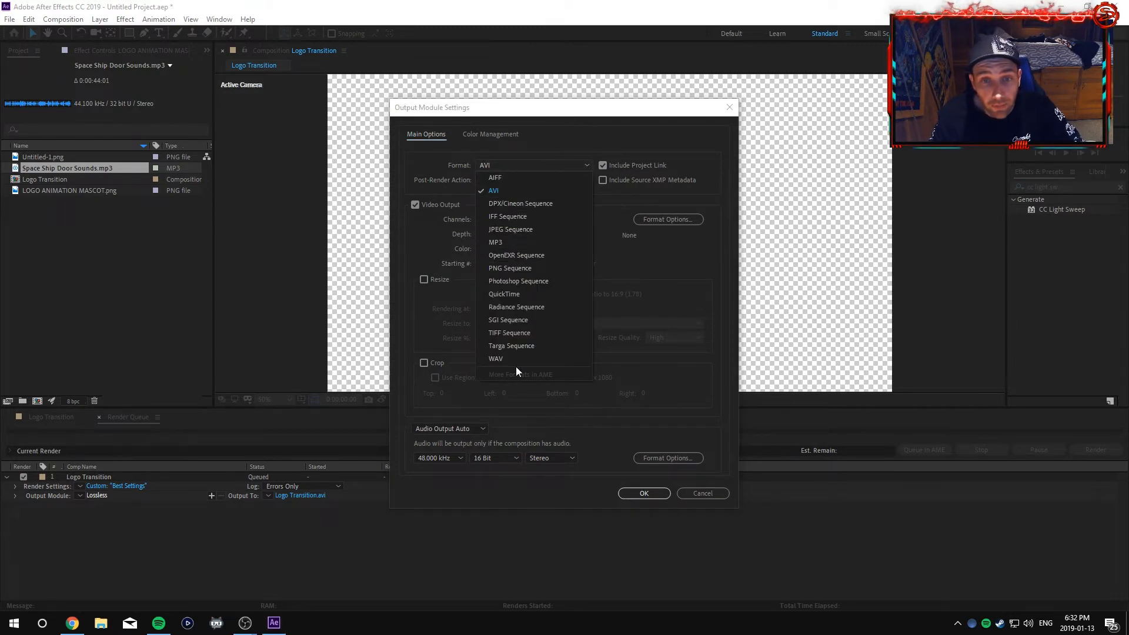
pyautogui.click(520, 301)
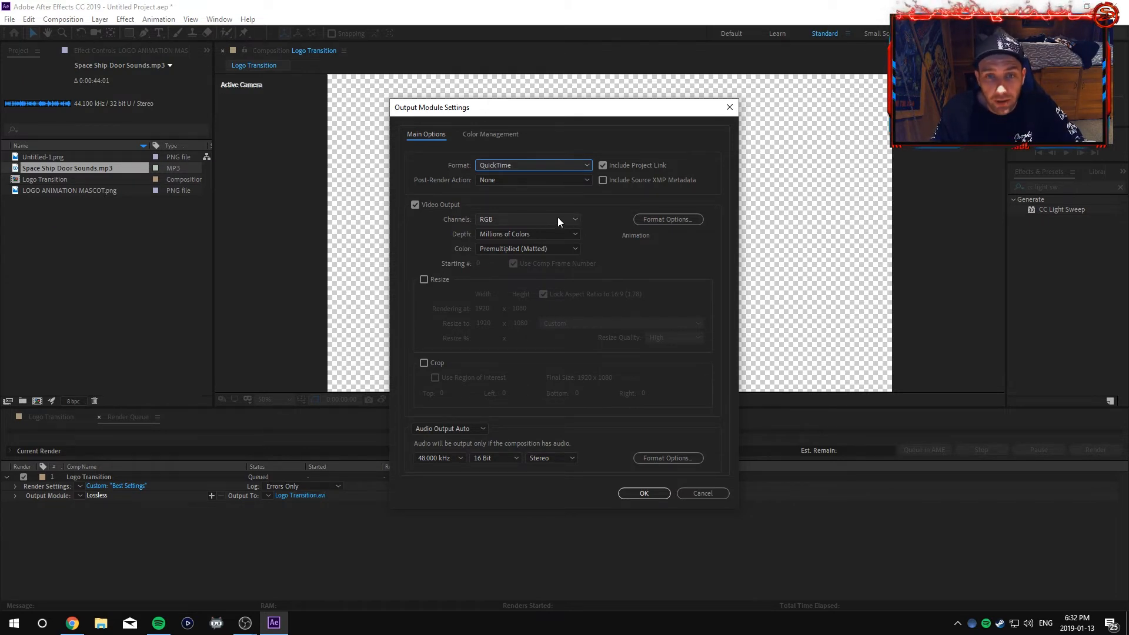
pyautogui.click(541, 216)
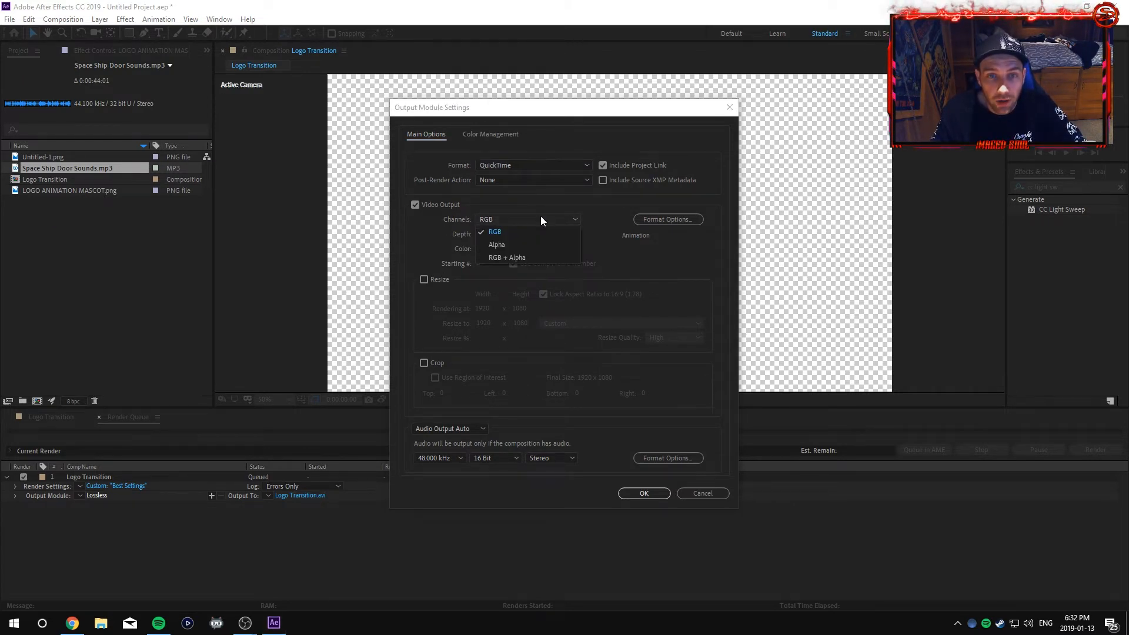
pyautogui.click(538, 258)
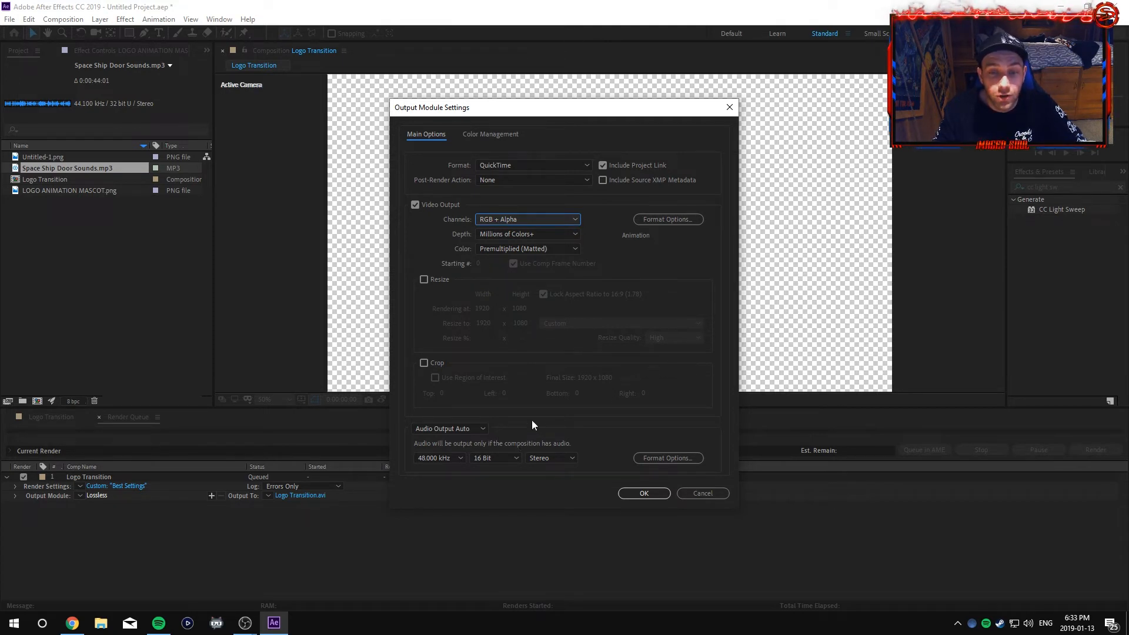
pyautogui.click(645, 494)
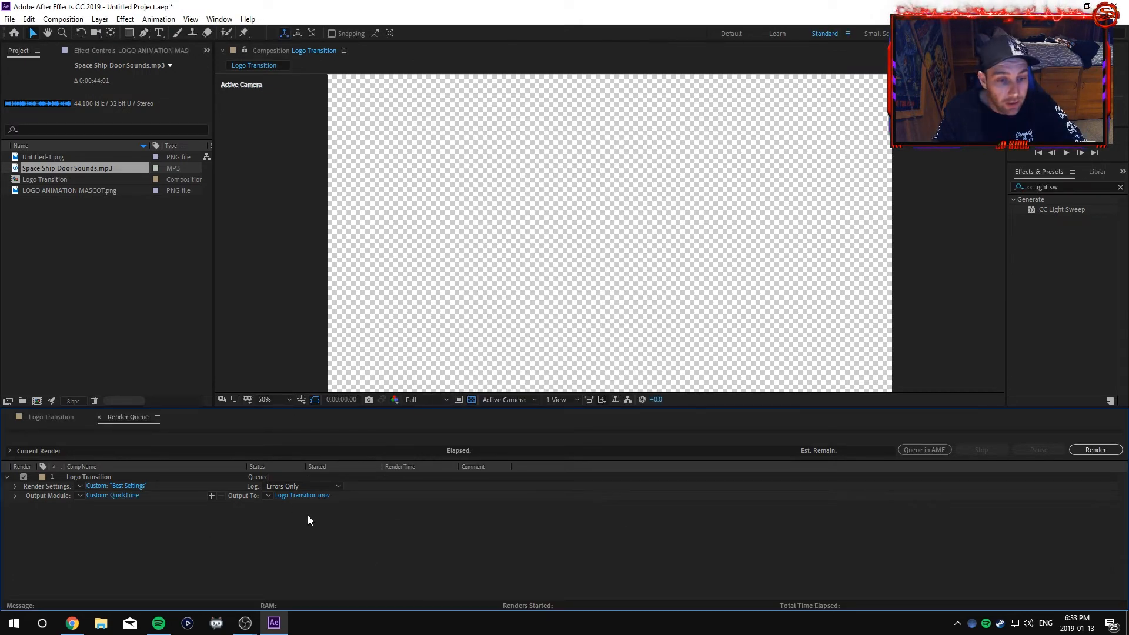
# Set the render output to a Desktop file named Logo Transition Final Project and render the queue
pyautogui.click(306, 496)
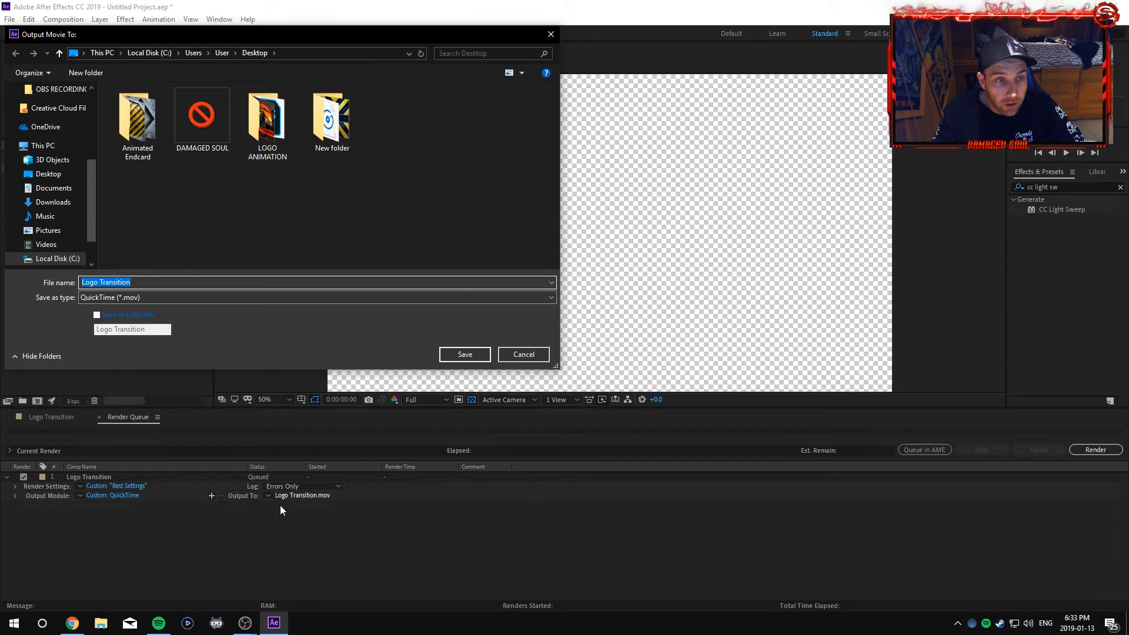
pyautogui.click(67, 172)
pyautogui.click(157, 282)
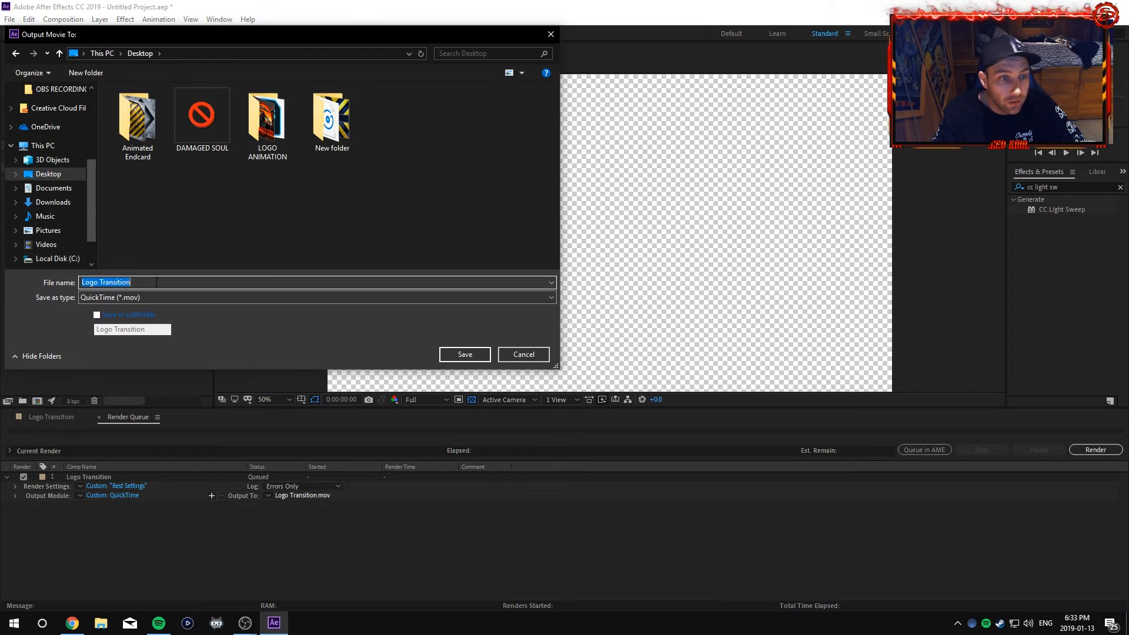
pyautogui.press('Right')
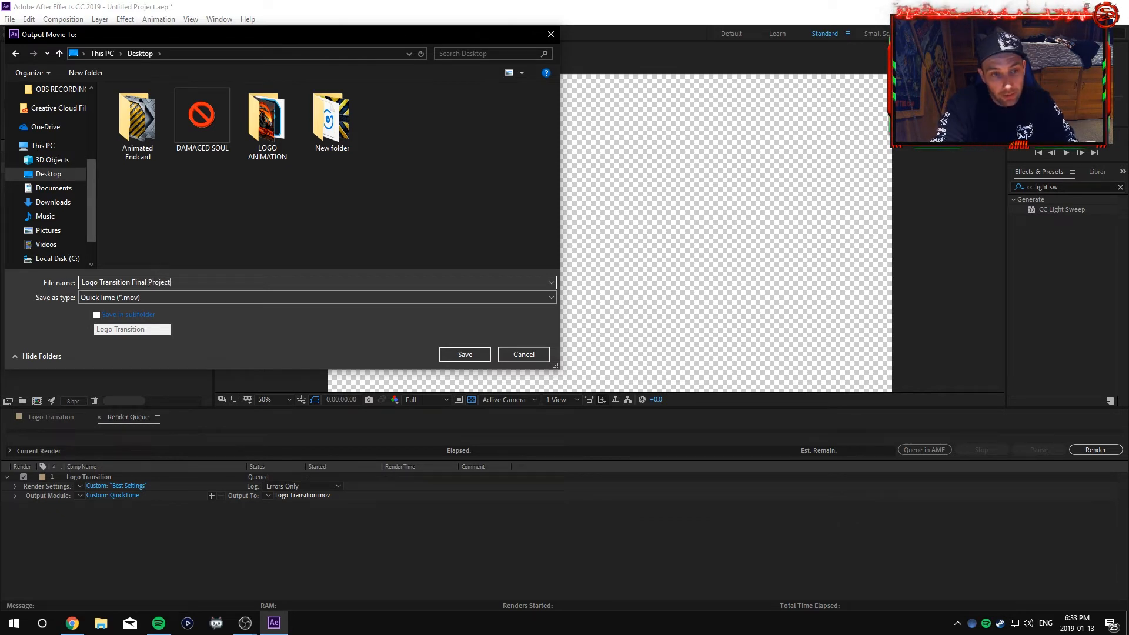
pyautogui.click(464, 354)
pyautogui.click(1100, 450)
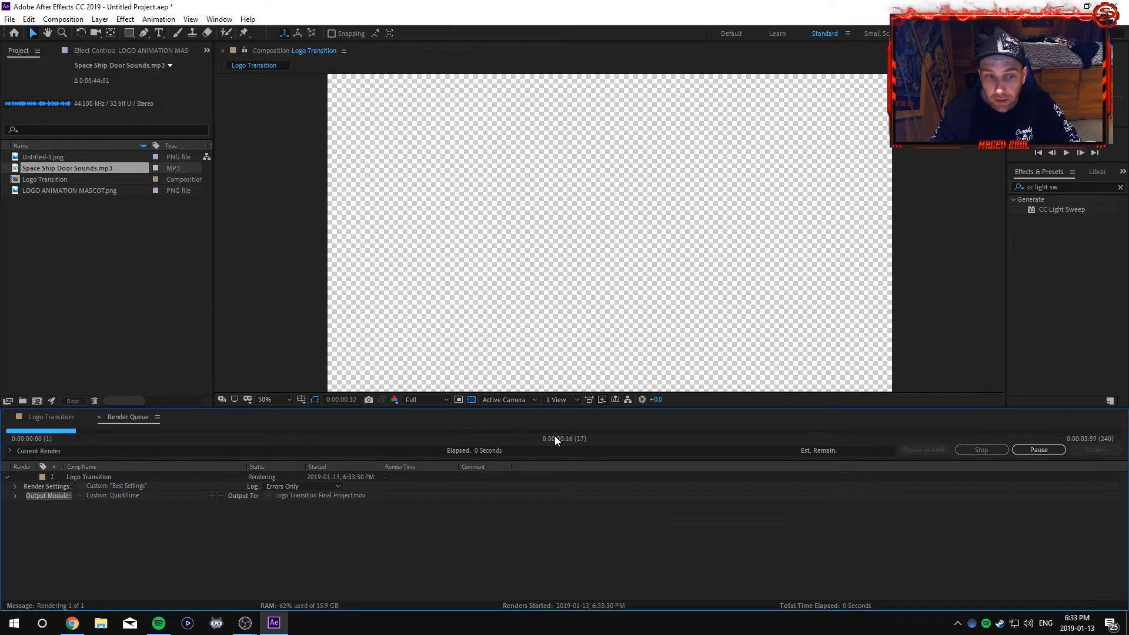
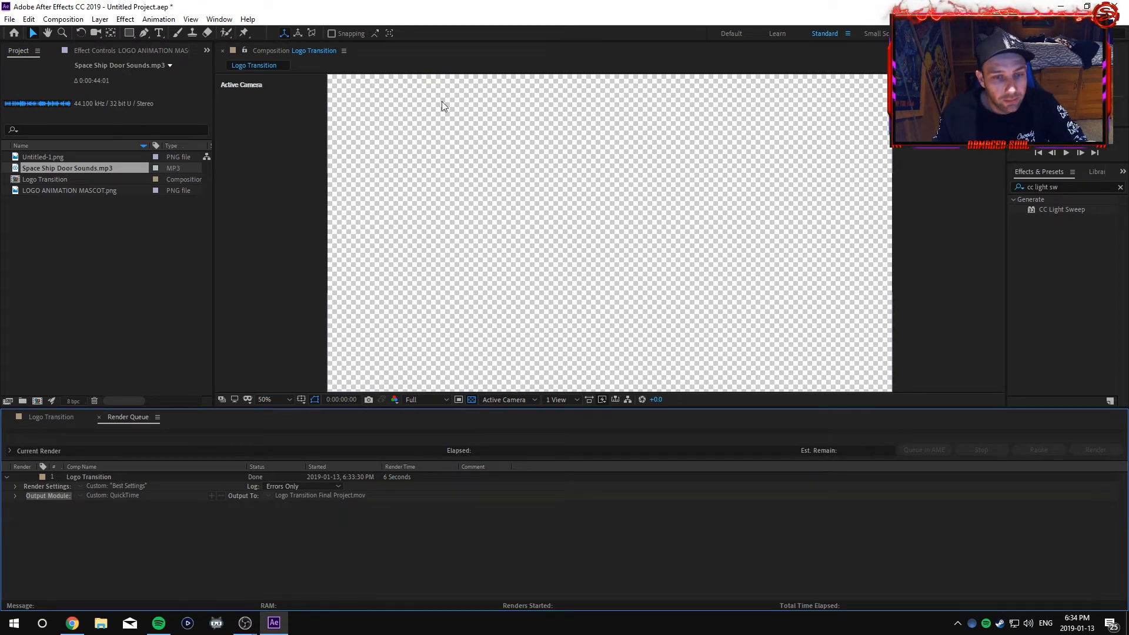
# Show the keyframes of the Untitled-1.png layer in the Logo Transition timeline and scrub to the closed jaws at 0:00:03:30
pyautogui.click(53, 418)
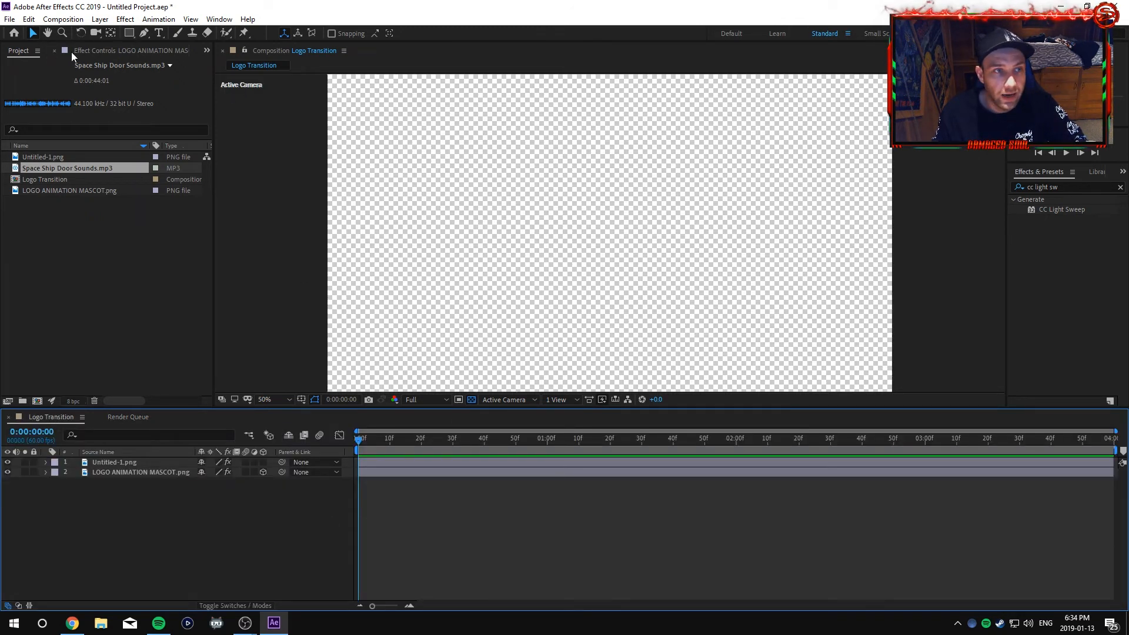
pyautogui.click(104, 49)
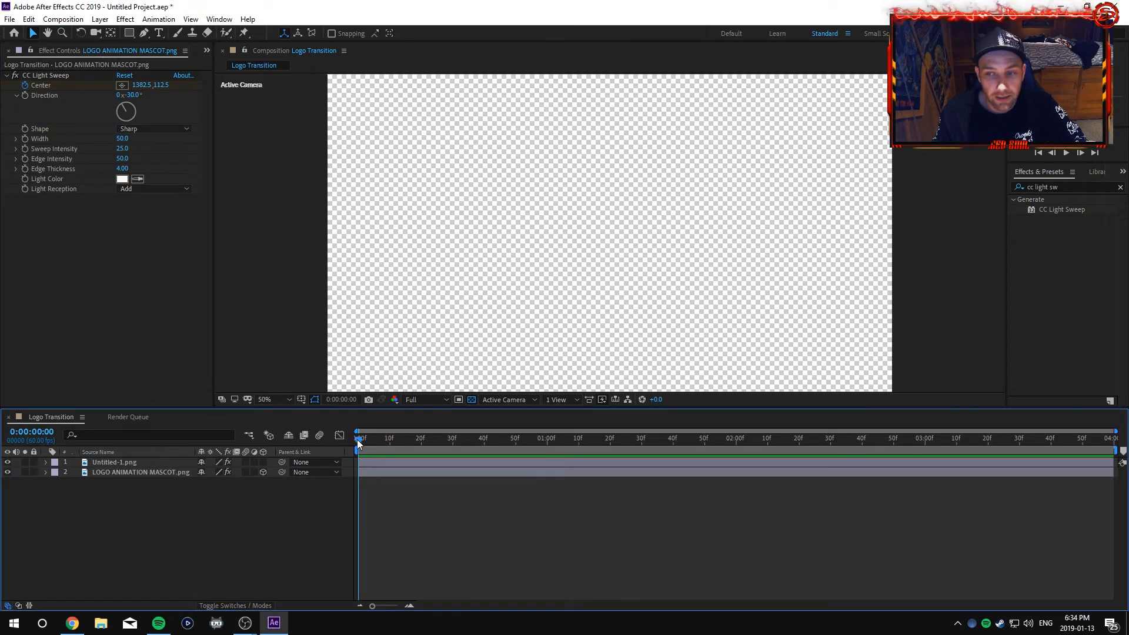
pyautogui.moveTo(358, 440); pyautogui.dragTo(1025, 469)
pyautogui.click(1024, 461)
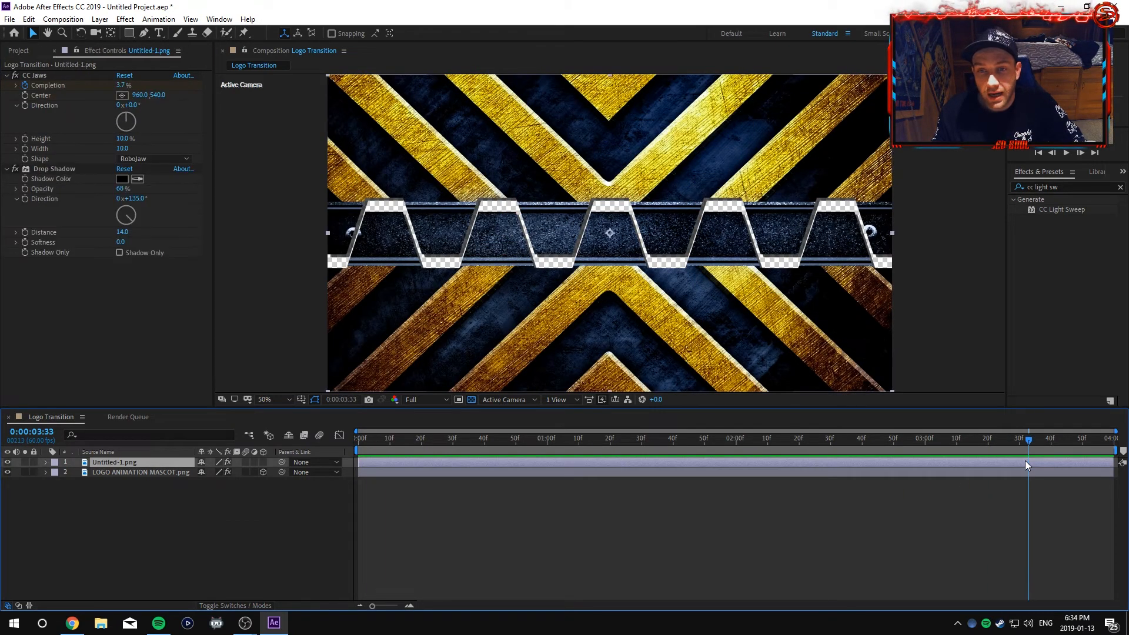
pyautogui.press('u')
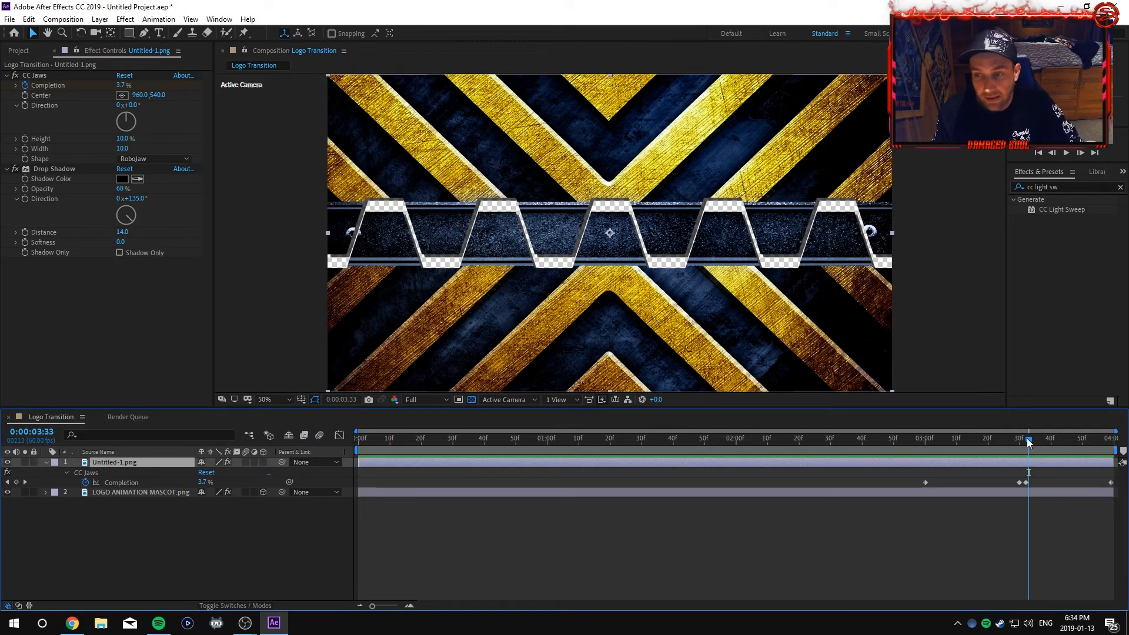
pyautogui.moveTo(1028, 442)
pyautogui.mouseDown()
pyautogui.moveTo(918, 462)
pyautogui.moveTo(1018, 442)
pyautogui.moveTo(1033, 450)
pyautogui.moveTo(1020, 454)
pyautogui.mouseUp()
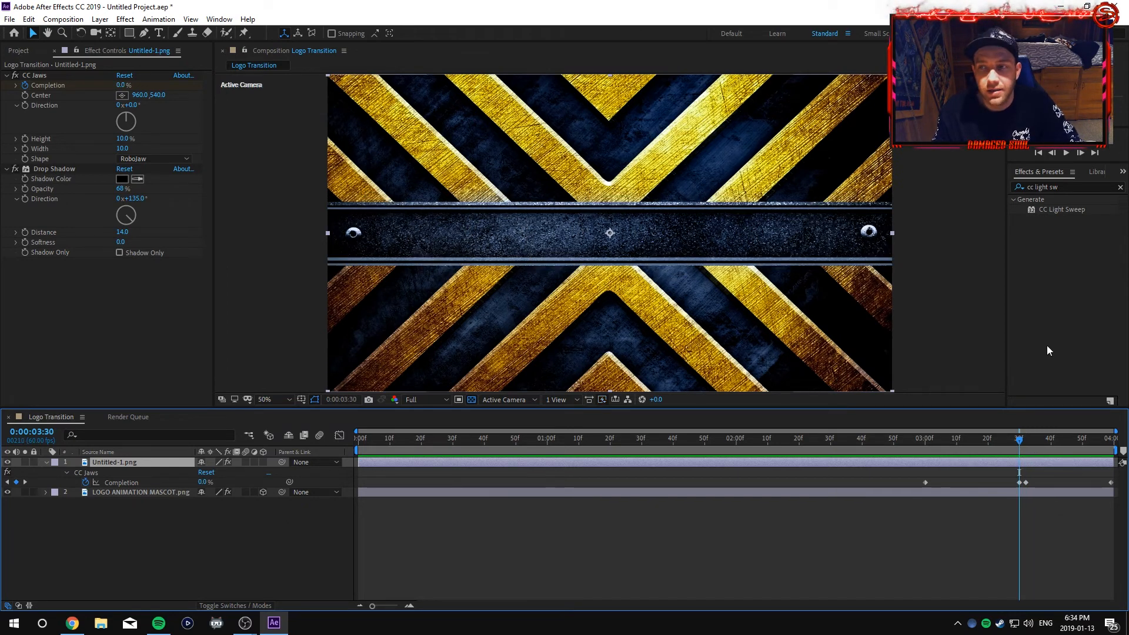
# Switch to OBS and add a Stinger scene transition named Logo Transition
pyautogui.click(1060, 7)
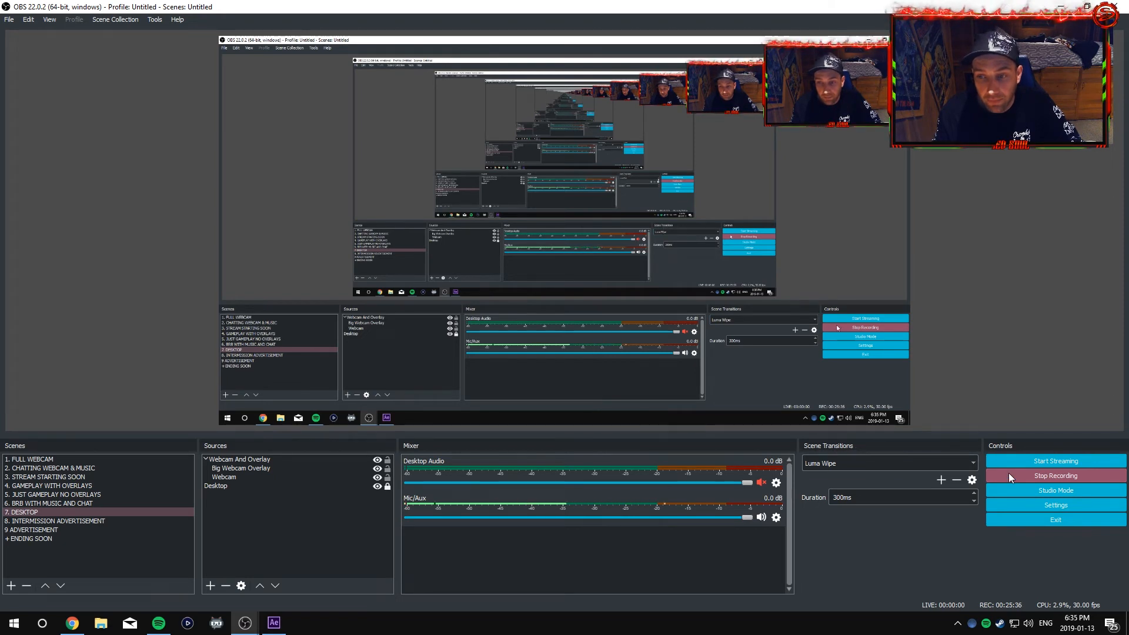
pyautogui.click(940, 481)
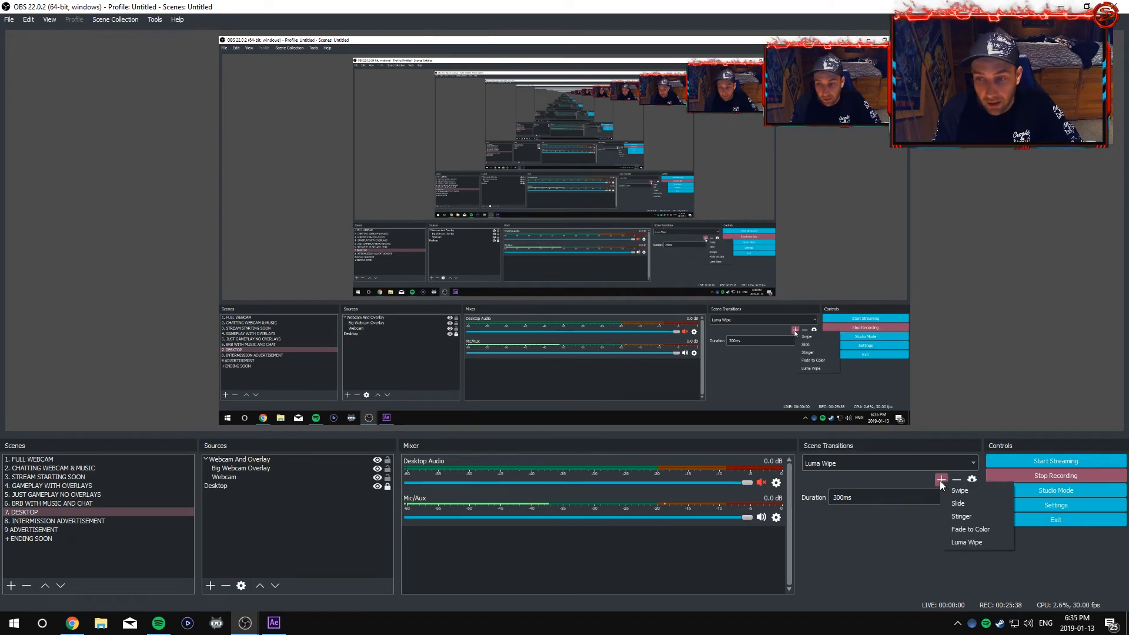
pyautogui.click(960, 517)
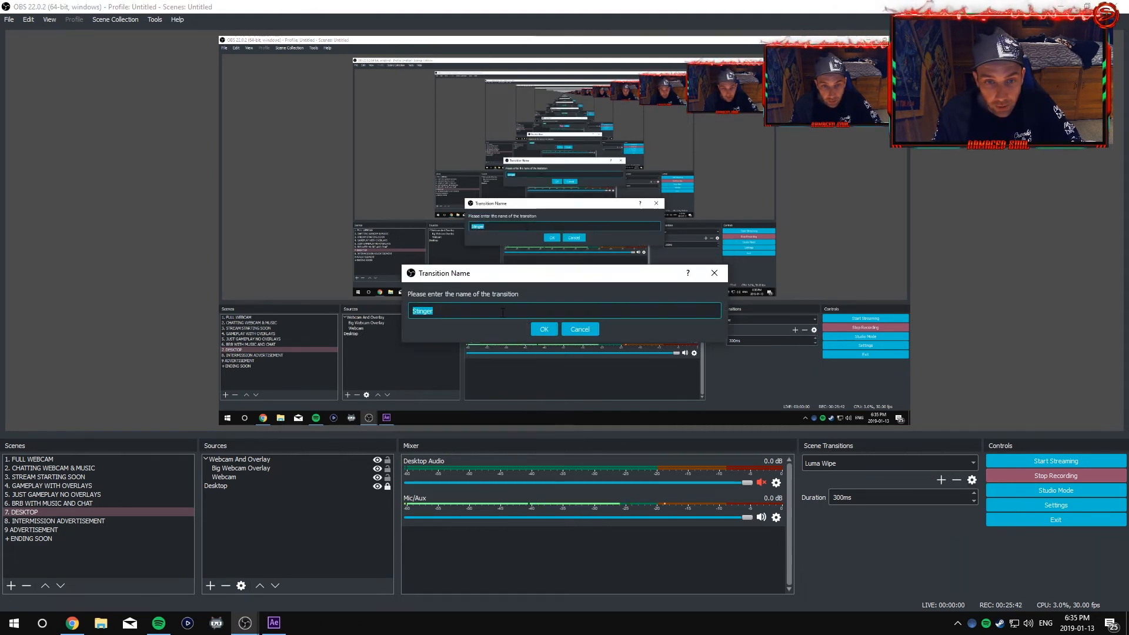
pyautogui.write('Logo')
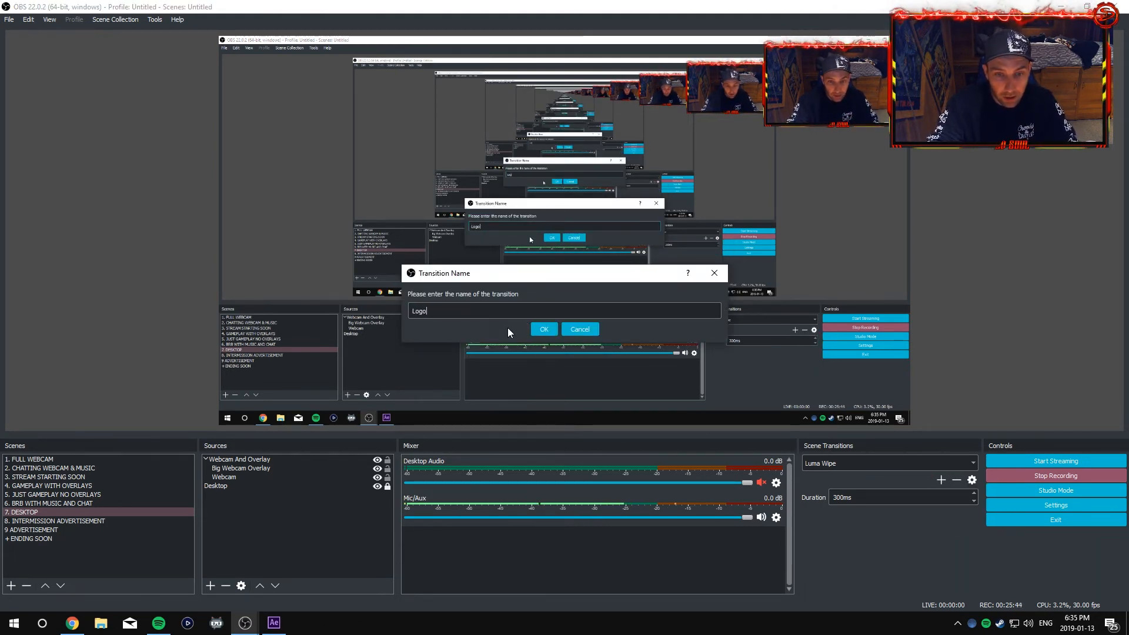
pyautogui.write(' Tran')
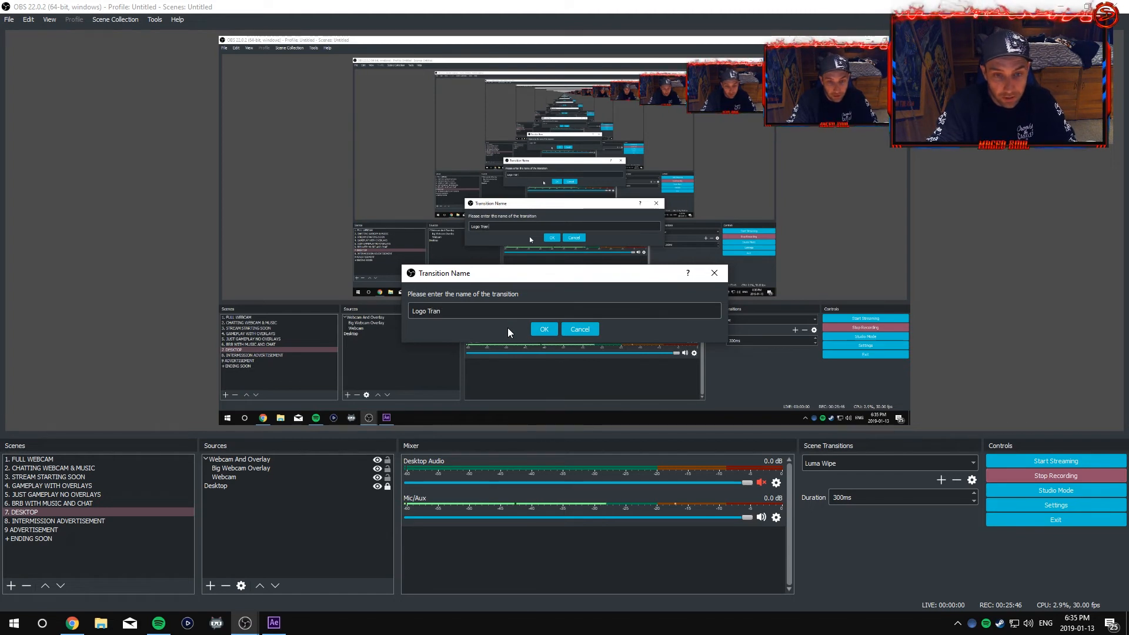
pyautogui.write('sition')
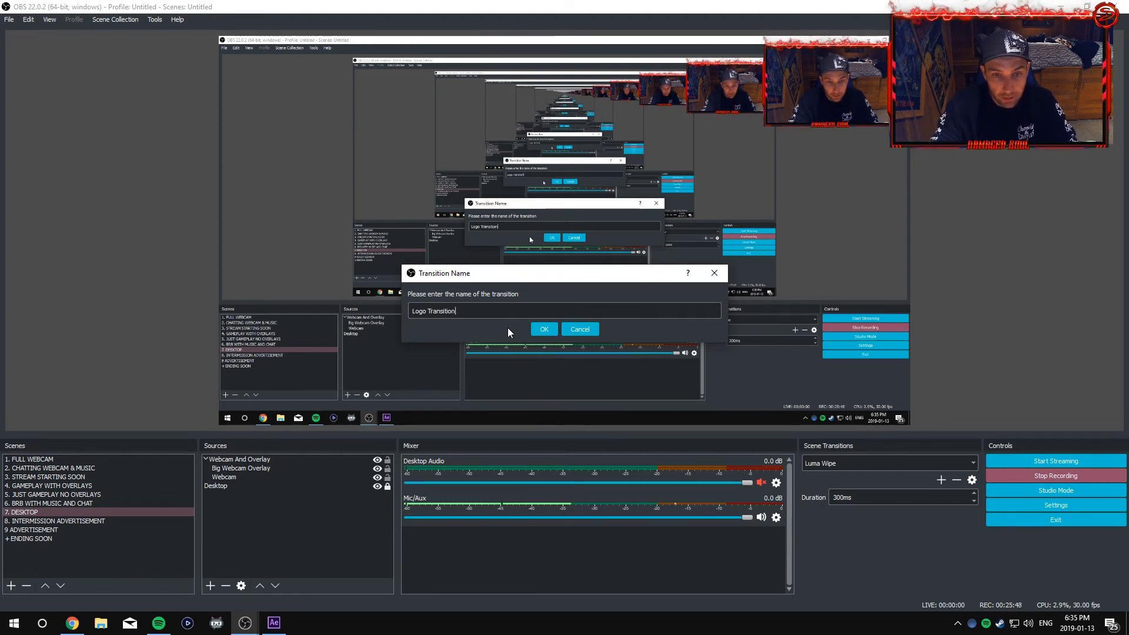
pyautogui.click(539, 326)
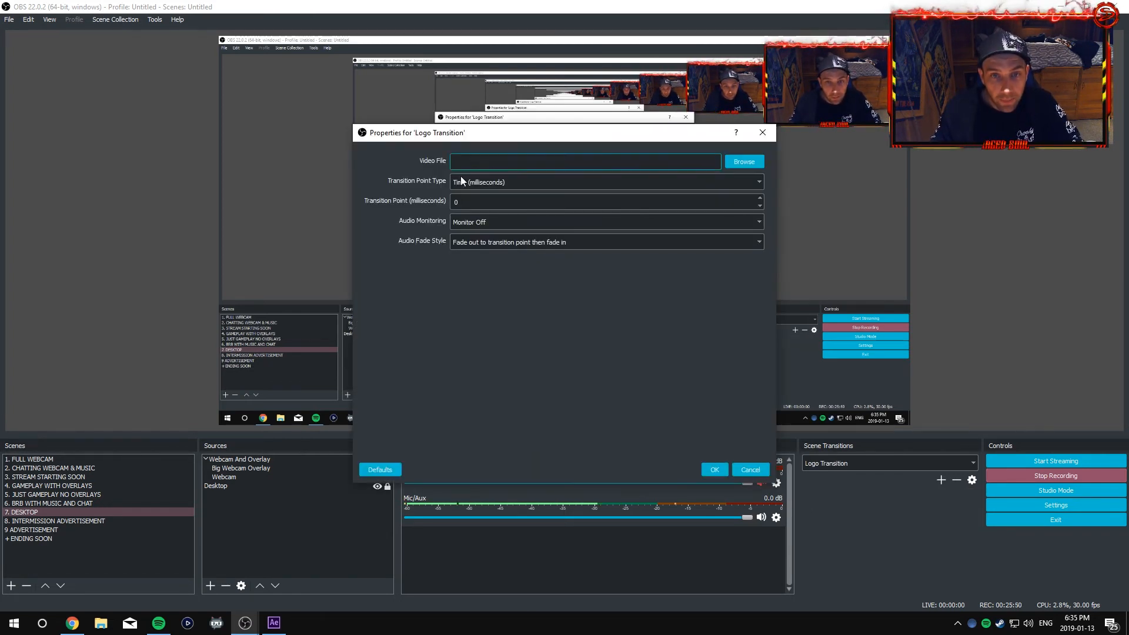
# Choose Logo Transition Final Project from the Desktop as the stinger's video file
pyautogui.click(744, 161)
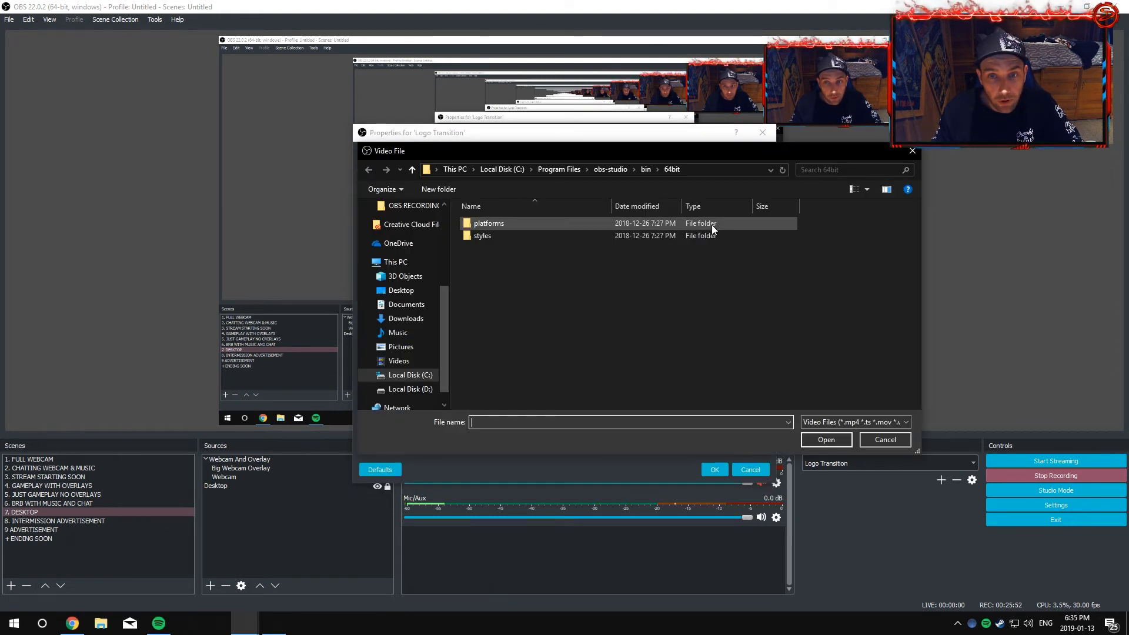
pyautogui.click(406, 290)
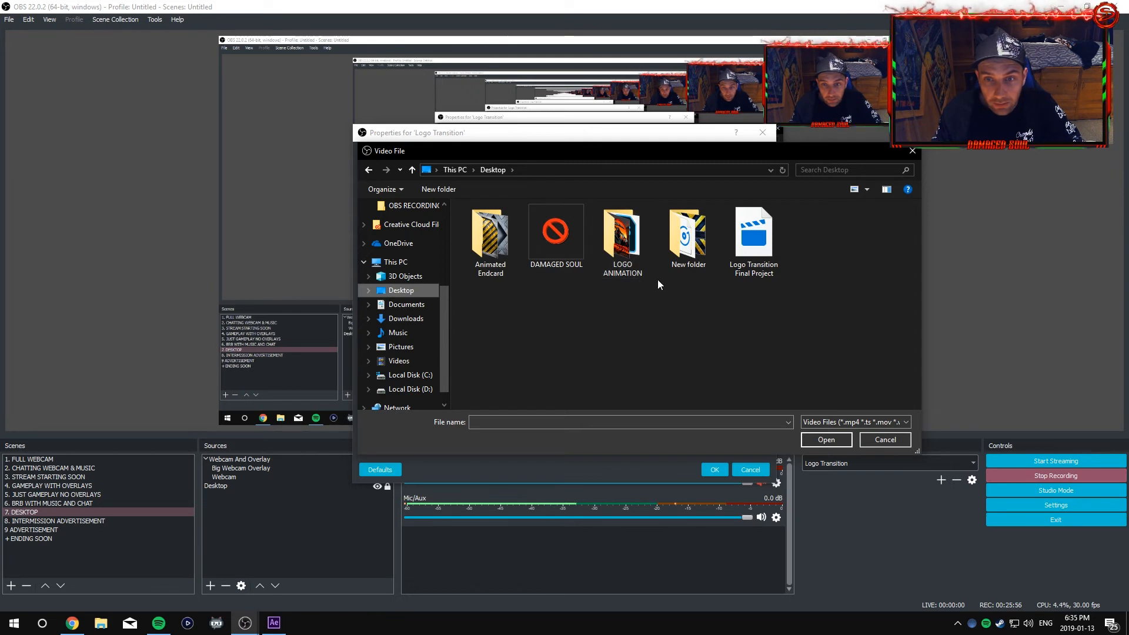
pyautogui.click(746, 251)
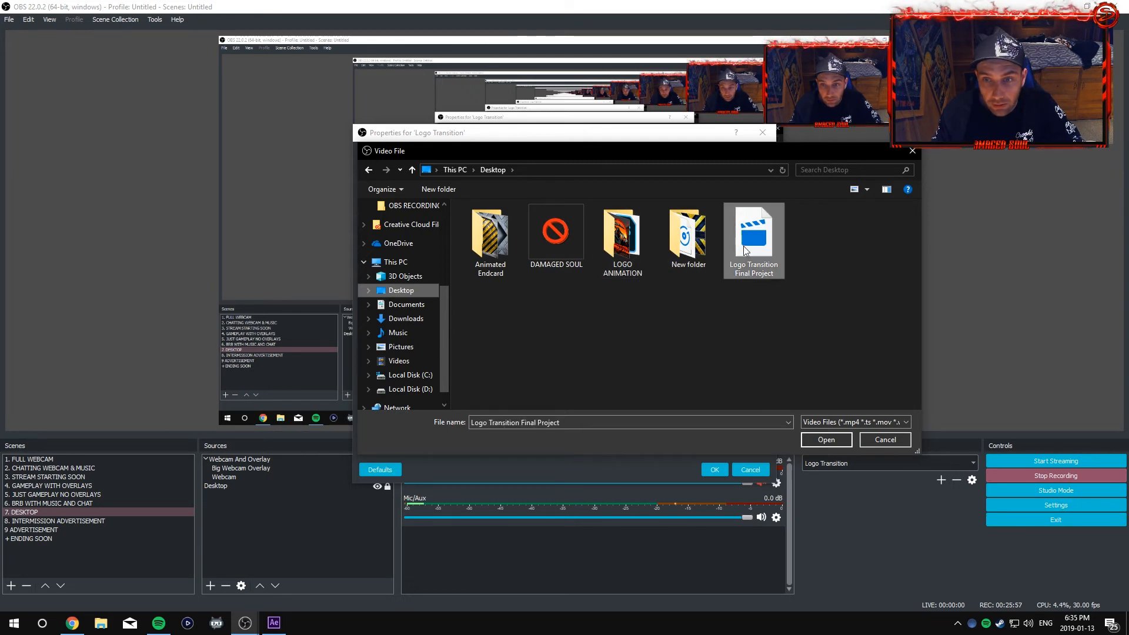
pyautogui.click(827, 440)
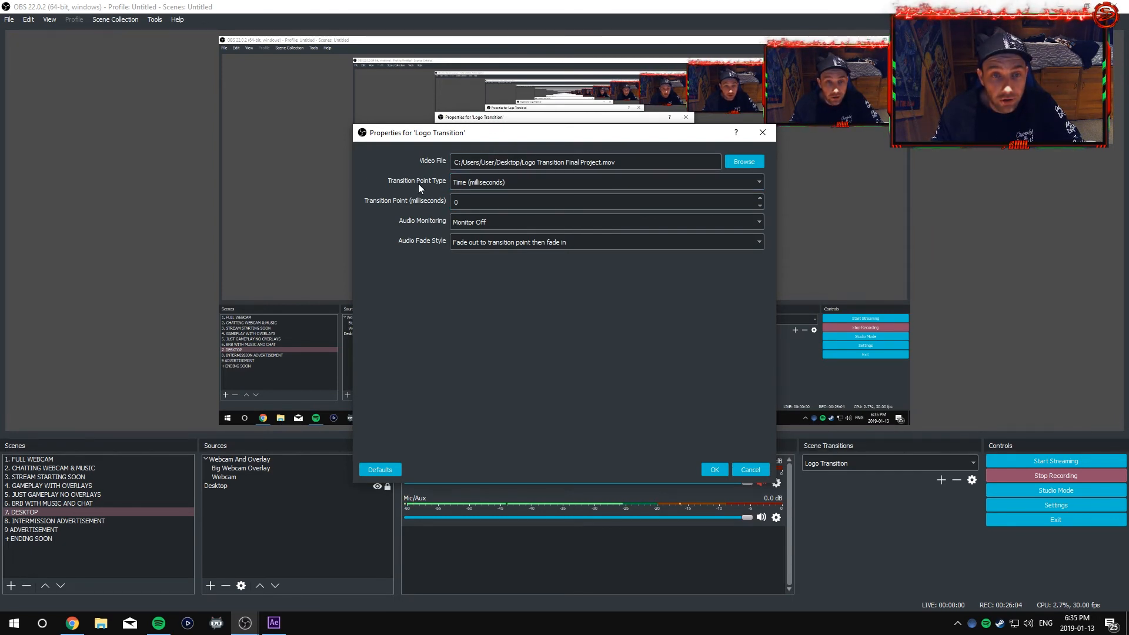
# Set the stinger's transition point type to Frame
pyautogui.click(753, 184)
pyautogui.click(595, 199)
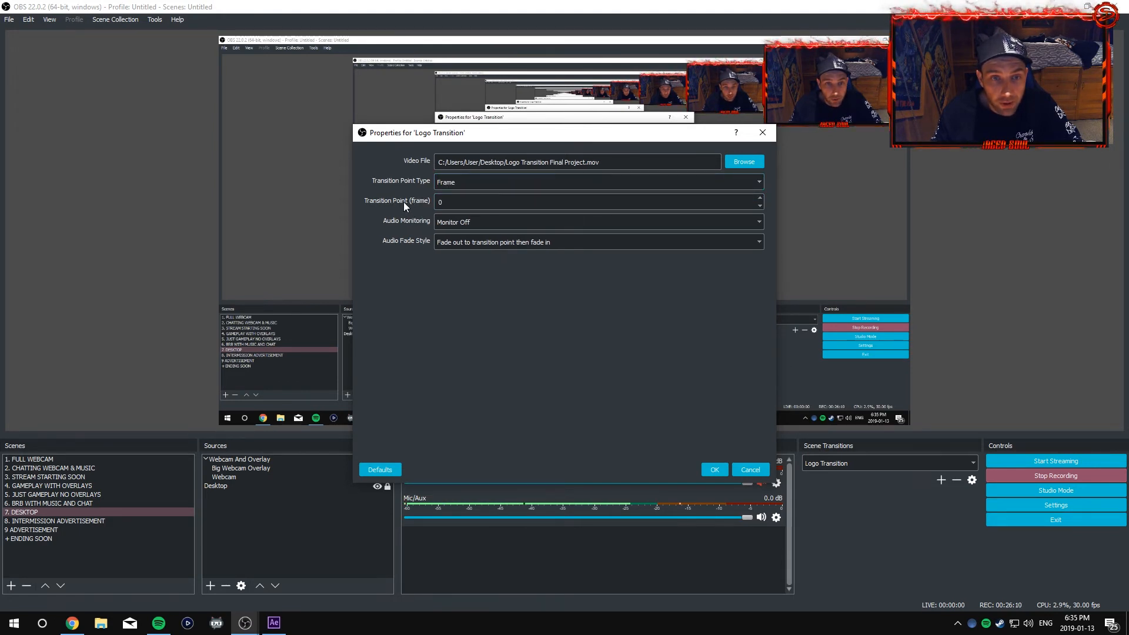
pyautogui.click(467, 203)
pyautogui.press('BackSpace')
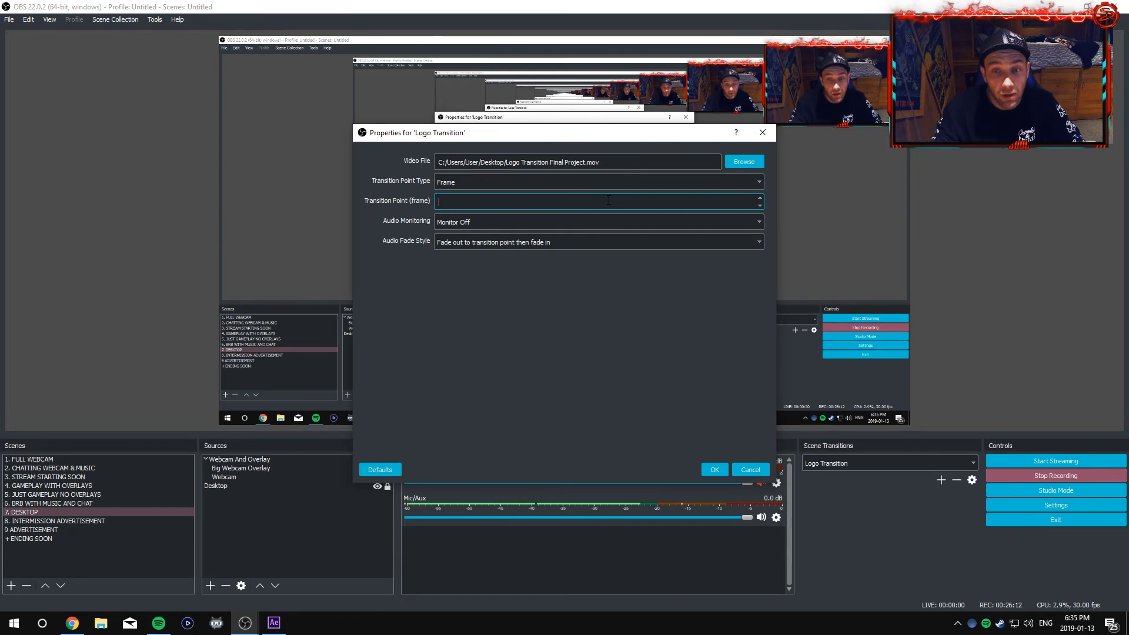
# Switch to After Effects and scrub around 0:00:03:30 to find the frame number where the jaws are fully closed
pyautogui.click(274, 623)
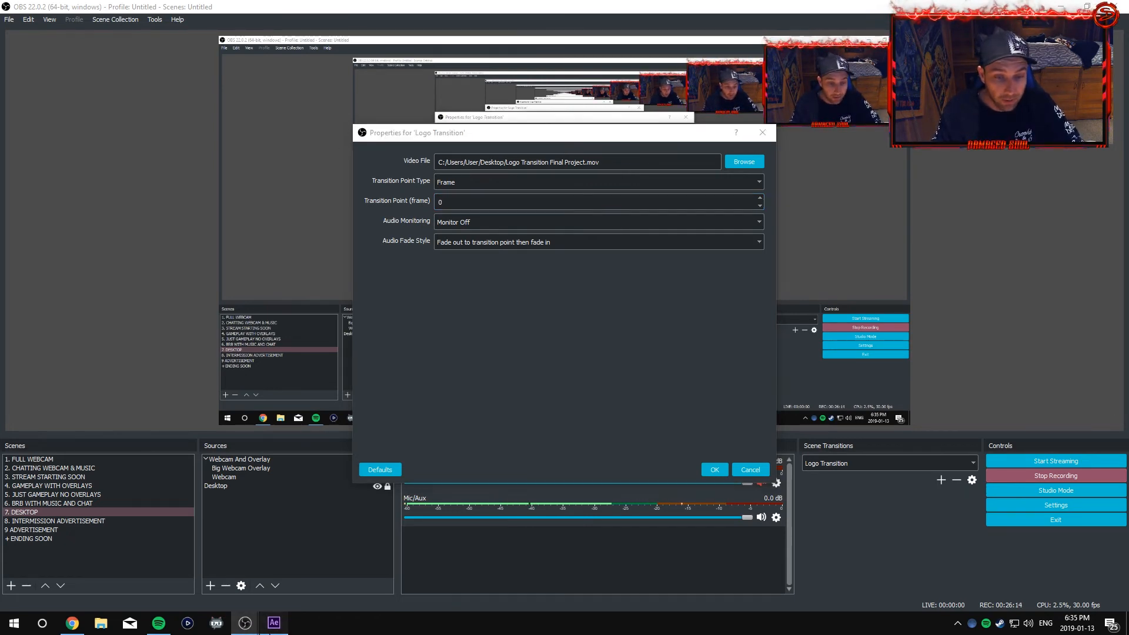
pyautogui.moveTo(1020, 442)
pyautogui.mouseDown()
pyautogui.moveTo(346, 460)
pyautogui.moveTo(739, 435)
pyautogui.moveTo(987, 438)
pyautogui.moveTo(928, 438)
pyautogui.moveTo(929, 450)
pyautogui.moveTo(1020, 436)
pyautogui.mouseUp()
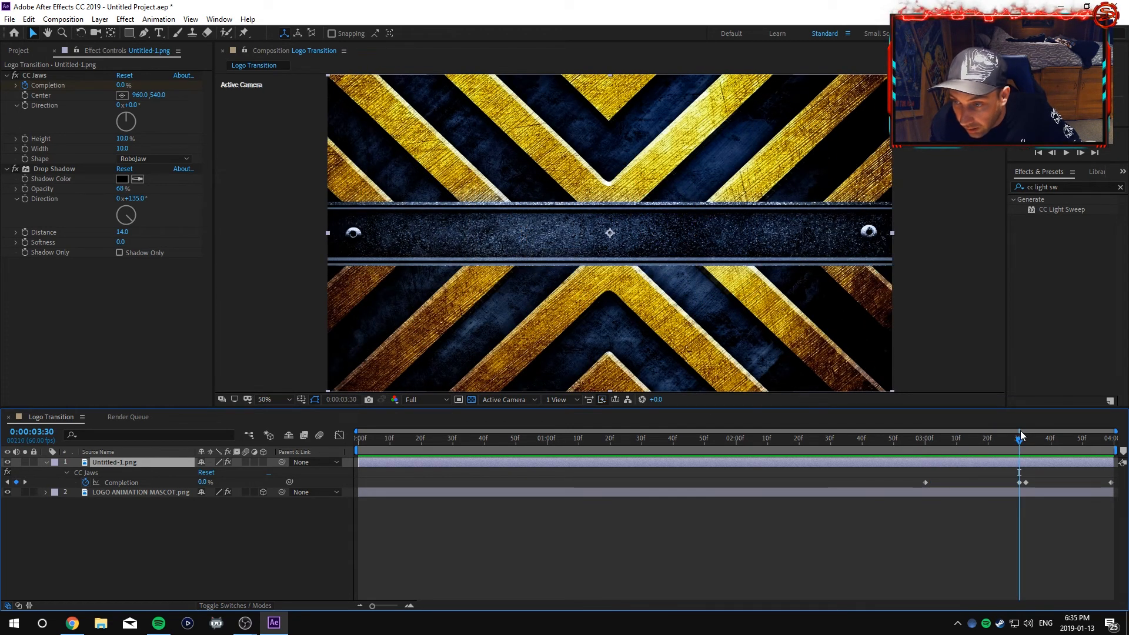
pyautogui.moveTo(1021, 435); pyautogui.dragTo(1024, 435)
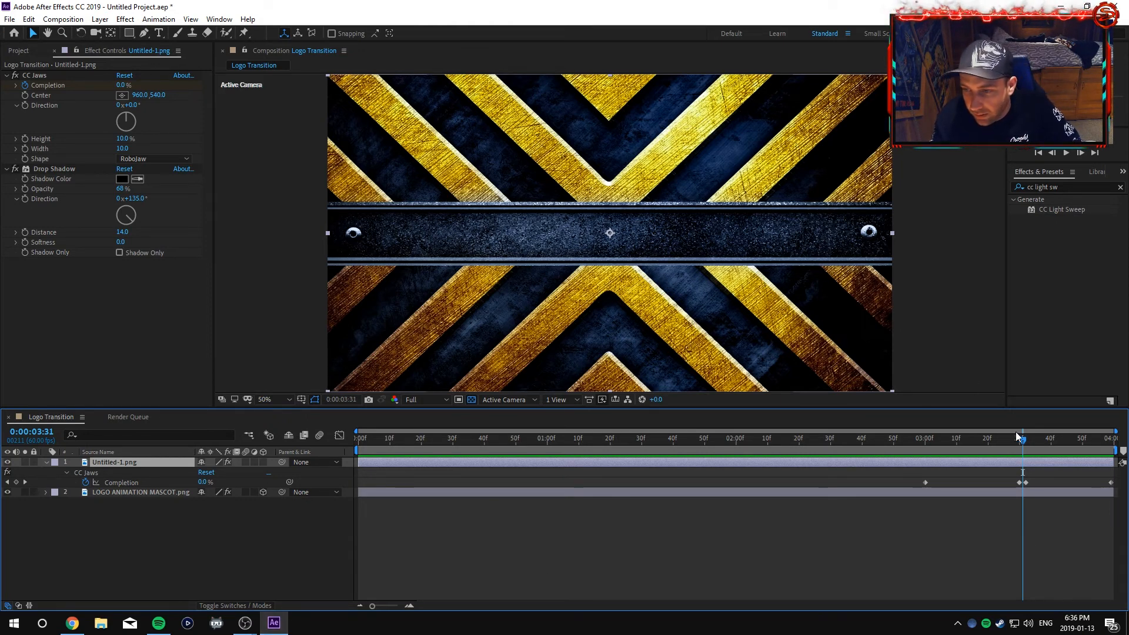
pyautogui.moveTo(1023, 440)
pyautogui.mouseDown()
pyautogui.moveTo(926, 441)
pyautogui.moveTo(1035, 441)
pyautogui.mouseUp()
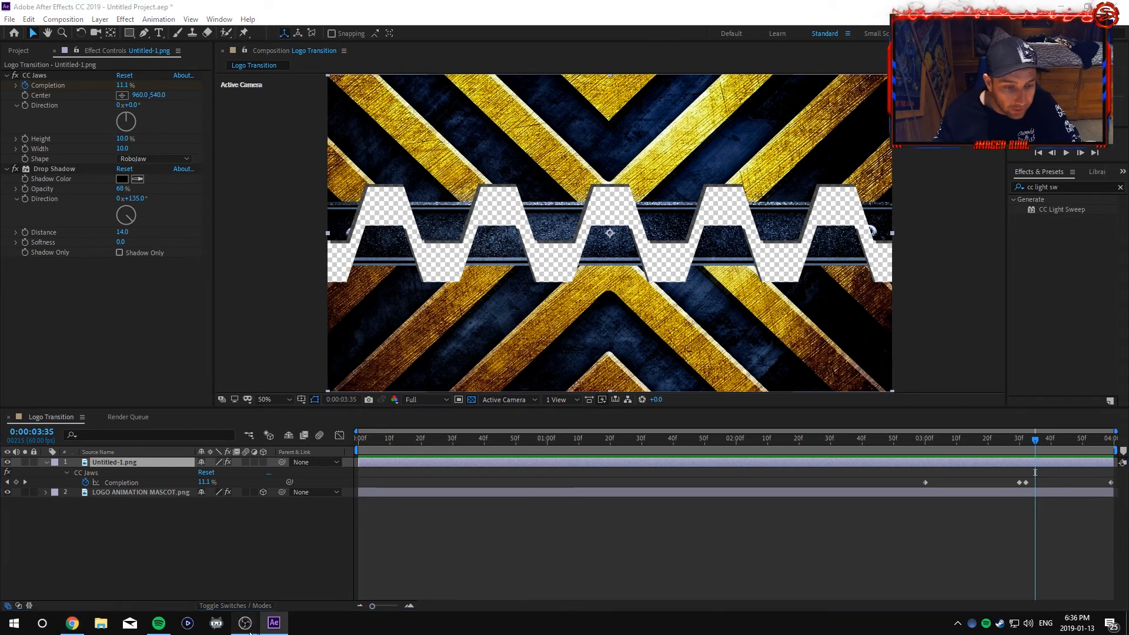
# Switch back to OBS and set the stinger's transition point to frame 211
pyautogui.moveTo(245, 622)
pyautogui.click(225, 567)
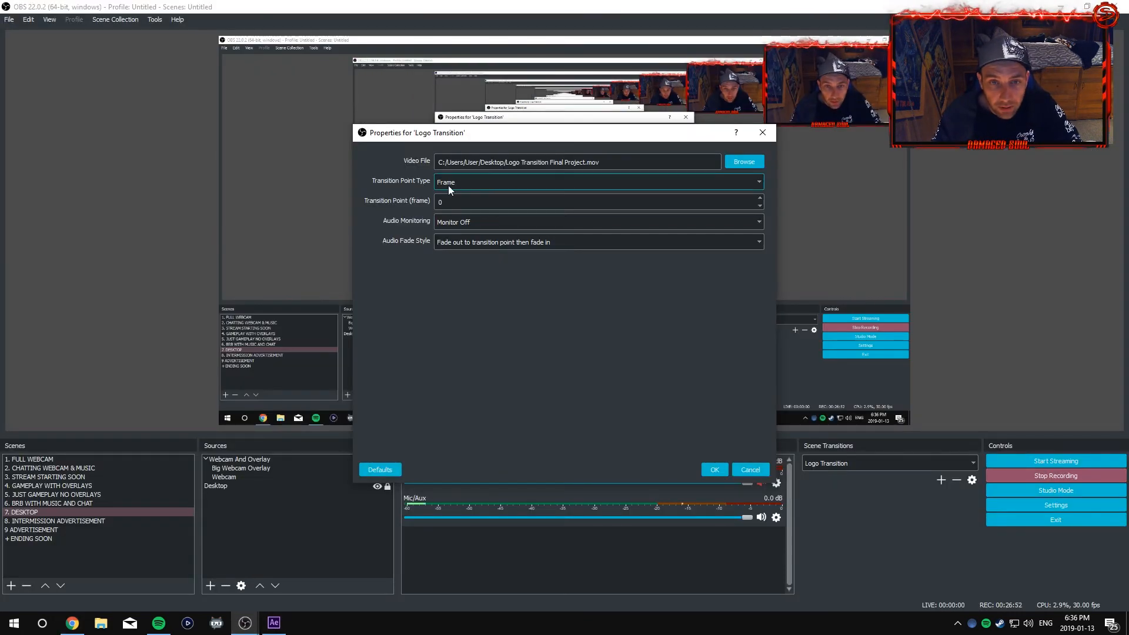
pyautogui.moveTo(447, 202); pyautogui.dragTo(435, 203)
pyautogui.write('211')
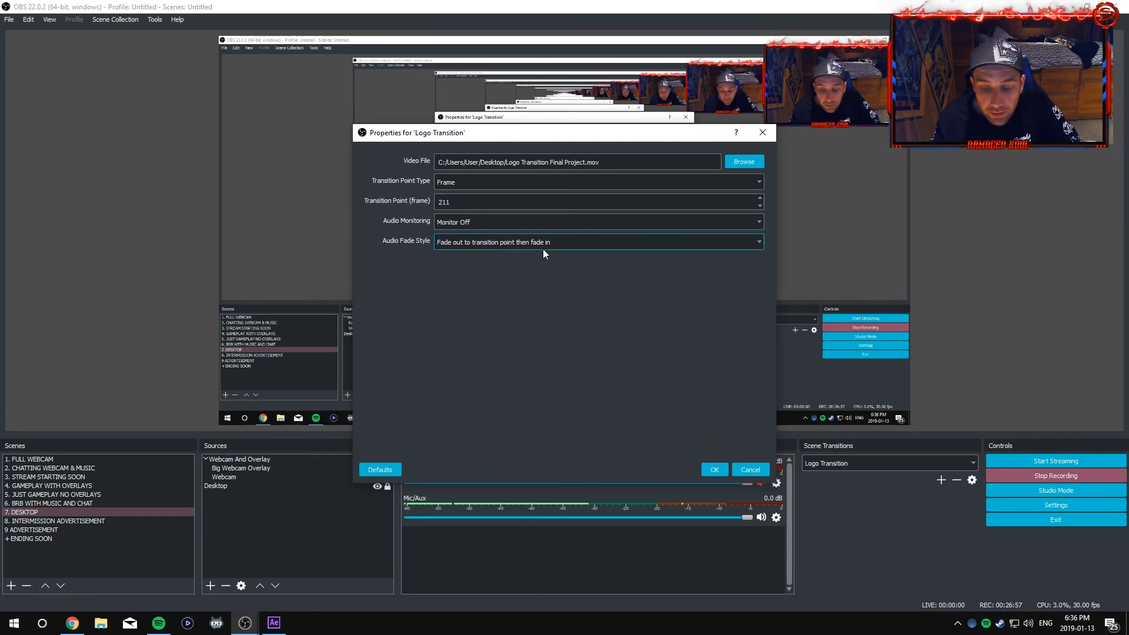
# Review the audio fade style and audio monitoring options, keep them as they are, and accept the Logo Transition properties
pyautogui.click(656, 245)
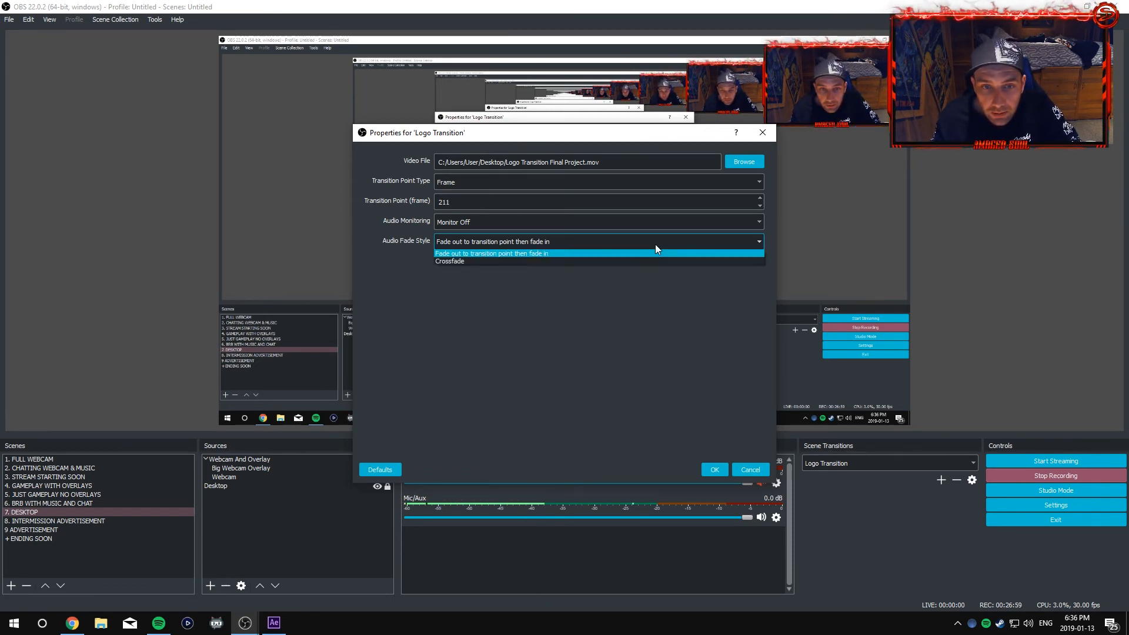
pyautogui.click(655, 245)
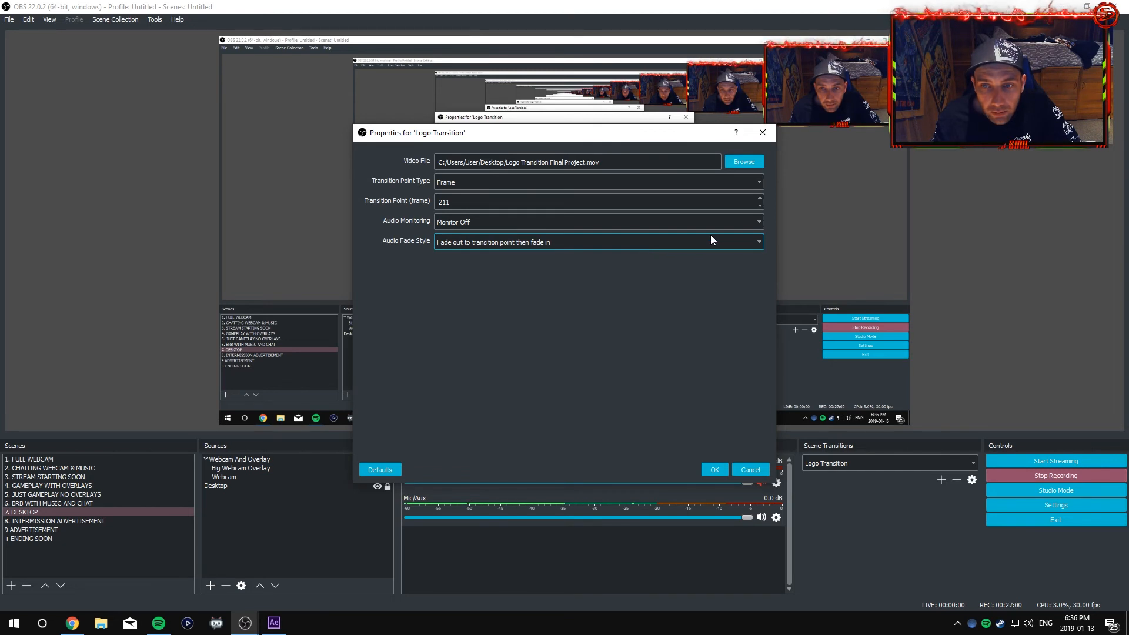
pyautogui.click(760, 241)
pyautogui.click(760, 241)
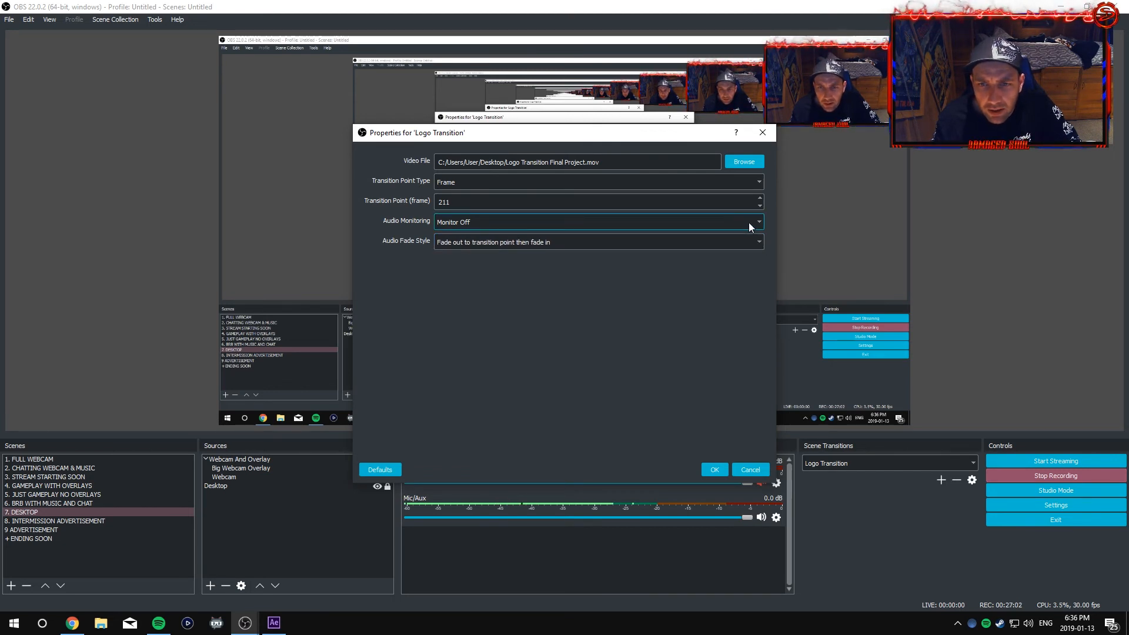
pyautogui.click(749, 222)
pyautogui.click(750, 221)
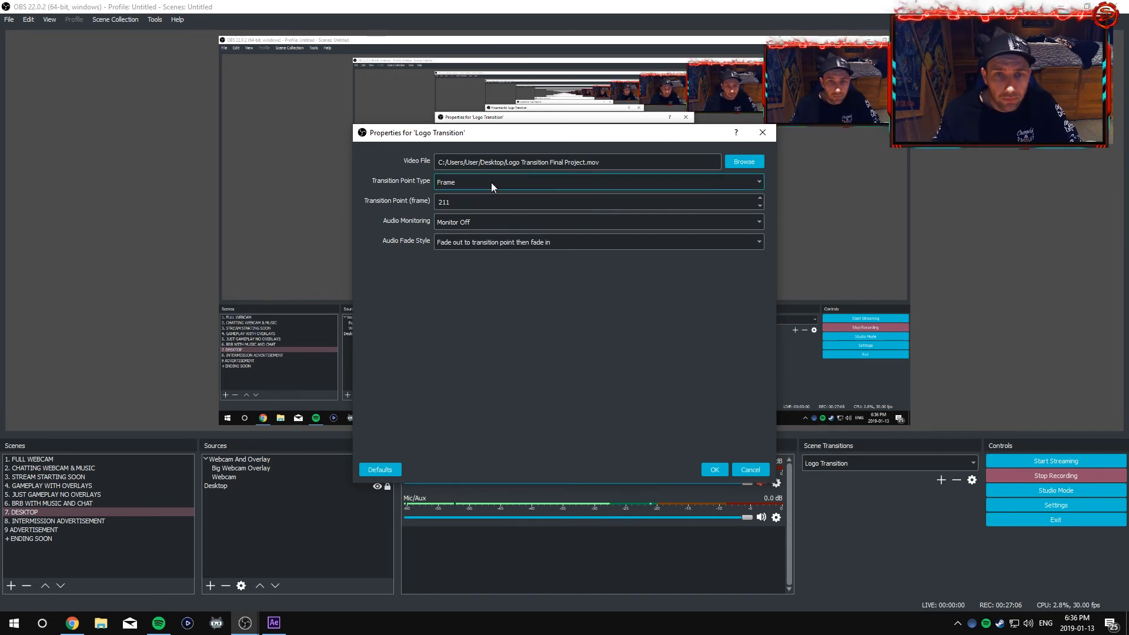
pyautogui.click(713, 468)
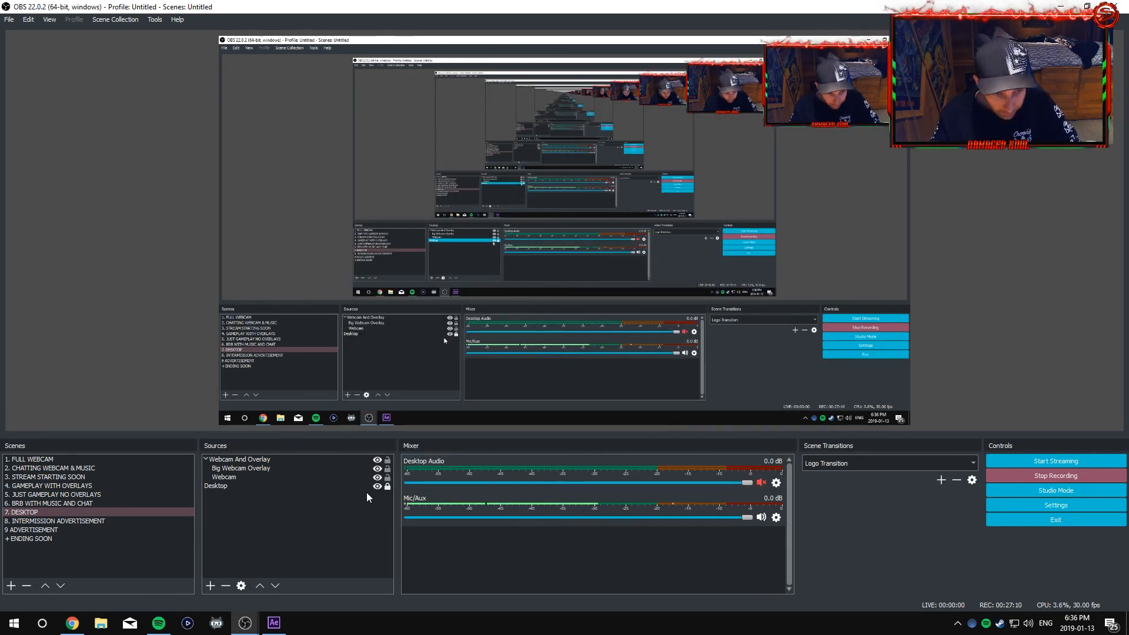
# Test the Logo Transition by switching from the Desktop scene to BRB With Music And Chat and on to other scenes
pyautogui.click(42, 494)
pyautogui.click(54, 512)
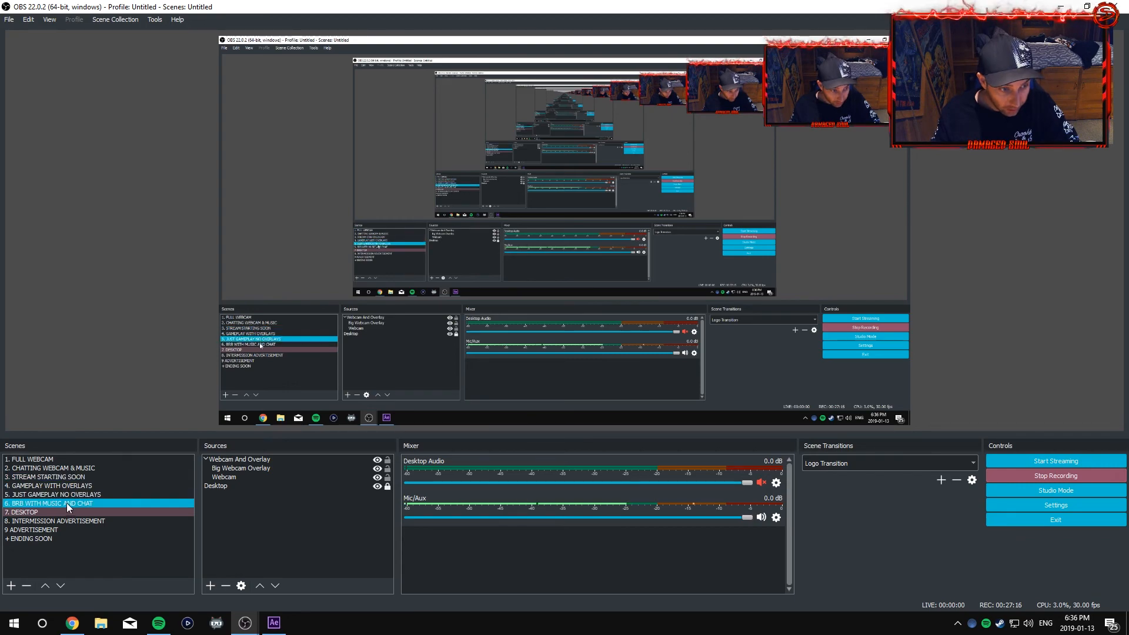
pyautogui.click(80, 495)
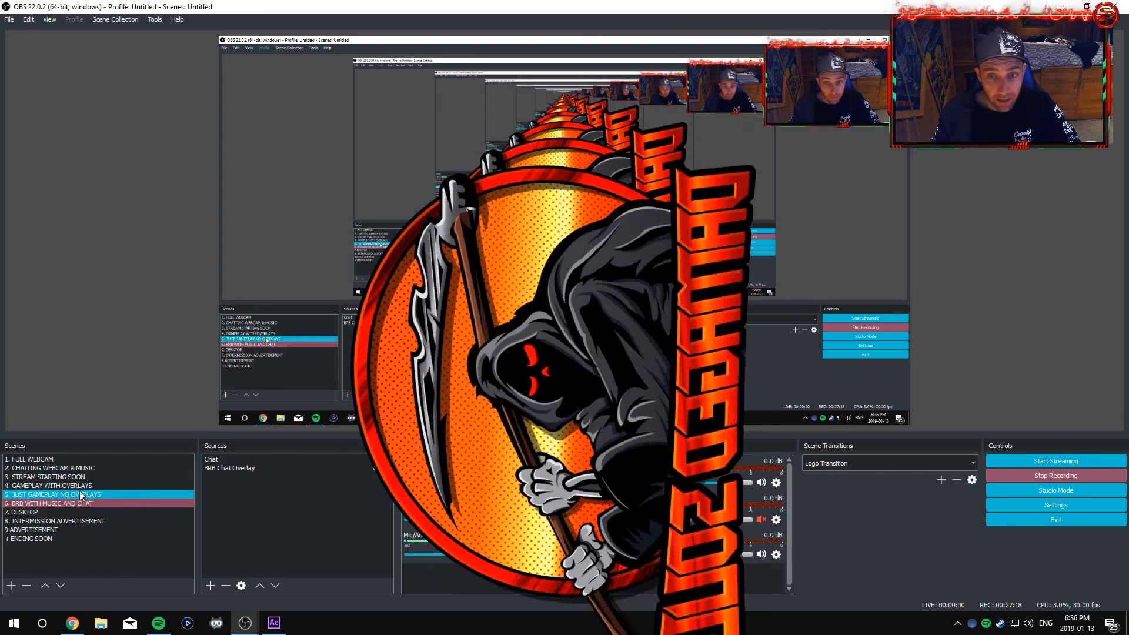
pyautogui.click(97, 471)
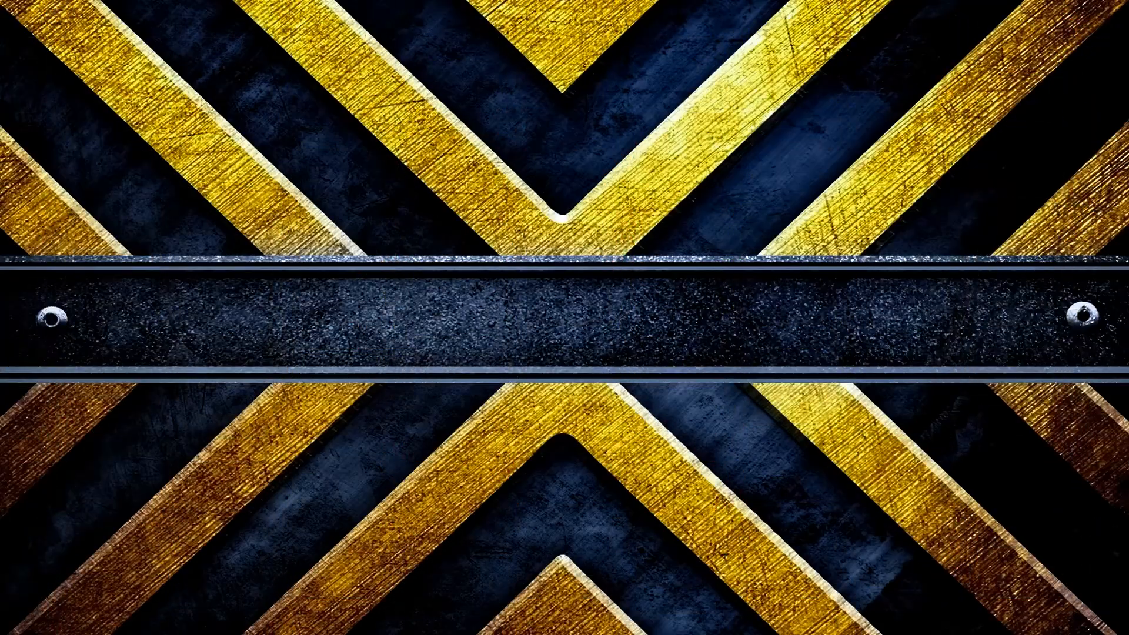